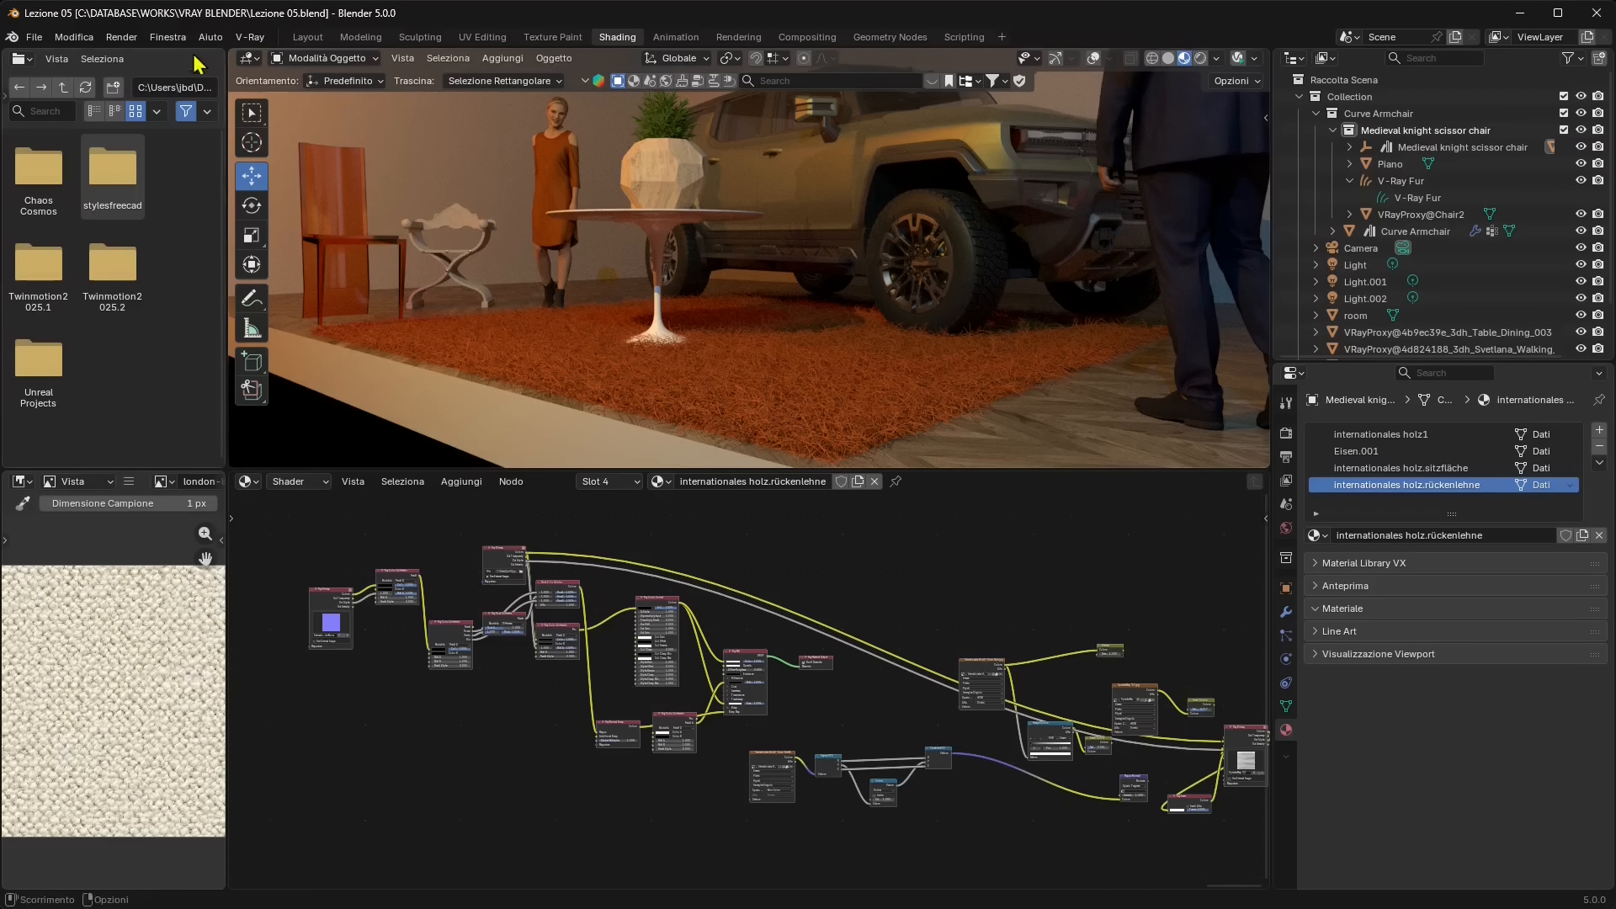
Open the Chaos Cosmos asset browser and switch its library from downloaded to Online assets
click(250, 37)
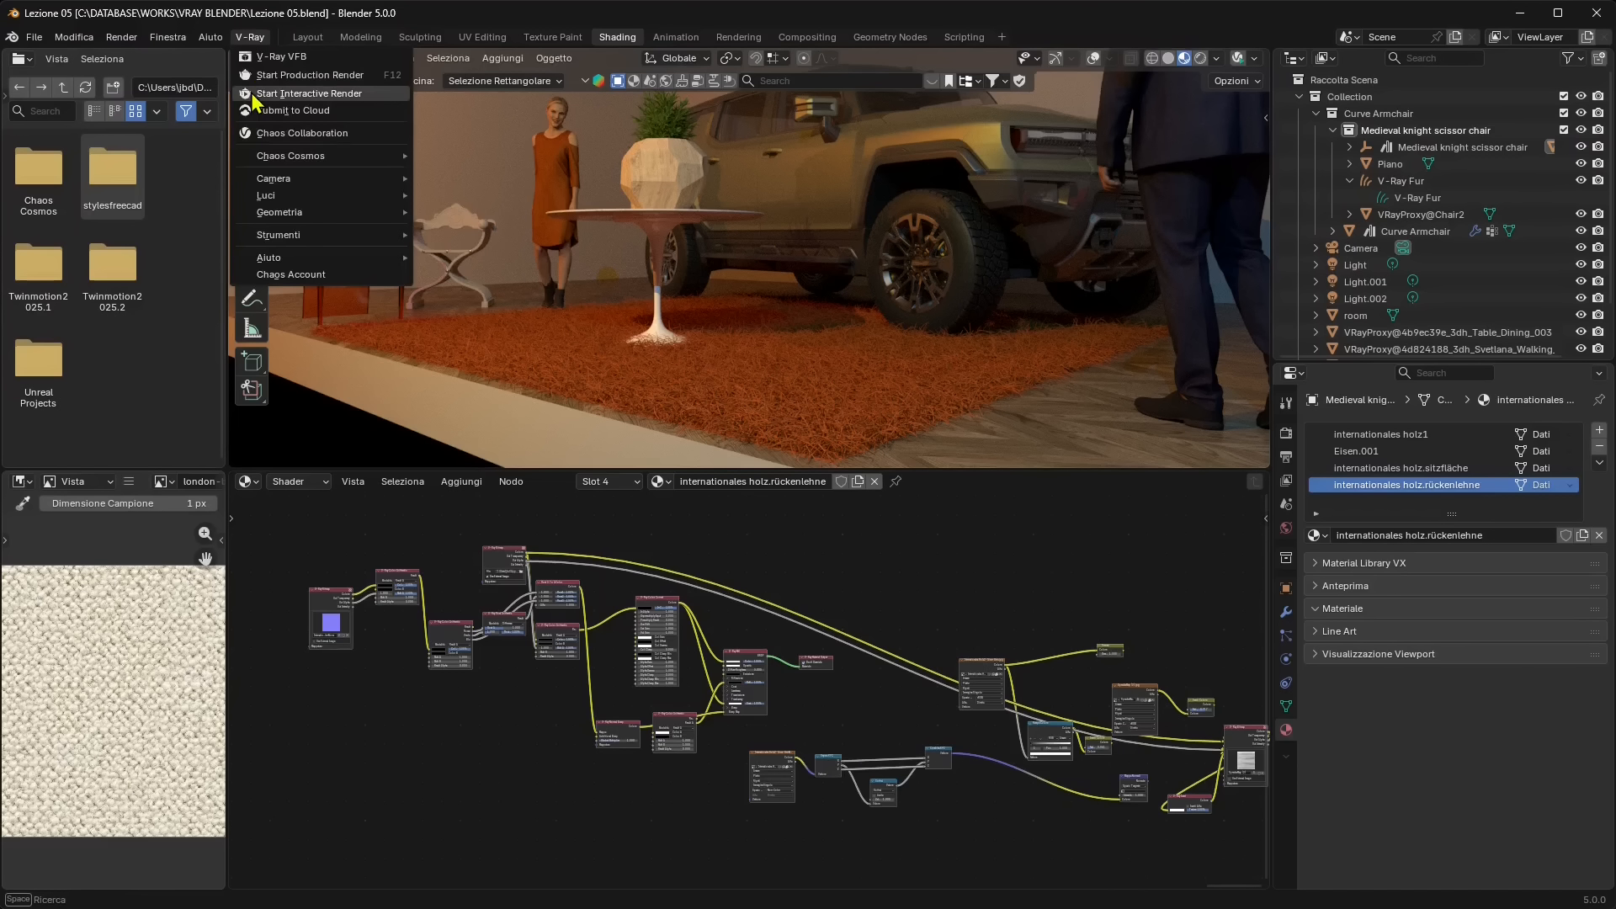
mouse_move(258, 162)
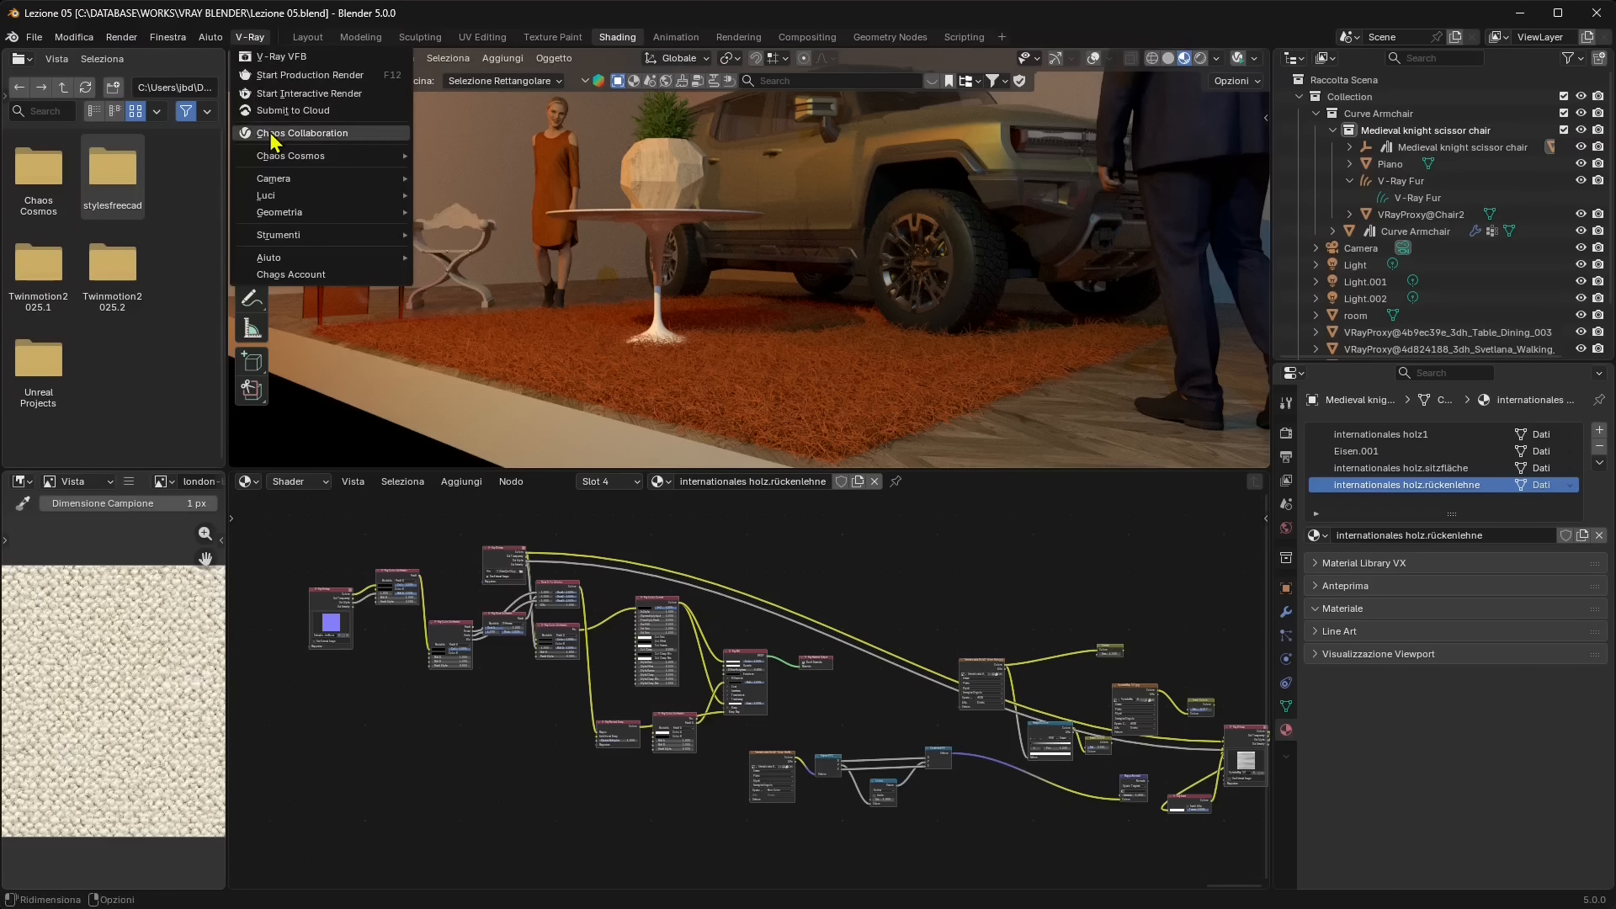
click(461, 156)
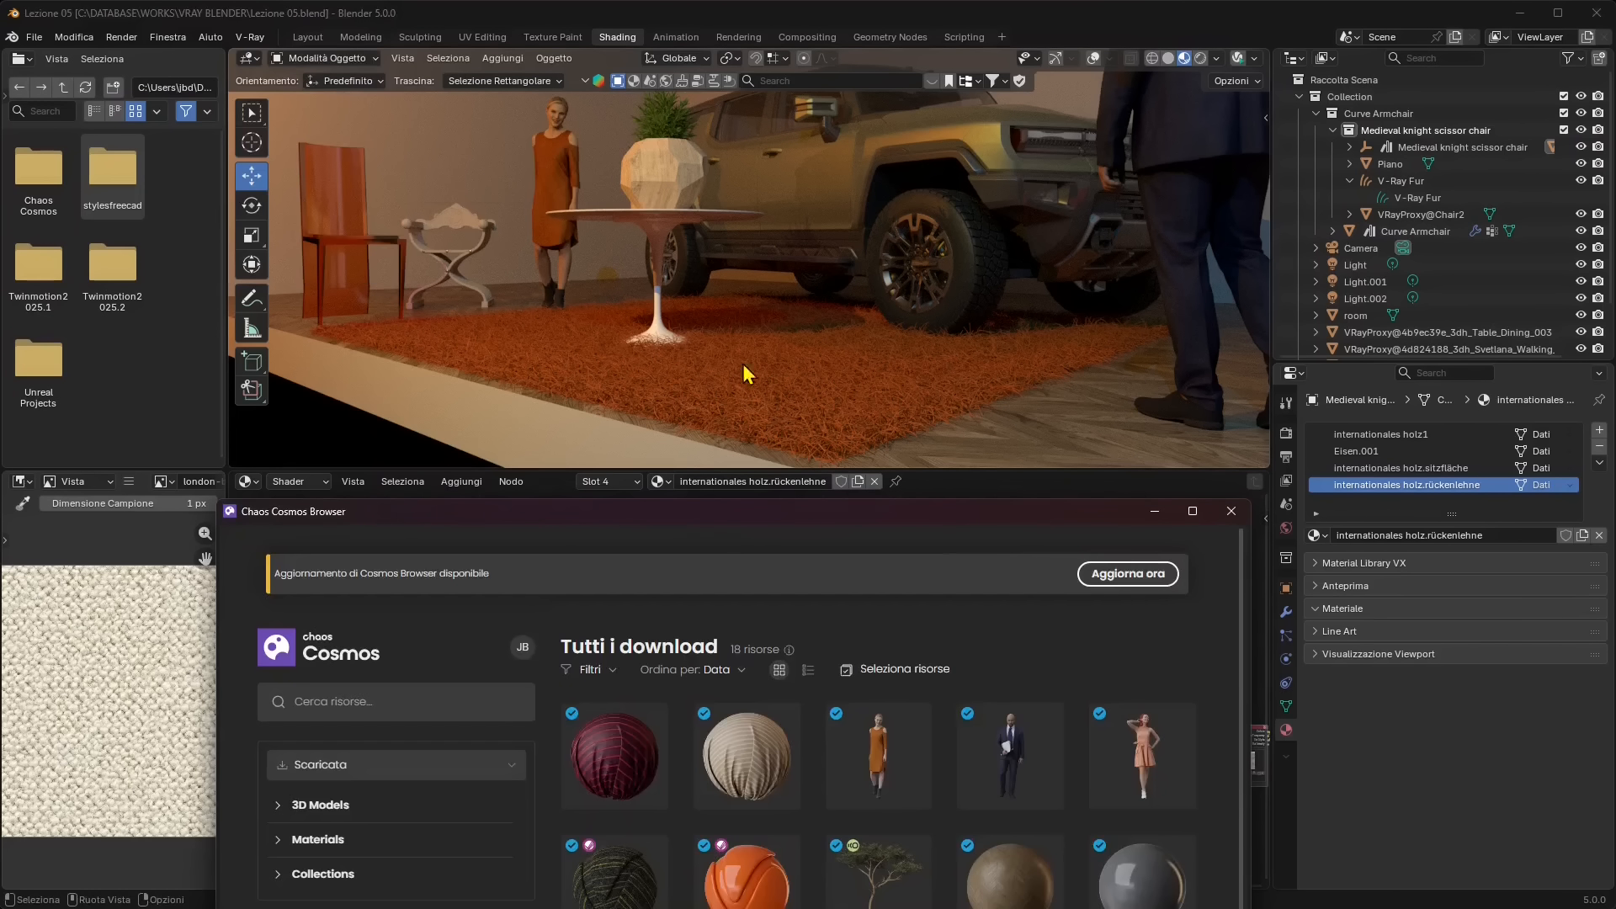
drag(612, 517, 625, 456)
click(360, 586)
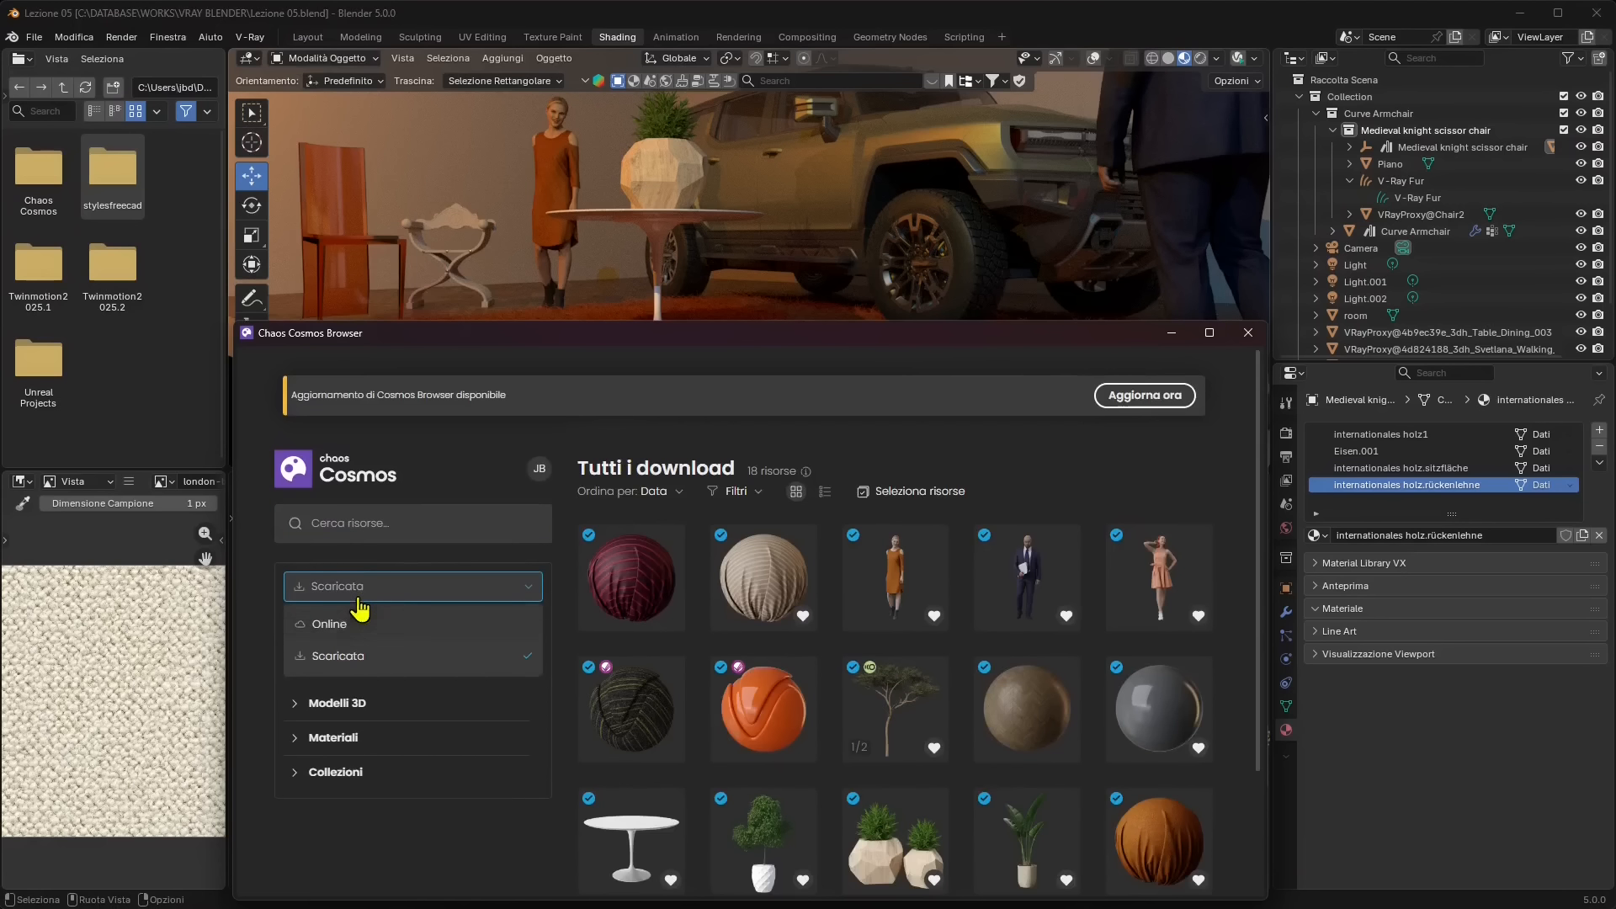
click(346, 630)
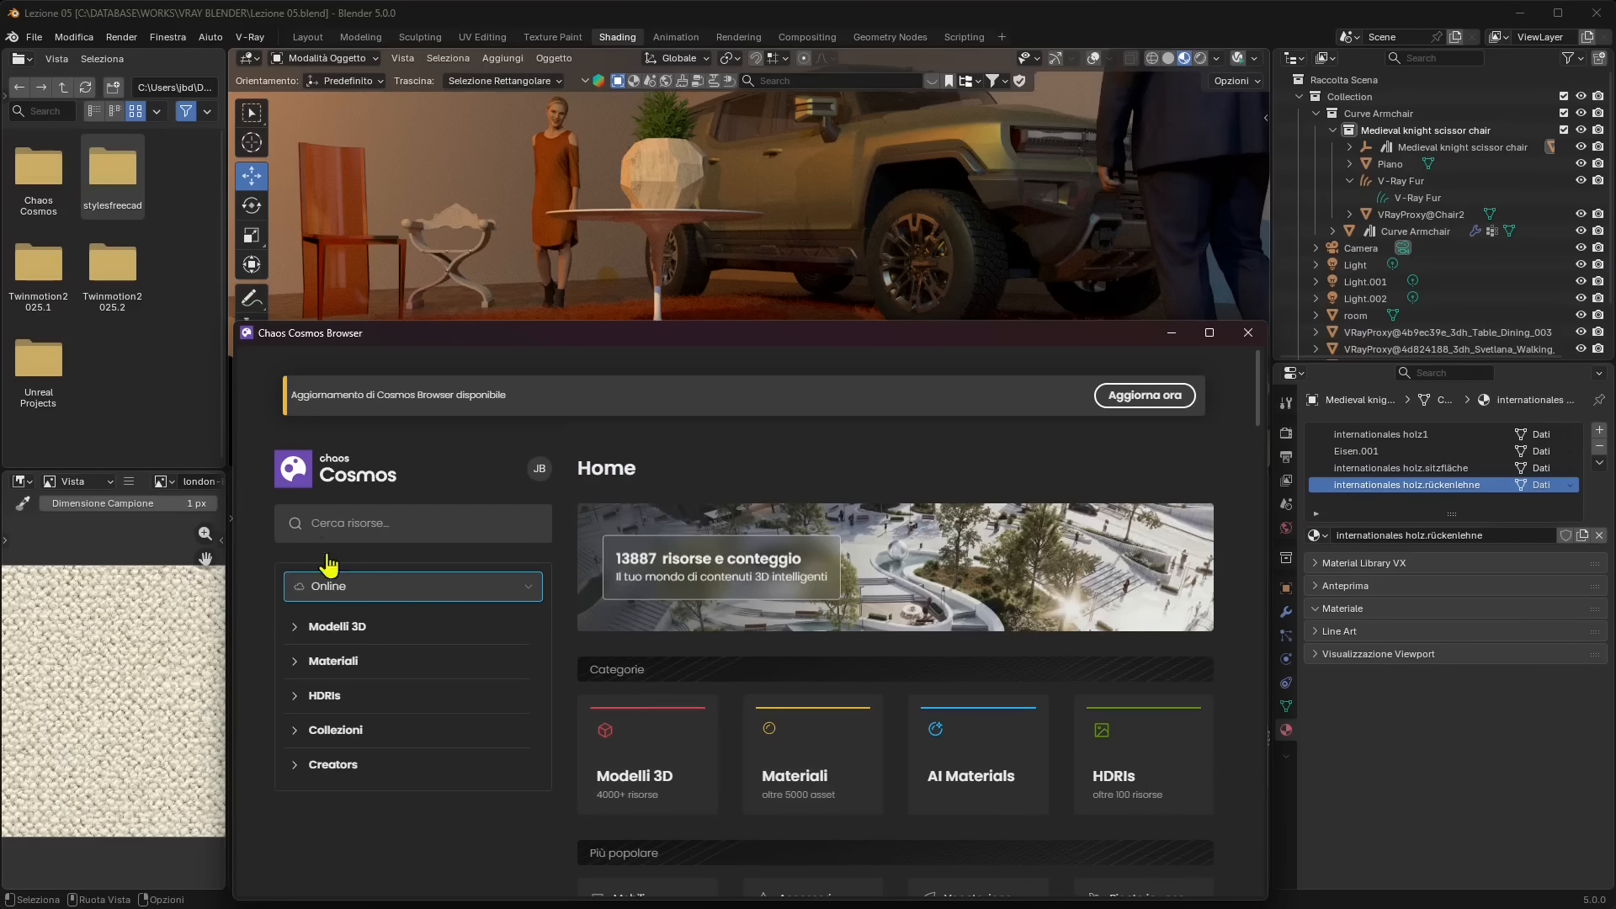
Search the online assets for "dog" and import the 1117 Dog 007 Sitting model into the scene
click(353, 523)
text(dog)
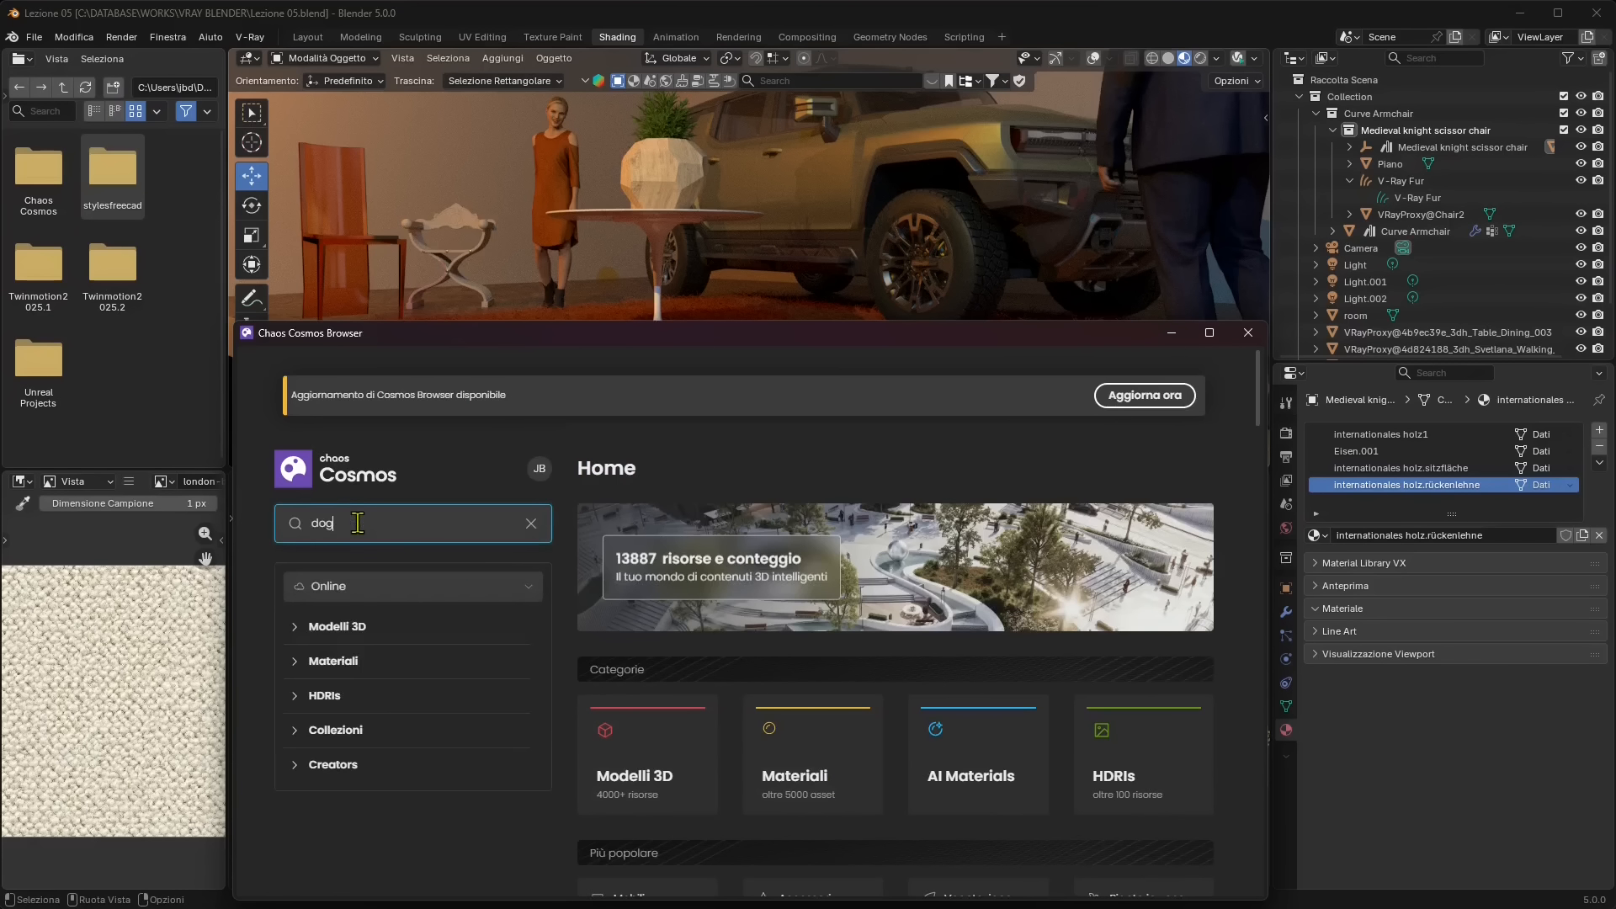
key(Return)
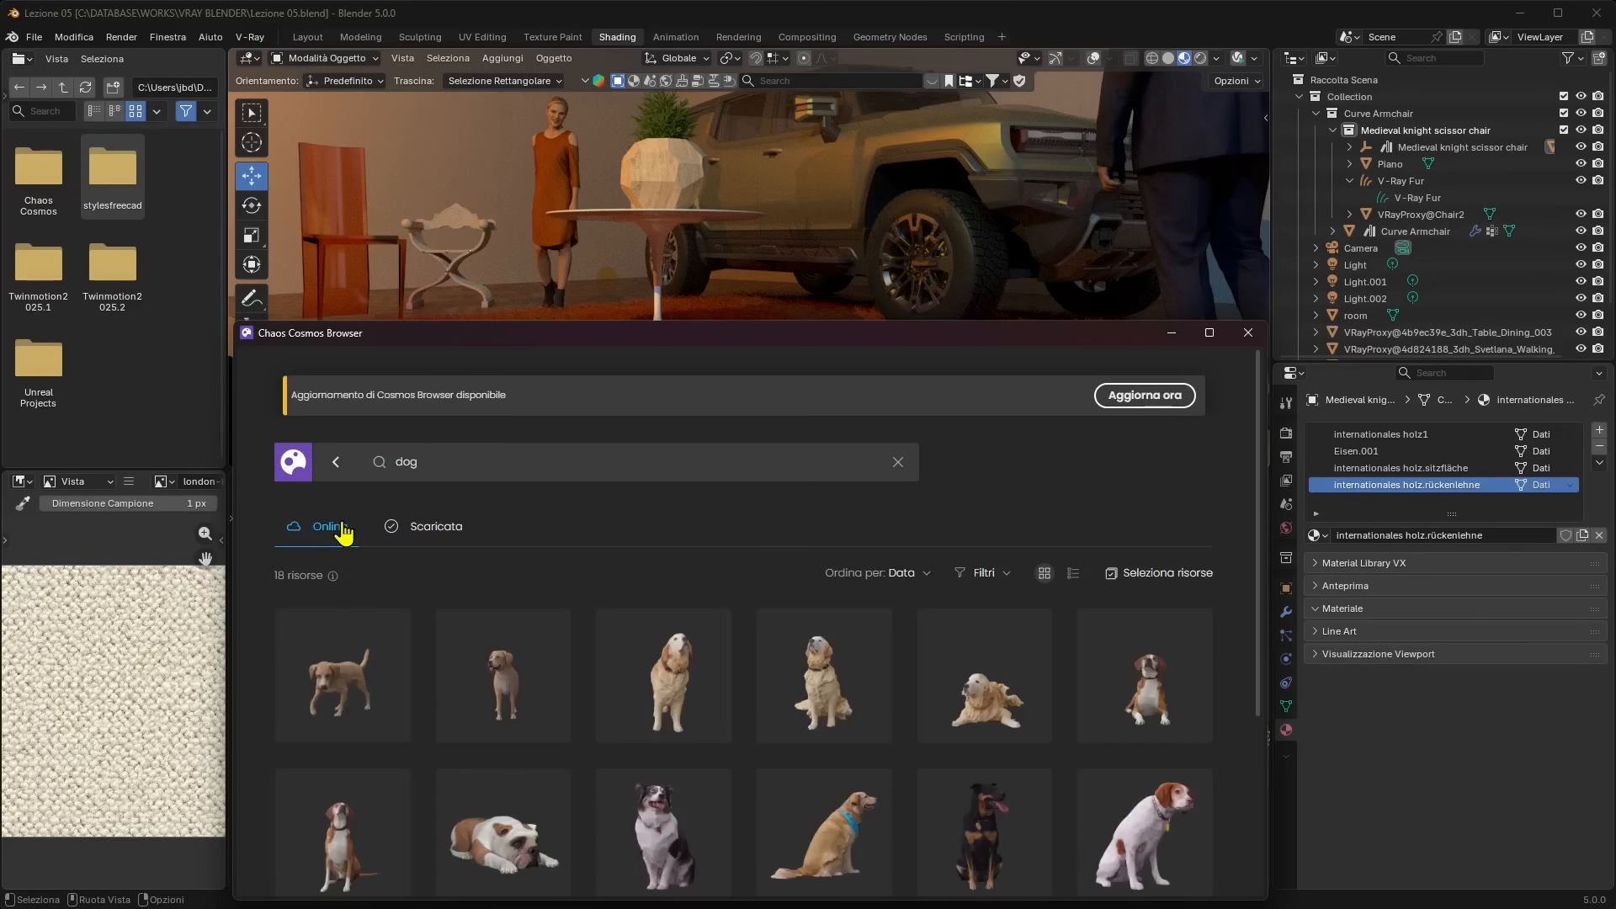
mouse_move(833, 662)
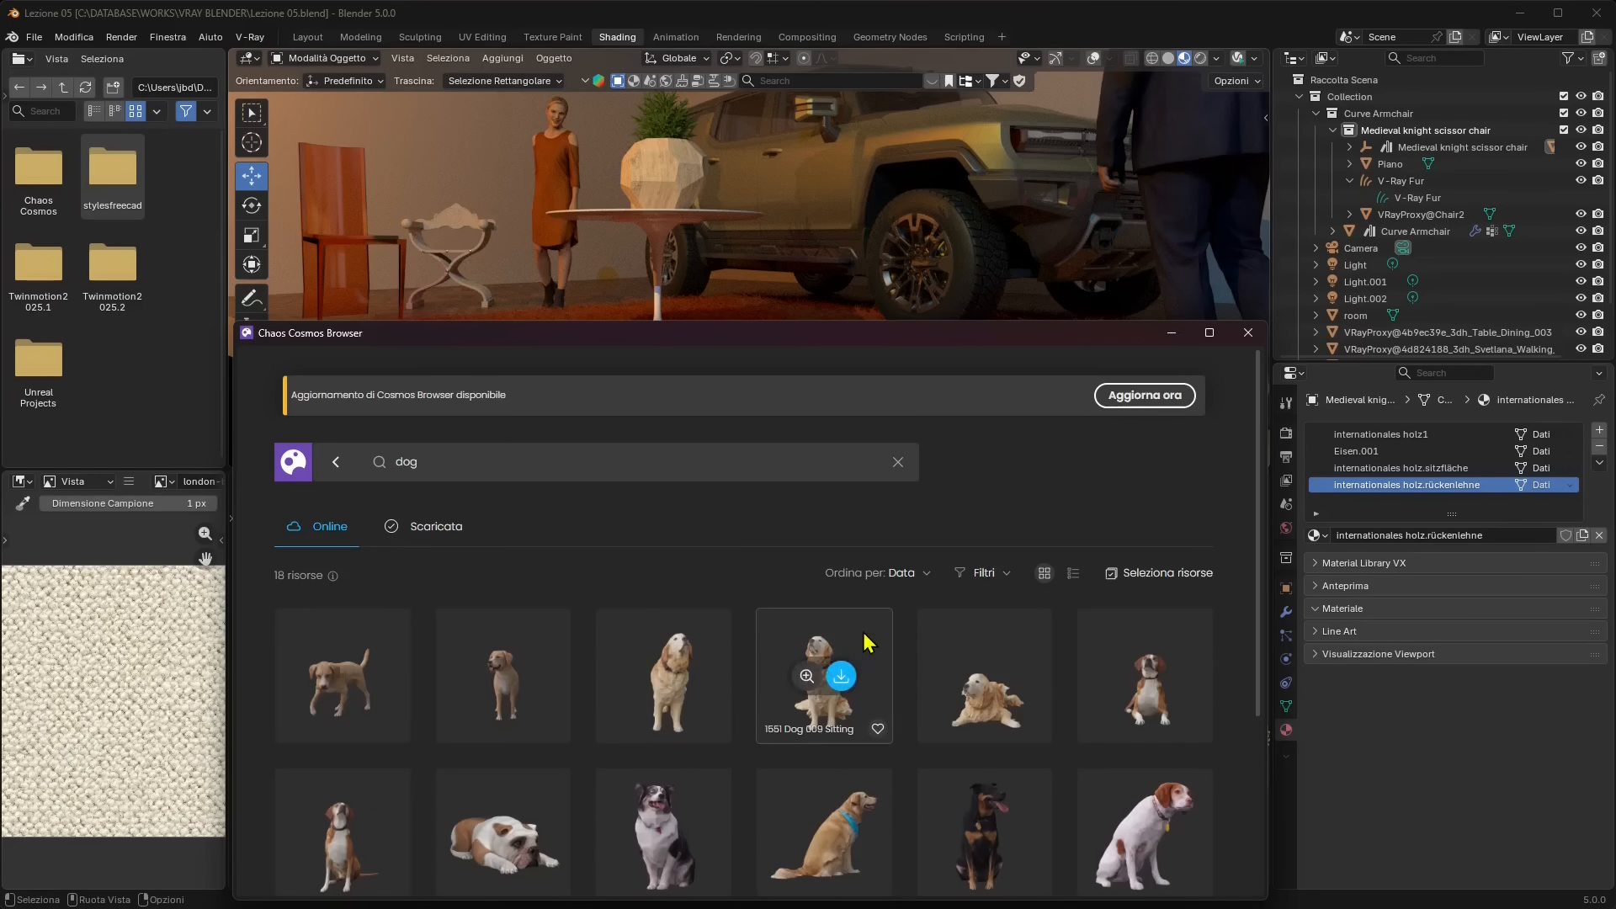
scroll(867, 644, down, 5)
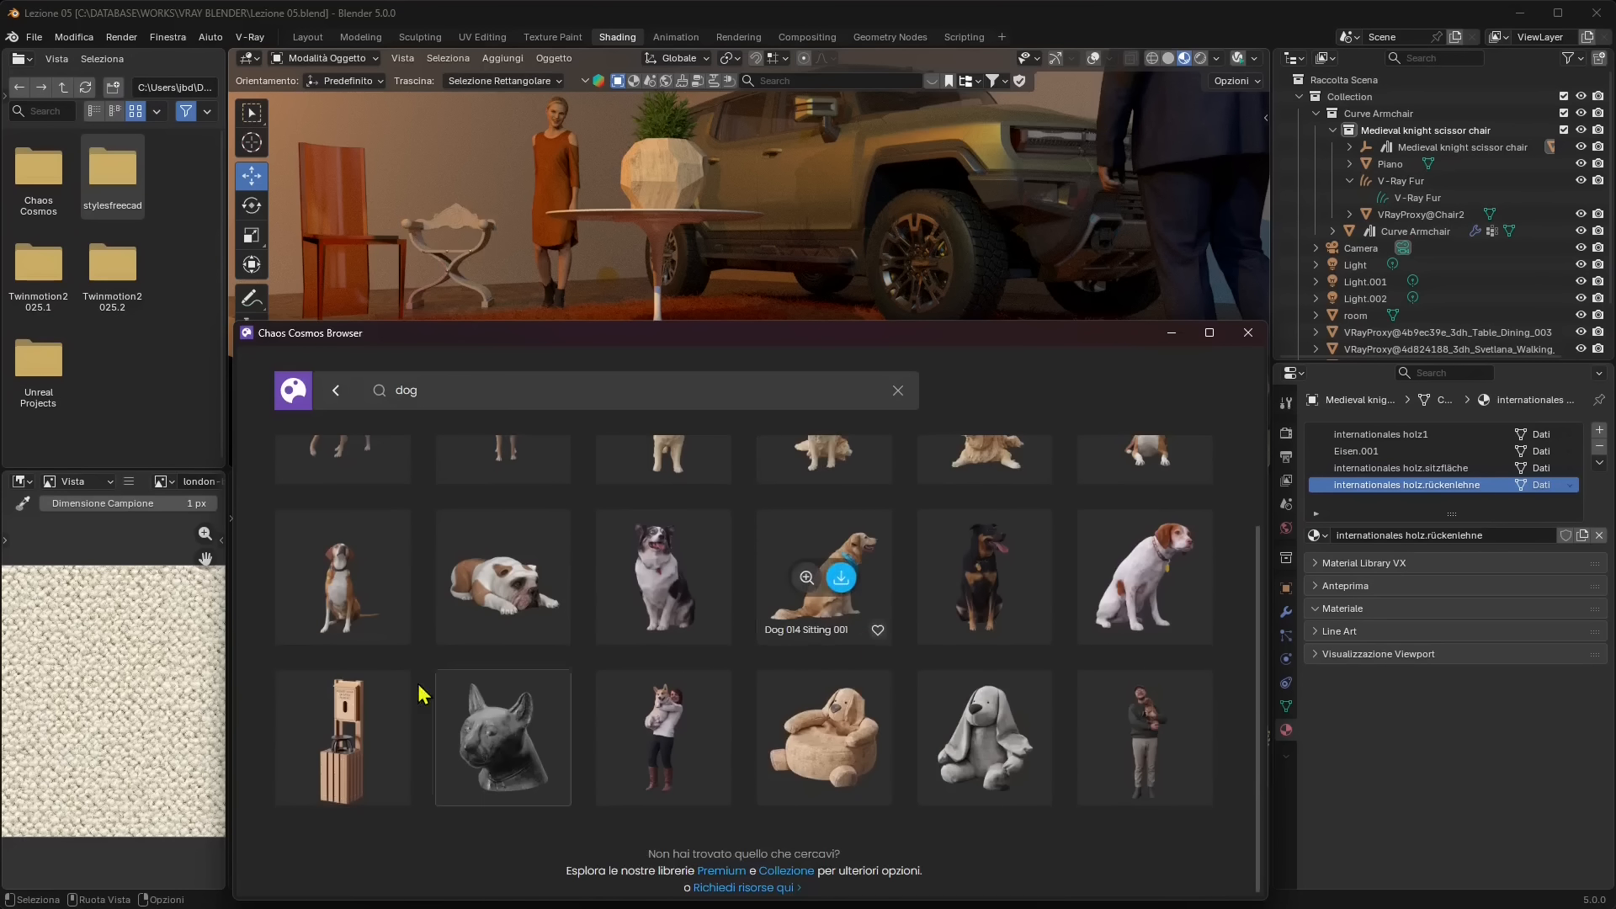
scroll(505, 740, up, 2)
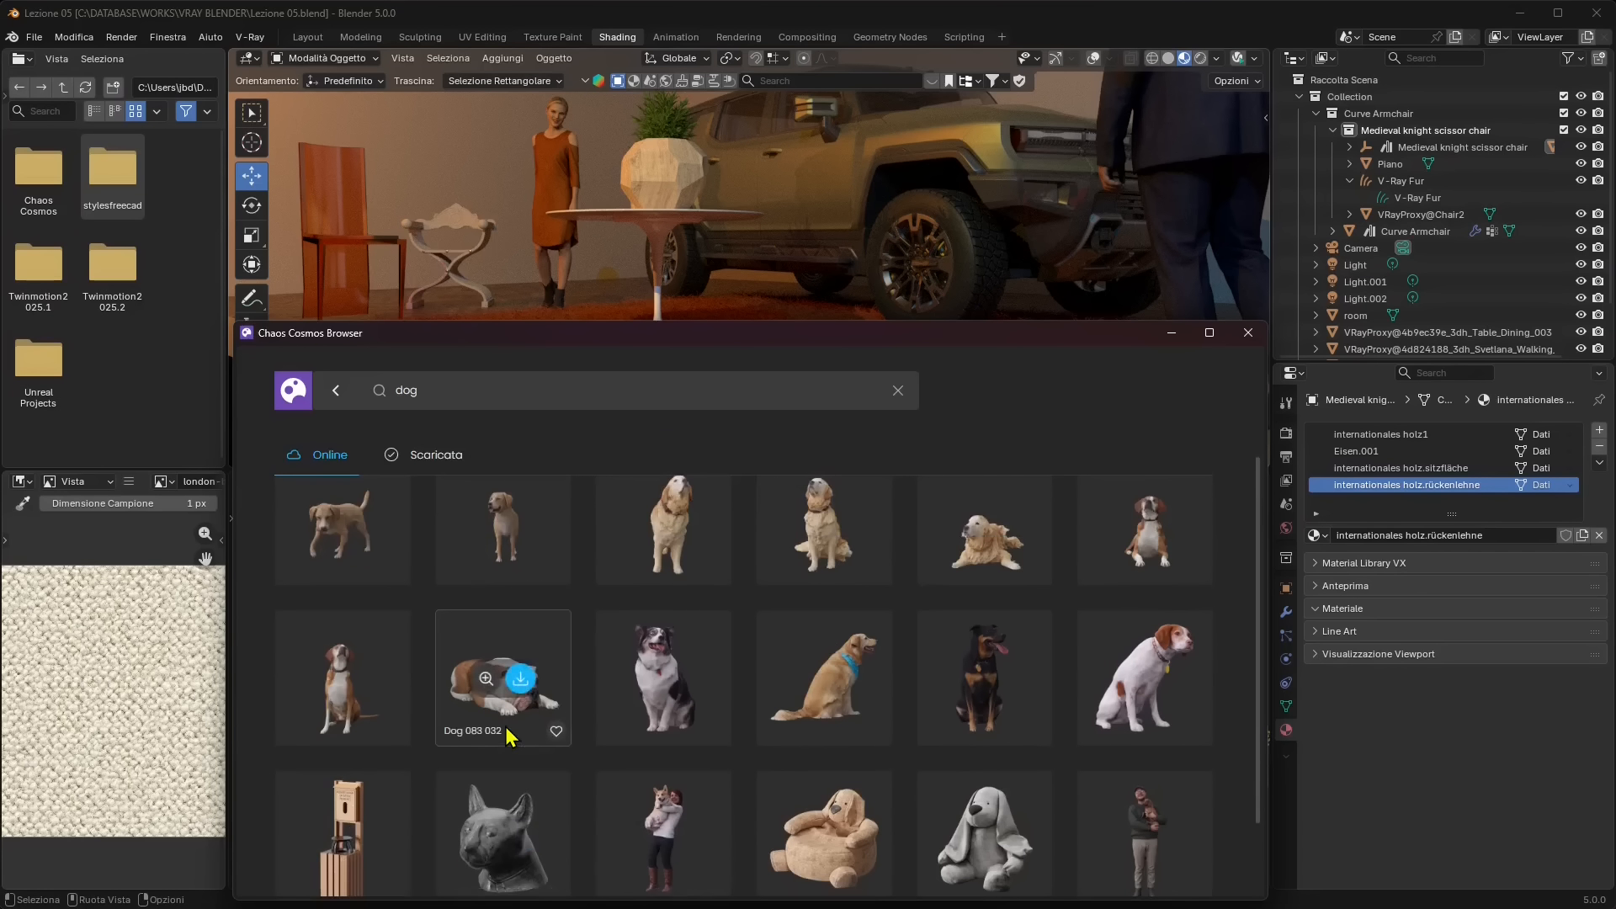
scroll(508, 736, up, 2)
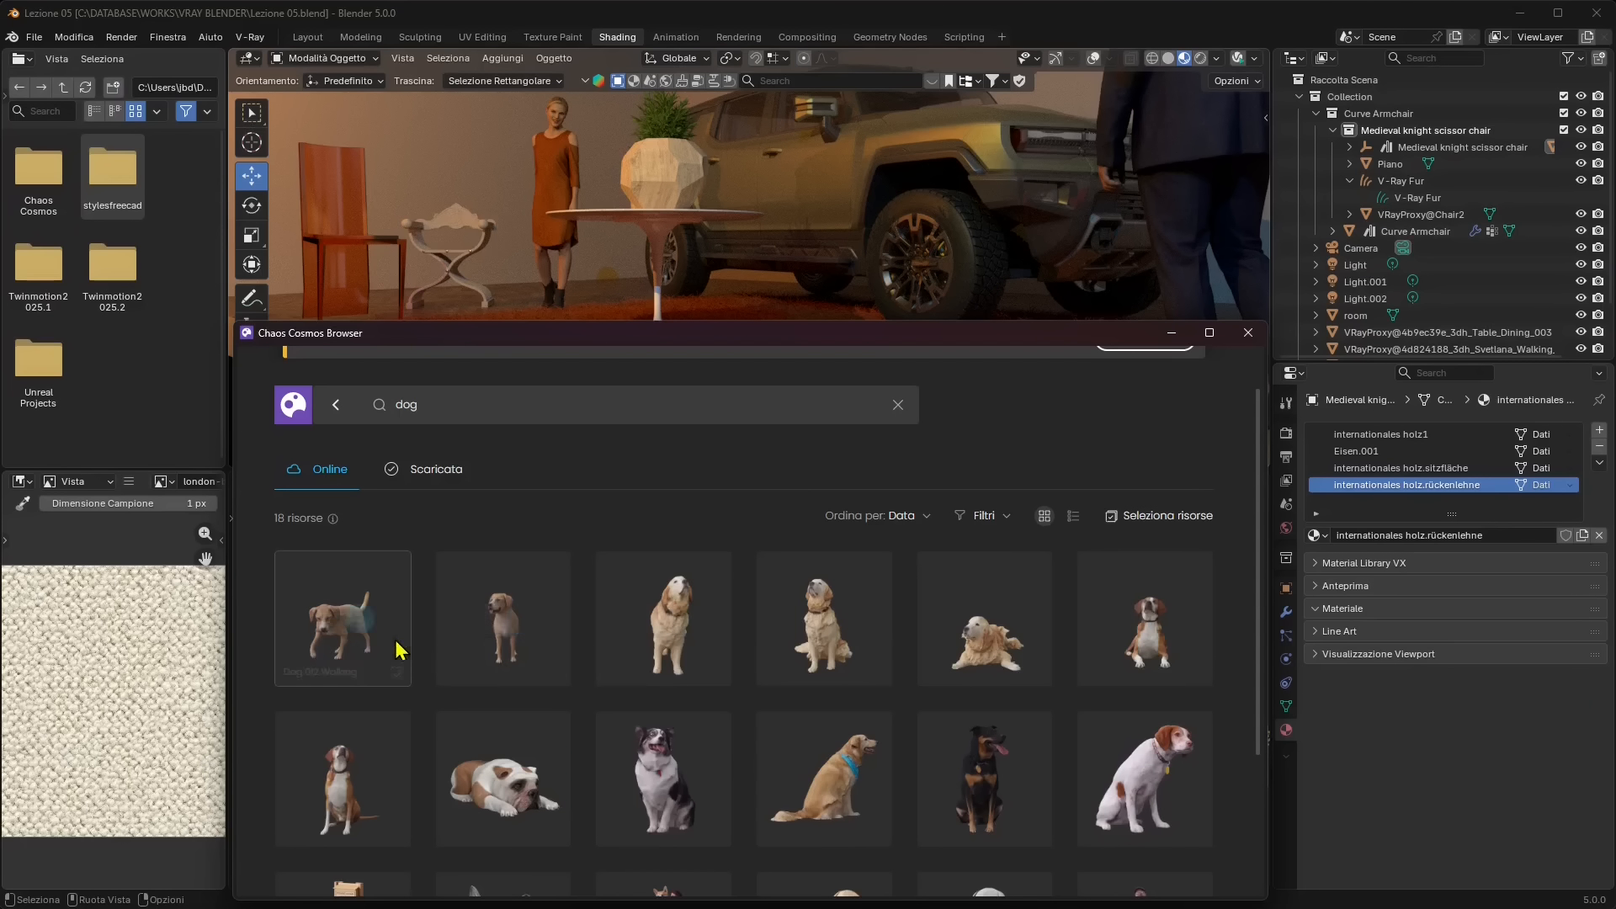
click(1174, 630)
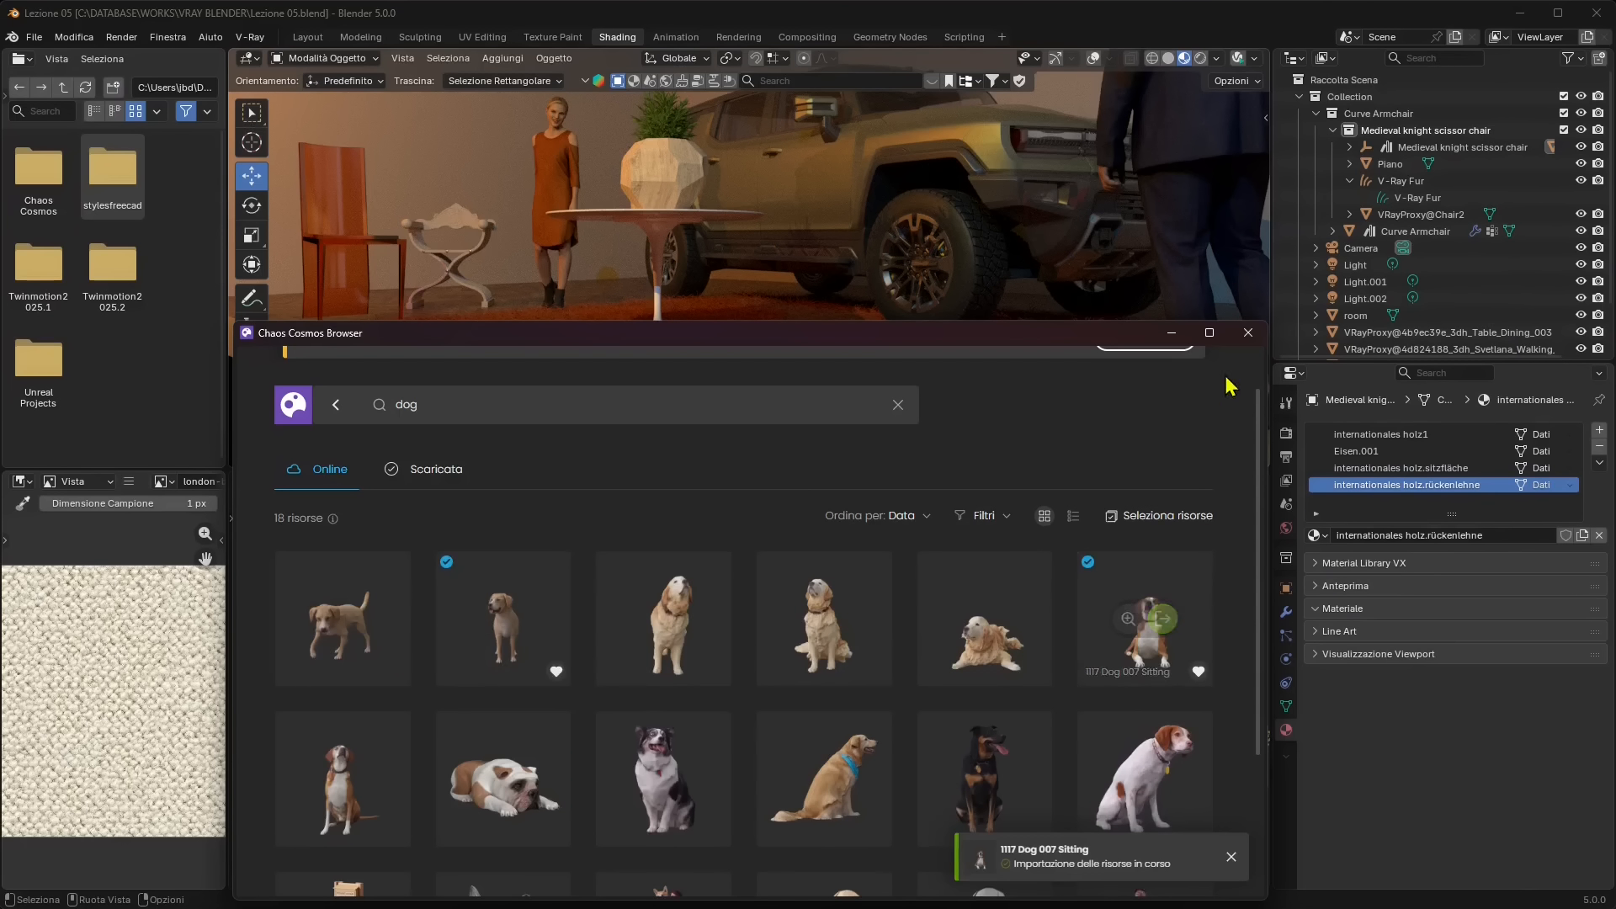
click(1249, 333)
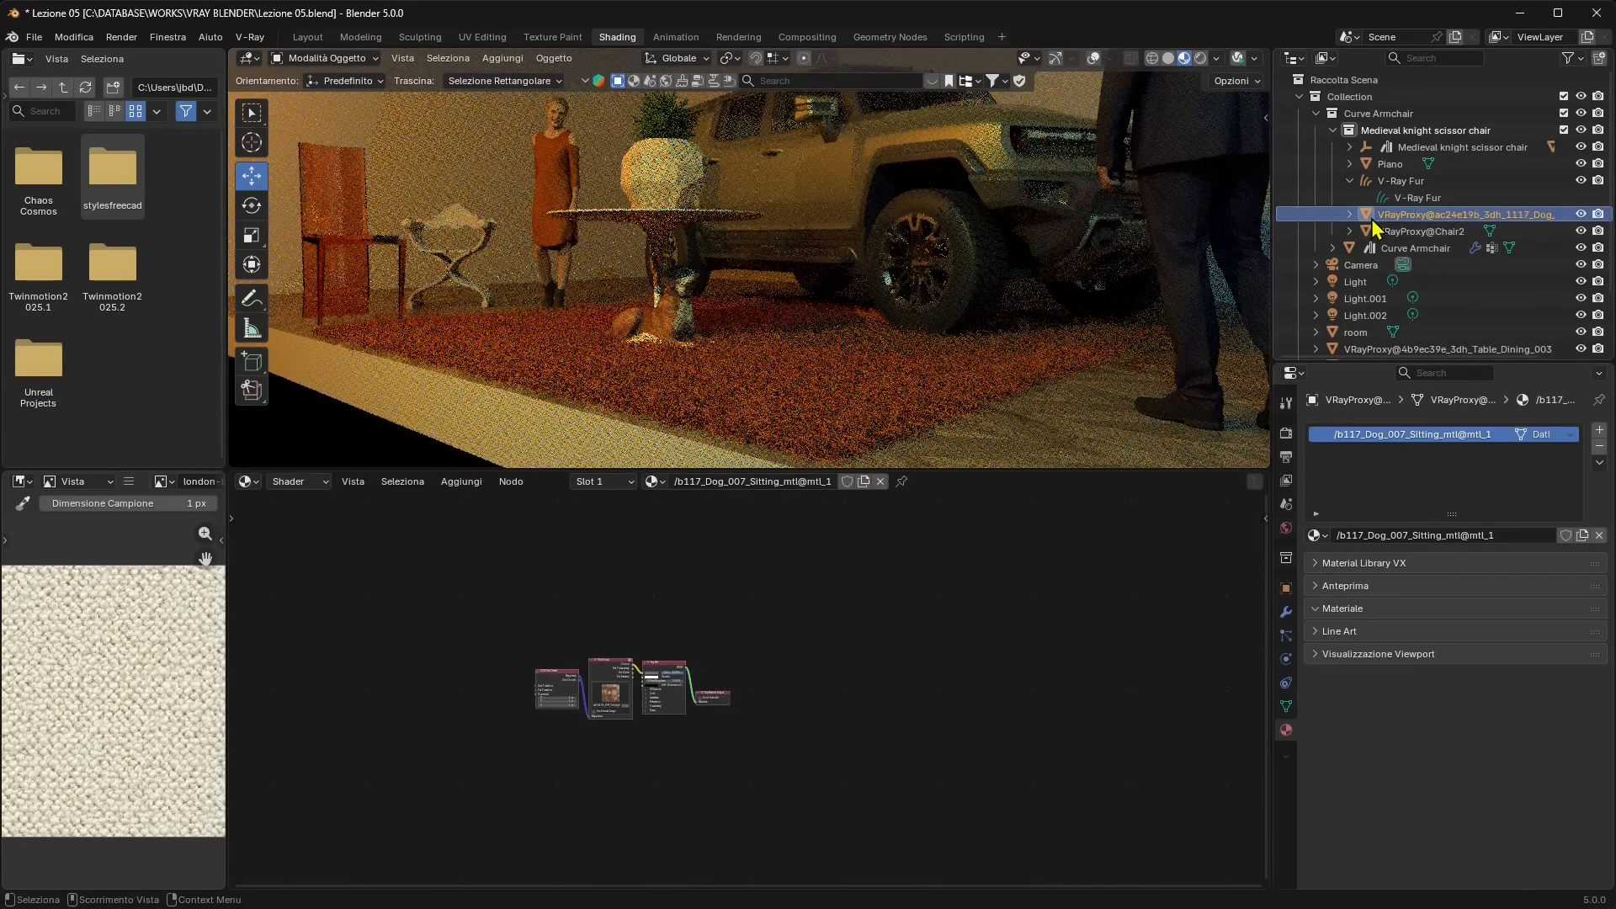
Show the viewport overlays and move the imported dog from under the table to about X -0.96 m, Y -1.19 m, Z 0.03 m
click(1374, 216)
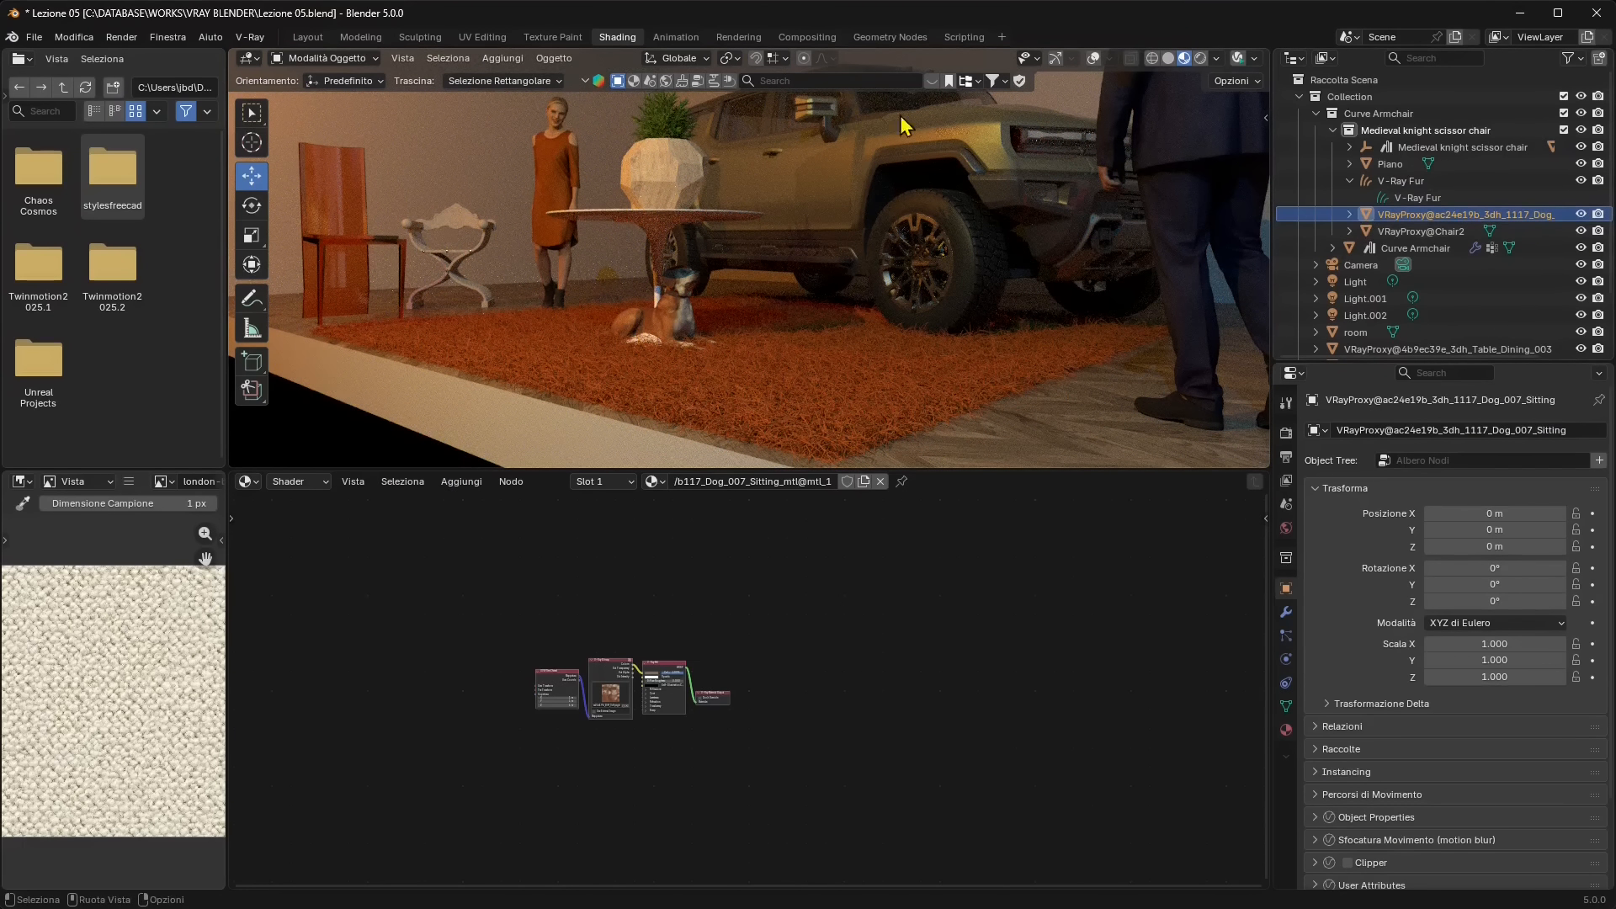
click(1093, 57)
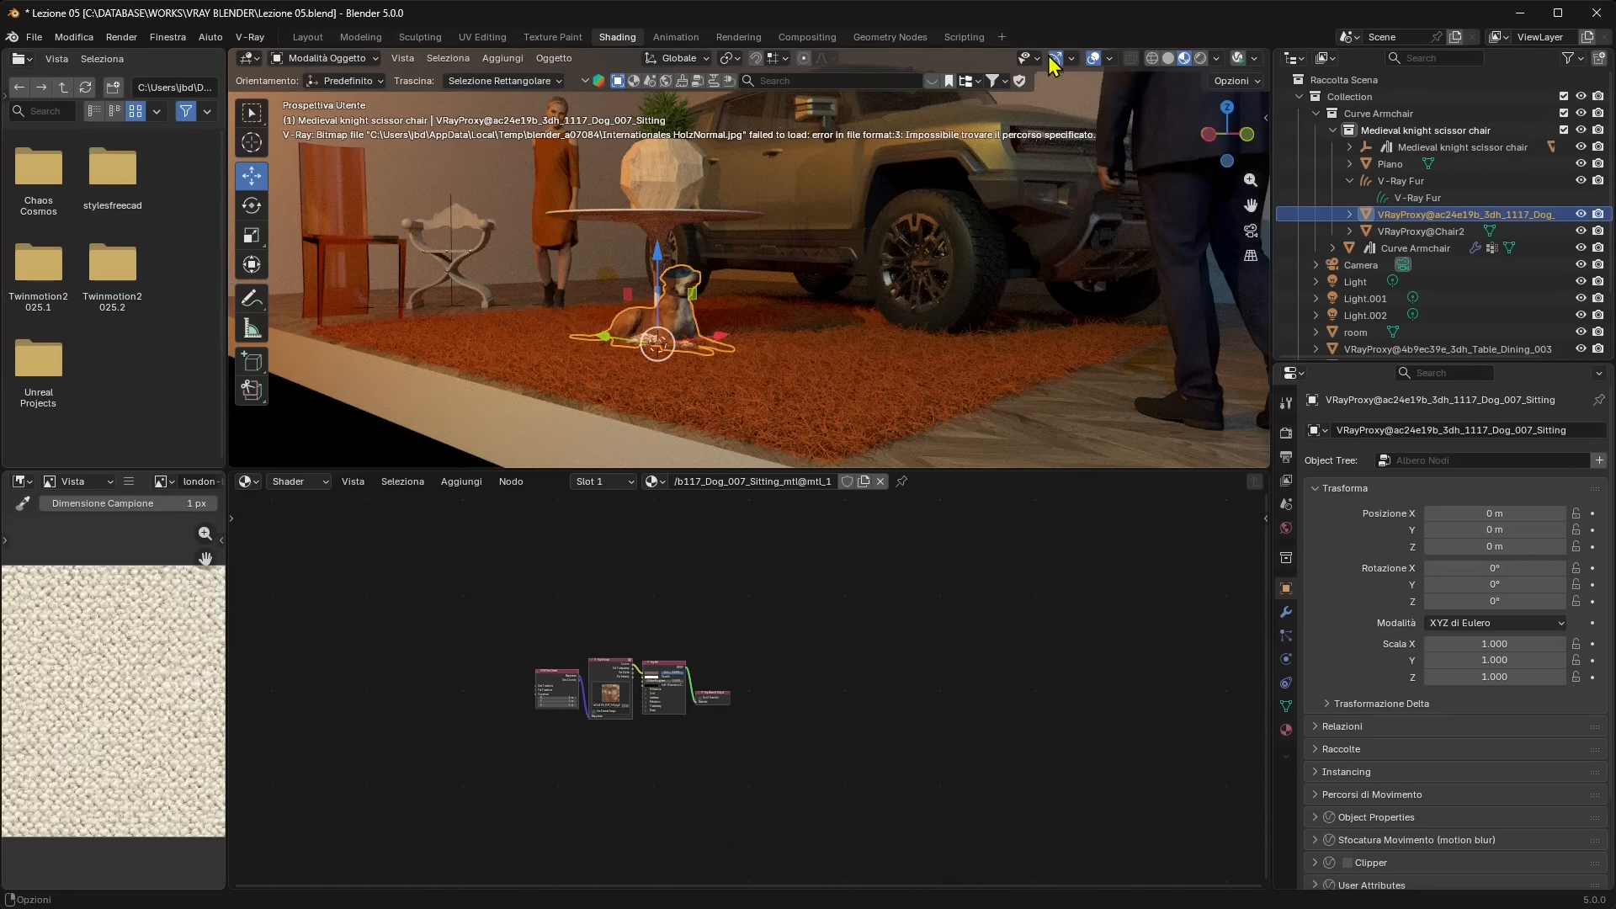
drag(654, 344, 671, 314)
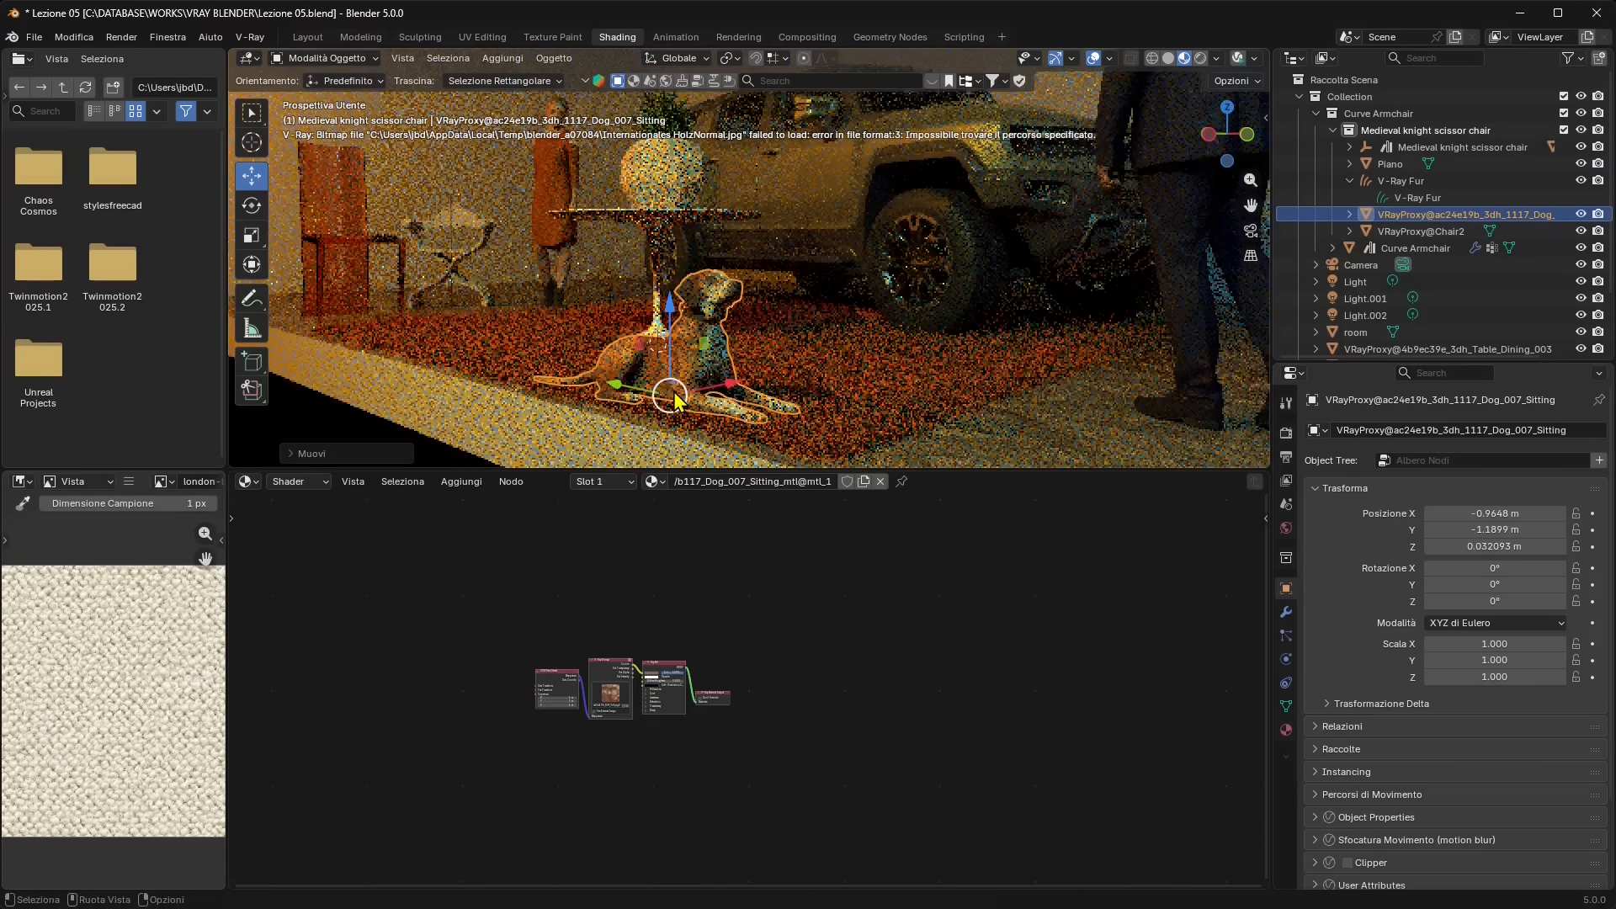
Rotate the dog about -18° around Z and place it on the rug at about X -0.68 m, Y -1.38 m, Z 0.02 m
click(257, 207)
drag(676, 428, 662, 433)
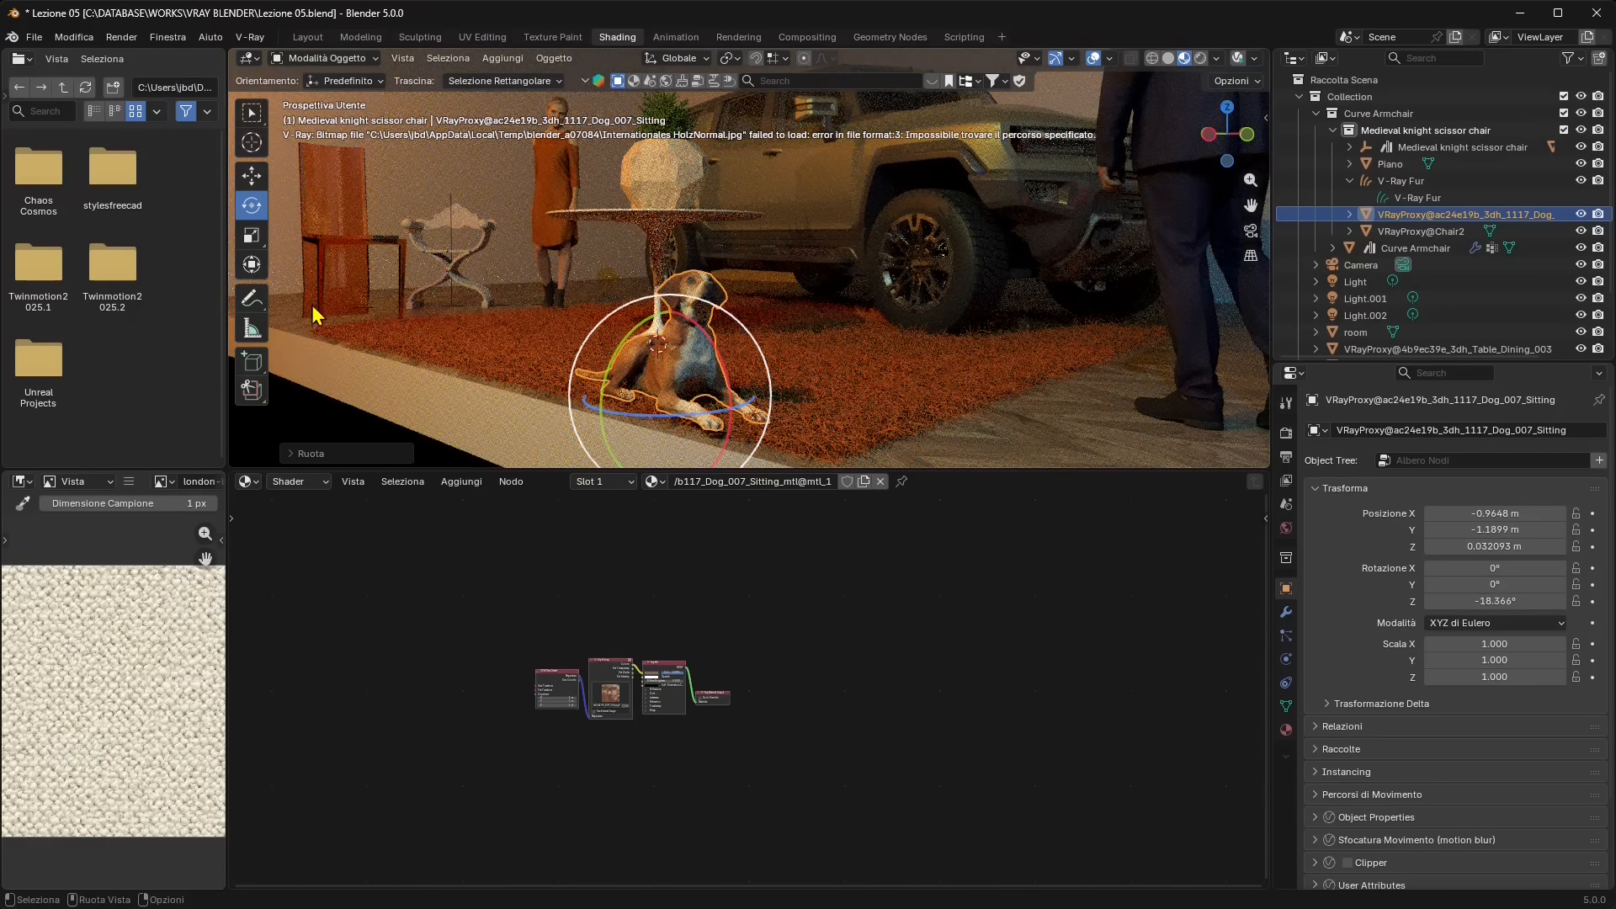
click(252, 176)
drag(736, 396, 791, 389)
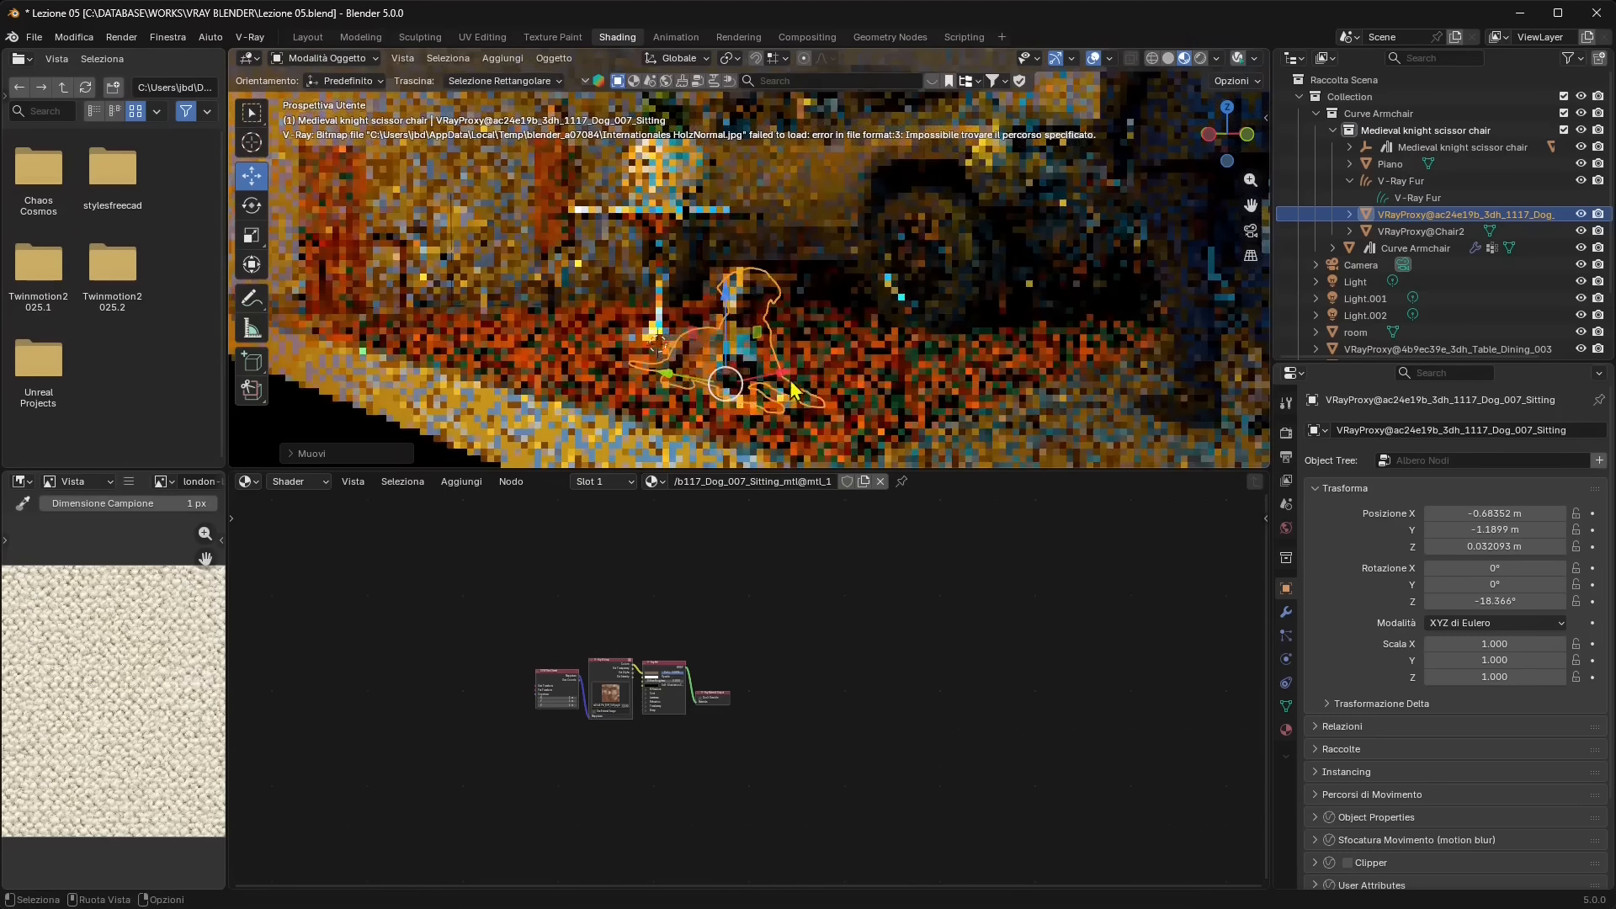
drag(669, 374, 708, 381)
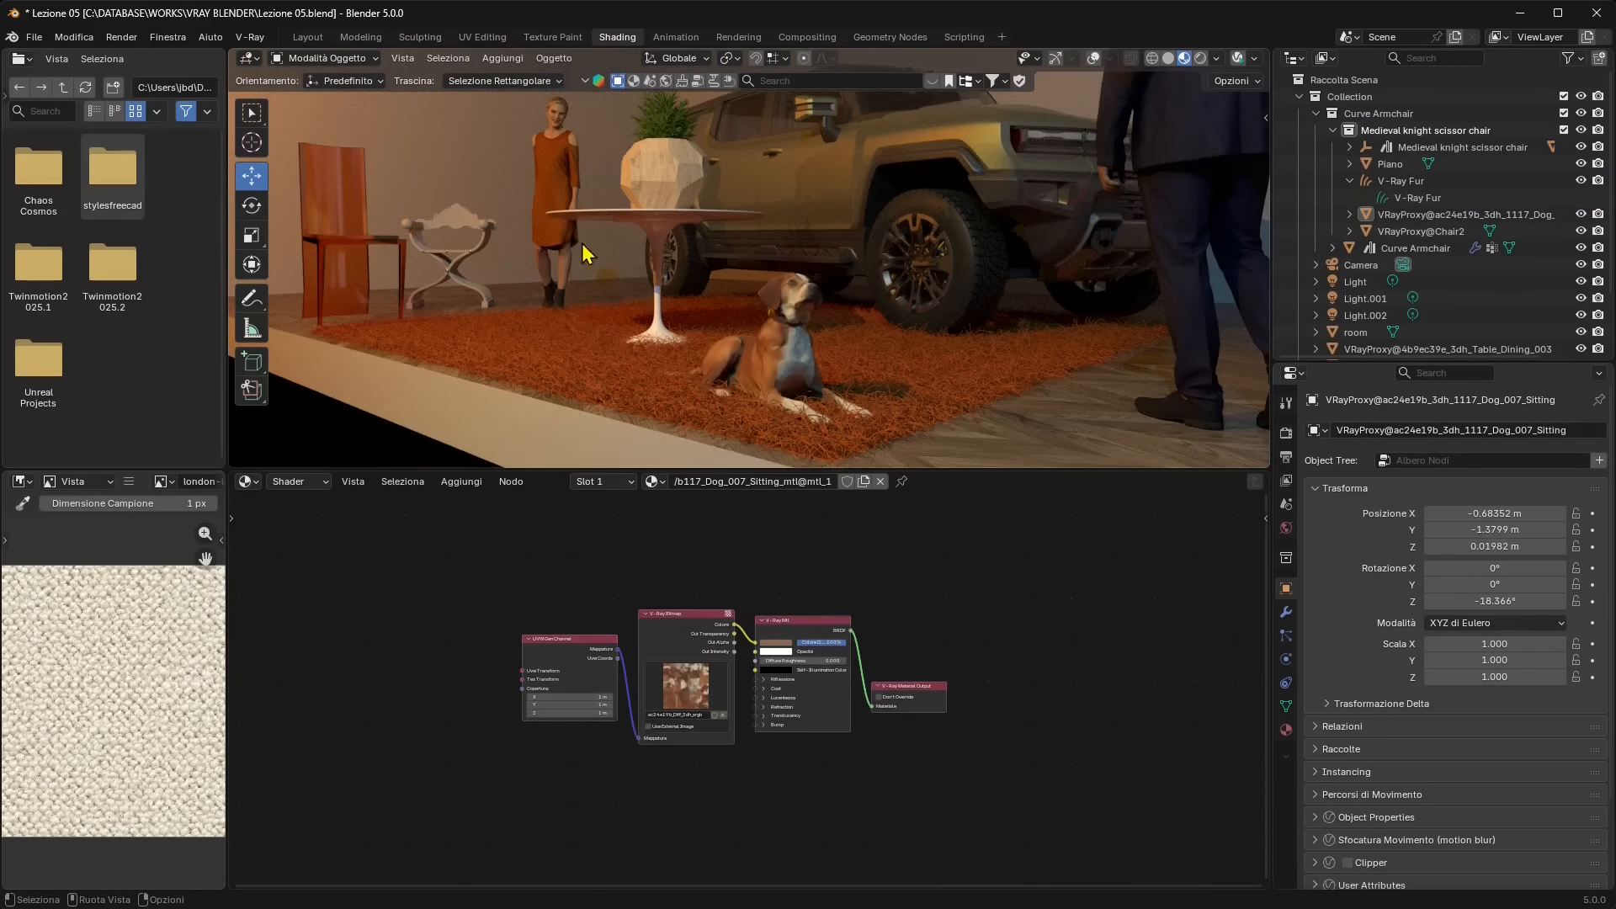
Rearrange the dog's material graph by moving the V-Ray Material Output, V-Ray Mtl and V-Ray Bitmap nodes slightly upward
mouse_move(674, 792)
ctrl+middle_down()
mouse_move(596, 530)
mouse_move(594, 320)
ctrl+middle_up()
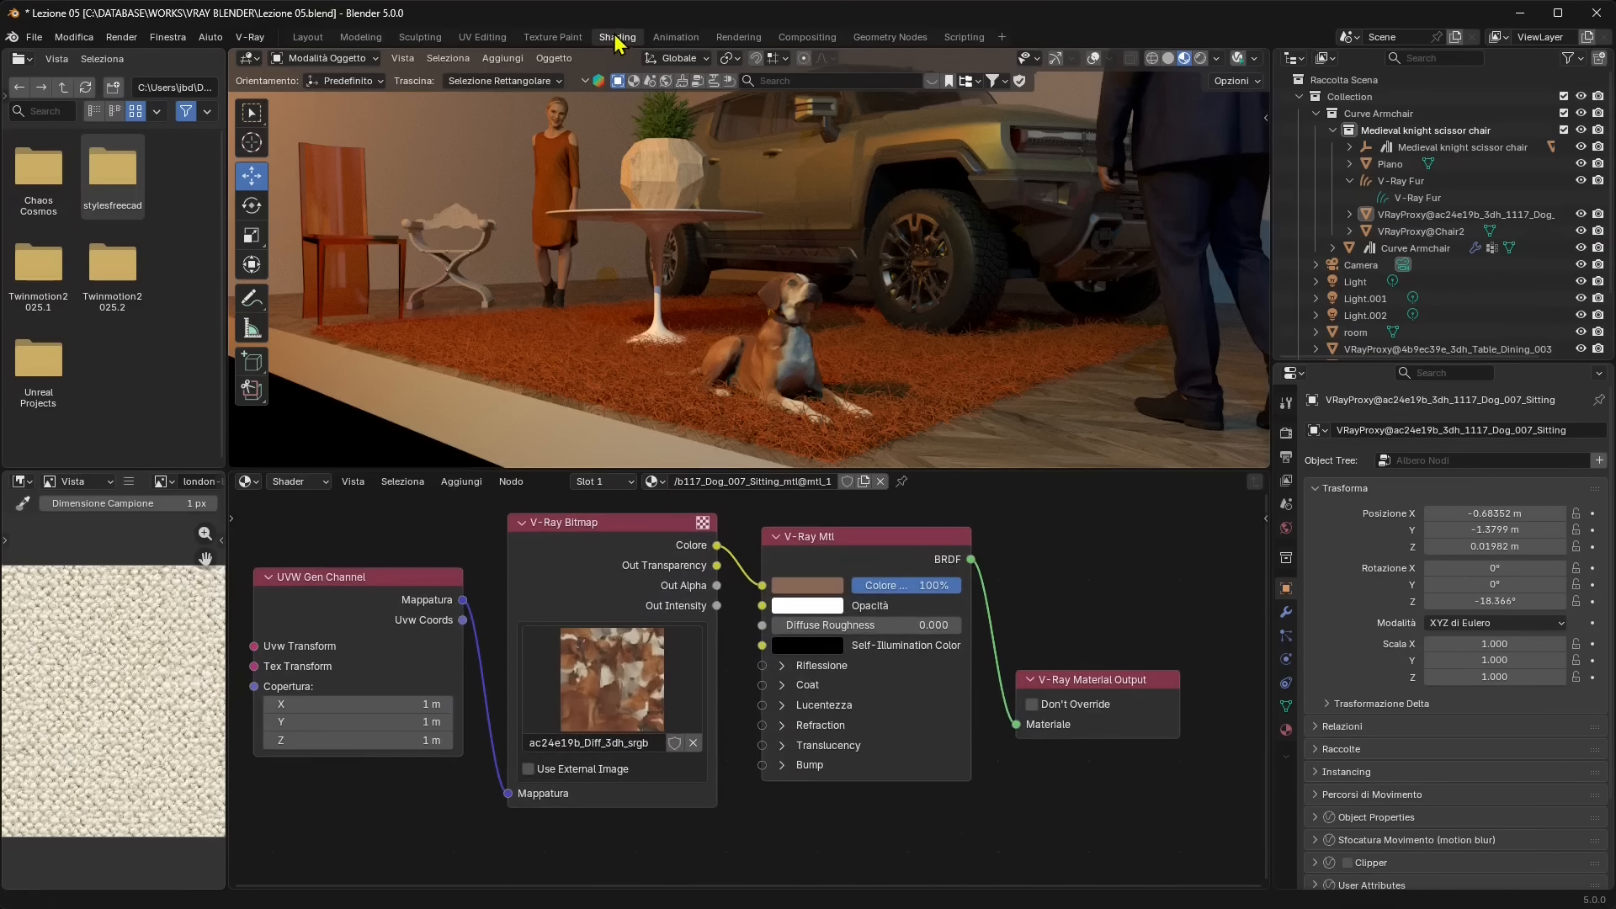
middle_drag(603, 589, 624, 606)
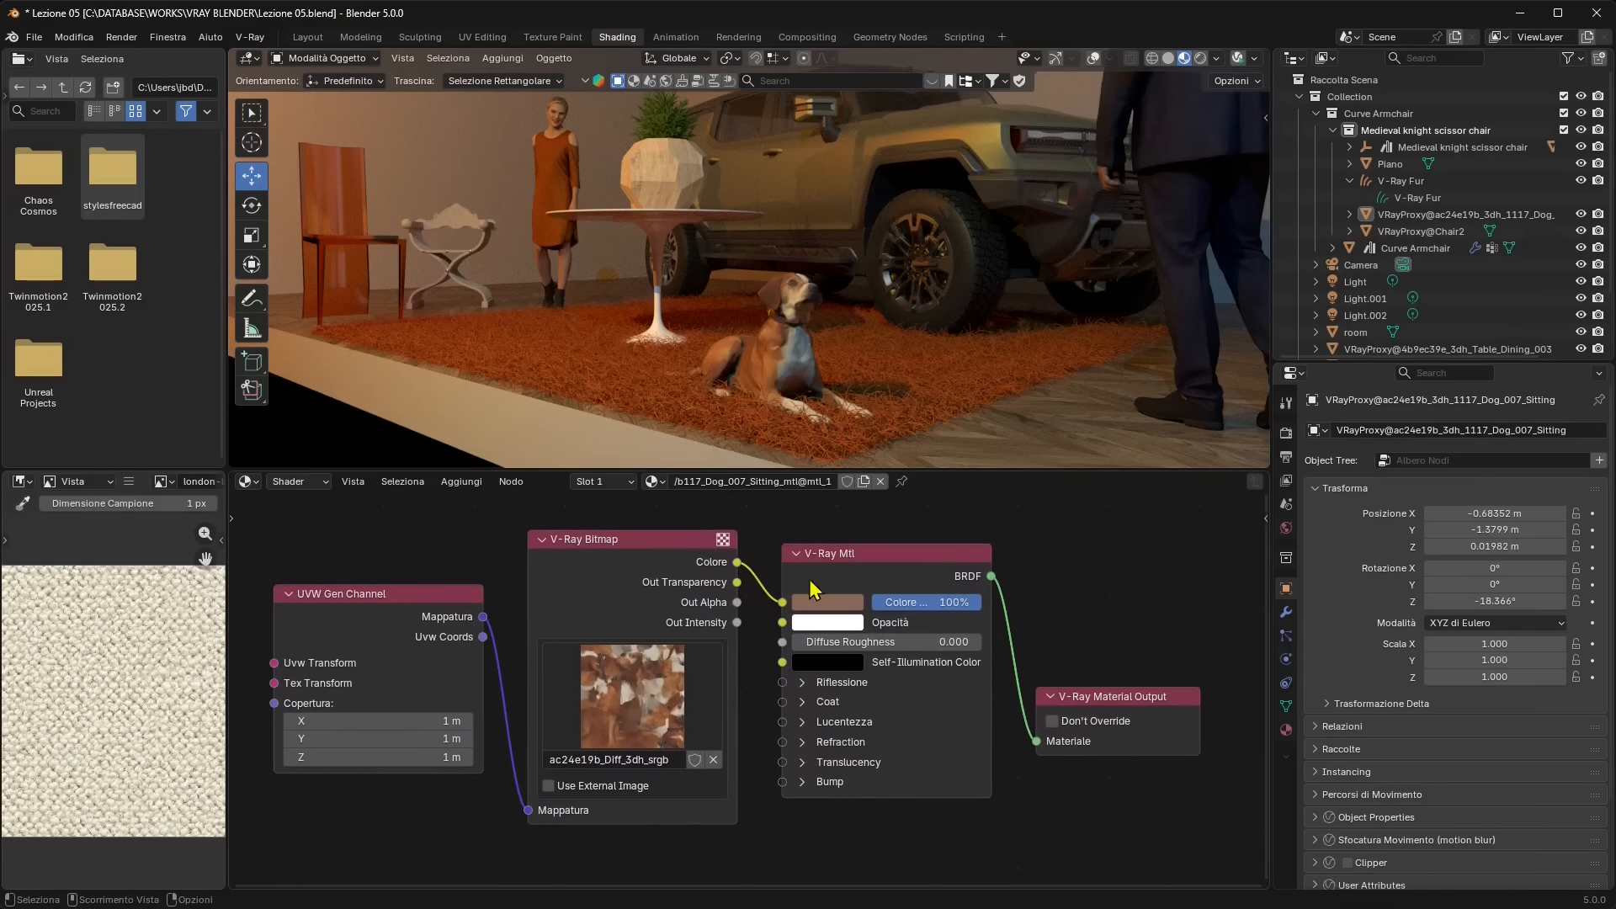
drag(1088, 703, 1111, 565)
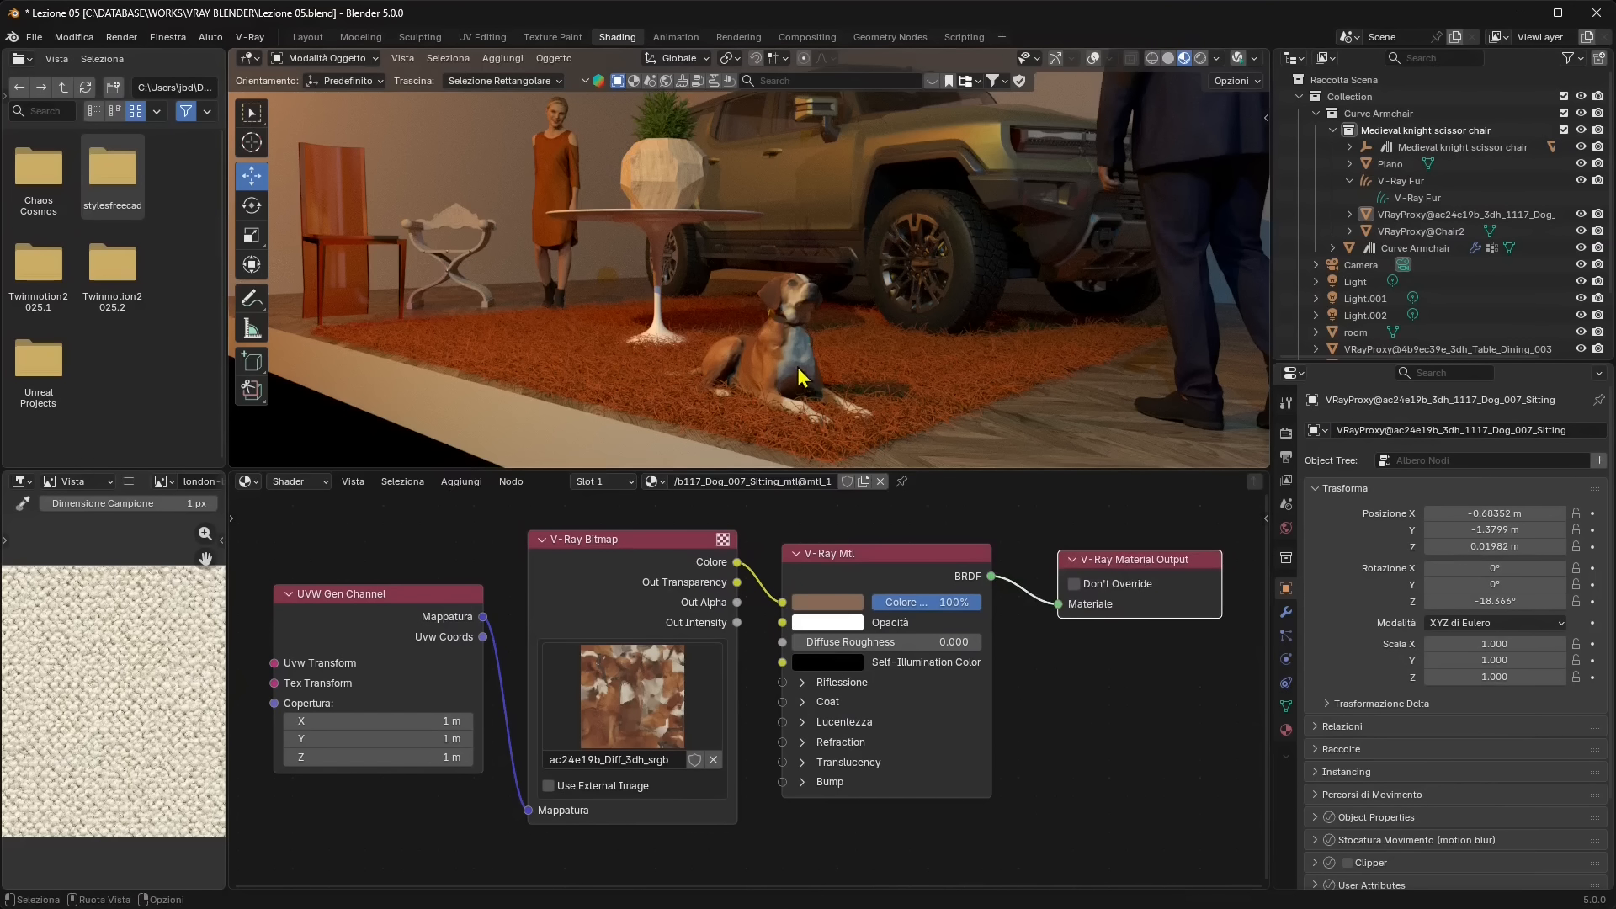
drag(867, 572, 865, 553)
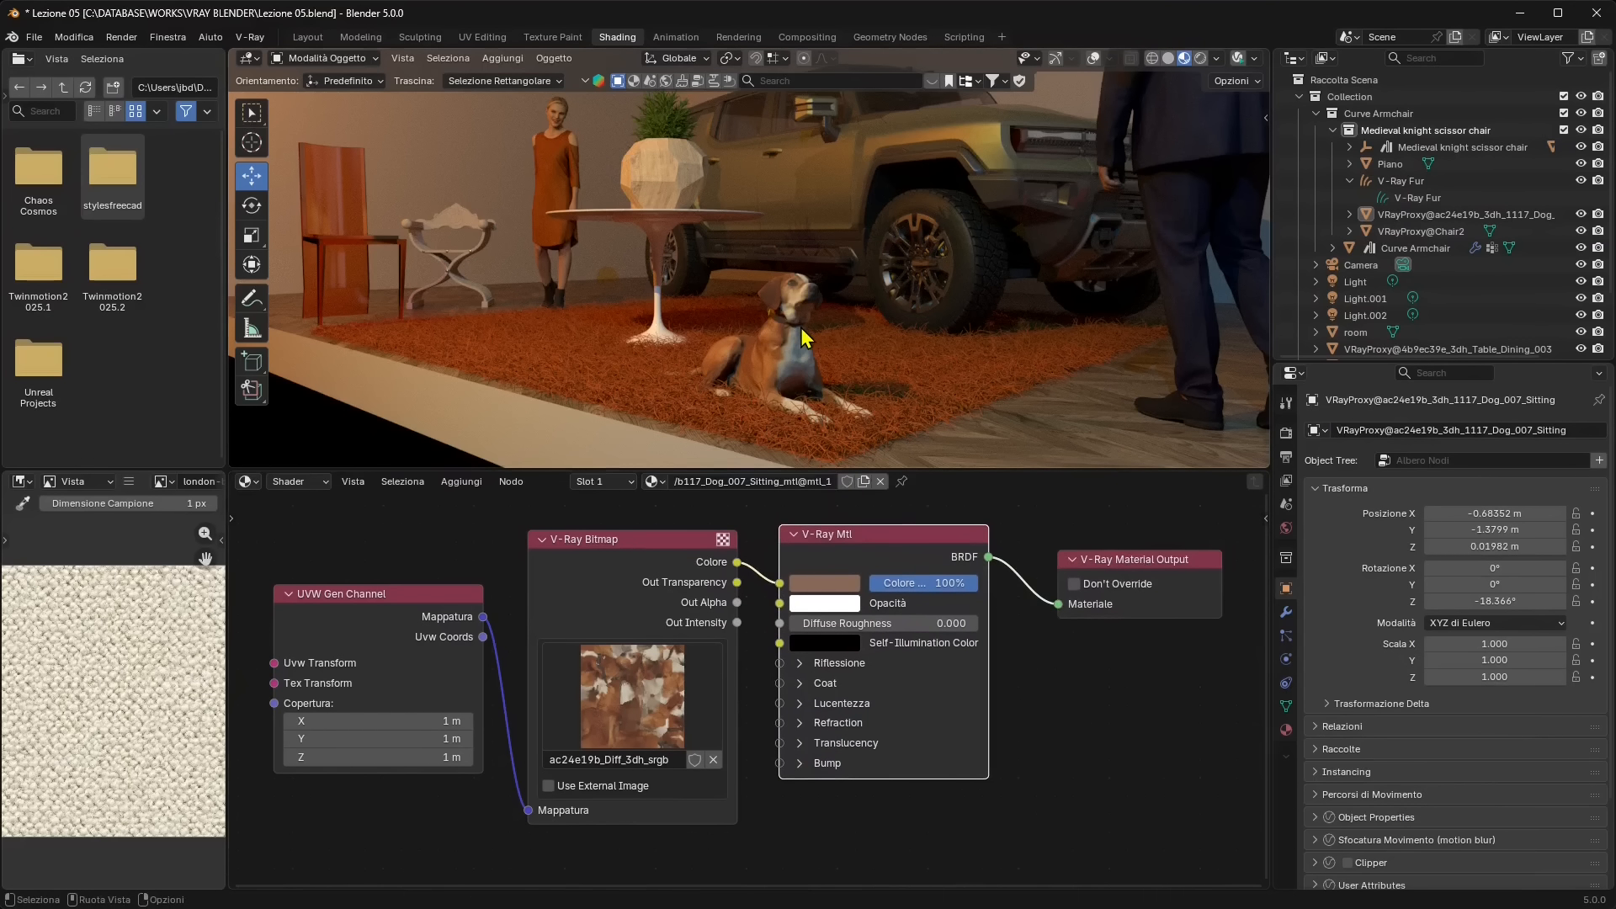
drag(648, 547, 648, 542)
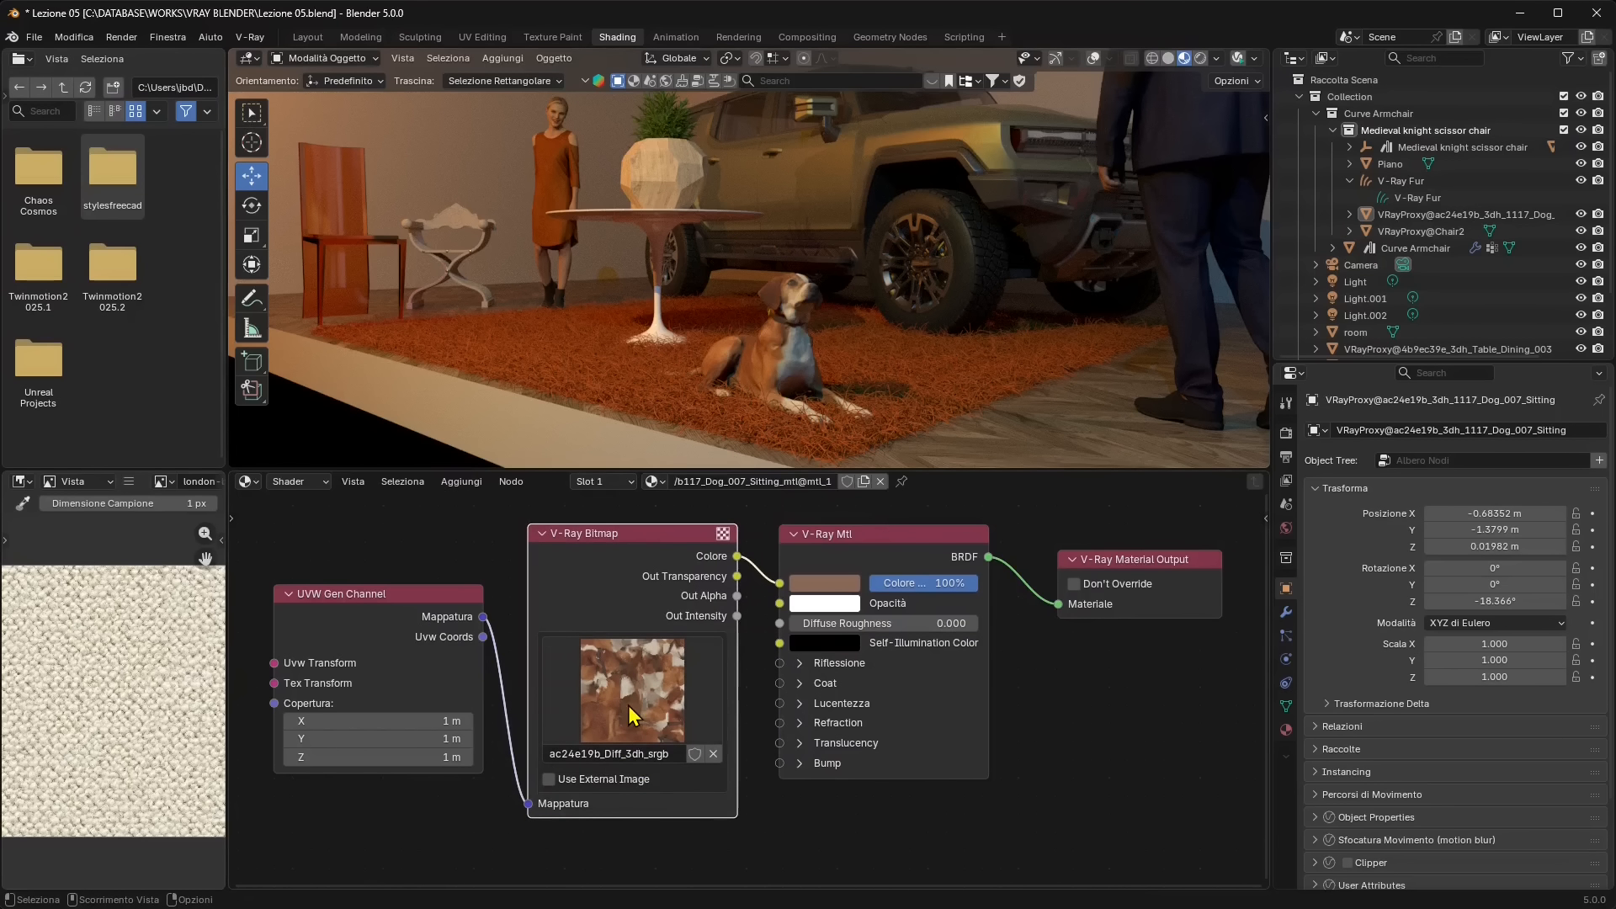
Check the images available for the V-Ray Bitmap node, and lower that node and the UVW Gen Channel node slightly
click(630, 707)
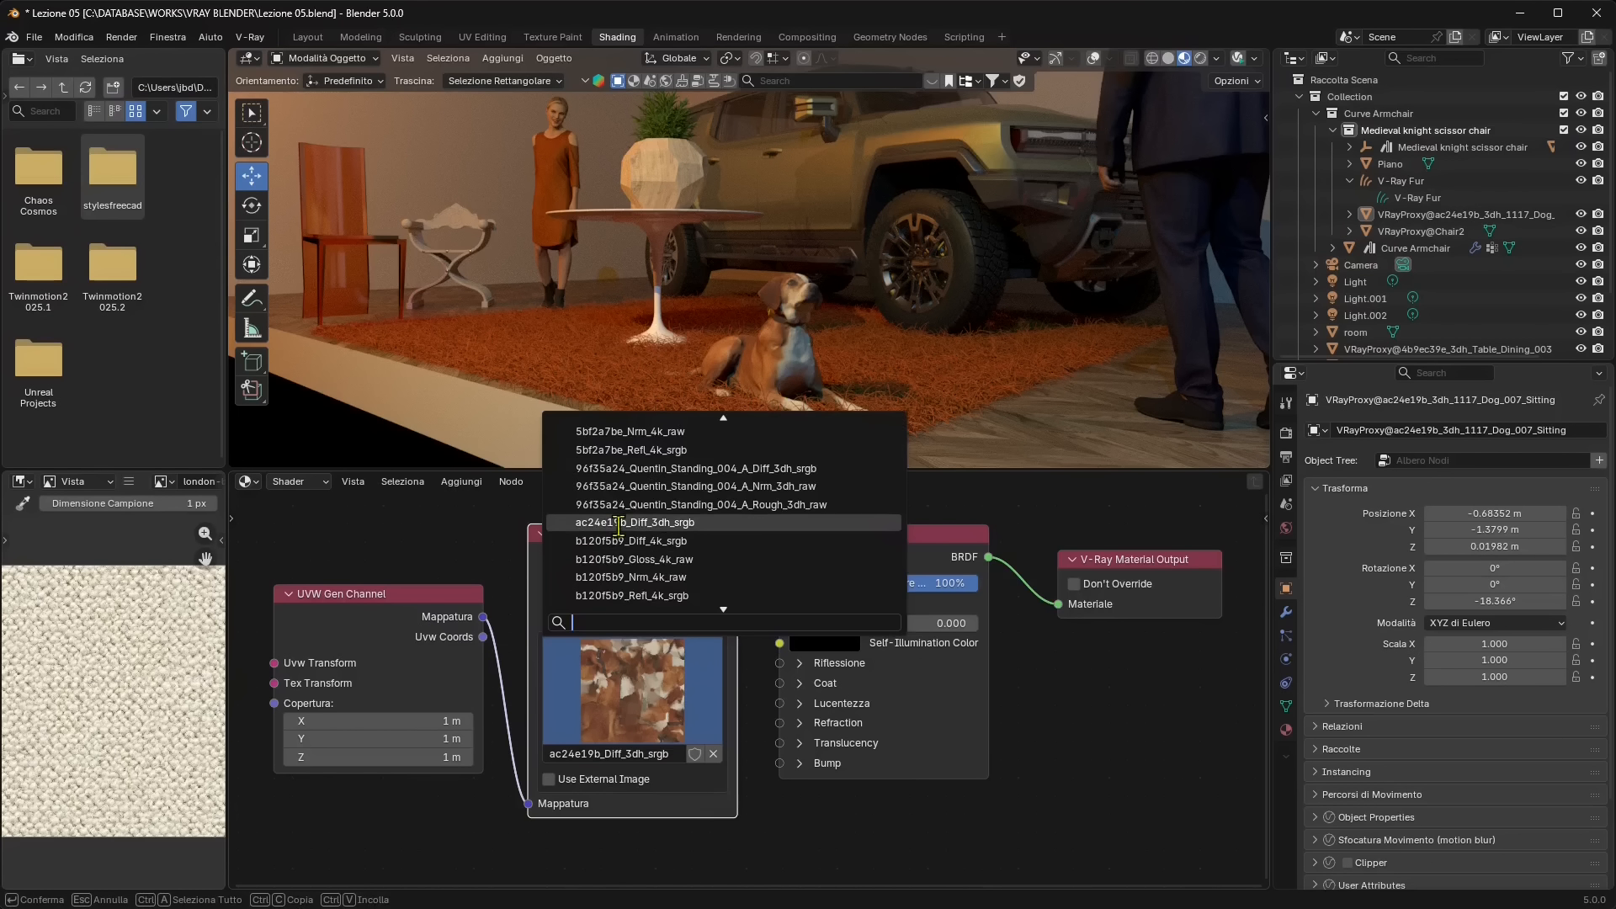
click(458, 539)
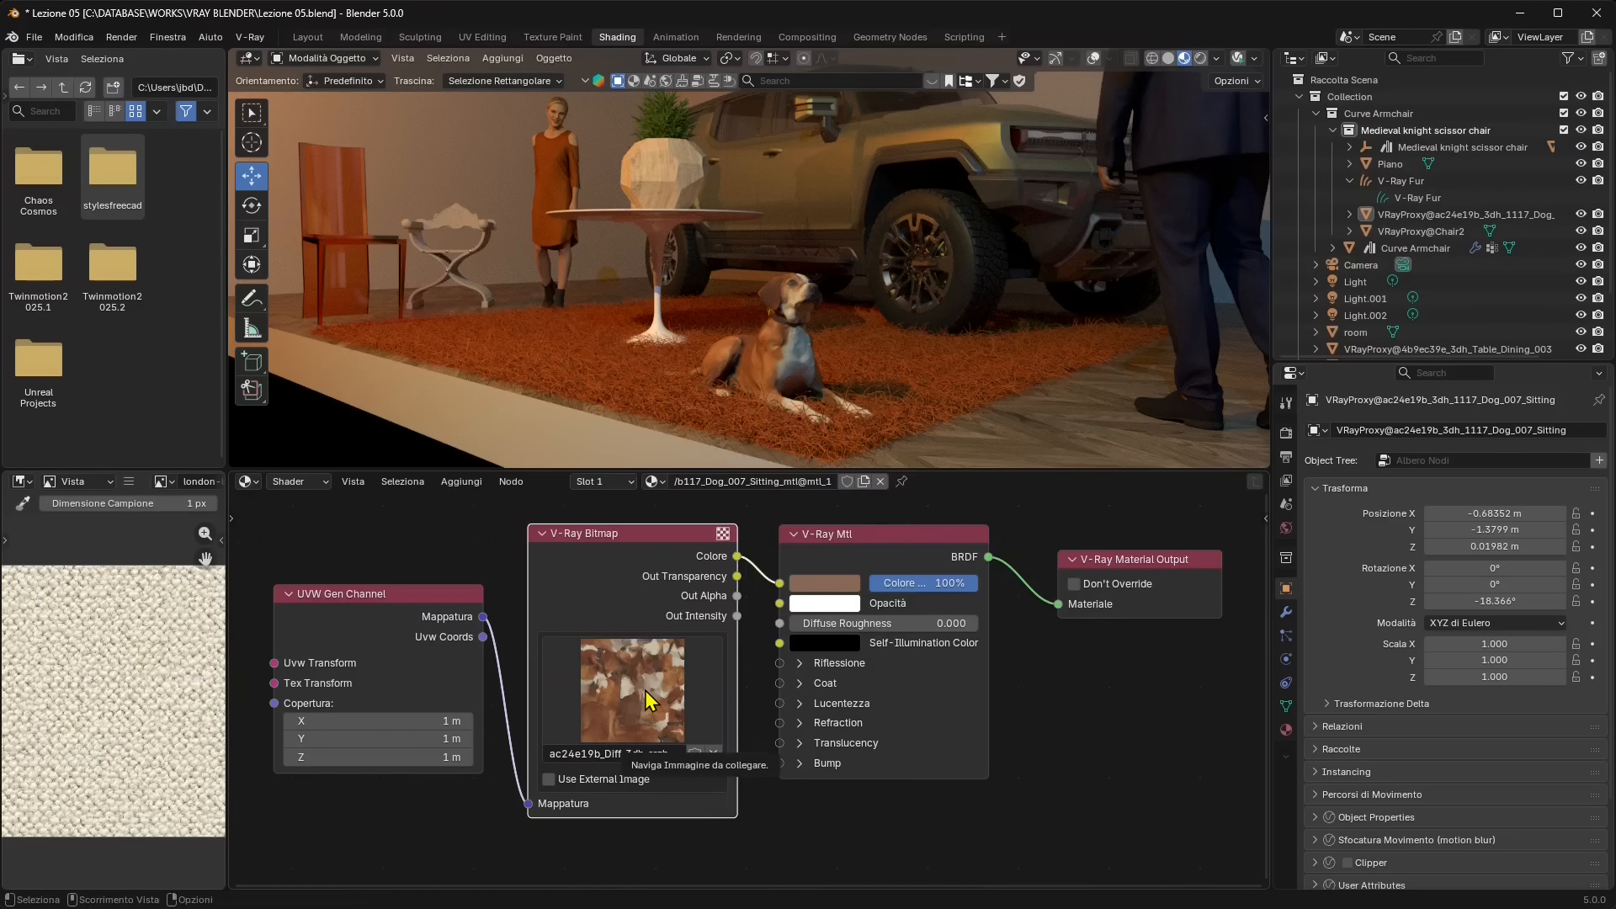
drag(599, 542, 610, 565)
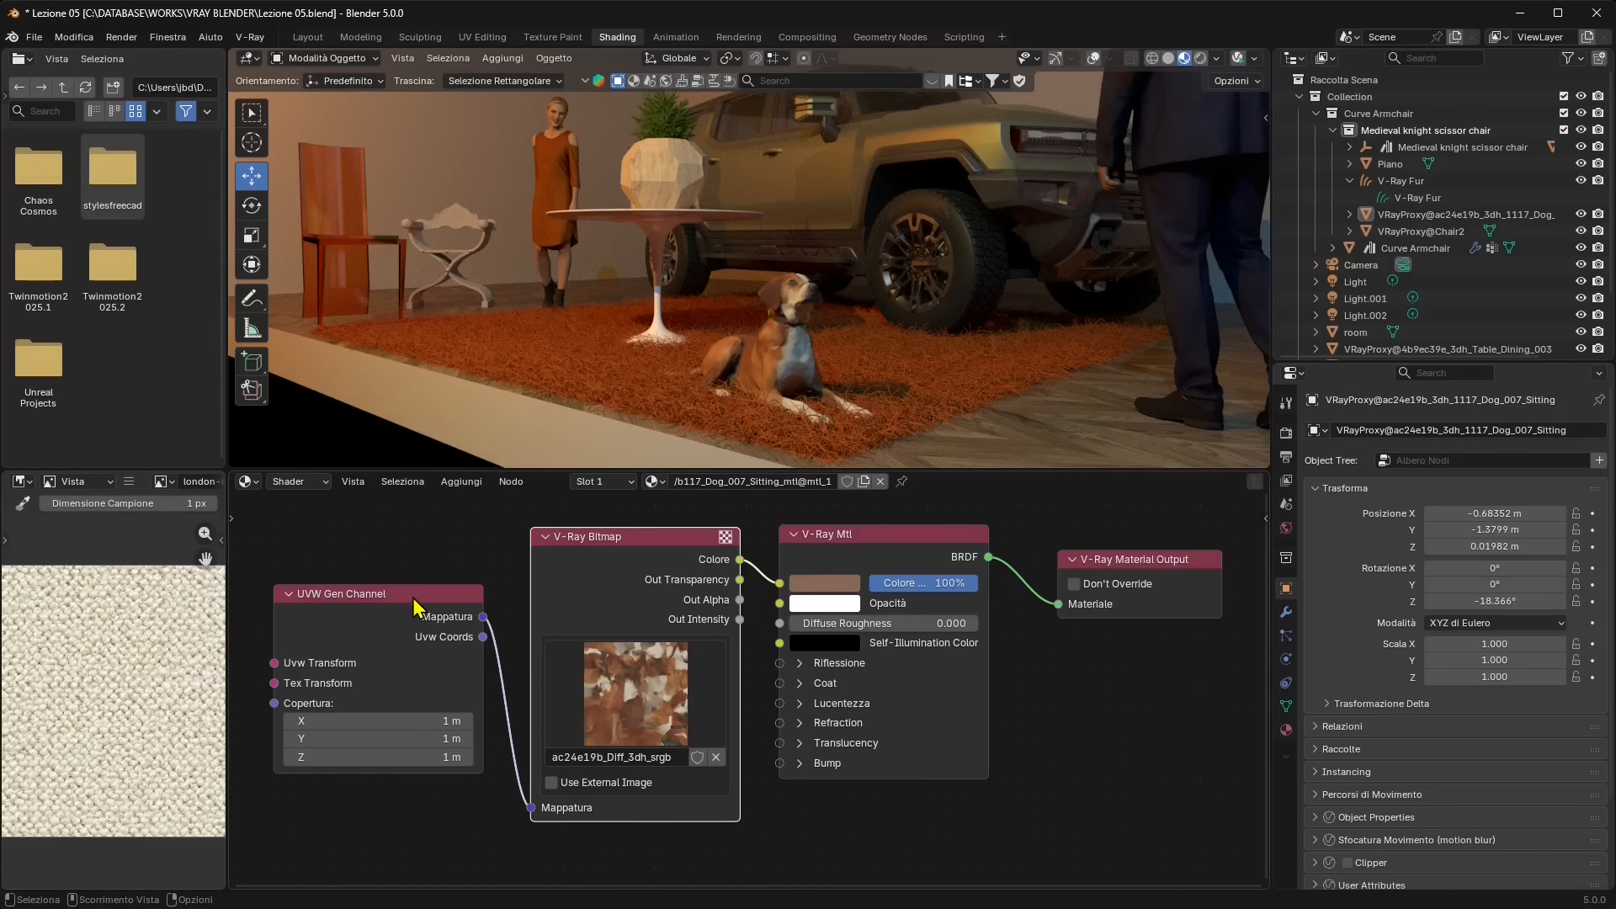
drag(414, 604, 411, 649)
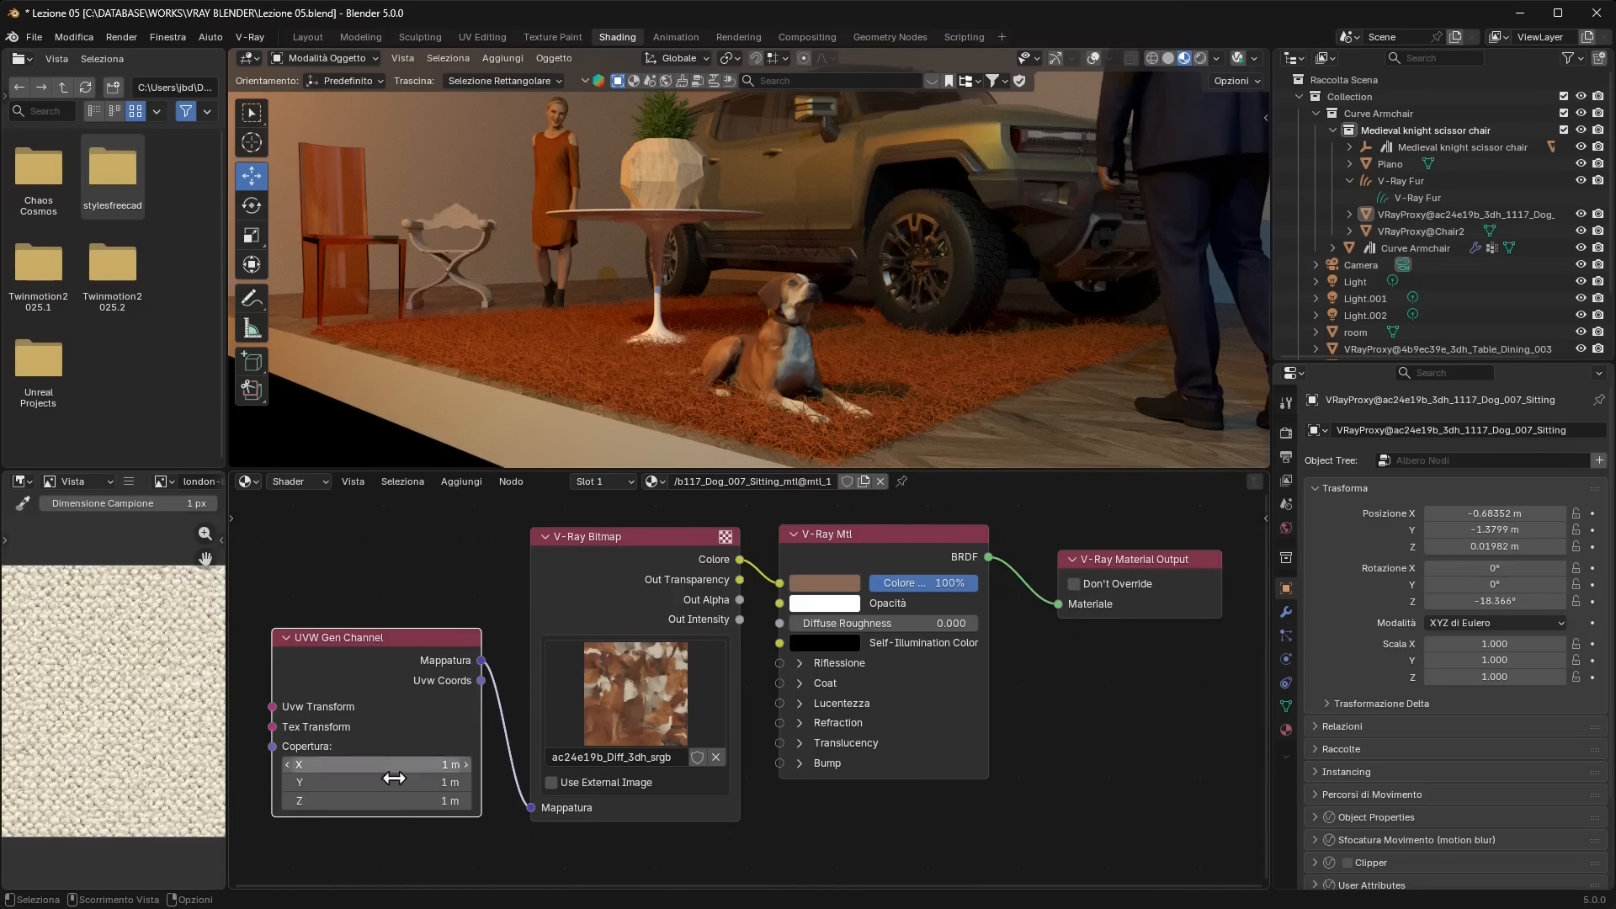
middle_drag(562, 706, 847, 703)
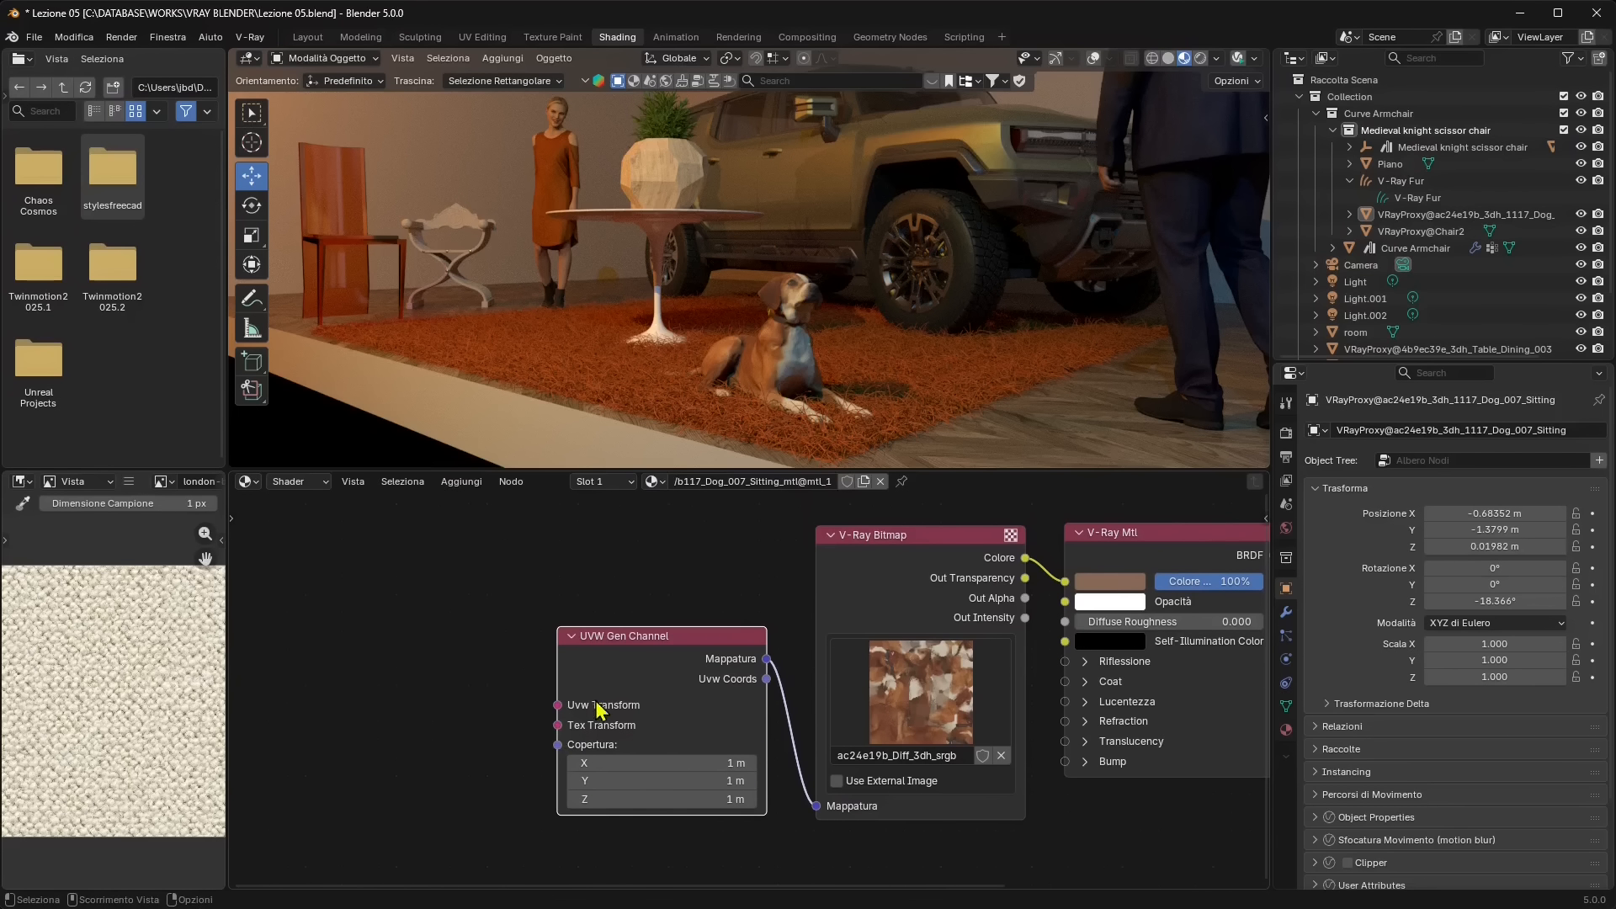
middle_drag(855, 726, 605, 701)
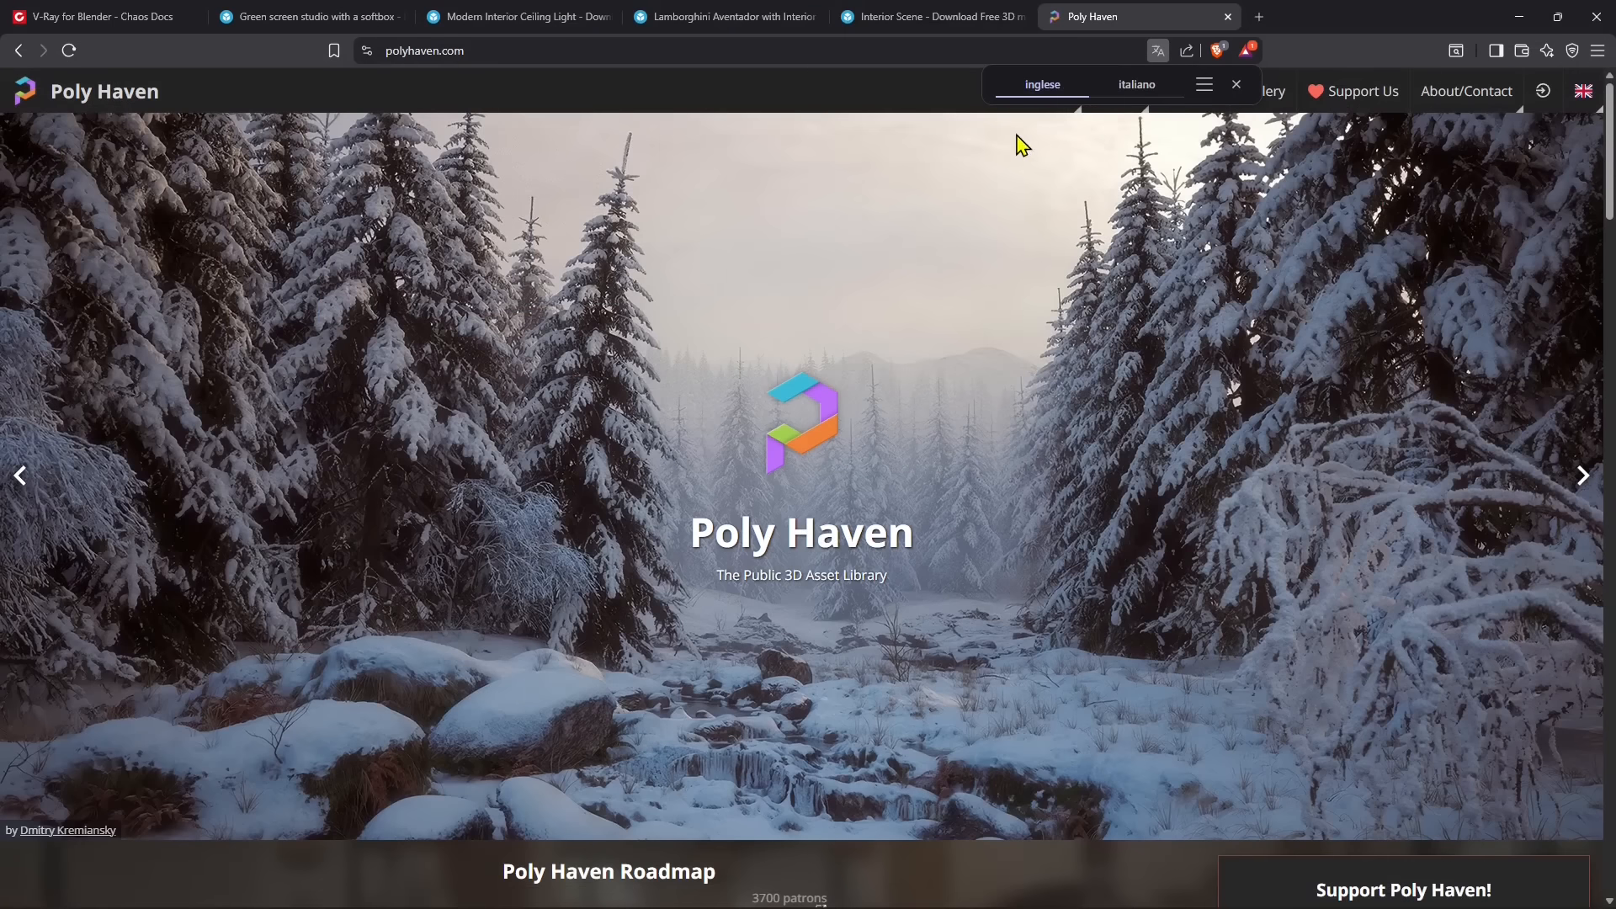
Dismiss the page translation prompt and open the Furniture category of Poly Haven's models
click(1236, 84)
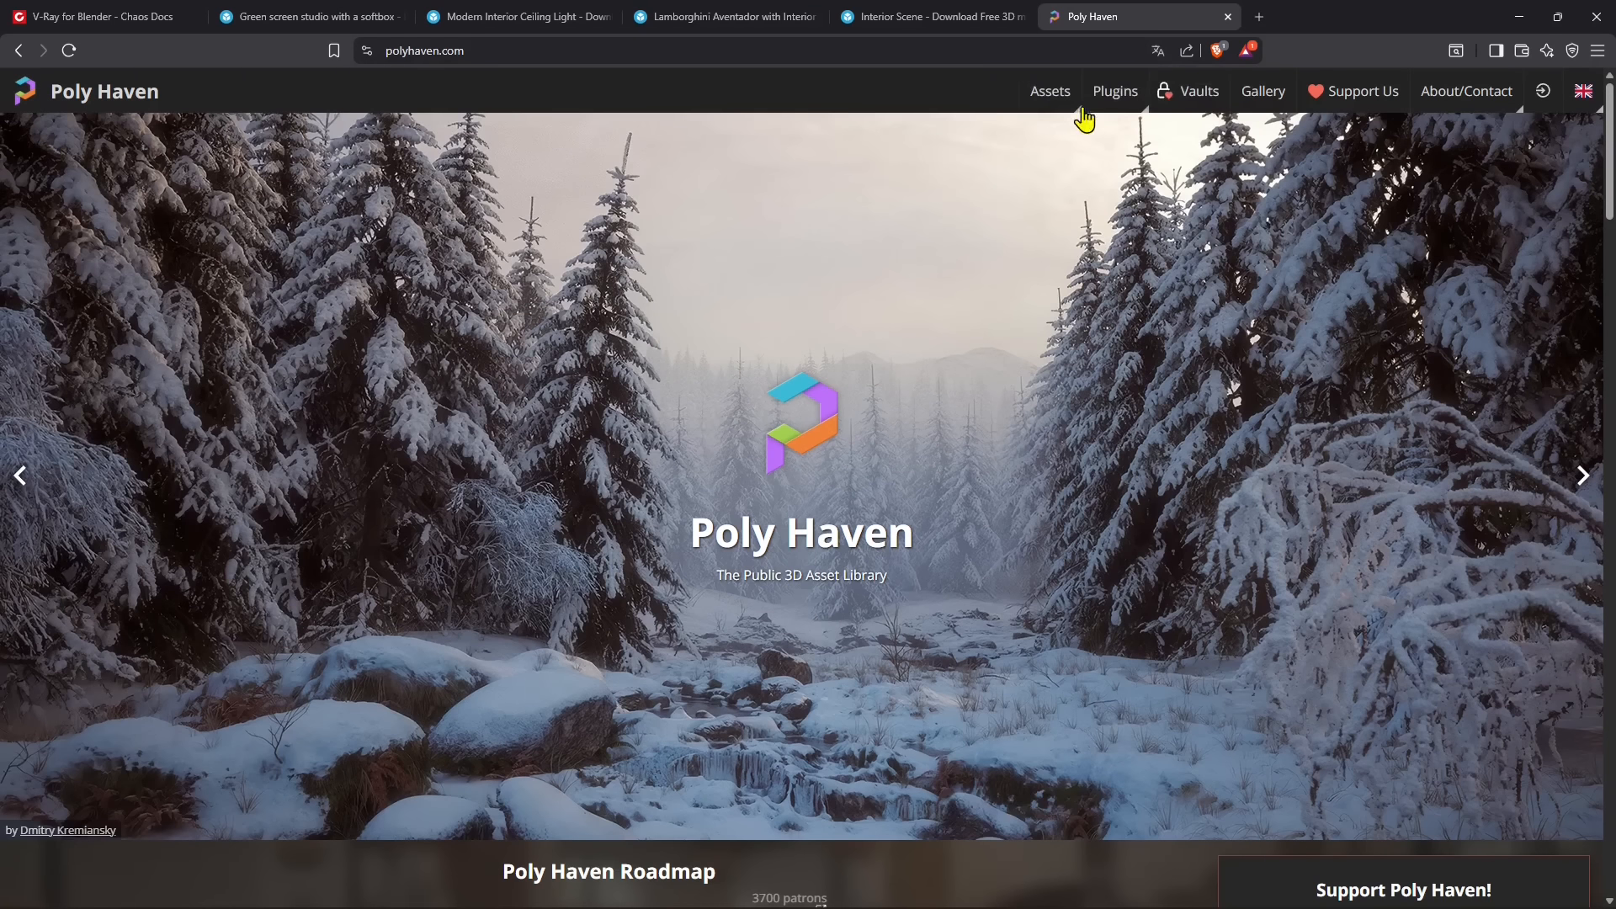
mouse_move(1063, 96)
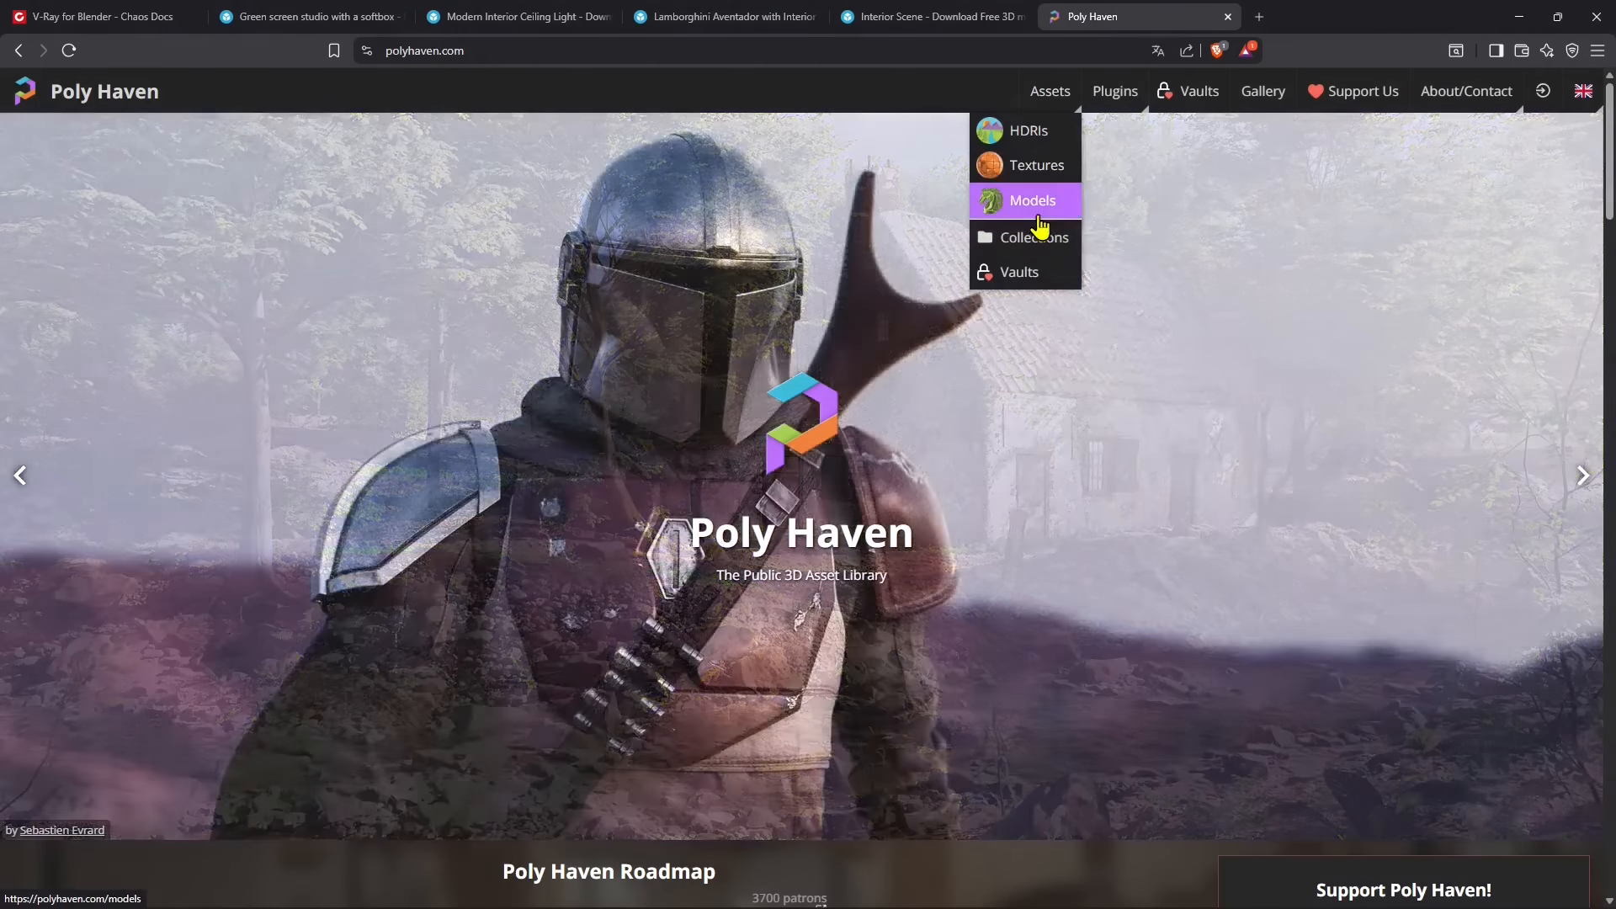
click(1025, 212)
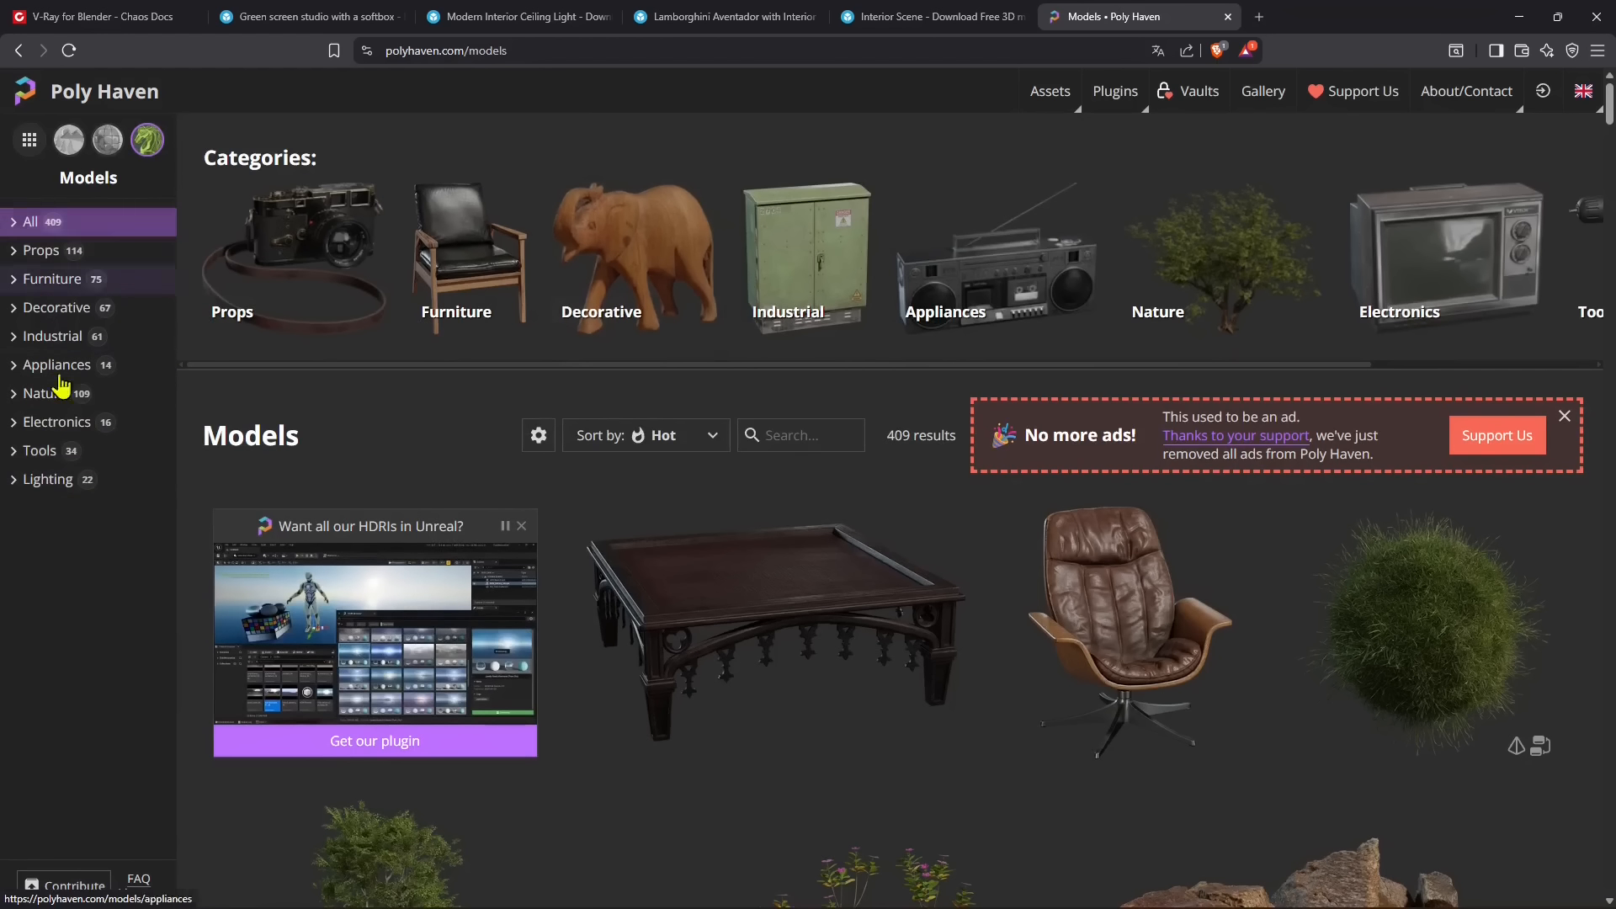
click(52, 279)
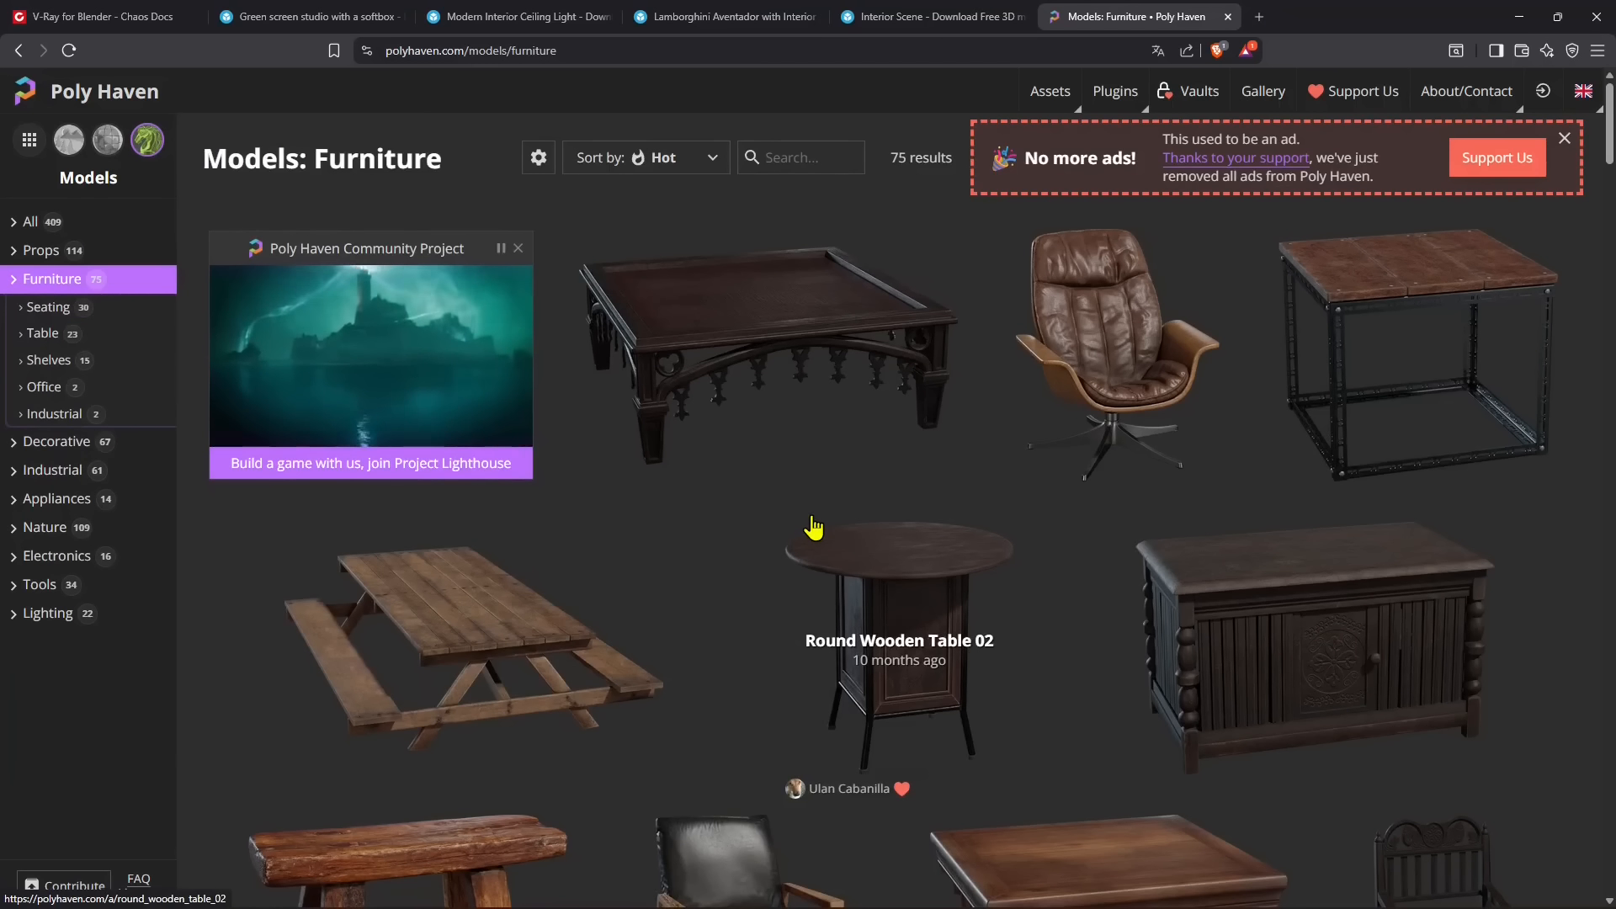
Browse the furniture models and open the page of Steel Frame Shelves 02
scroll(814, 528, down, 12)
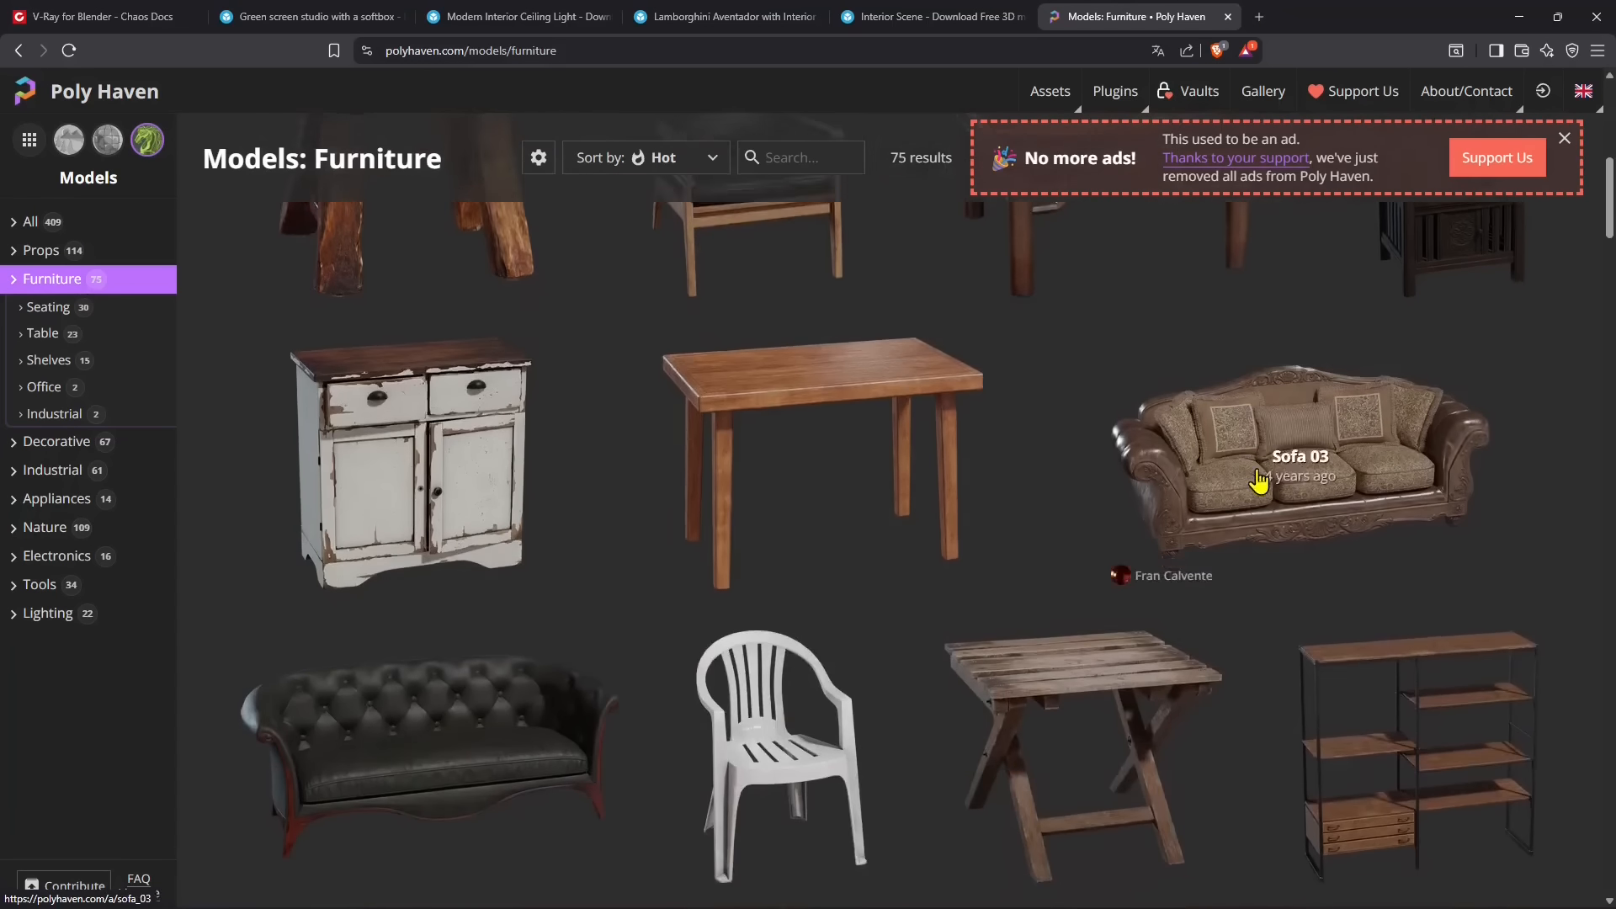
scroll(981, 486, down, 20)
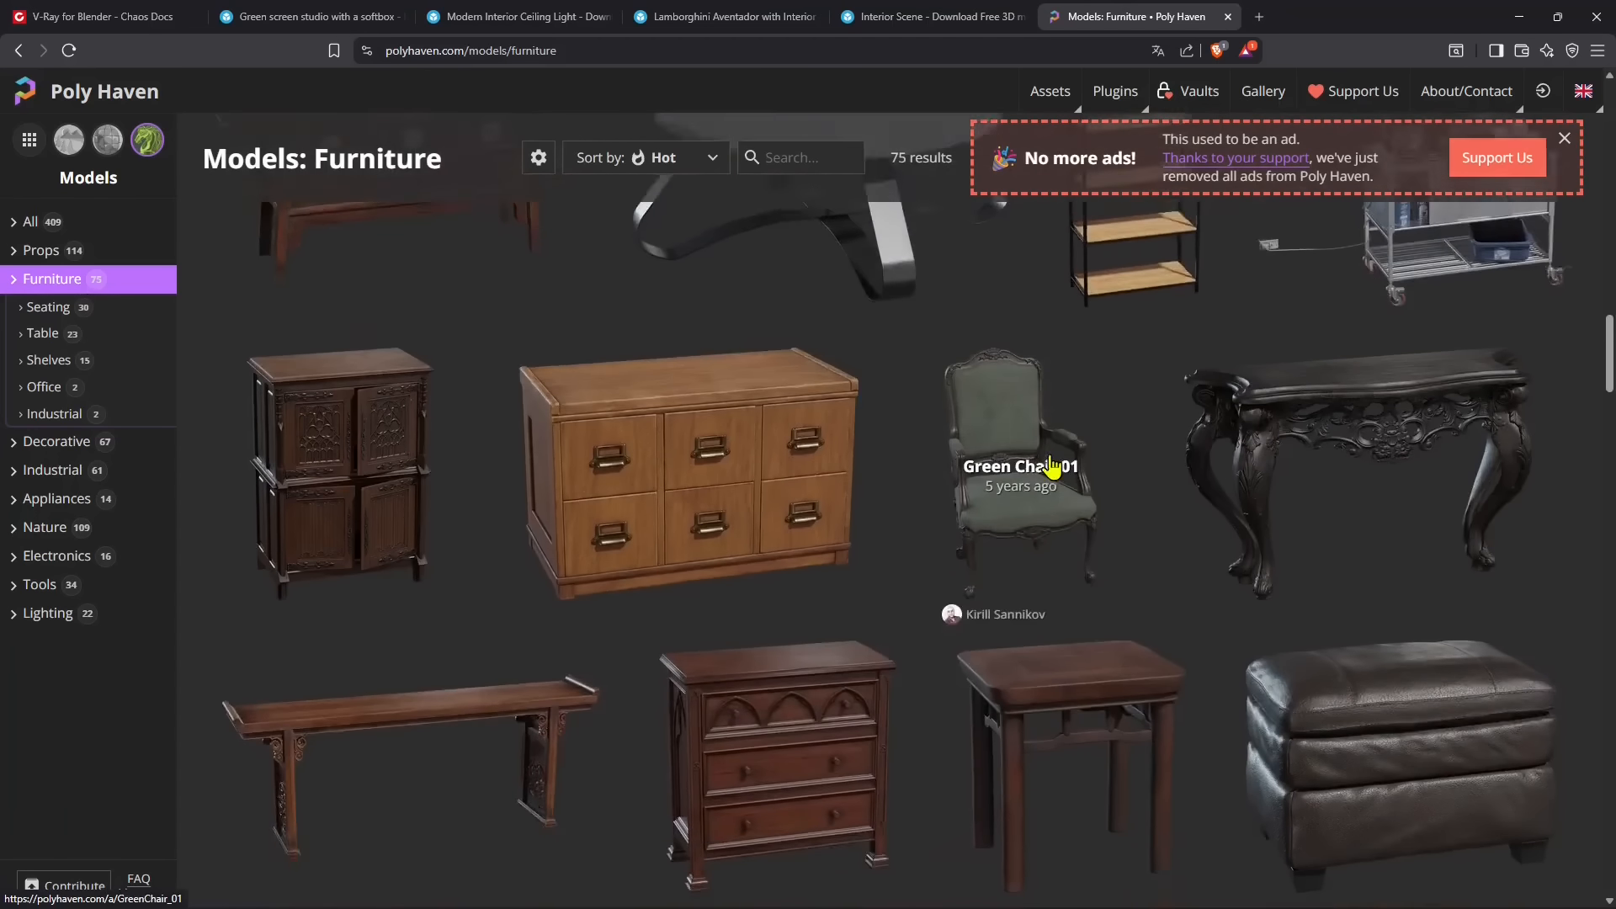
scroll(1052, 468, down, 15)
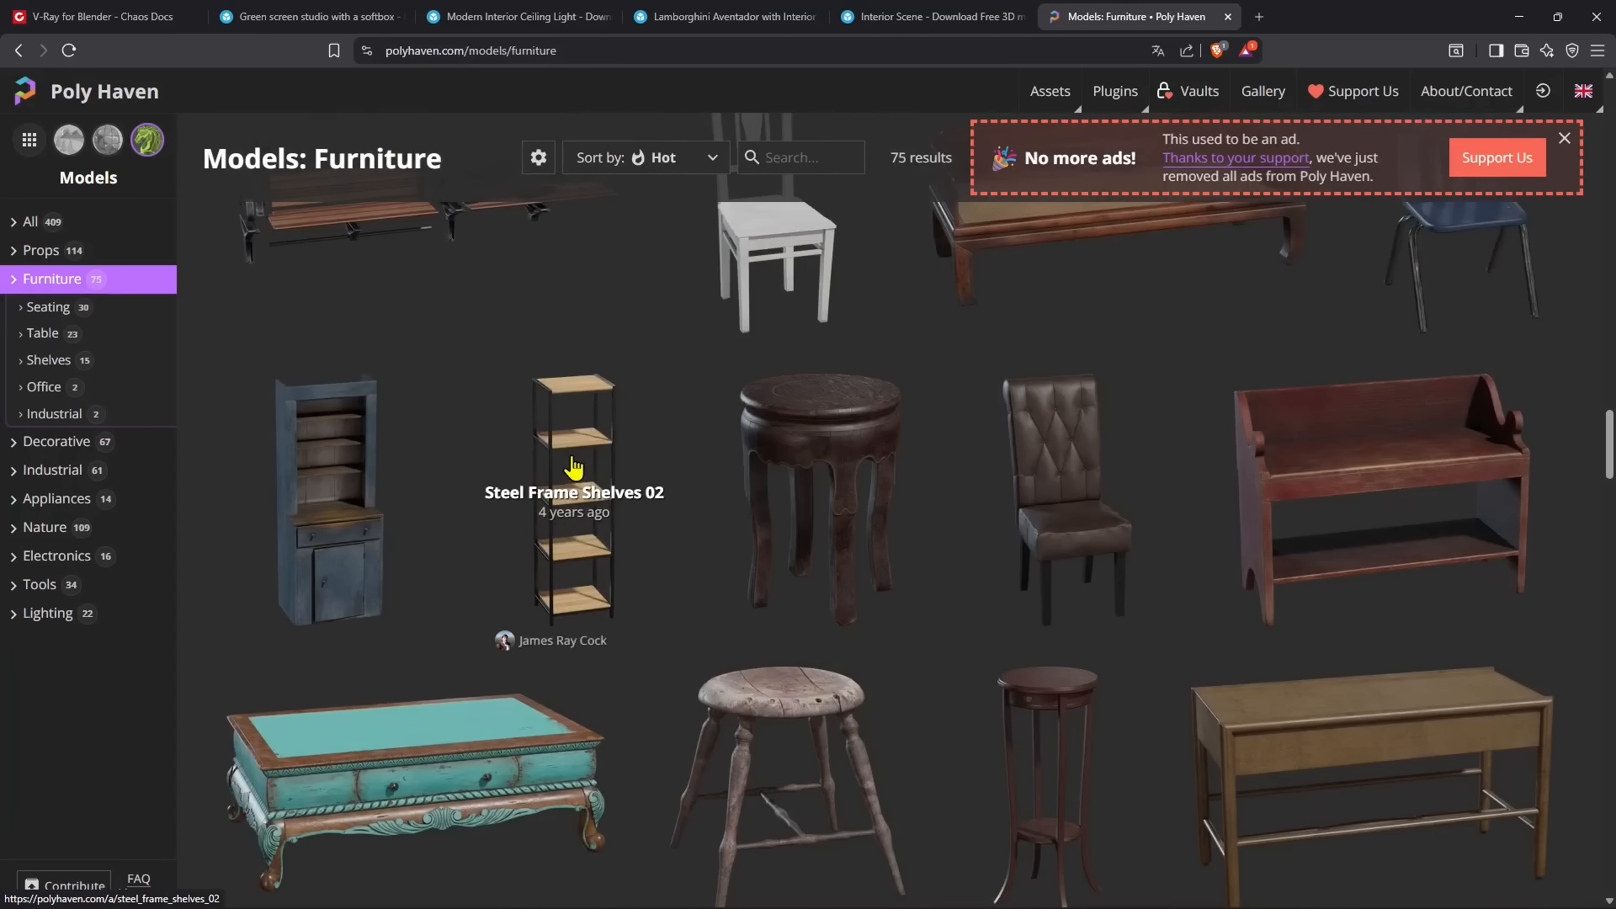
click(573, 467)
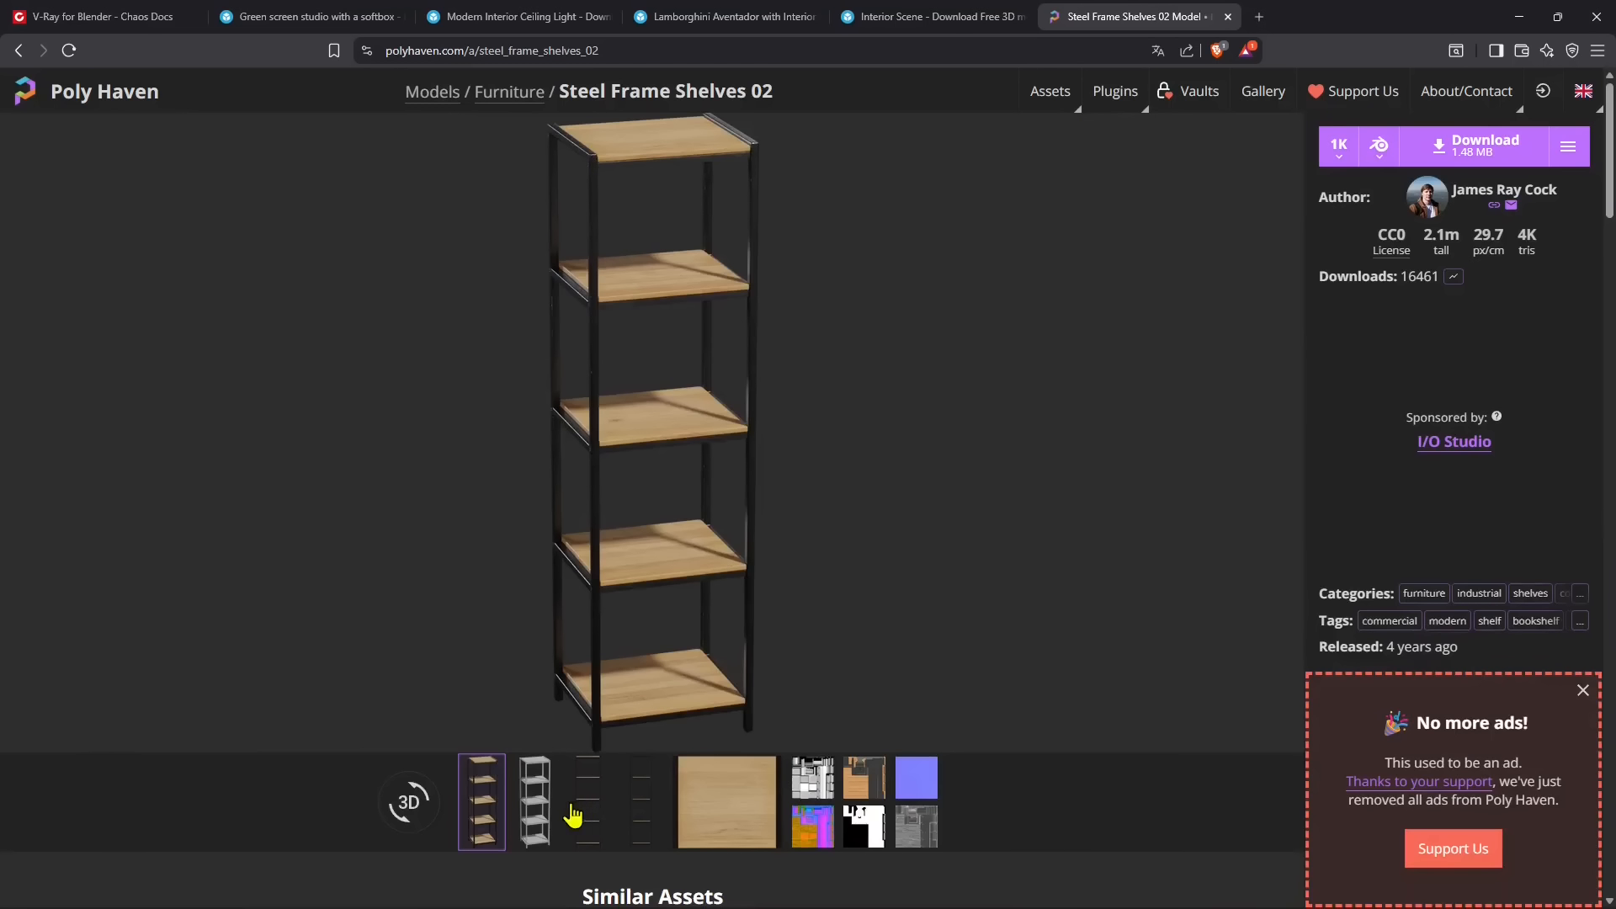
Examine the shelves' preview renders and the individual texture maps, finishing on the wood and metal colour map
click(546, 817)
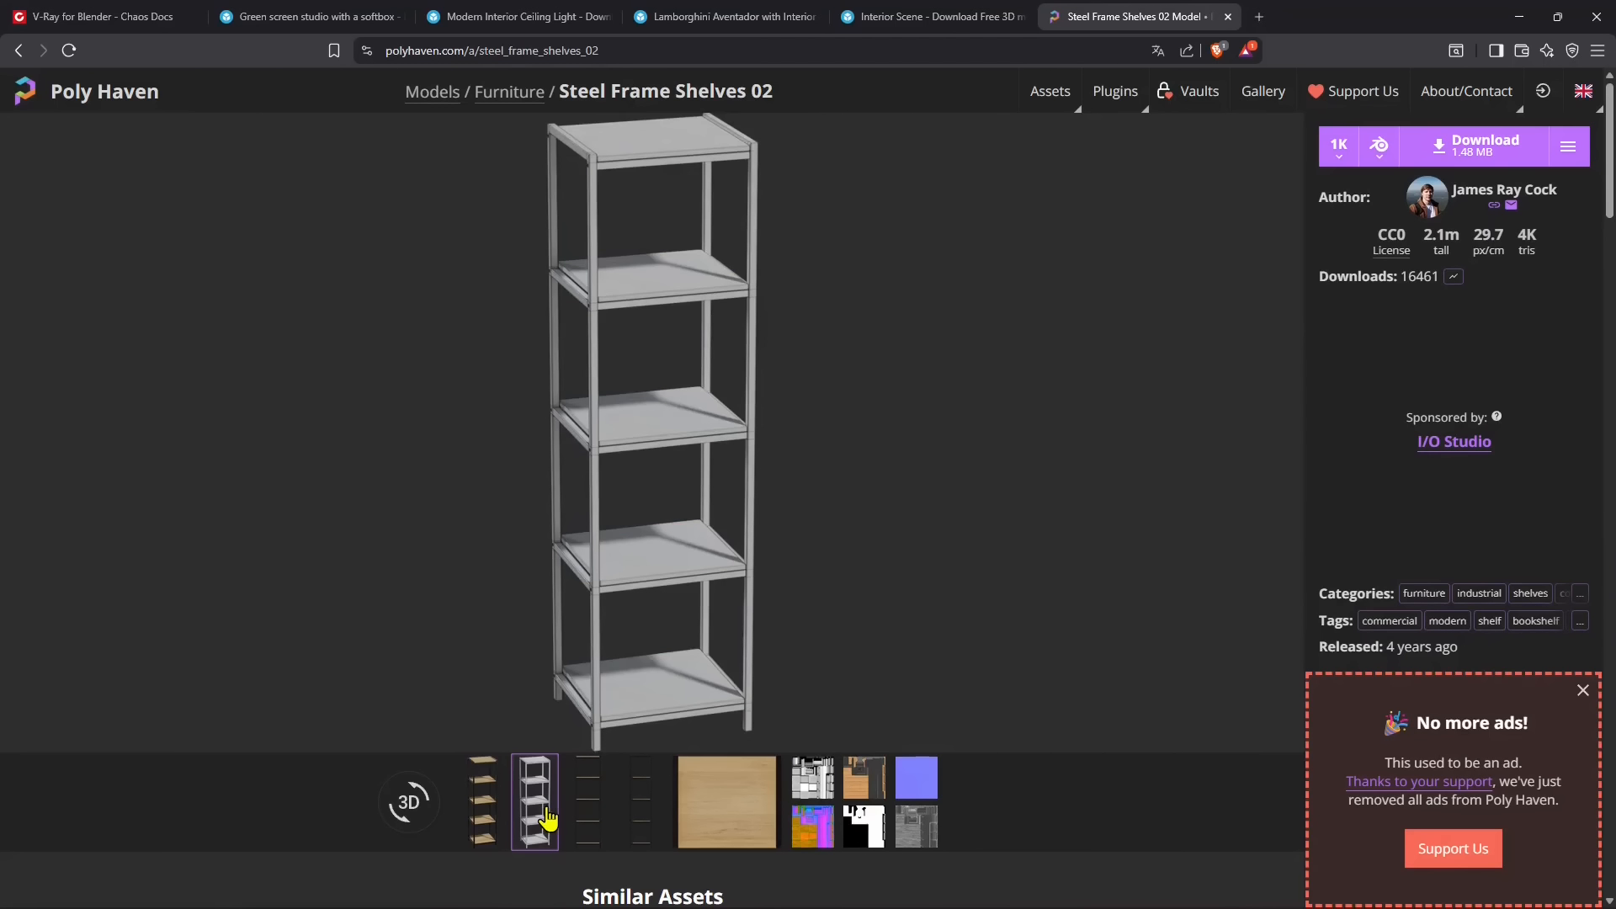
click(598, 815)
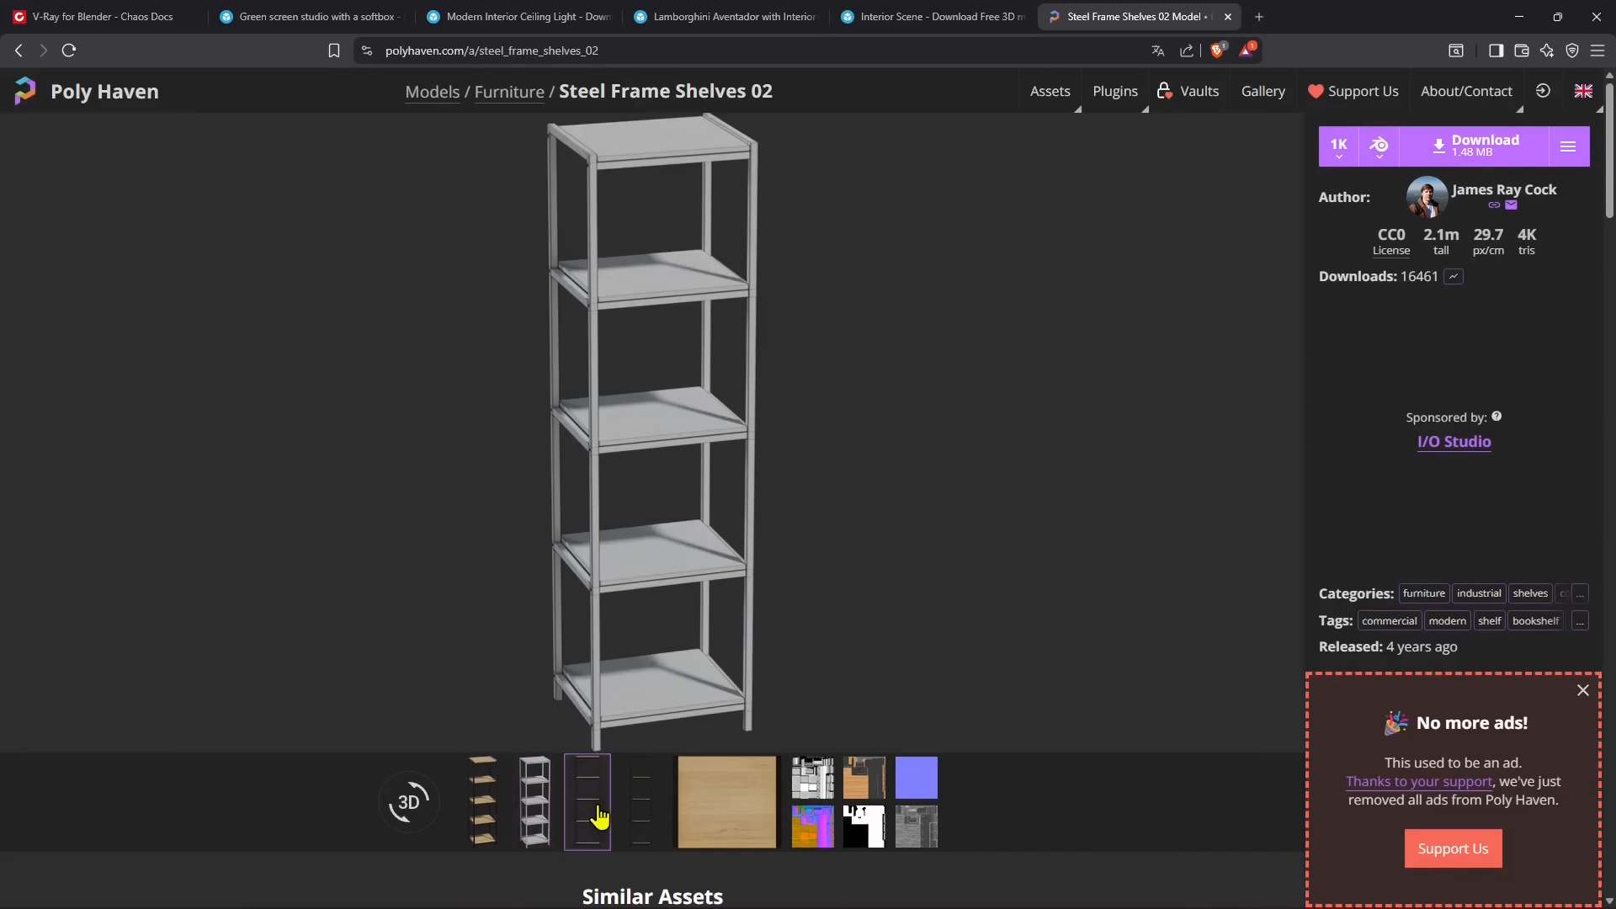
click(648, 819)
click(741, 819)
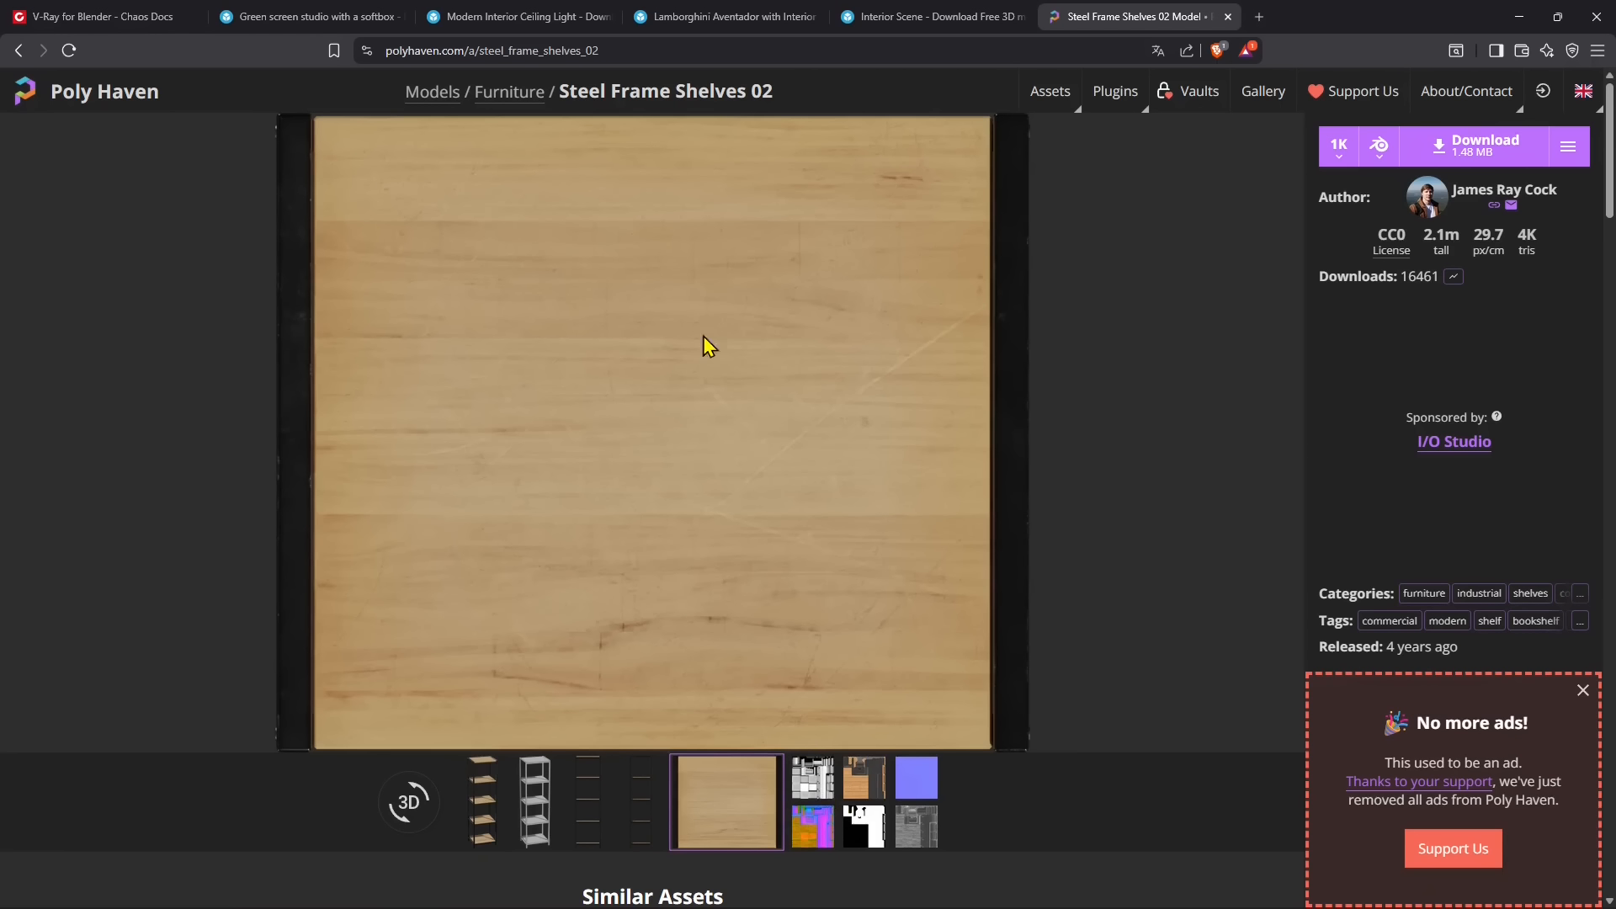
click(825, 793)
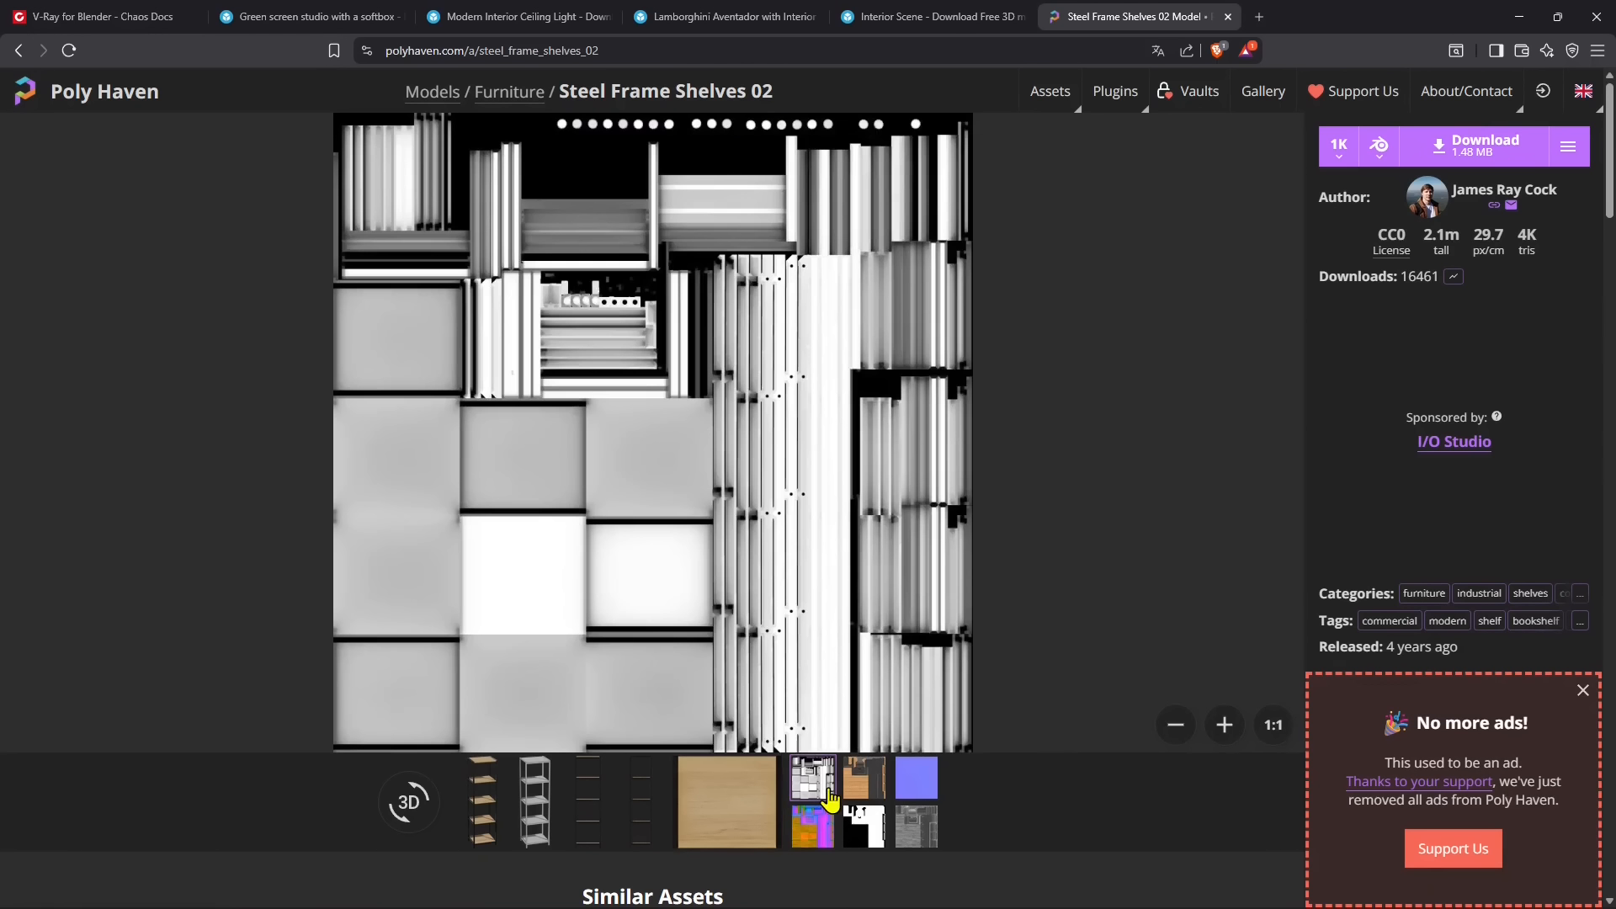
click(876, 793)
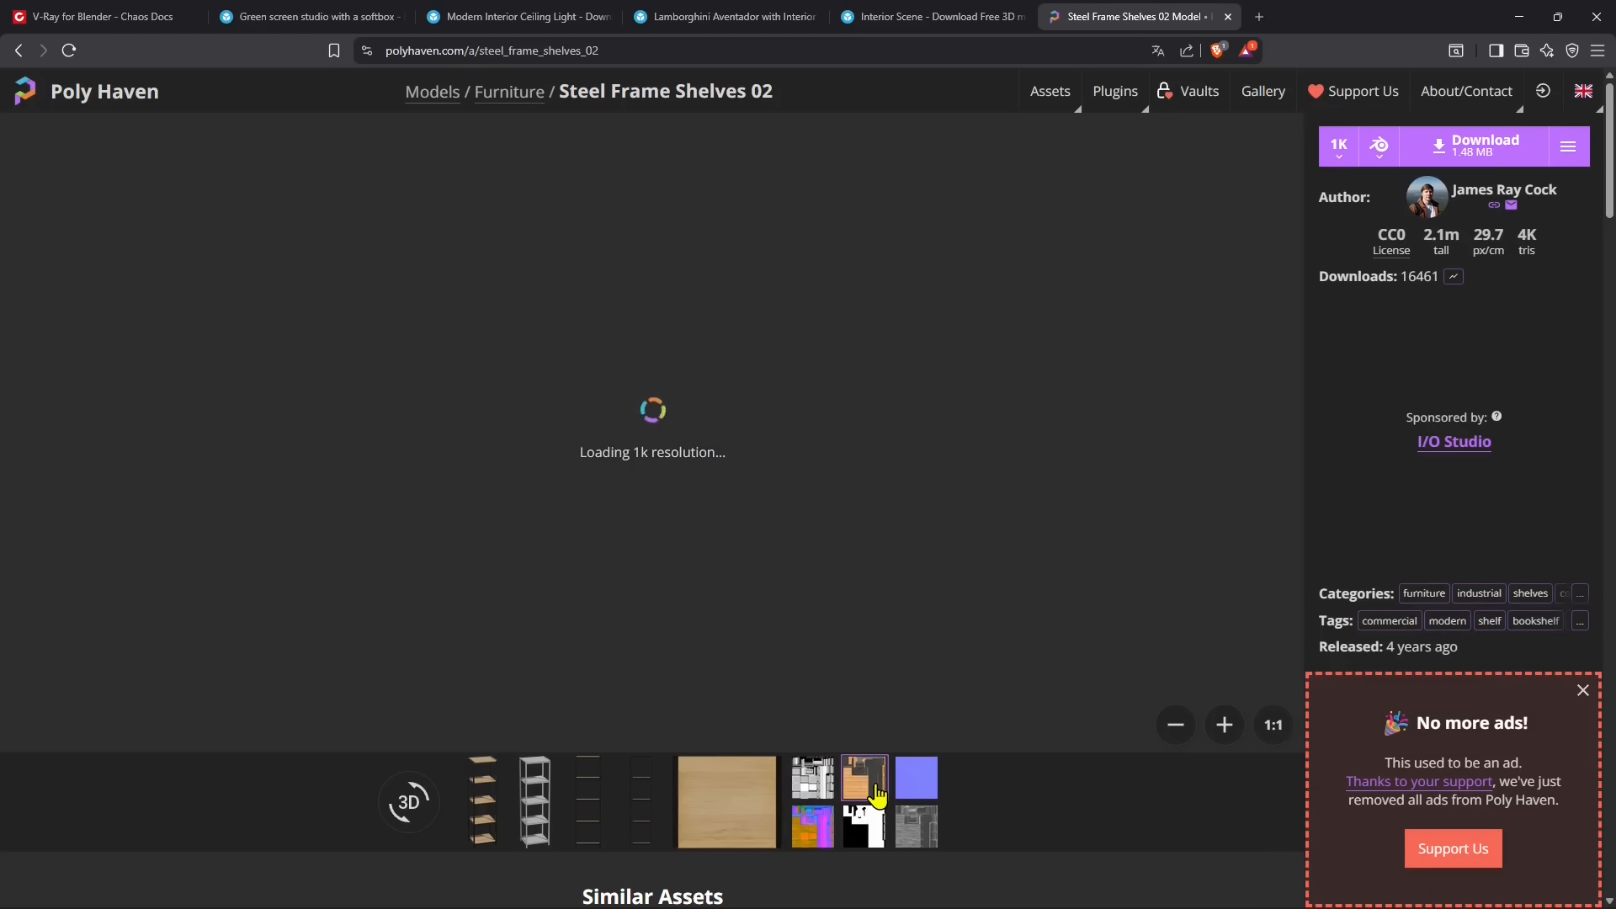
click(916, 788)
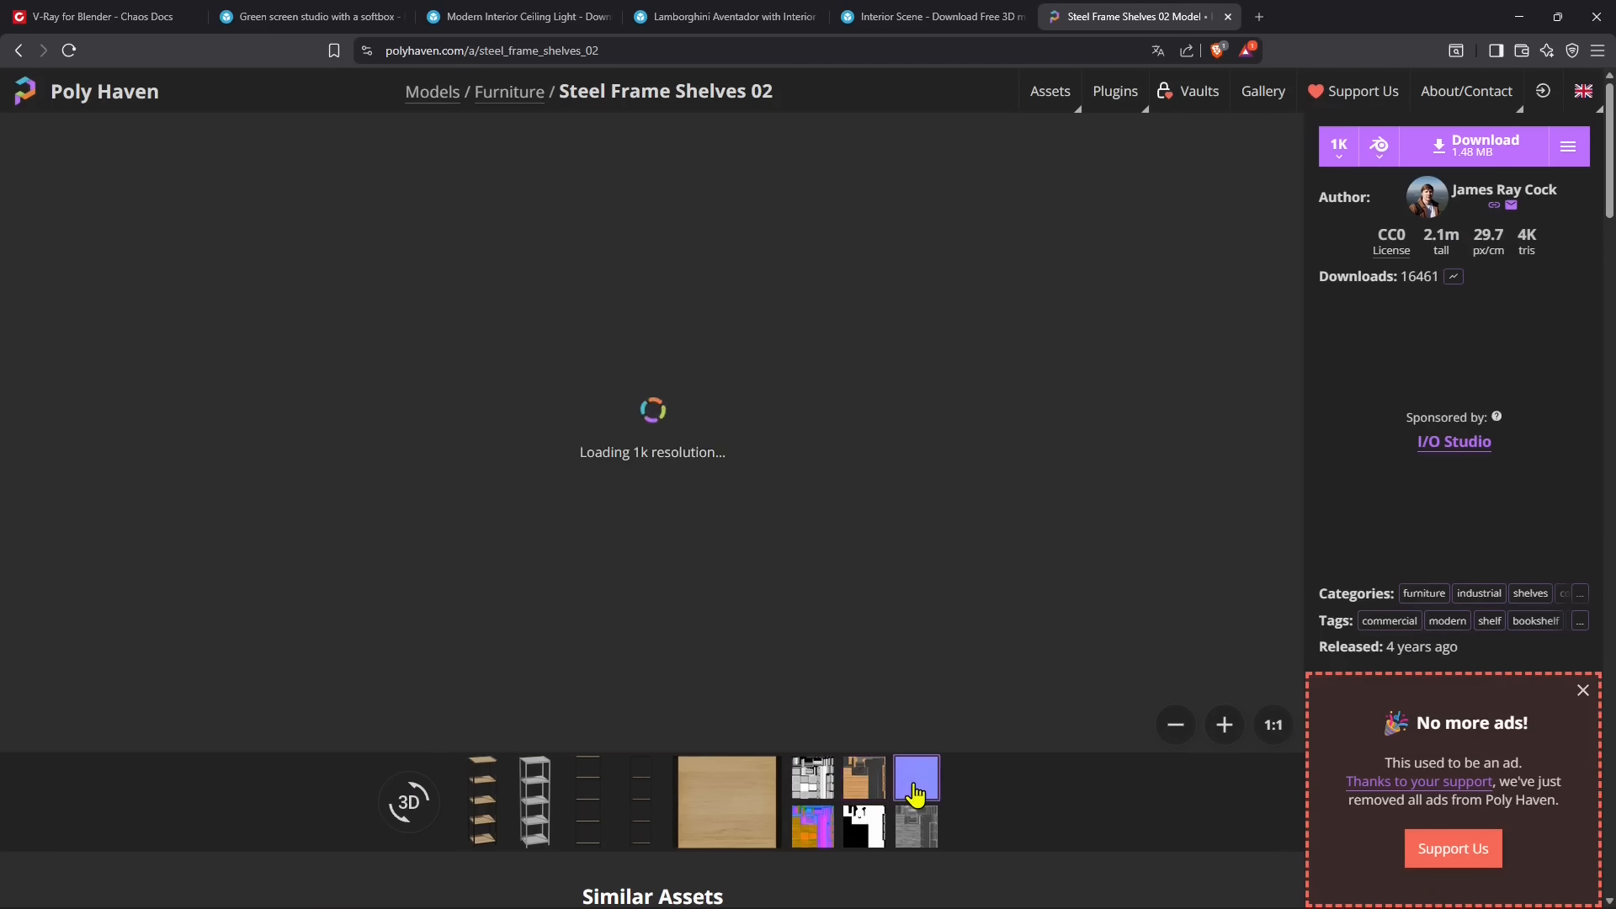
click(913, 827)
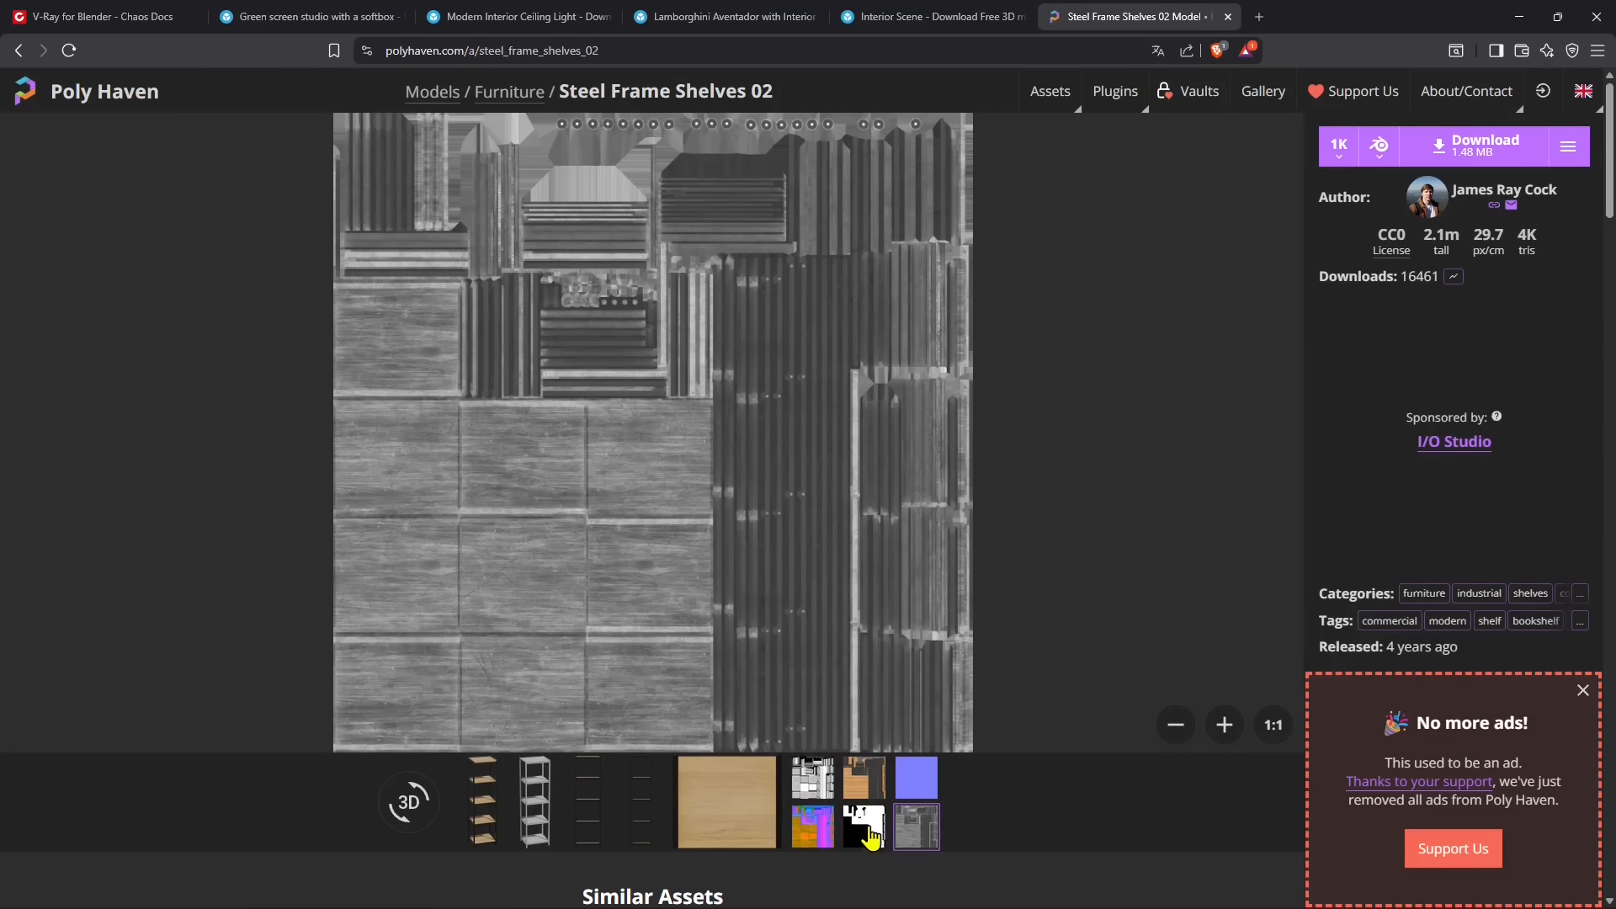
click(872, 836)
click(825, 834)
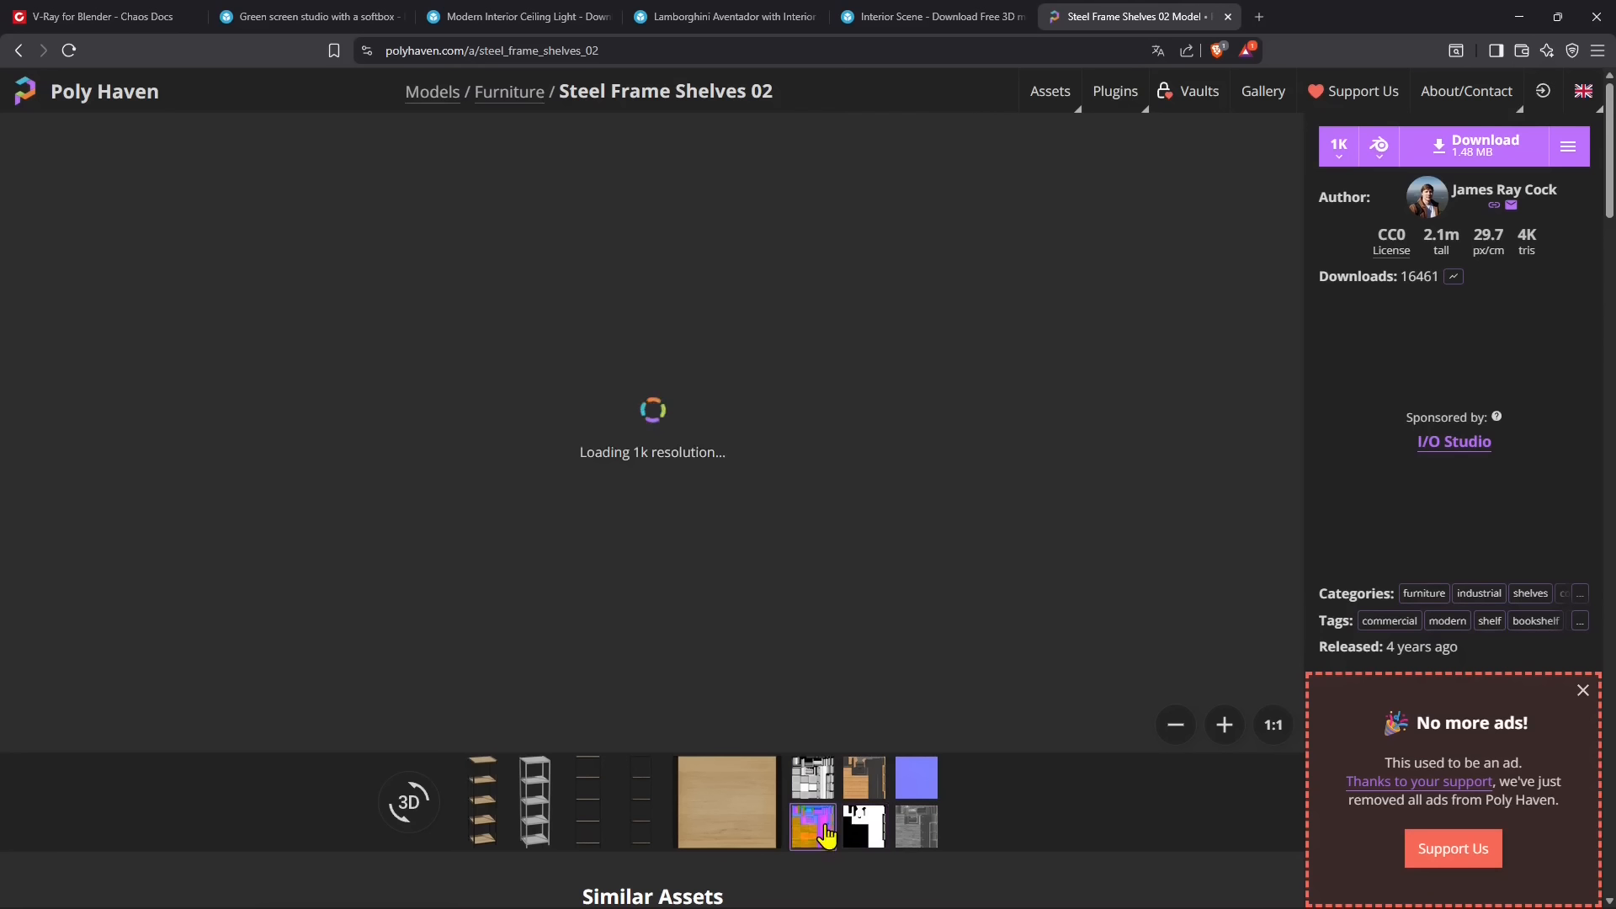
click(876, 795)
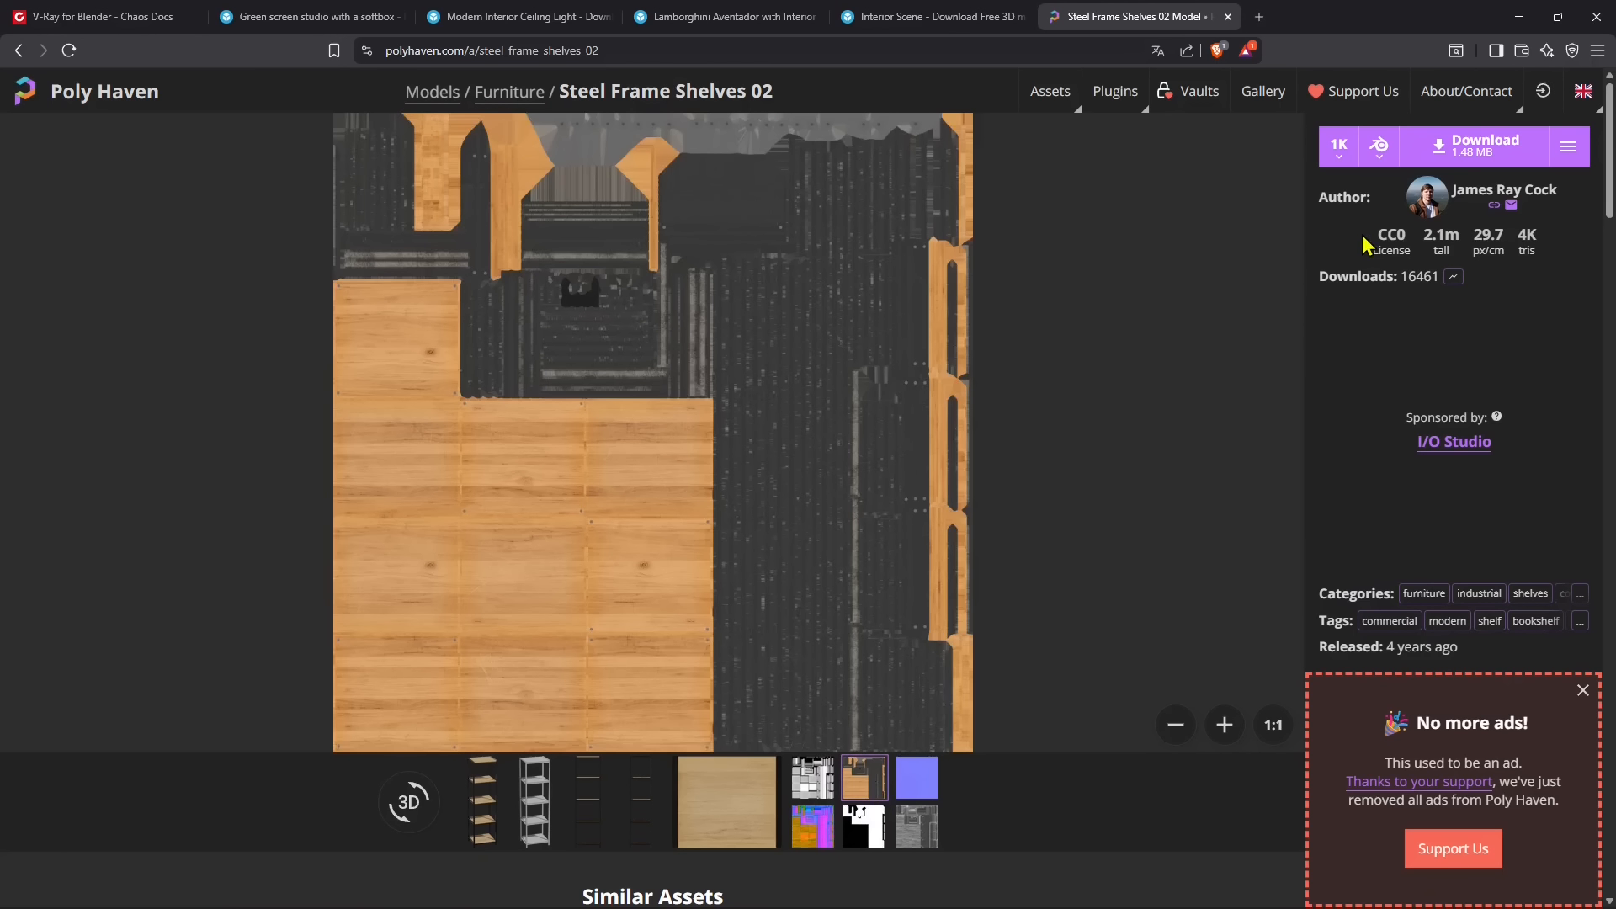
Download the shelves at 1K in Blend format and save the archive as steel_frame_shelves_02_1k.blend in the Import folder
click(1378, 156)
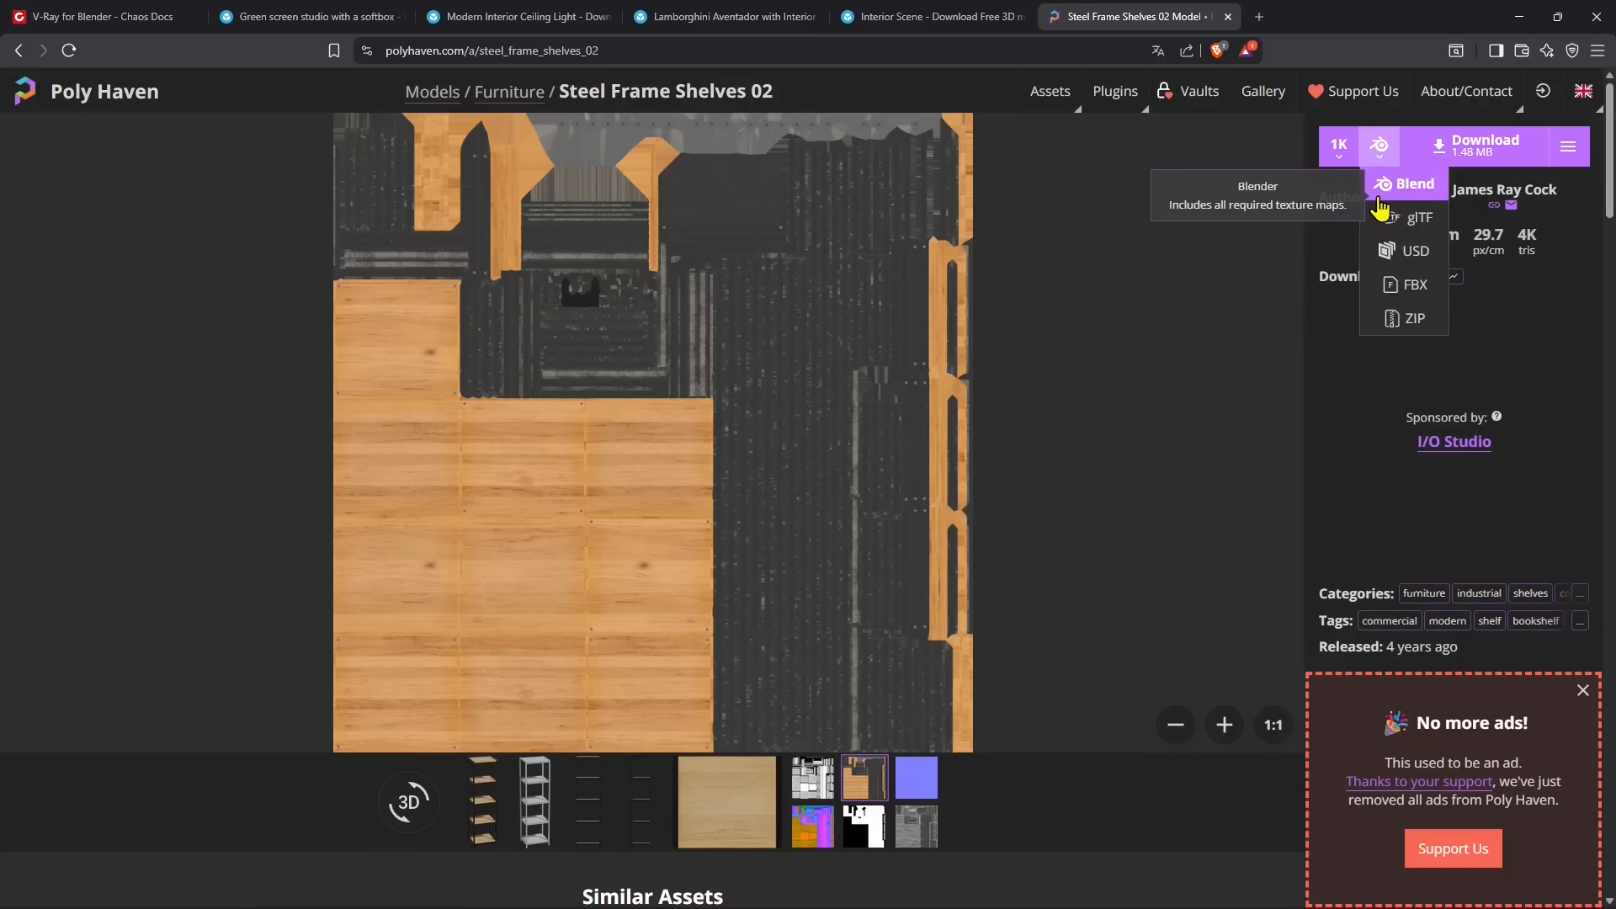
click(1404, 184)
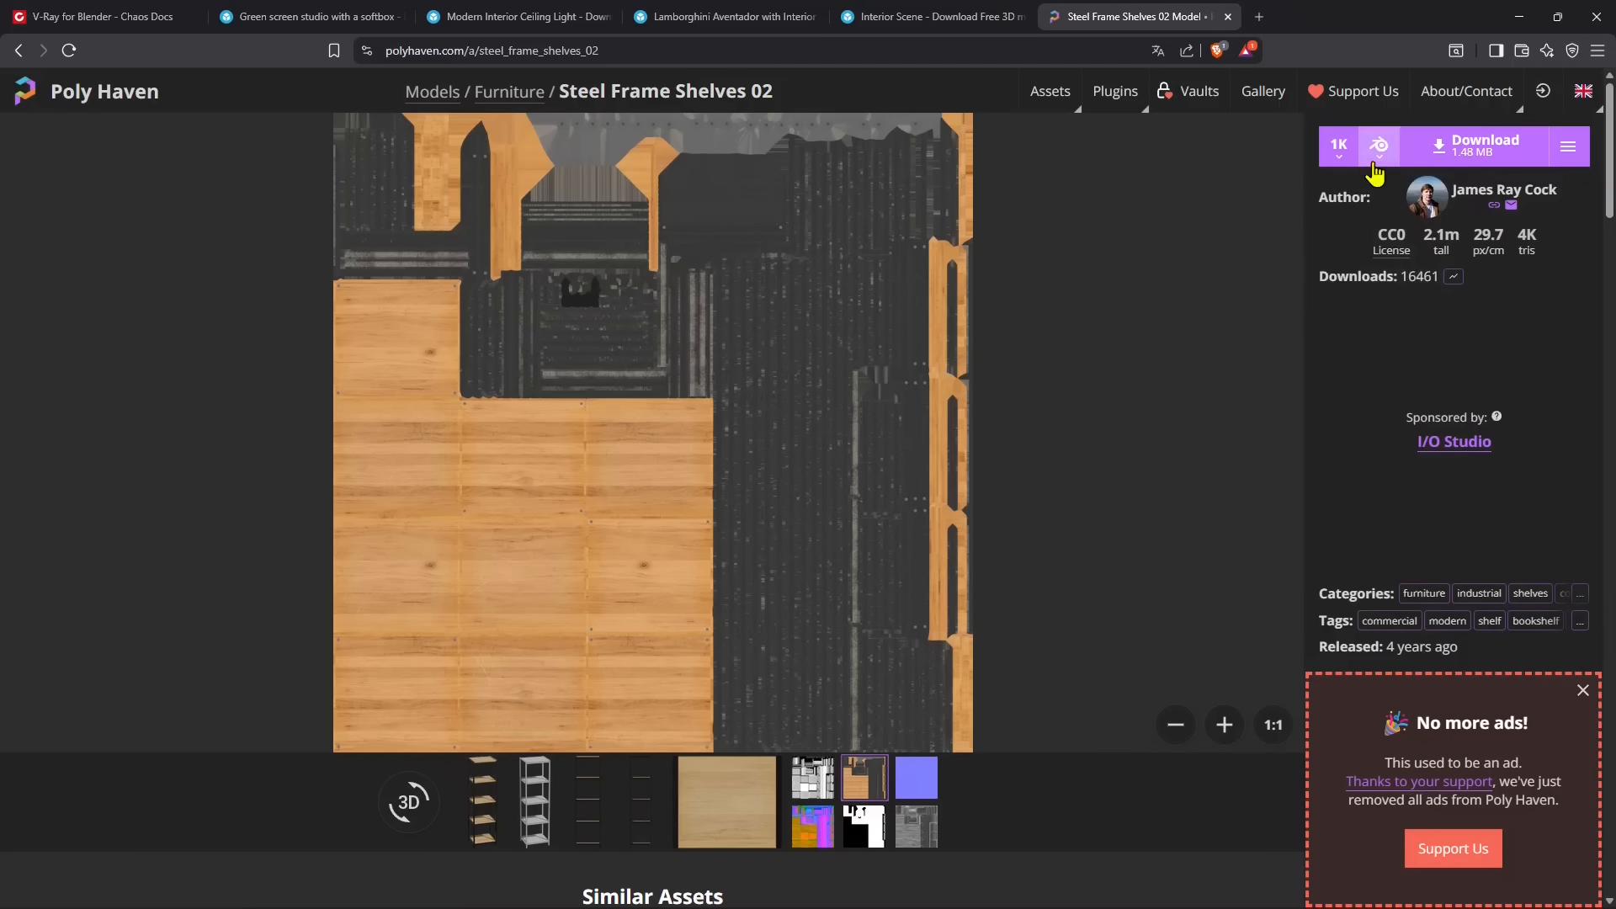
click(1487, 147)
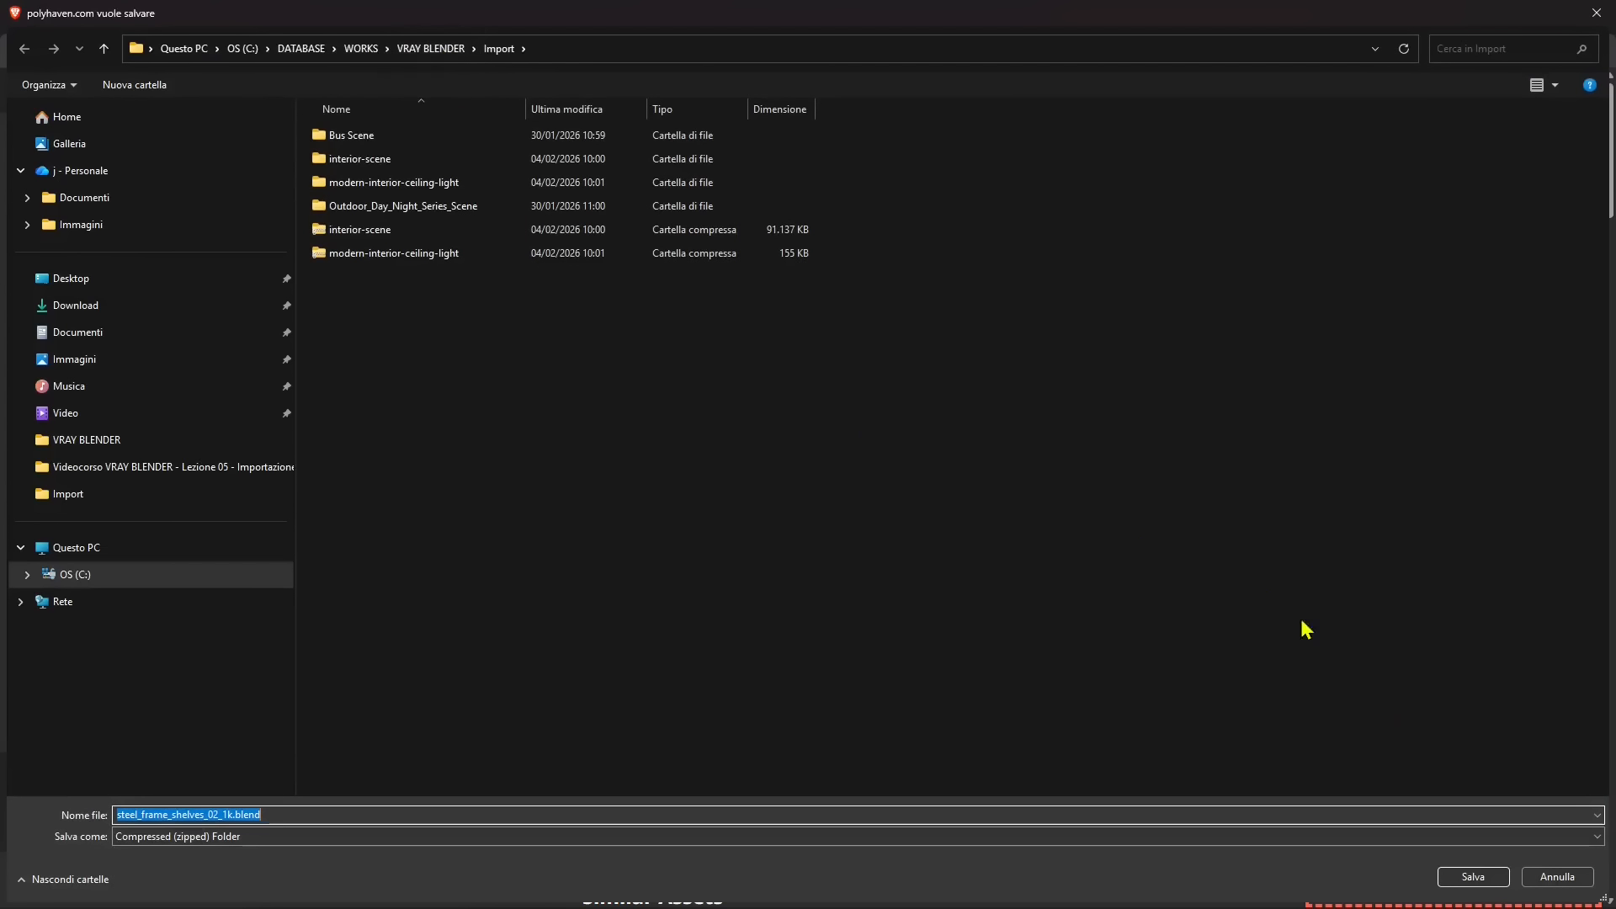
click(1489, 882)
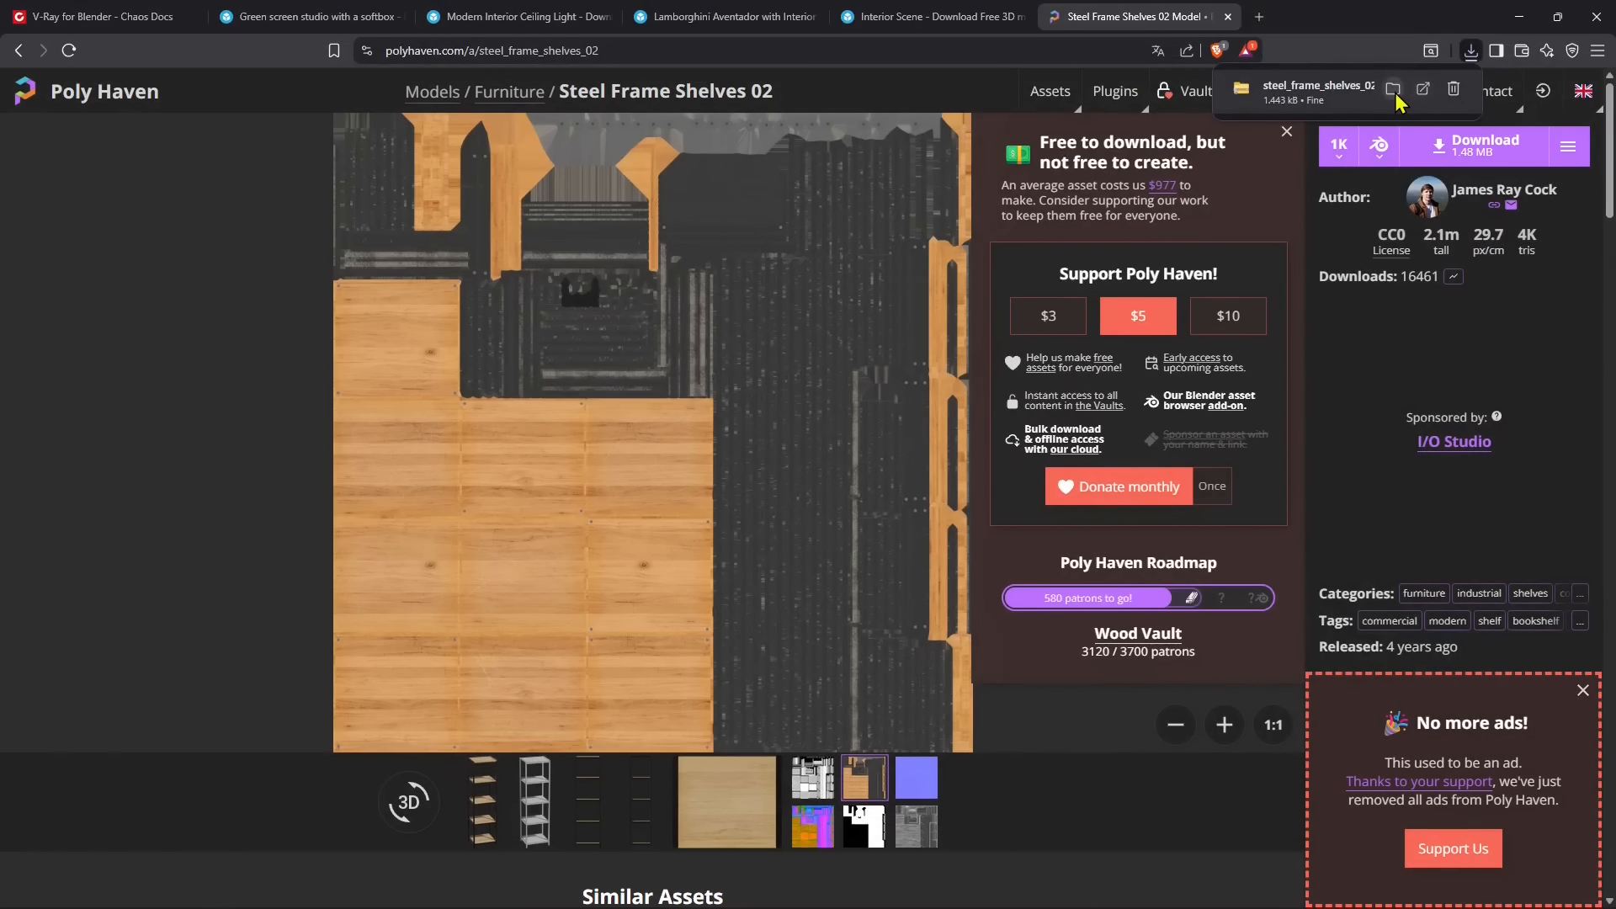
Show the downloaded shelves archive in its folder and extract all of its contents
click(1393, 89)
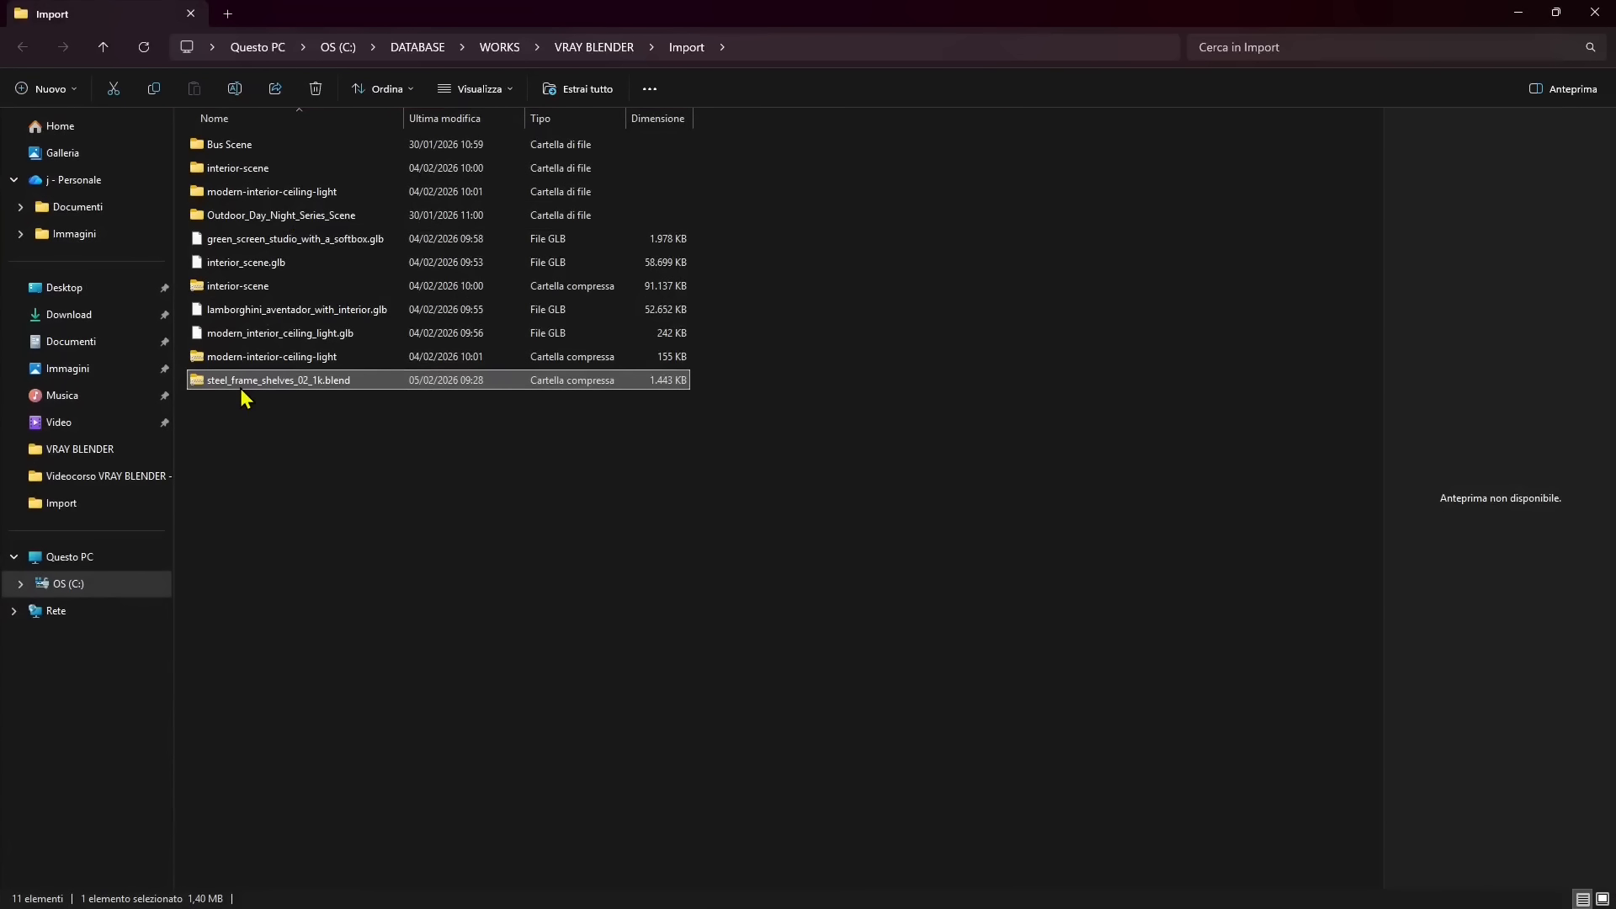
right_click(245, 390)
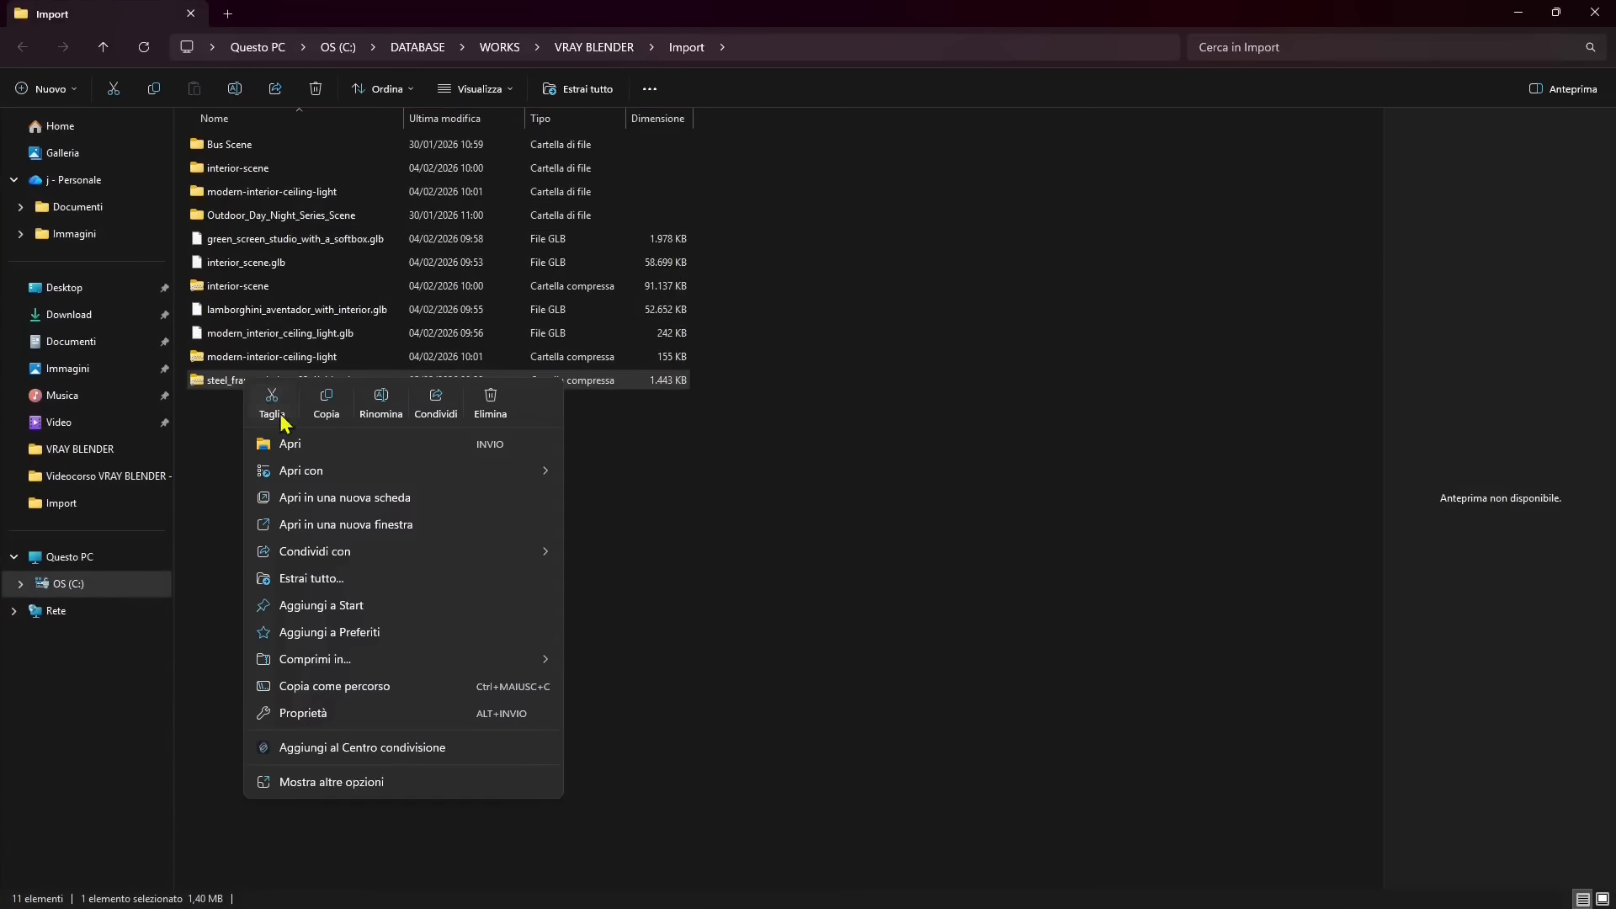
click(313, 578)
click(951, 626)
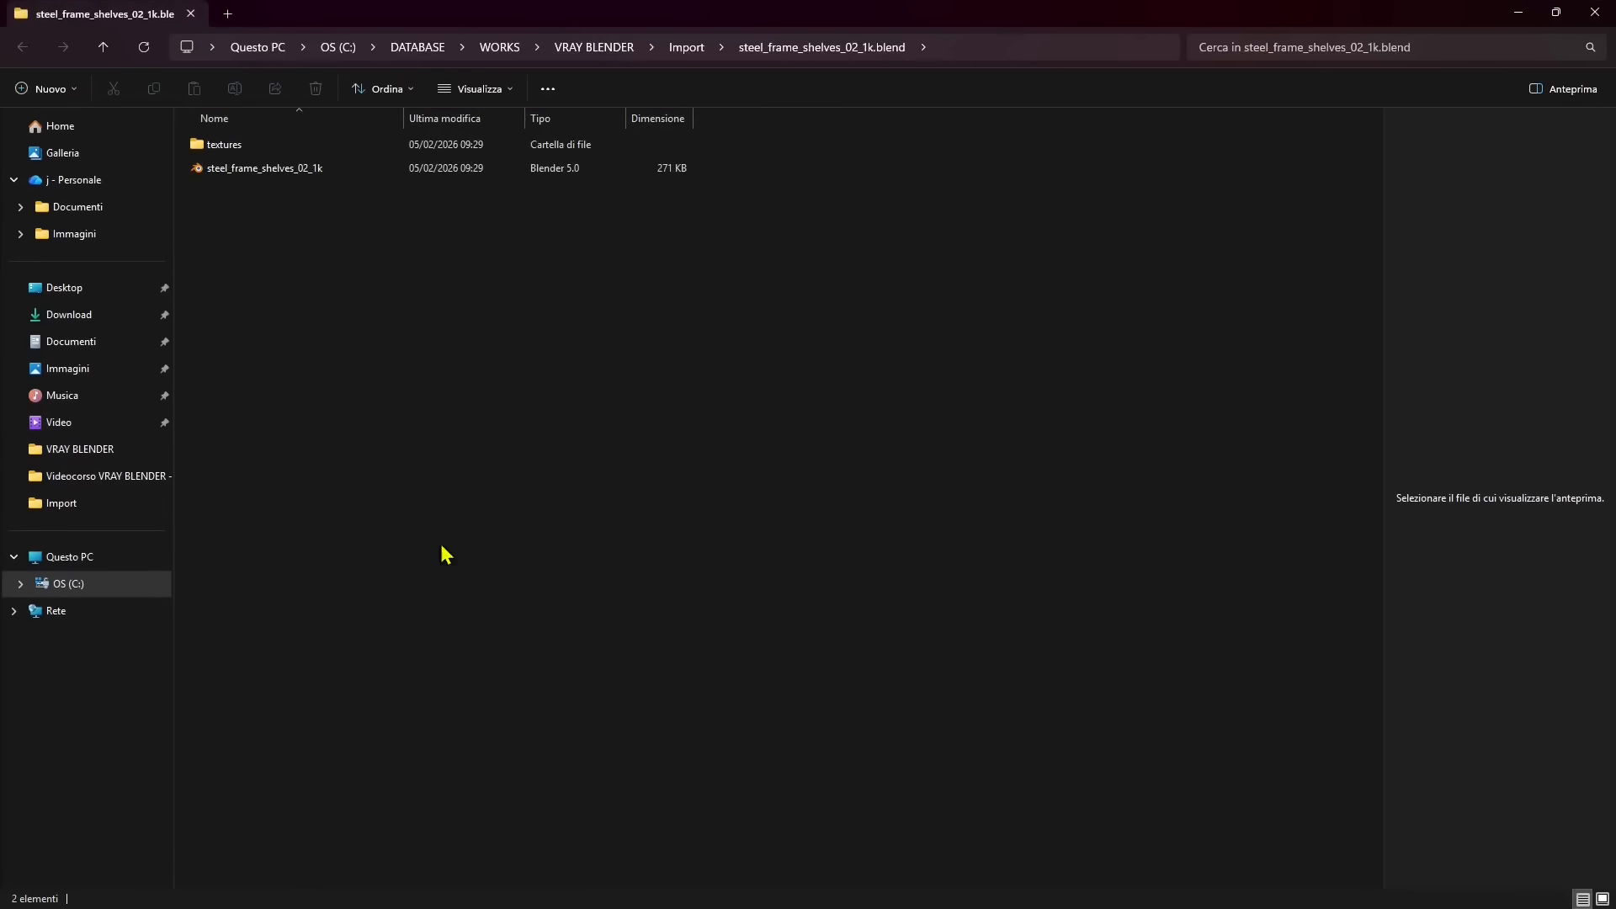
Open the extracted steel_frame_shelves_02_1k file in Blender and show the shelves with Material Preview shading
click(246, 166)
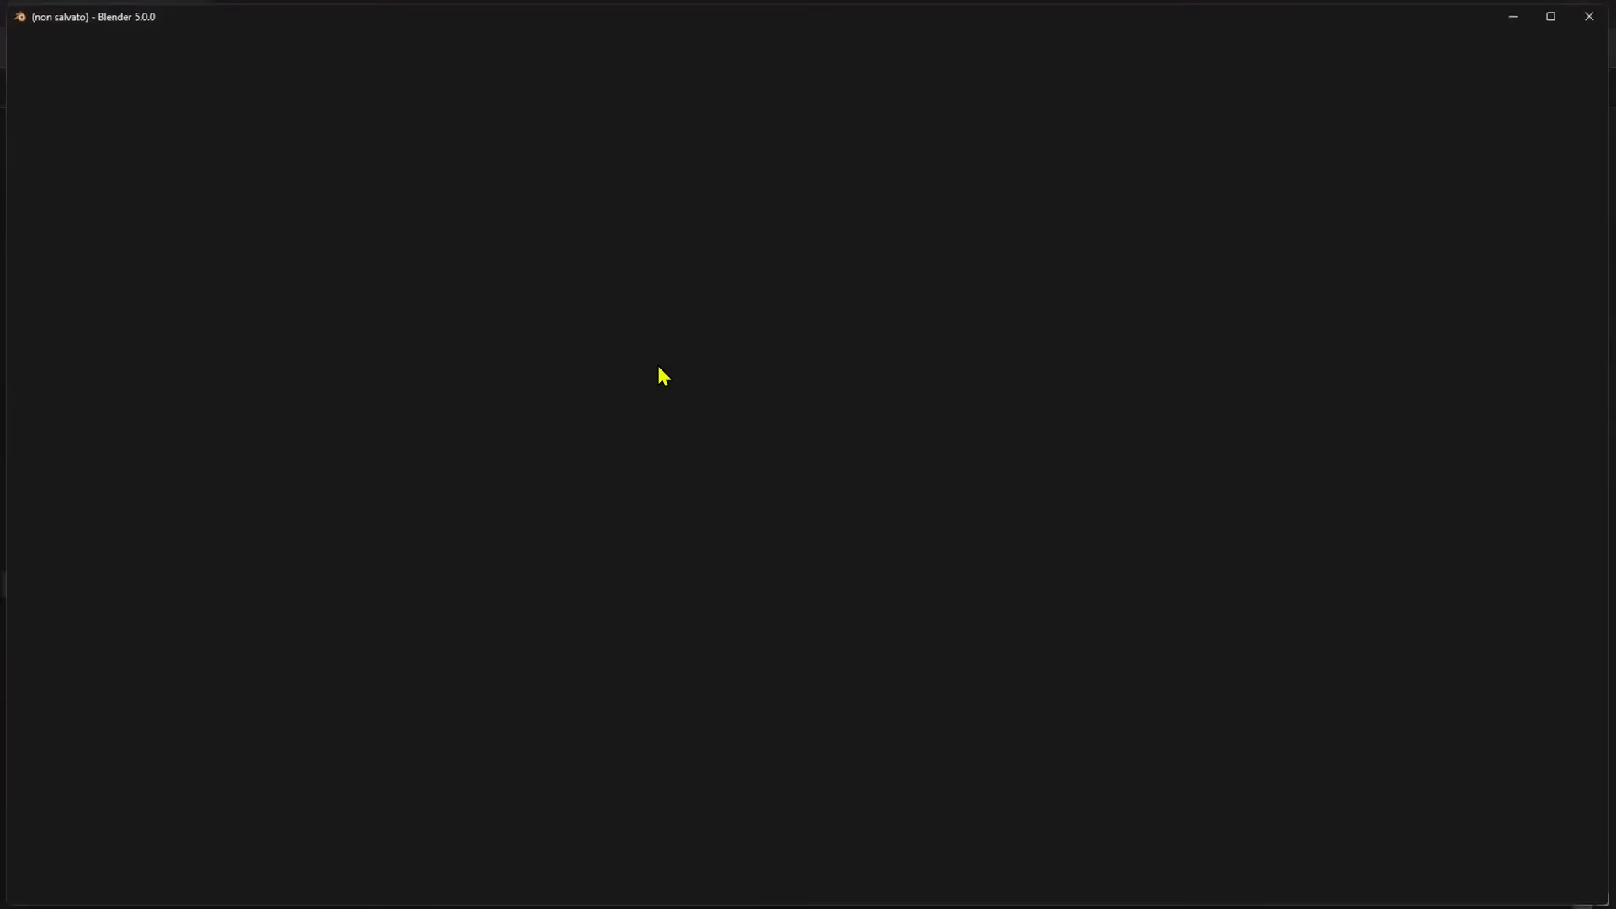
scroll(959, 204, down, 2)
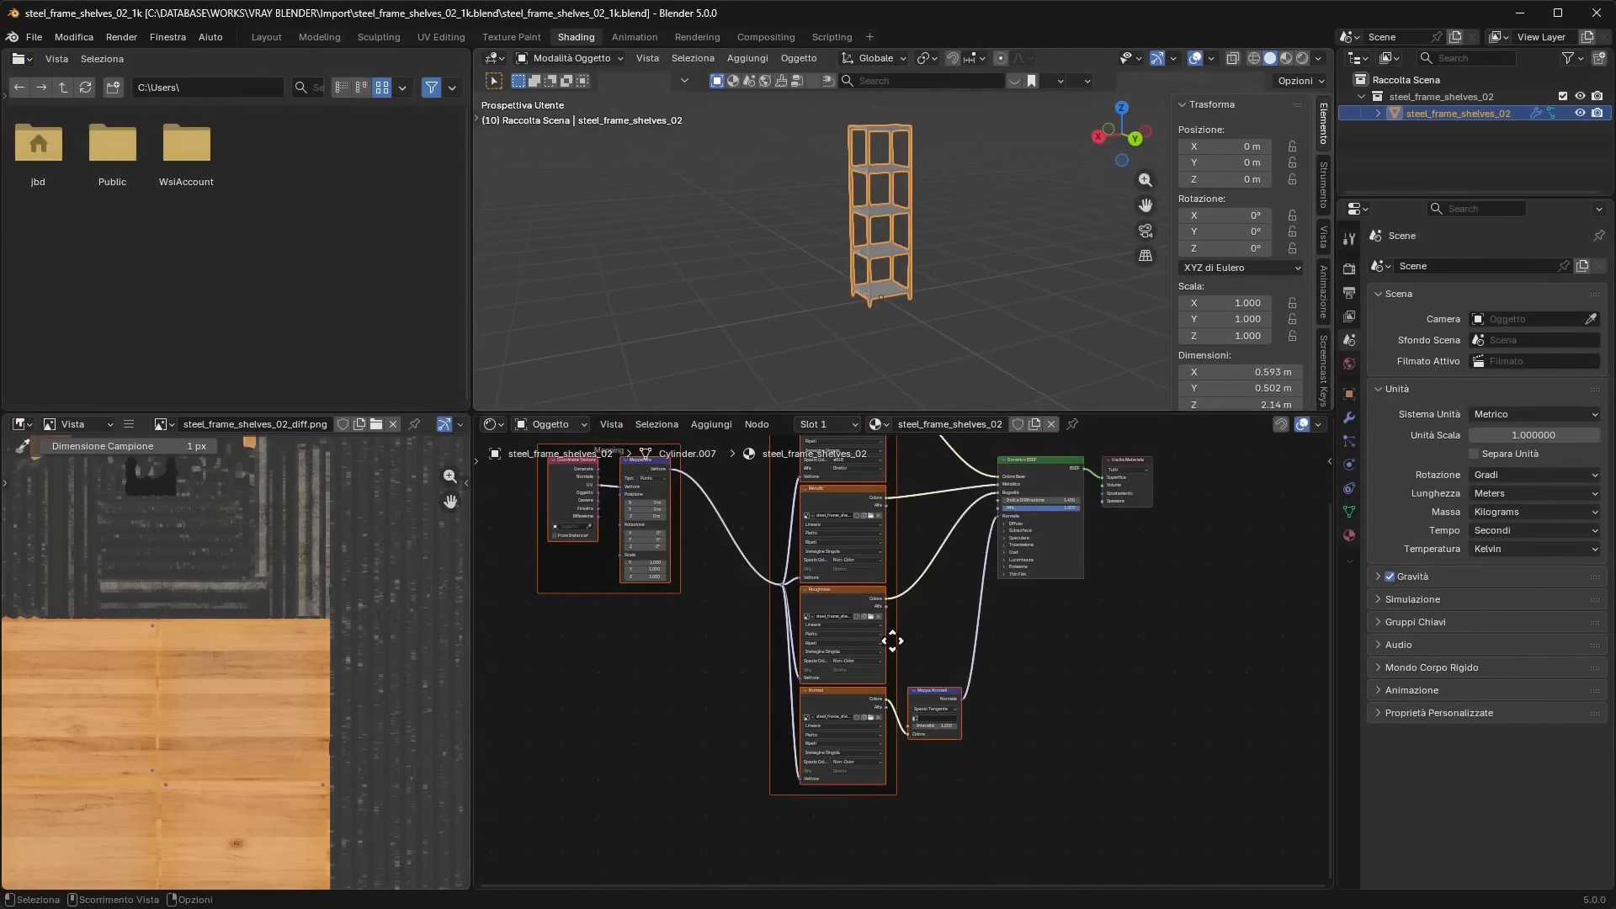
middle_drag(891, 639, 894, 725)
middle_drag(883, 259, 914, 274)
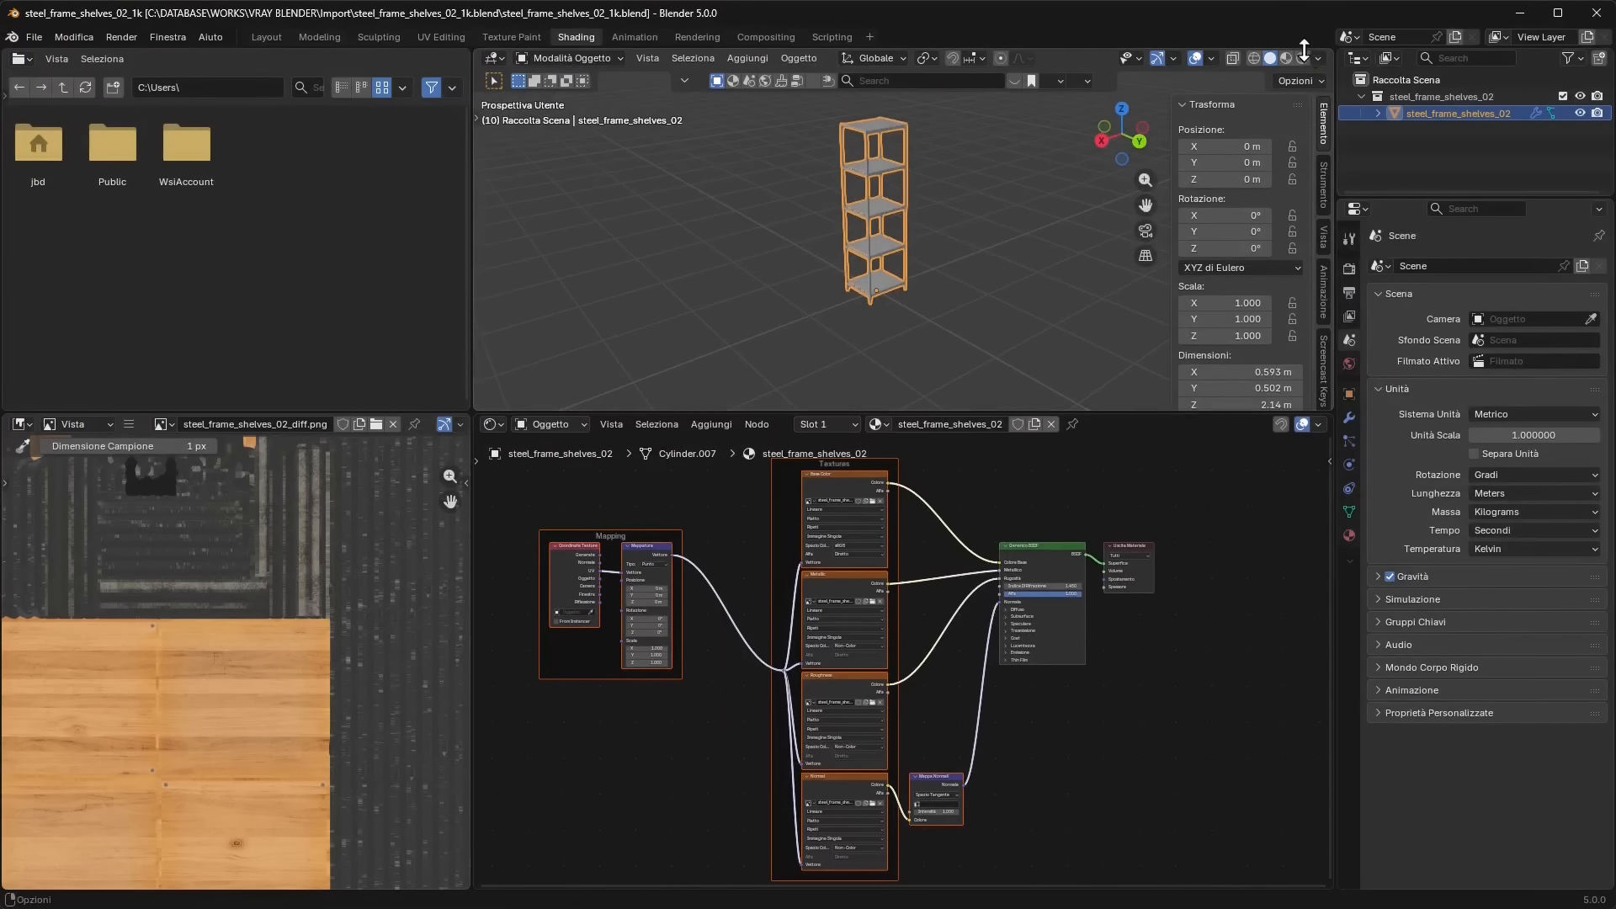
click(1287, 58)
mouse_move(1052, 206)
middle_down()
mouse_move(877, 317)
mouse_move(836, 264)
mouse_move(891, 282)
mouse_move(837, 207)
middle_up()
Enable the Screencast Keys display and copy the selected shelves object to the clipboard
click(858, 205)
key(a)
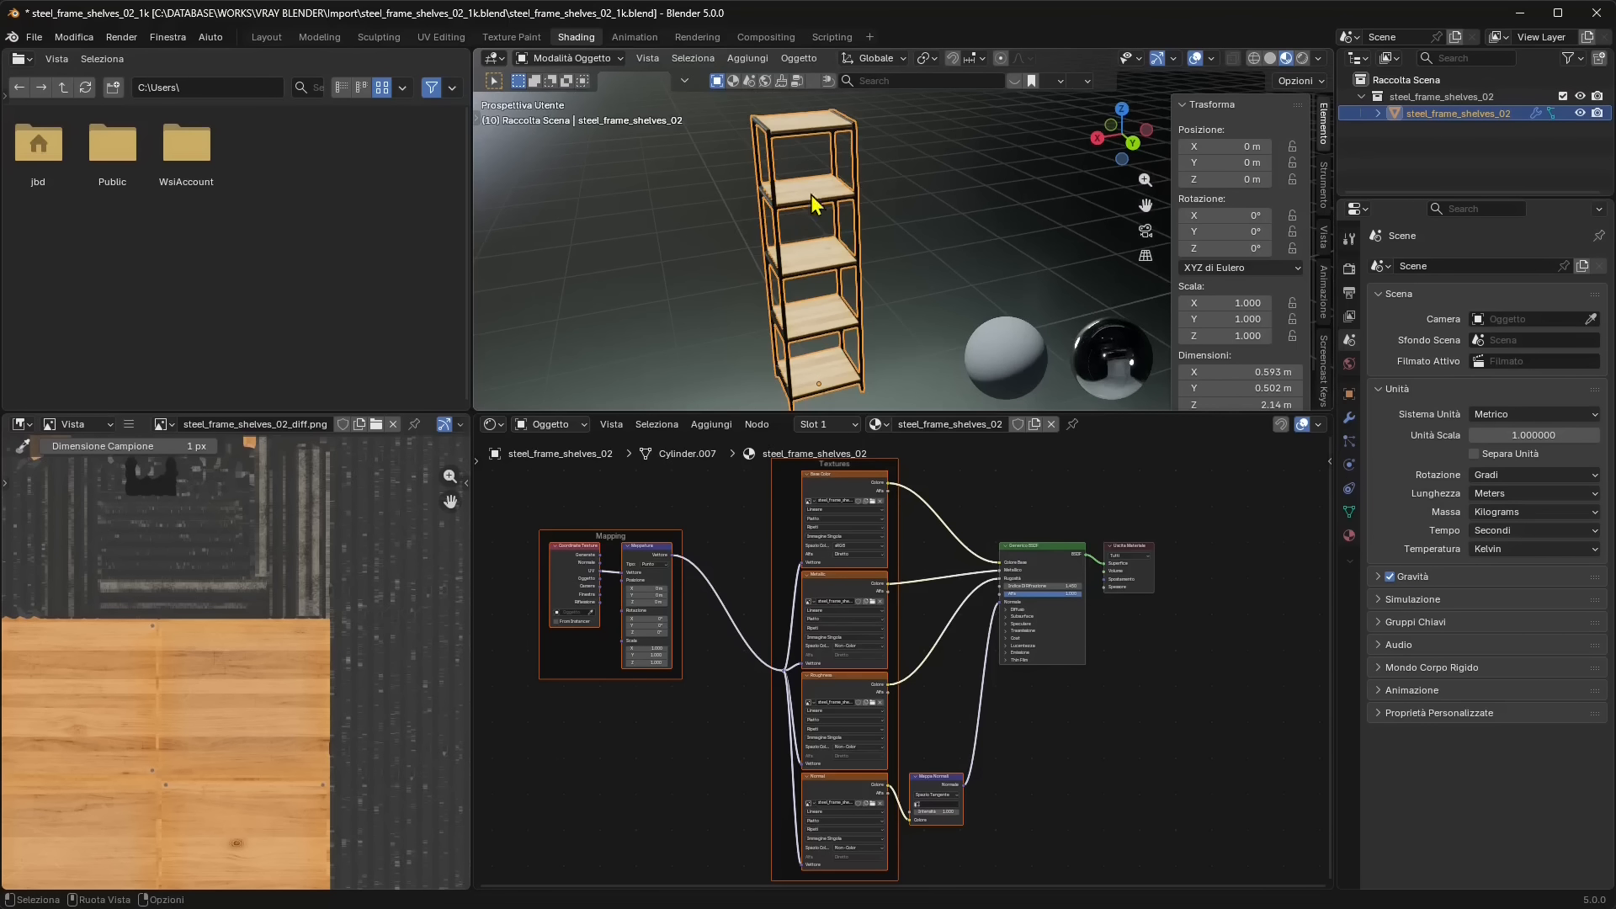
click(1324, 360)
click(1194, 105)
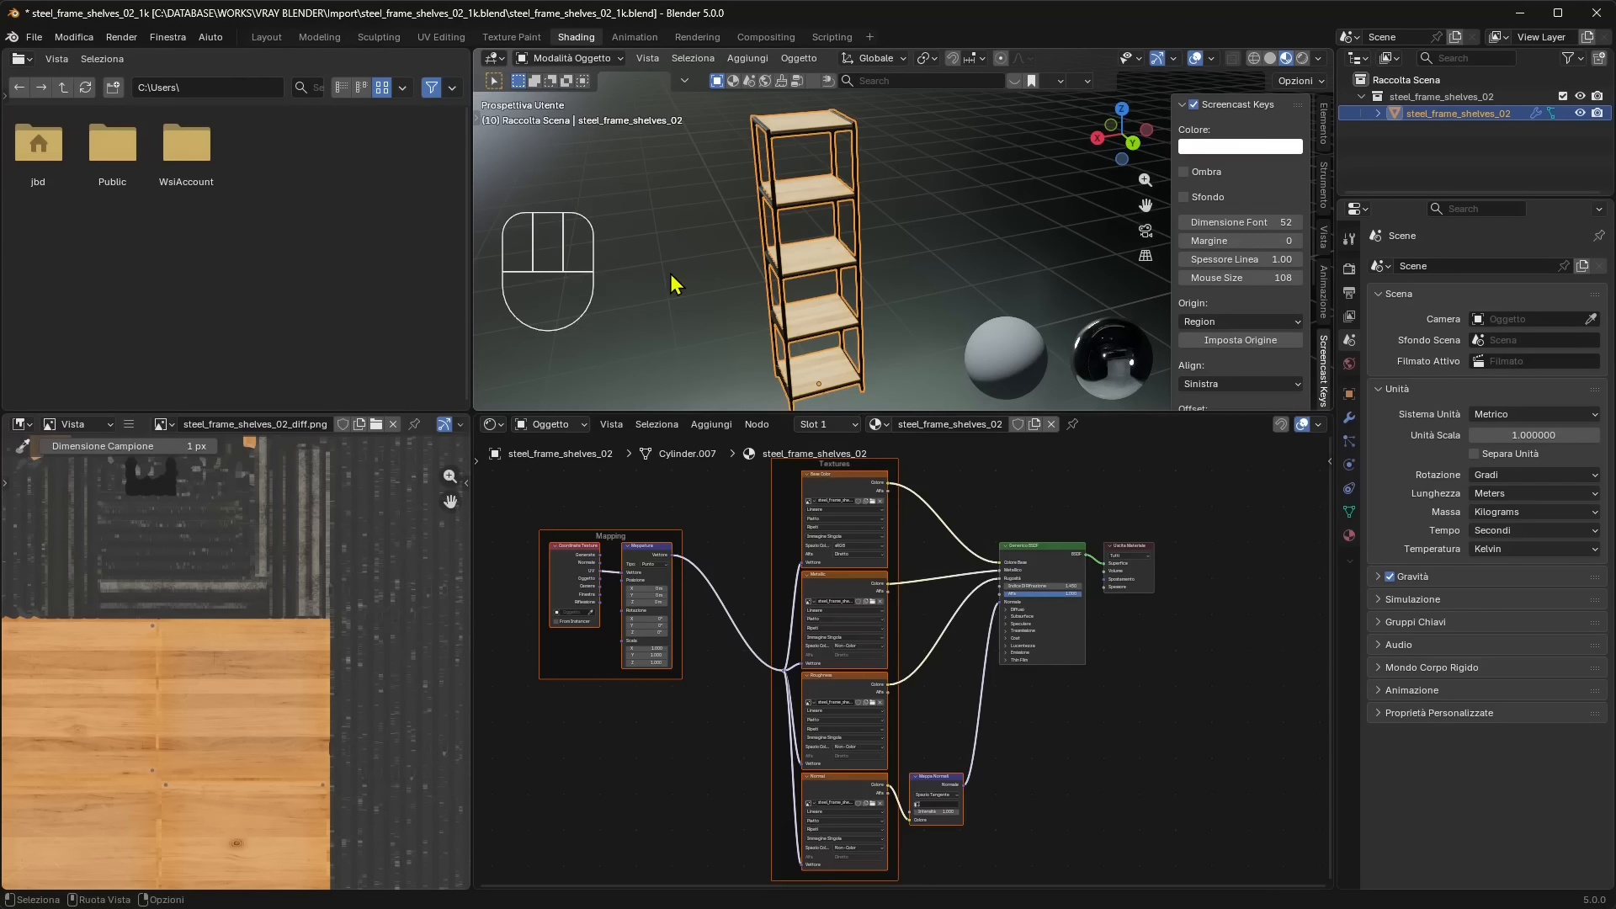
key(ctrl+c)
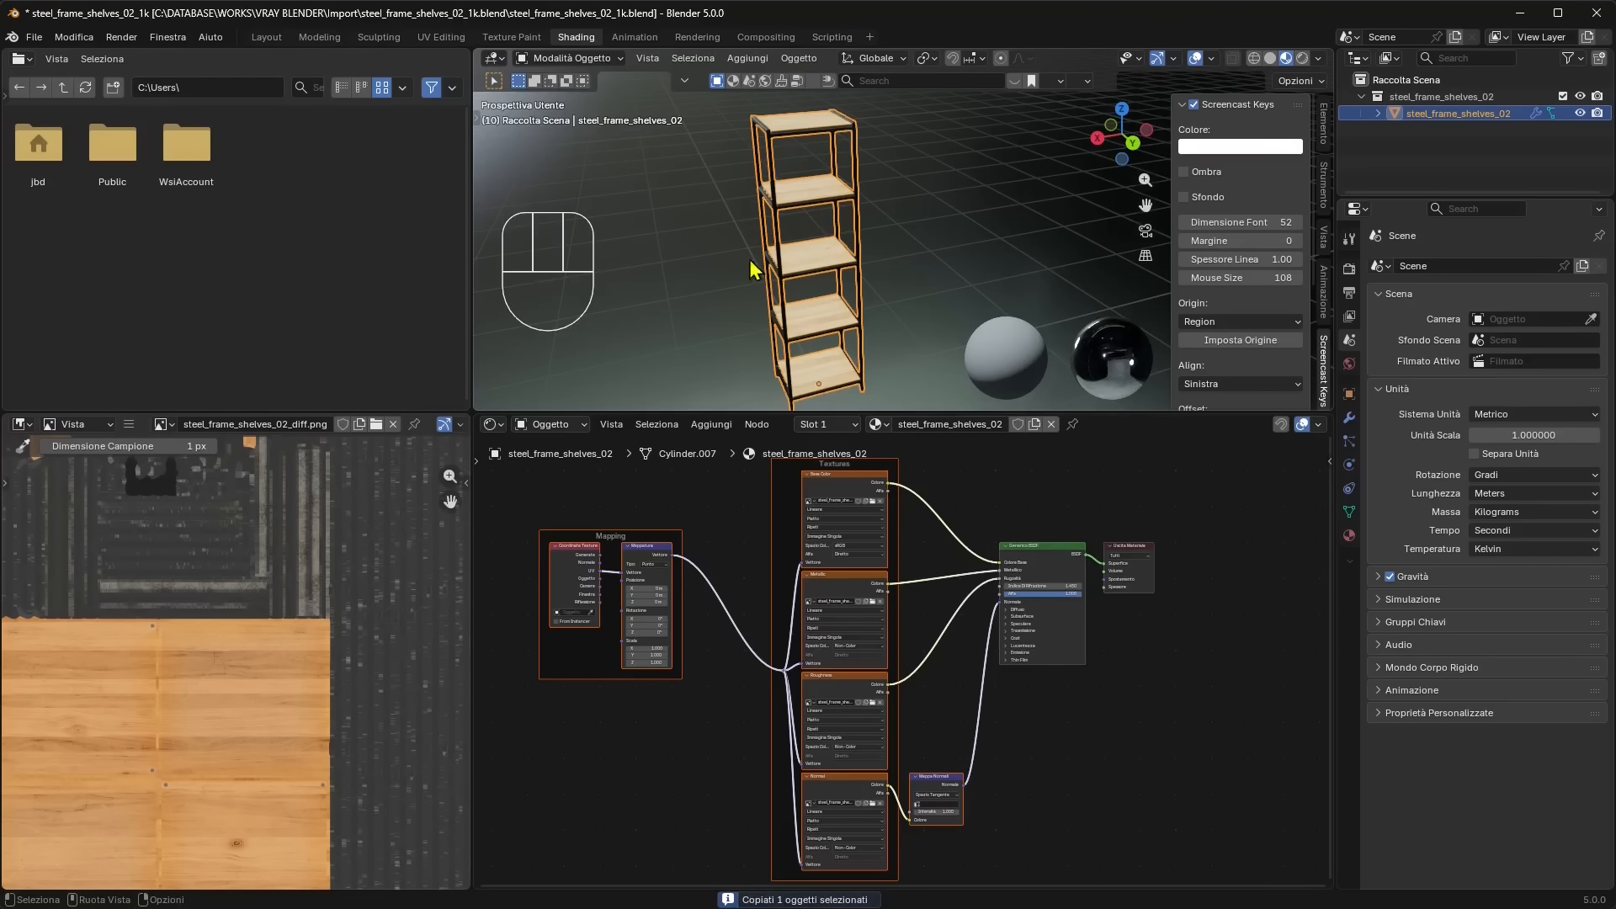
Close the shelves file without saving and return to the Lezione 06 scene in Blender
click(1594, 15)
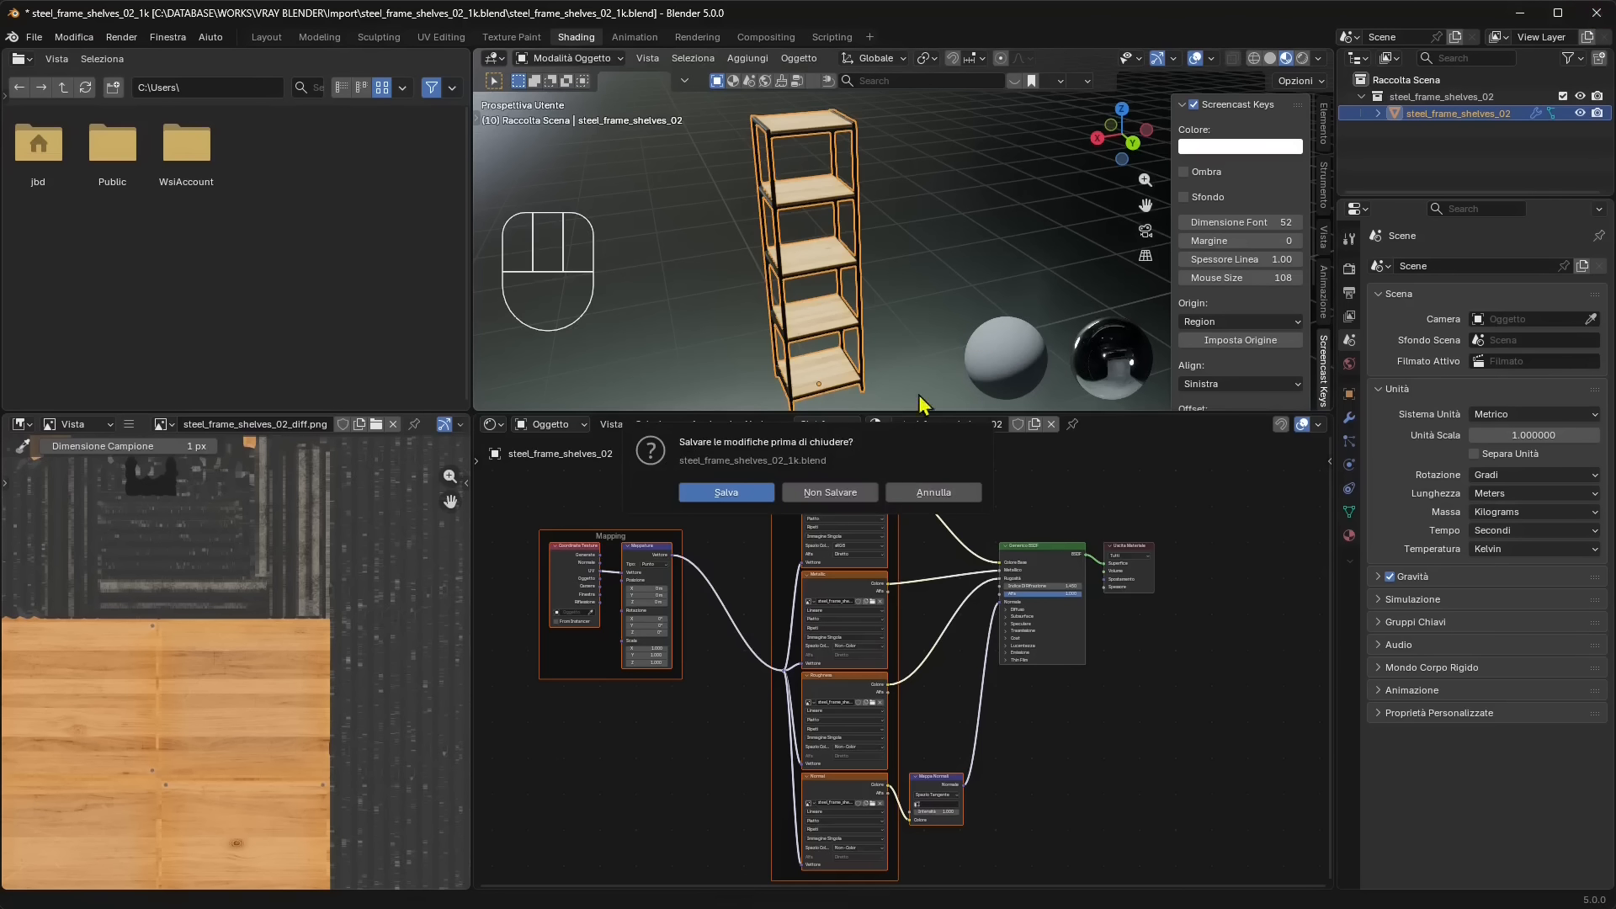
click(842, 488)
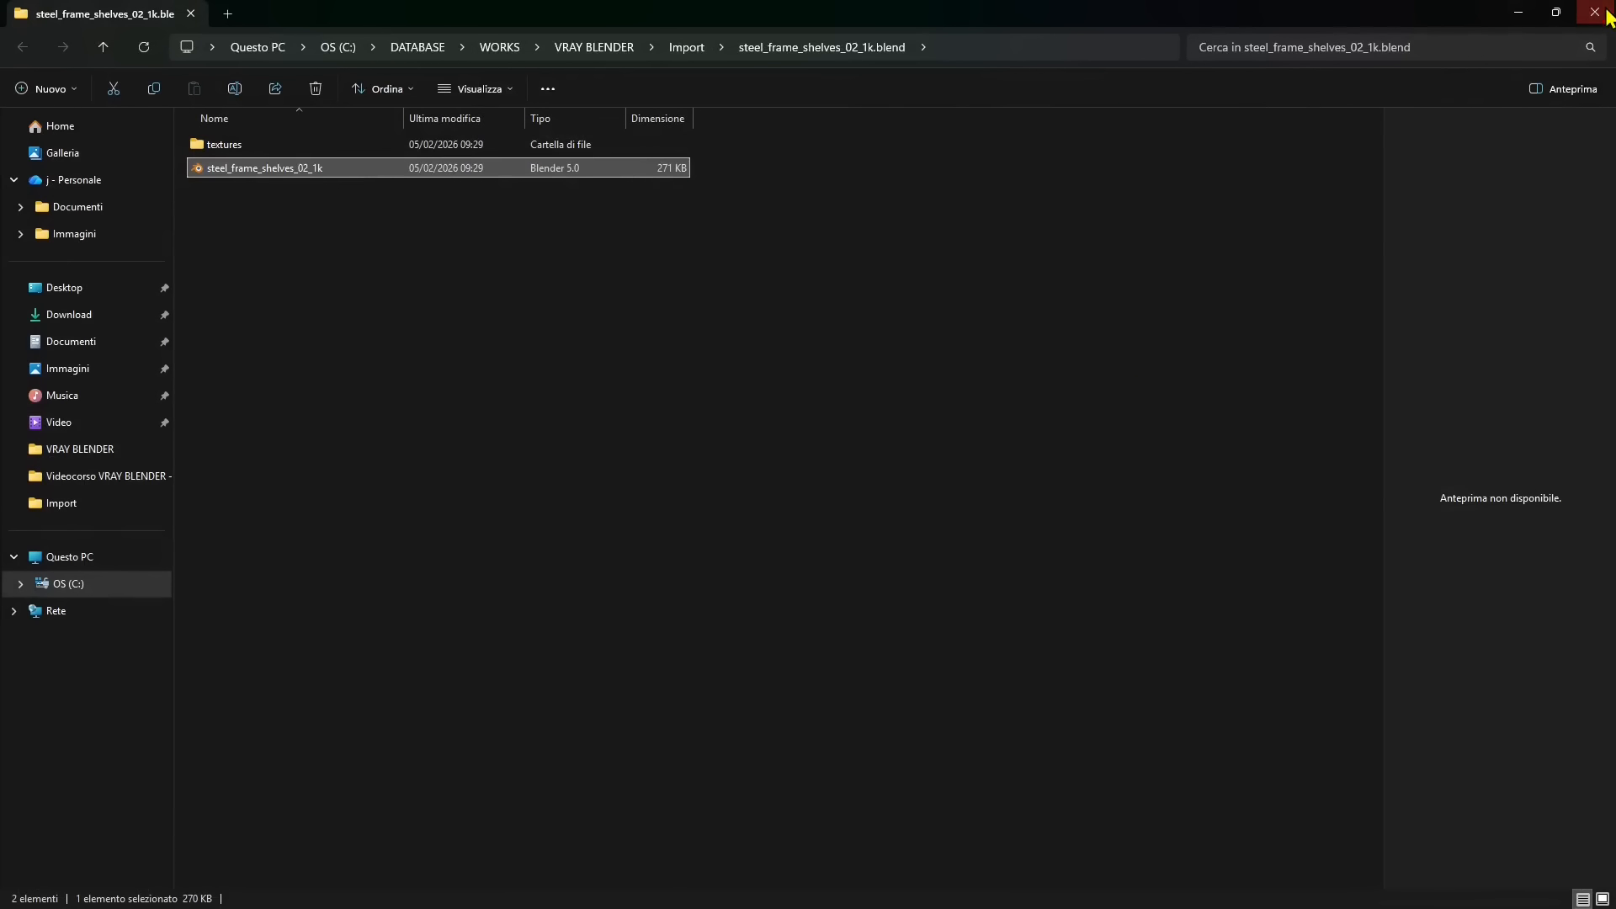
click(1598, 14)
click(1591, 13)
Switch the Lezione 06 scene to the Layout workspace and paste the copied steel frame shelves into the room
click(309, 37)
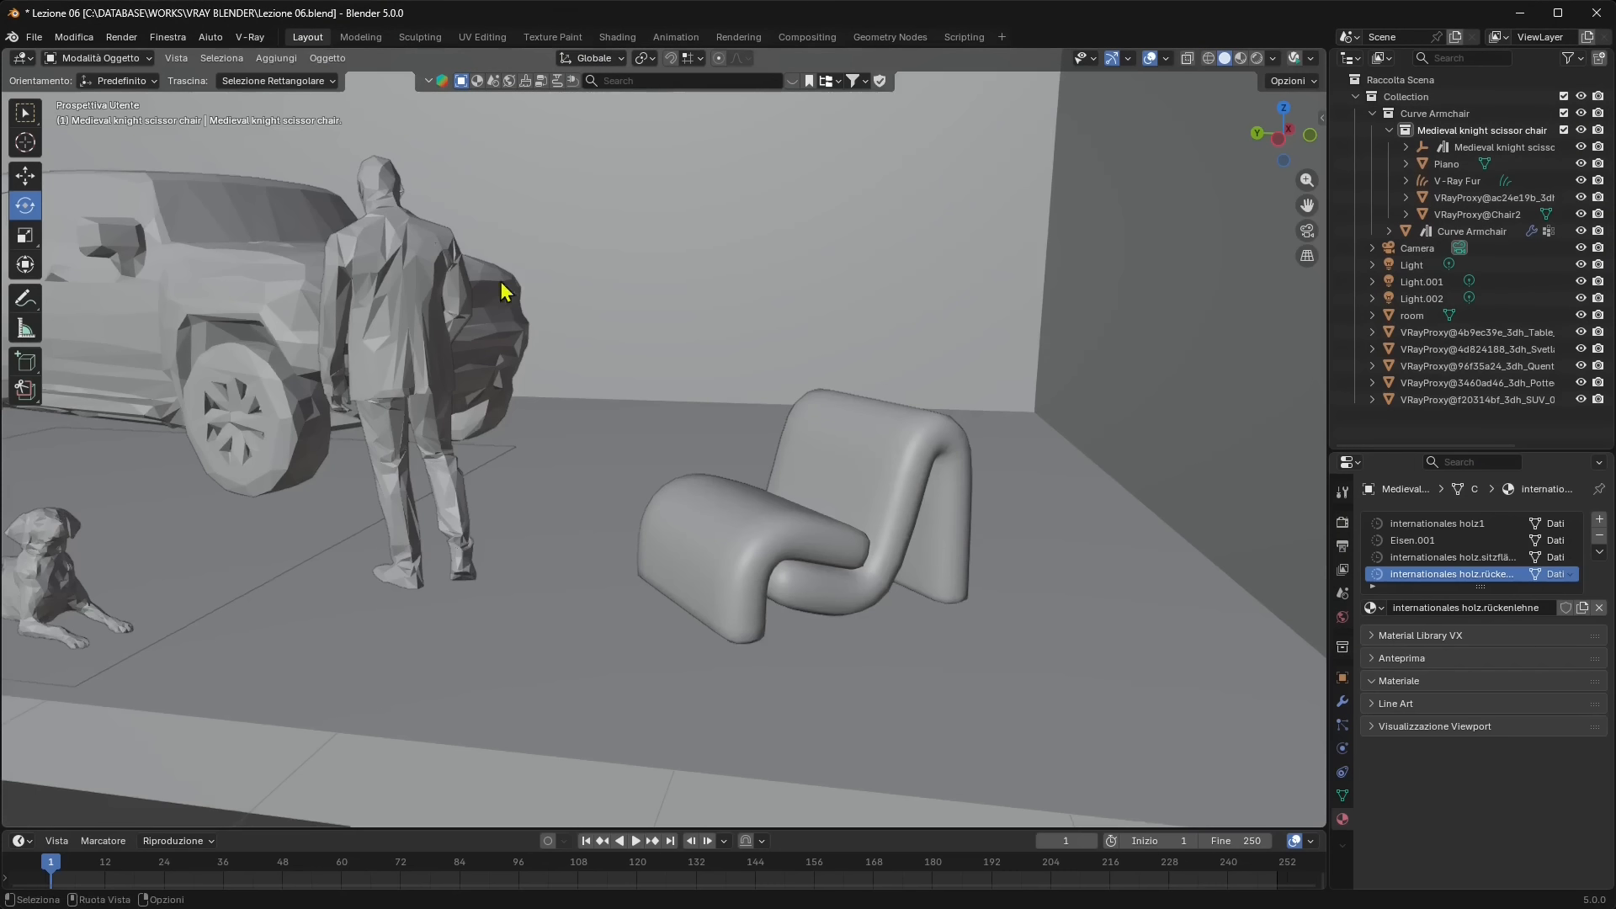
scroll(649, 516, down, 5)
shift+middle_drag(697, 542, 876, 603)
middle_drag(833, 603, 762, 598)
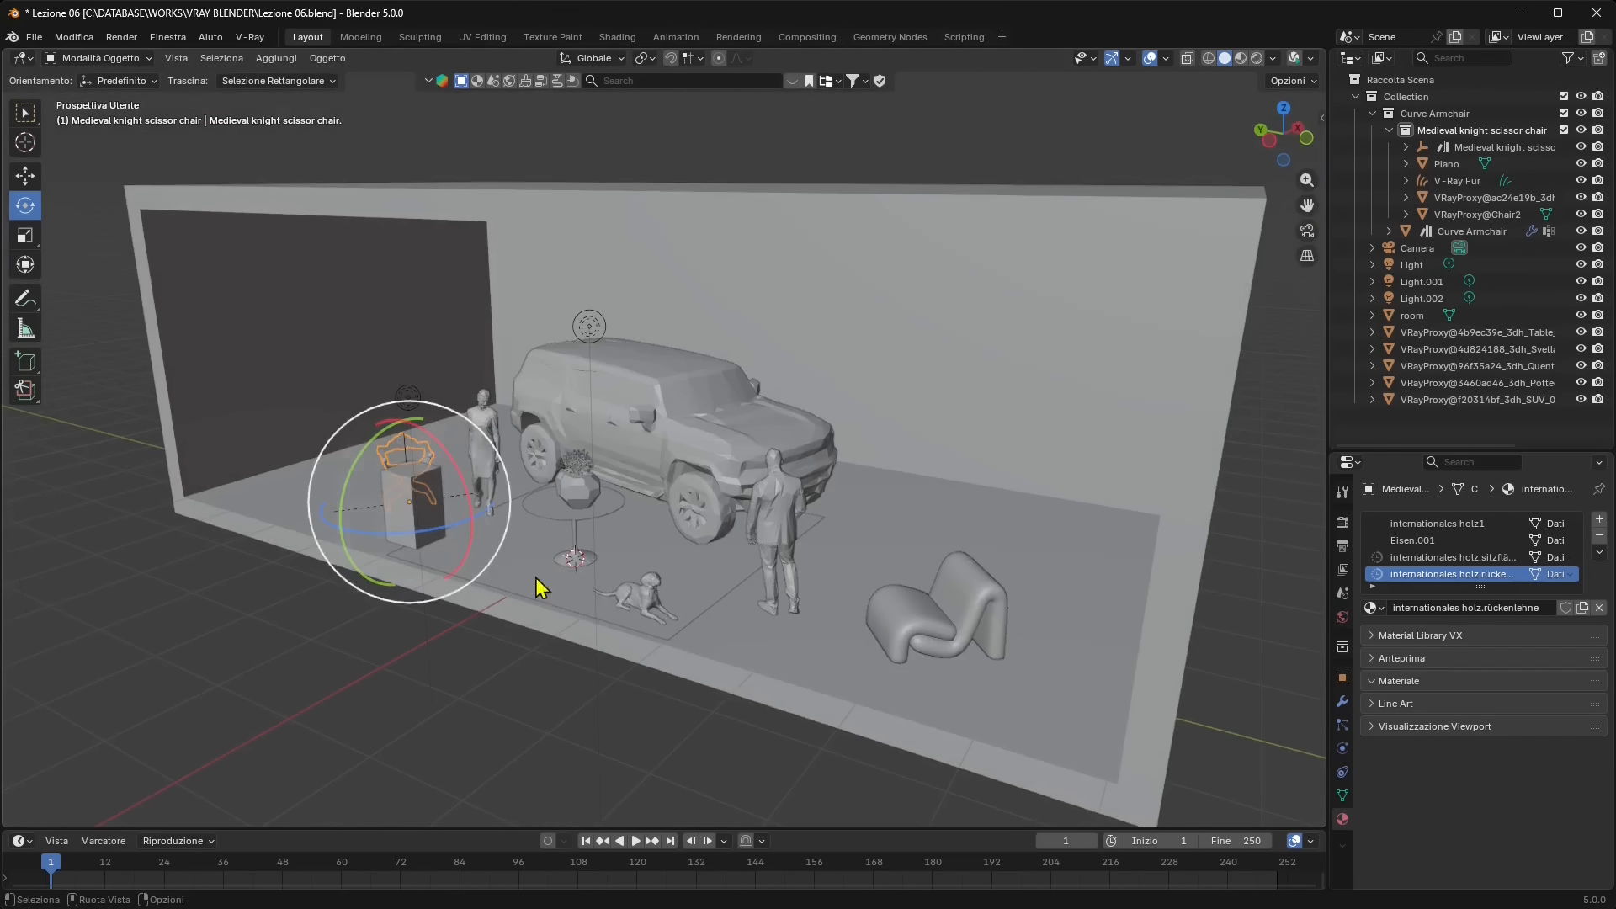
click(482, 655)
key(ctrl+v)
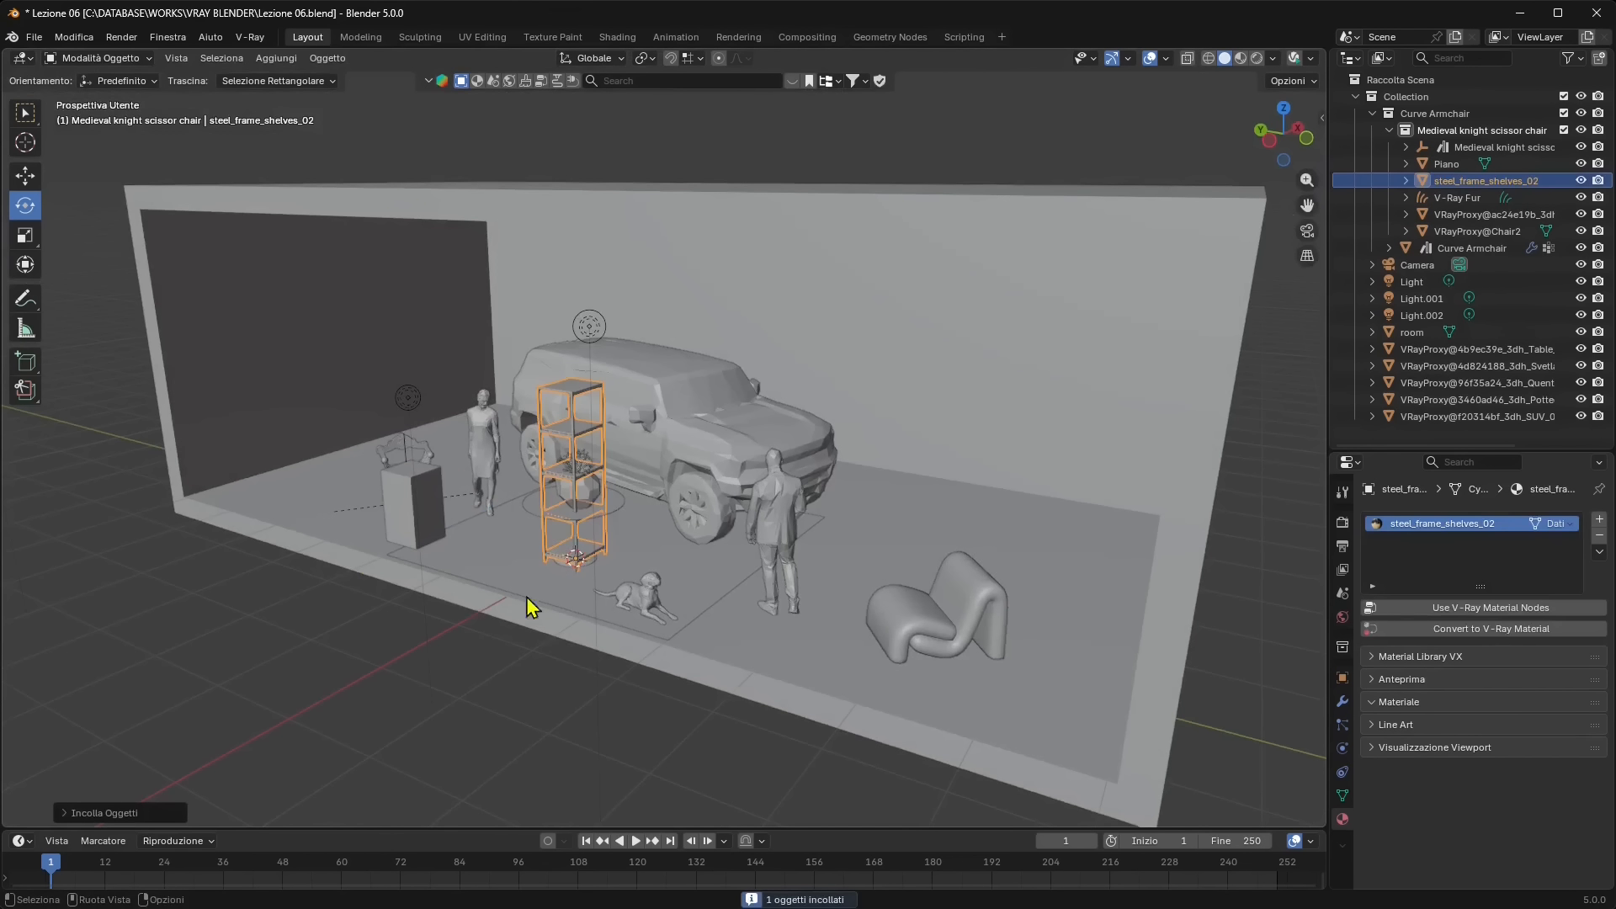
Move the pasted steel frame shelves about 5.8 m along the Y axis to the far corner of the room
middle_drag(523, 606, 696, 497)
click(27, 171)
middle_drag(467, 516, 775, 528)
drag(772, 564, 114, 586)
middle_drag(256, 614, 519, 623)
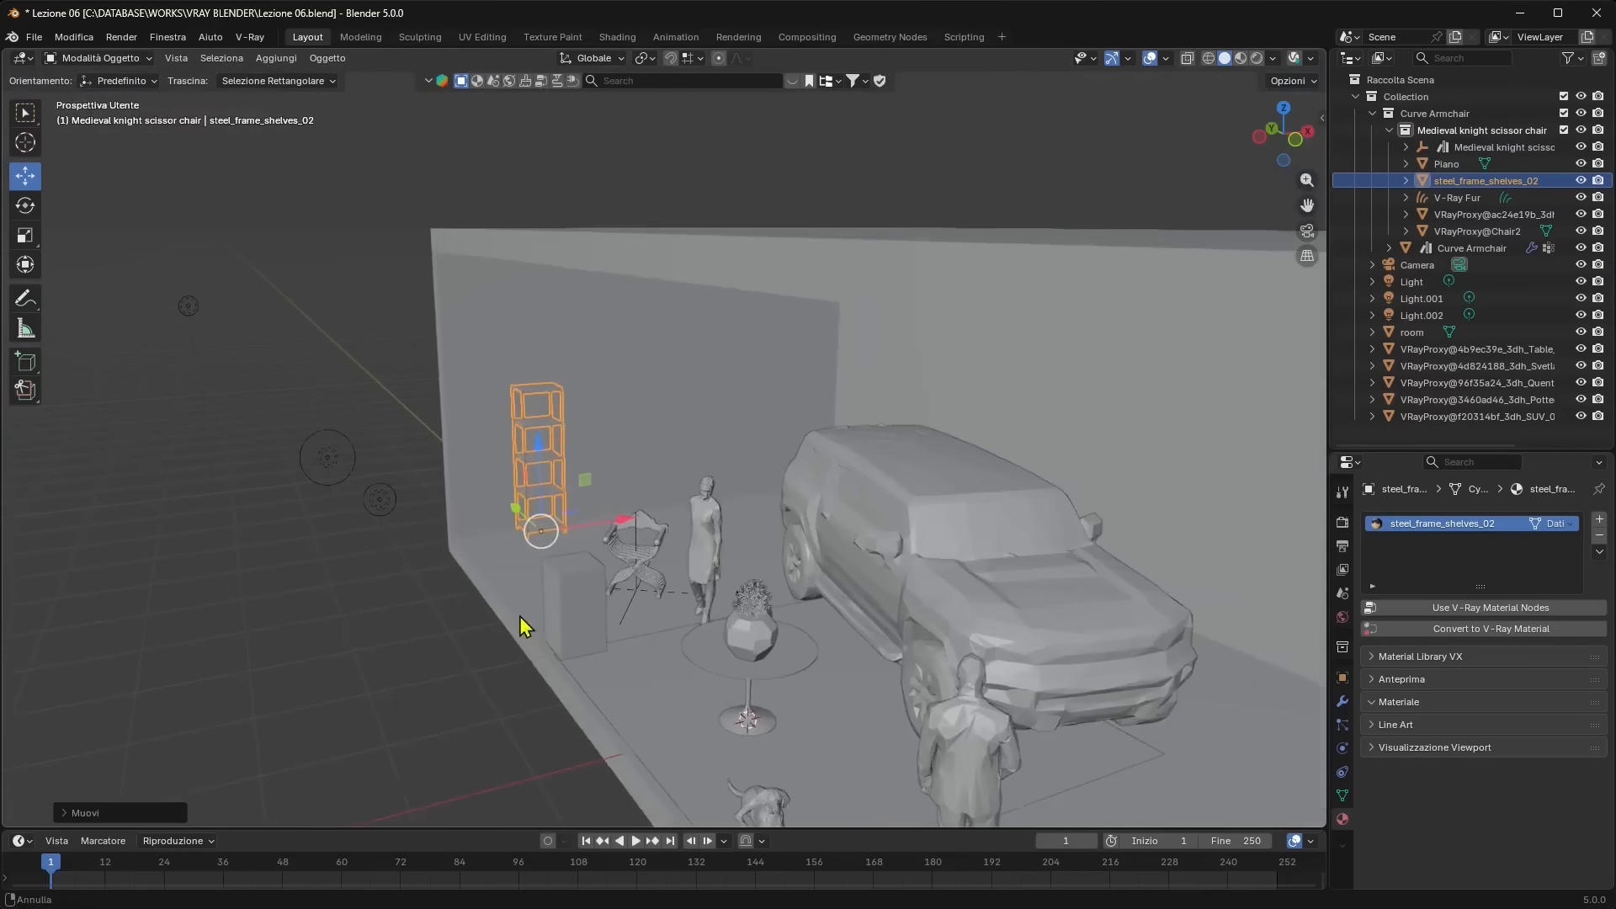
Zoom the viewport to the selected steel frame shelves and view them up close
scroll(545, 433, up, 4)
shift+middle_drag(544, 512, 641, 492)
scroll(641, 501, up, 2)
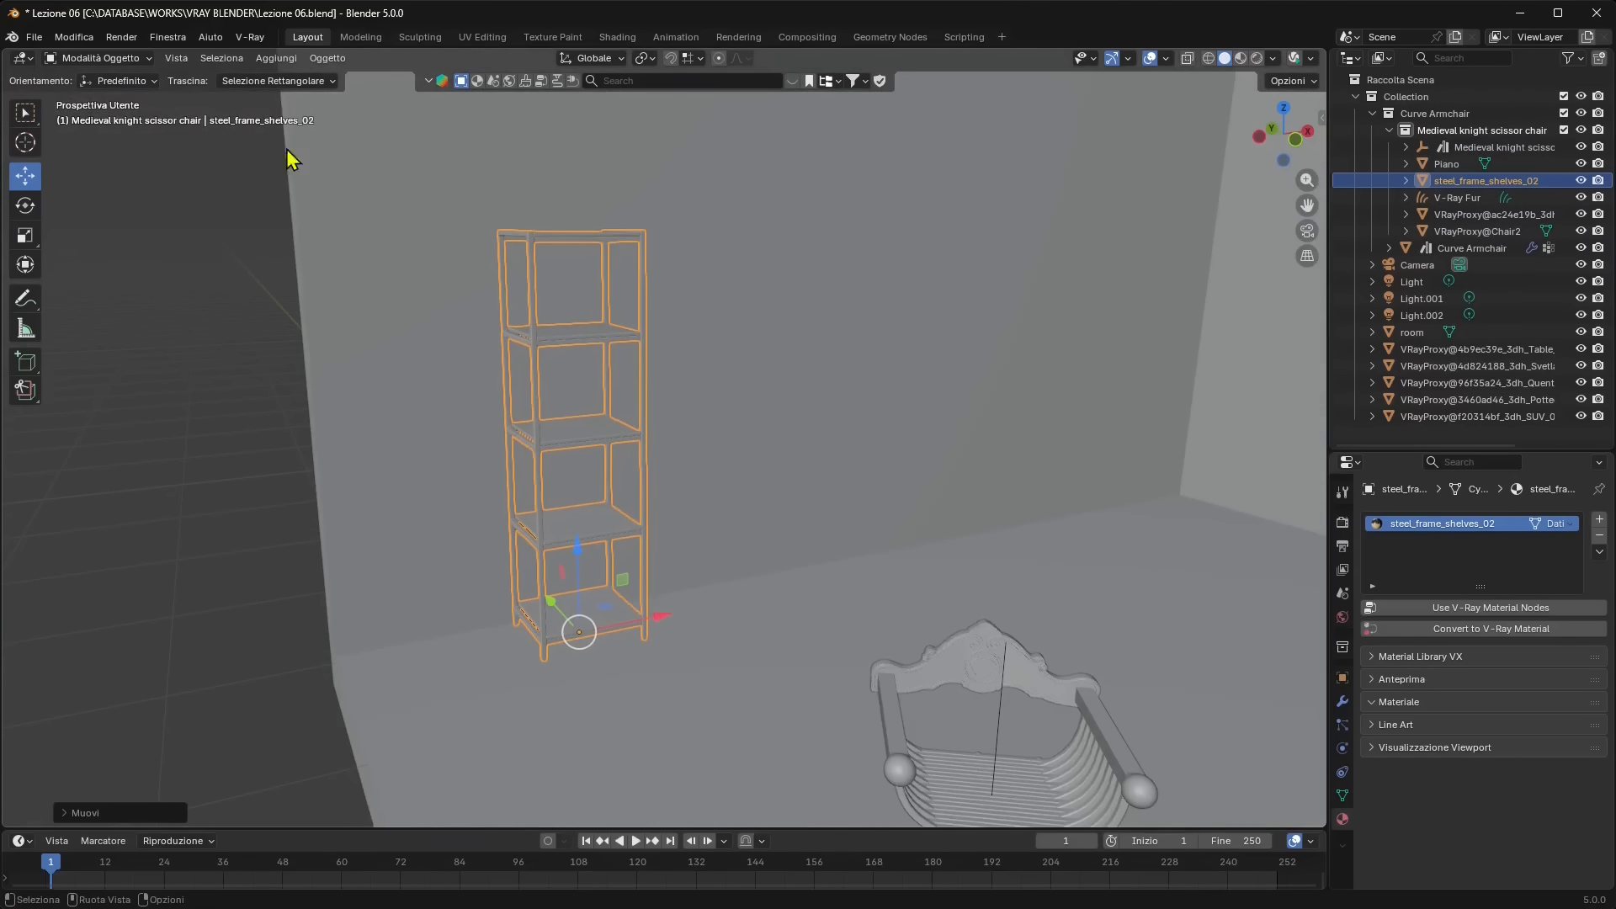
click(177, 58)
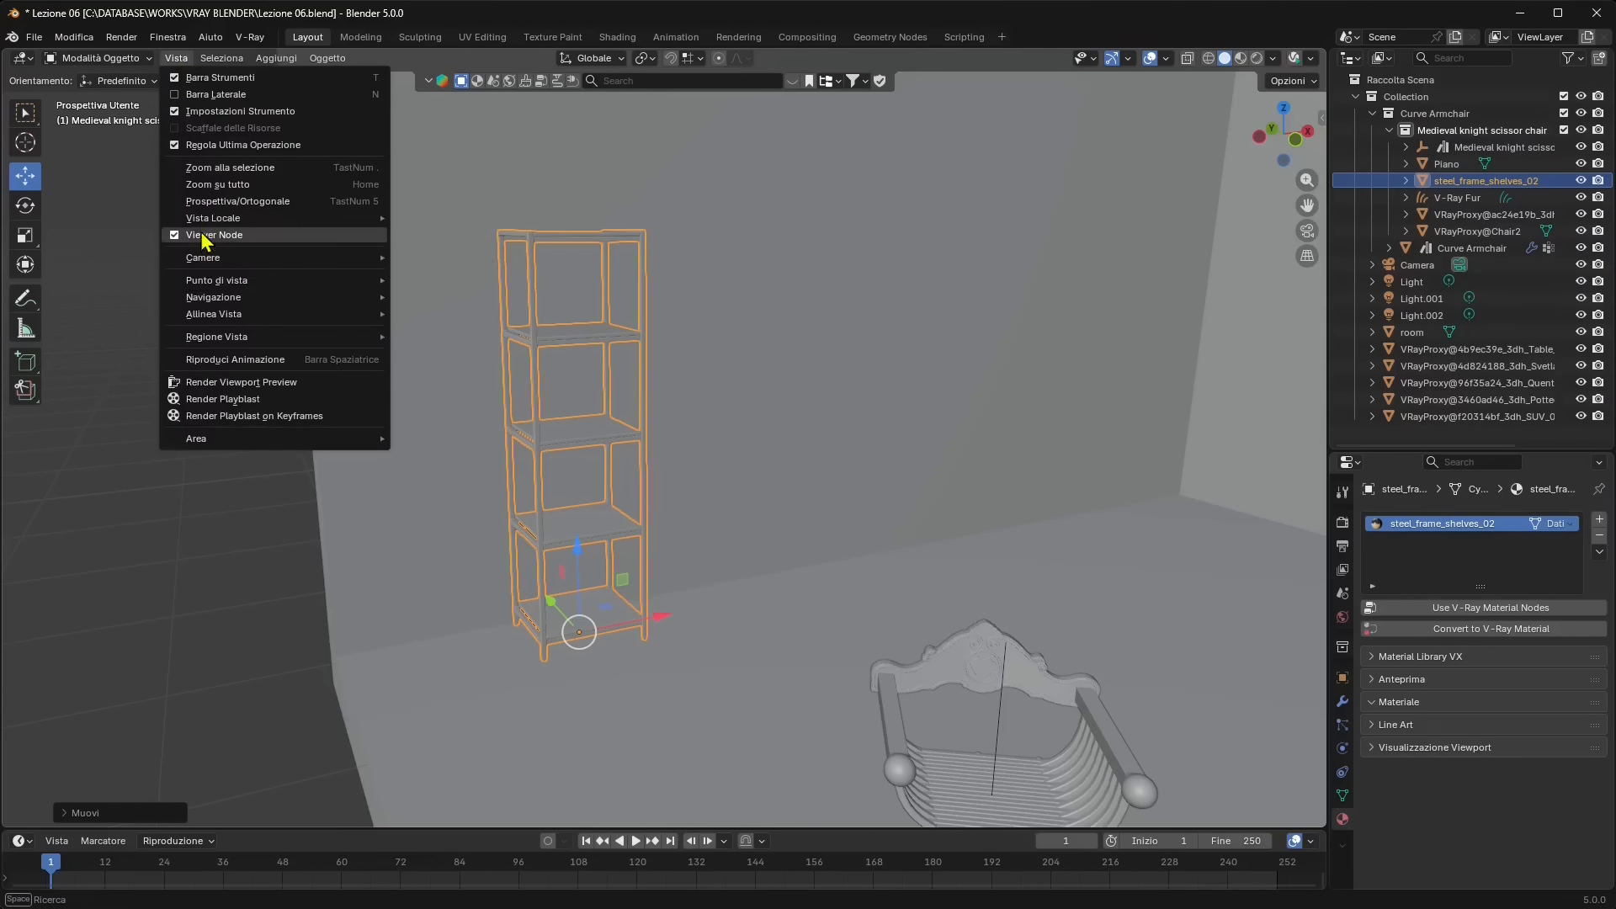
click(339, 171)
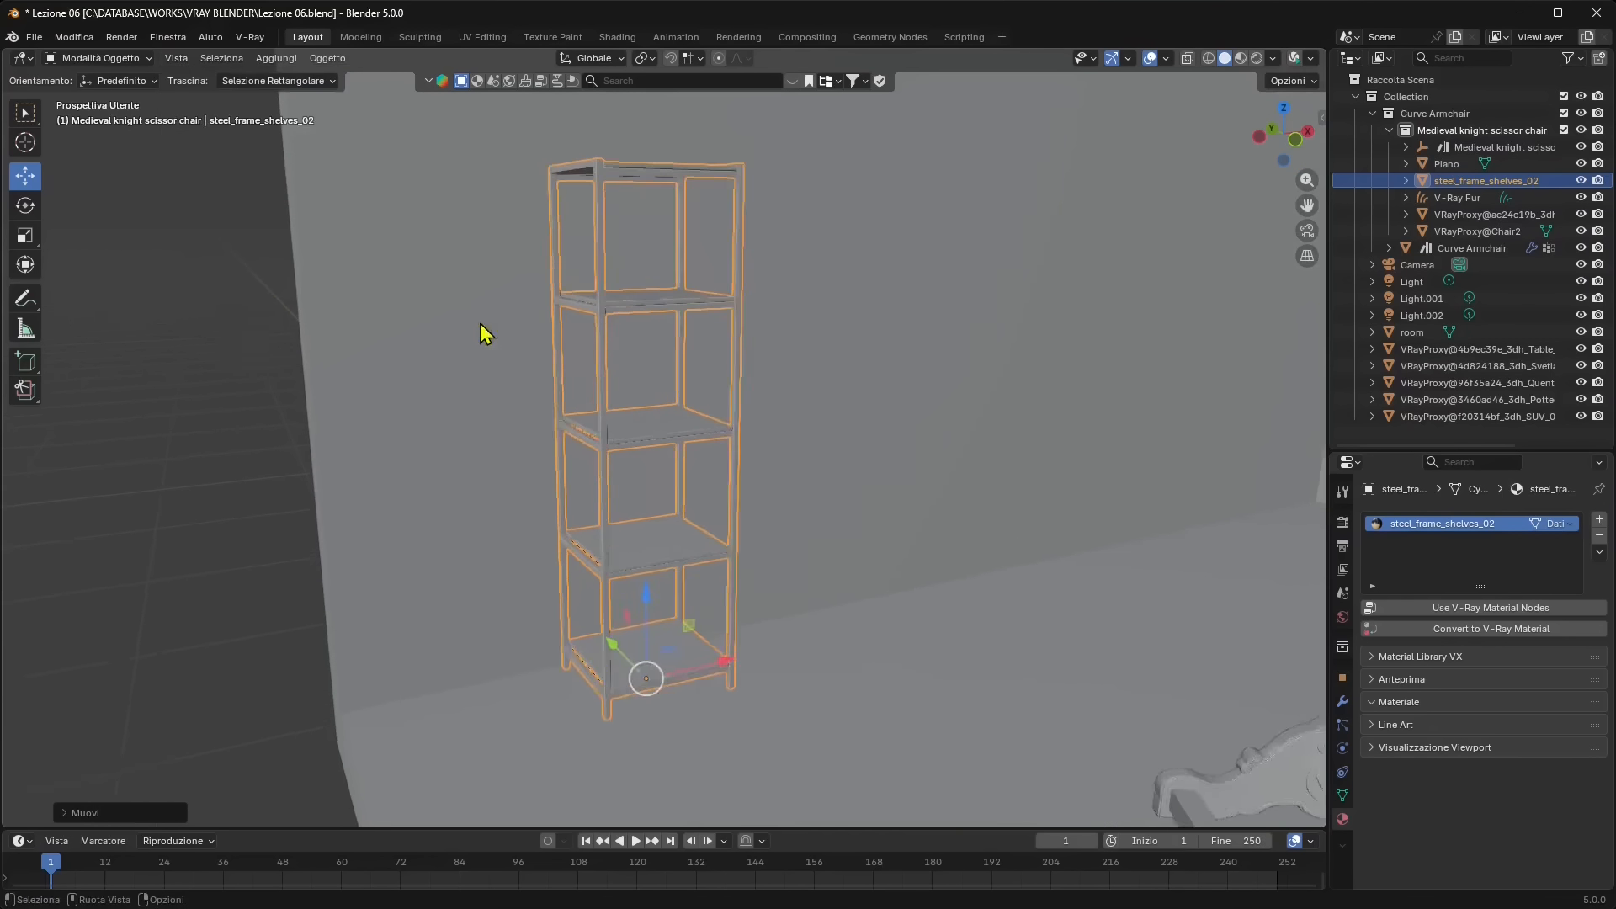
shift+middle_drag(679, 501, 674, 524)
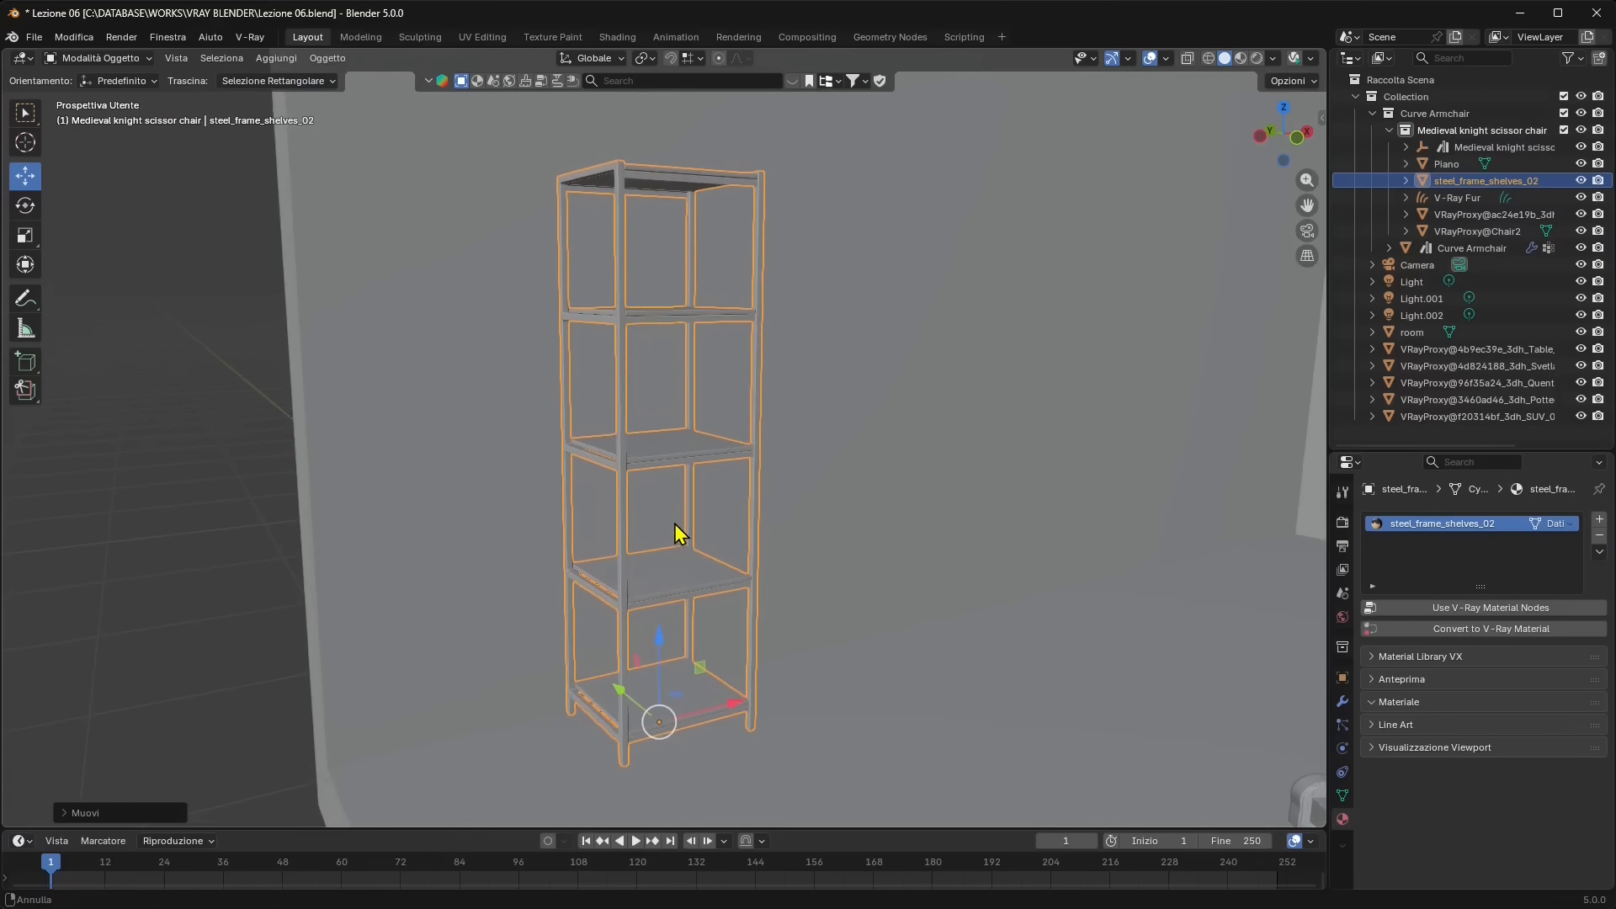
Enable the Screencast Keys display from the sidebar, hide the sidebar, and frame the selected shelves
click(1319, 121)
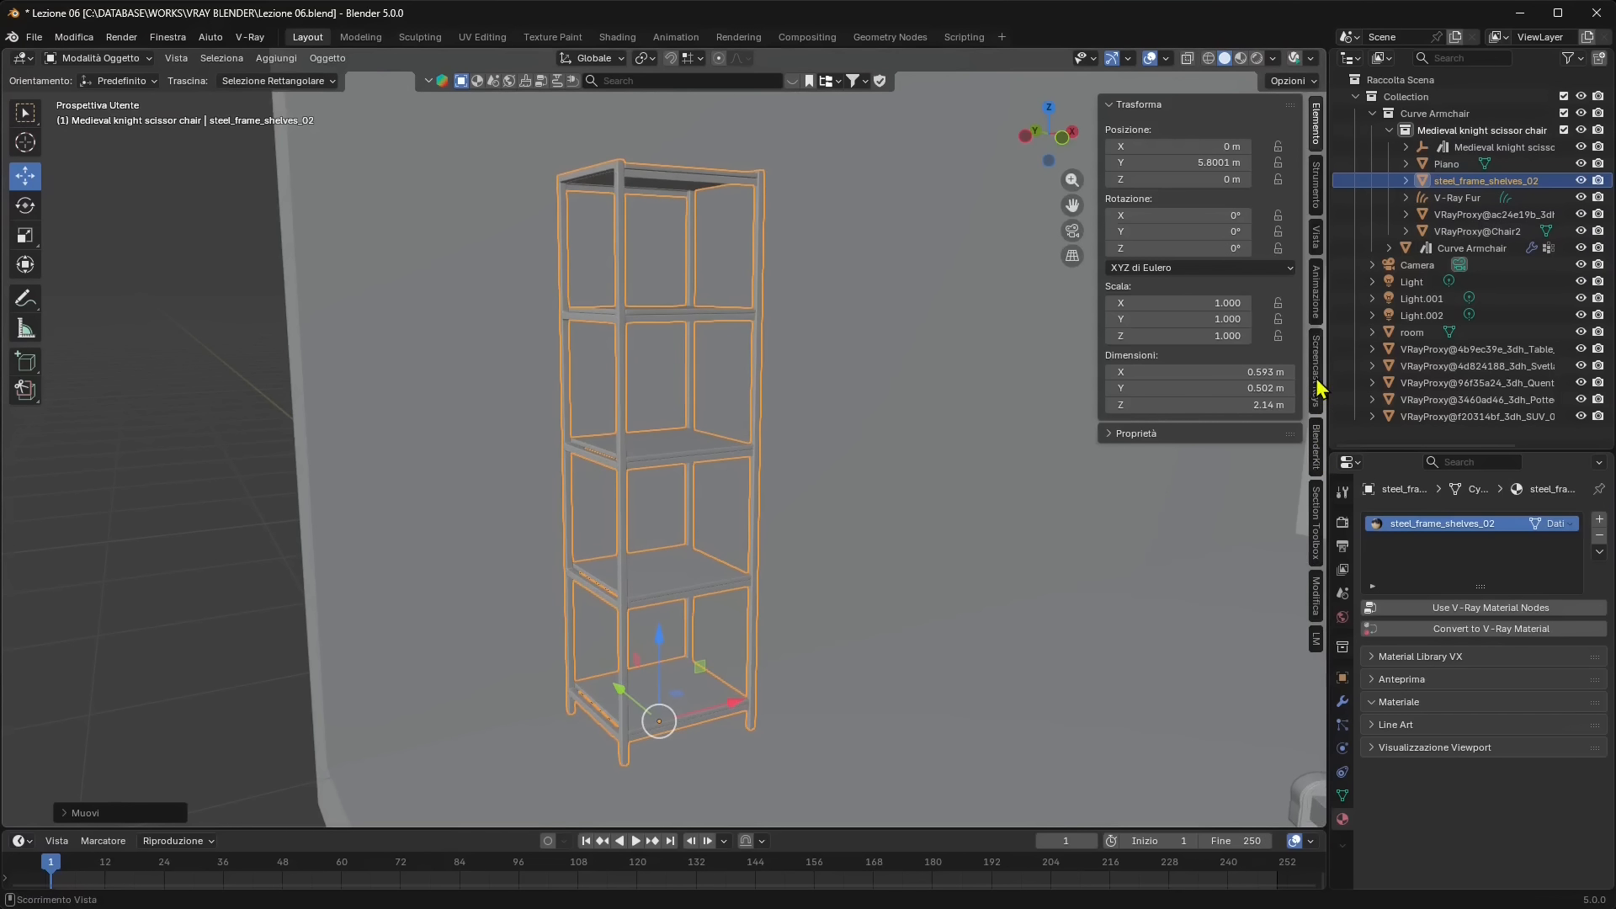
click(1320, 387)
click(1126, 111)
key(n)
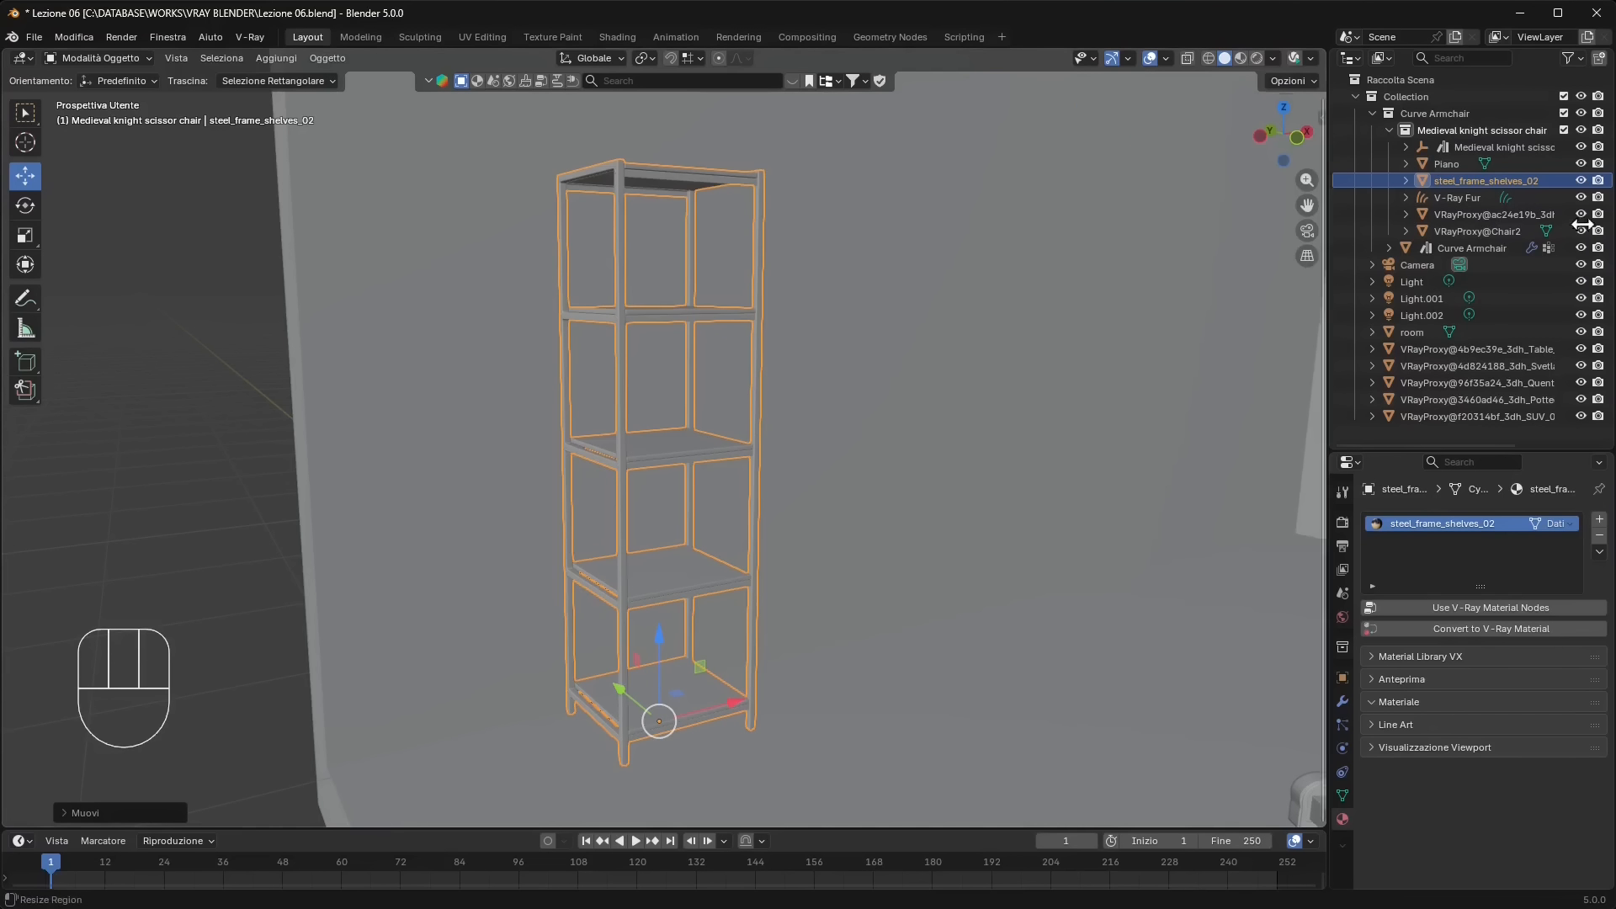
key(KP_Decimal)
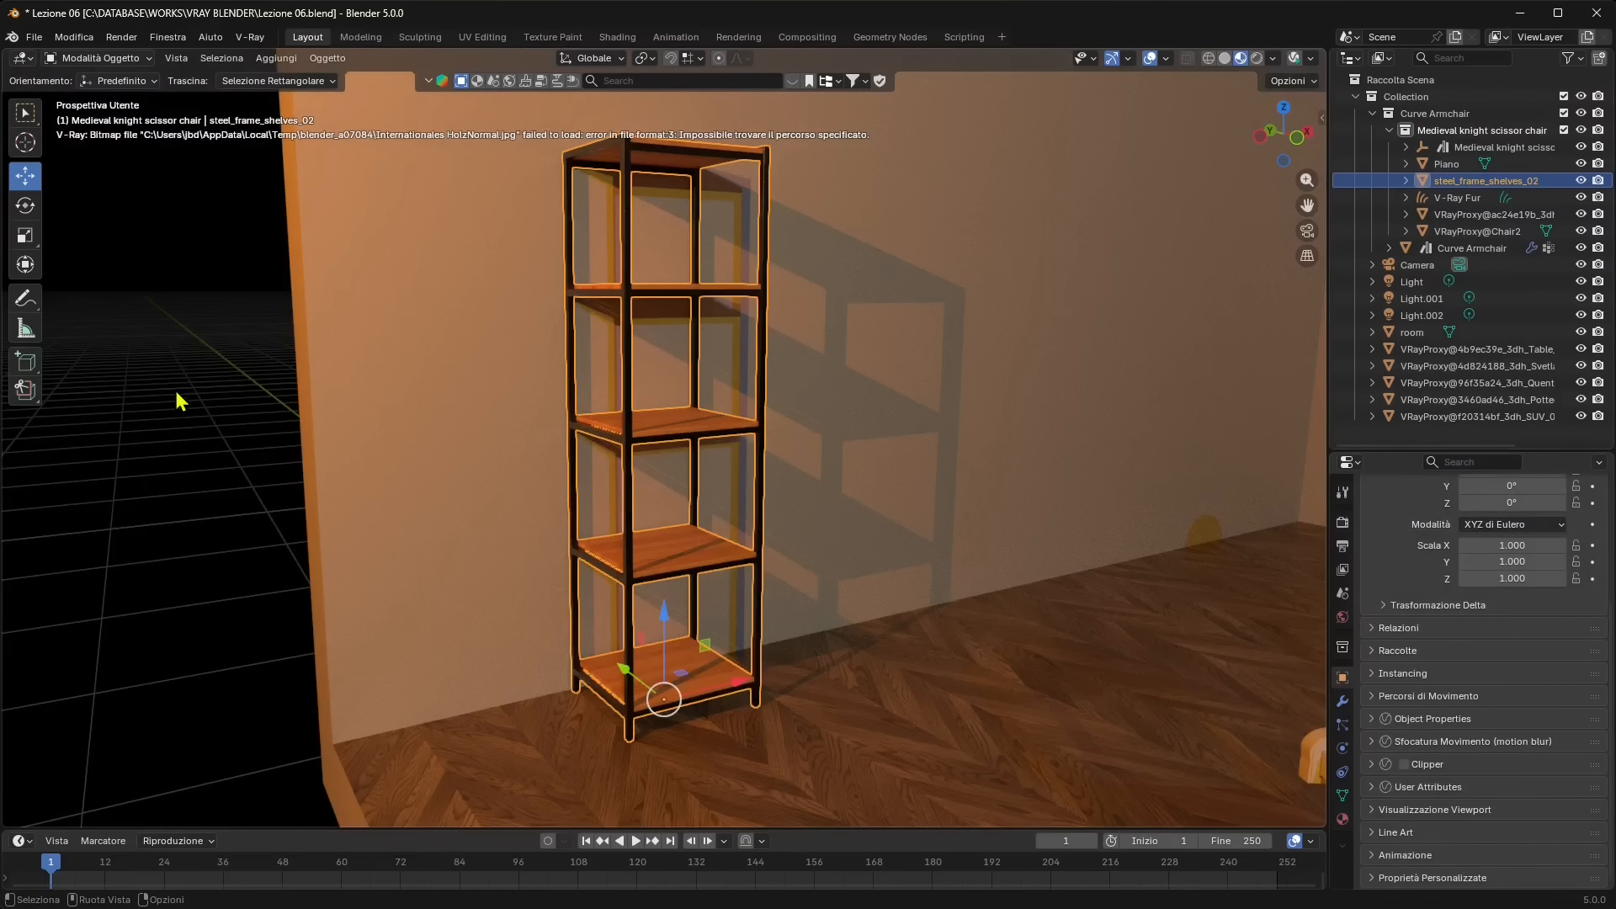
Switch to the Shading workspace and select the steel frame shelves in its viewport
click(176, 393)
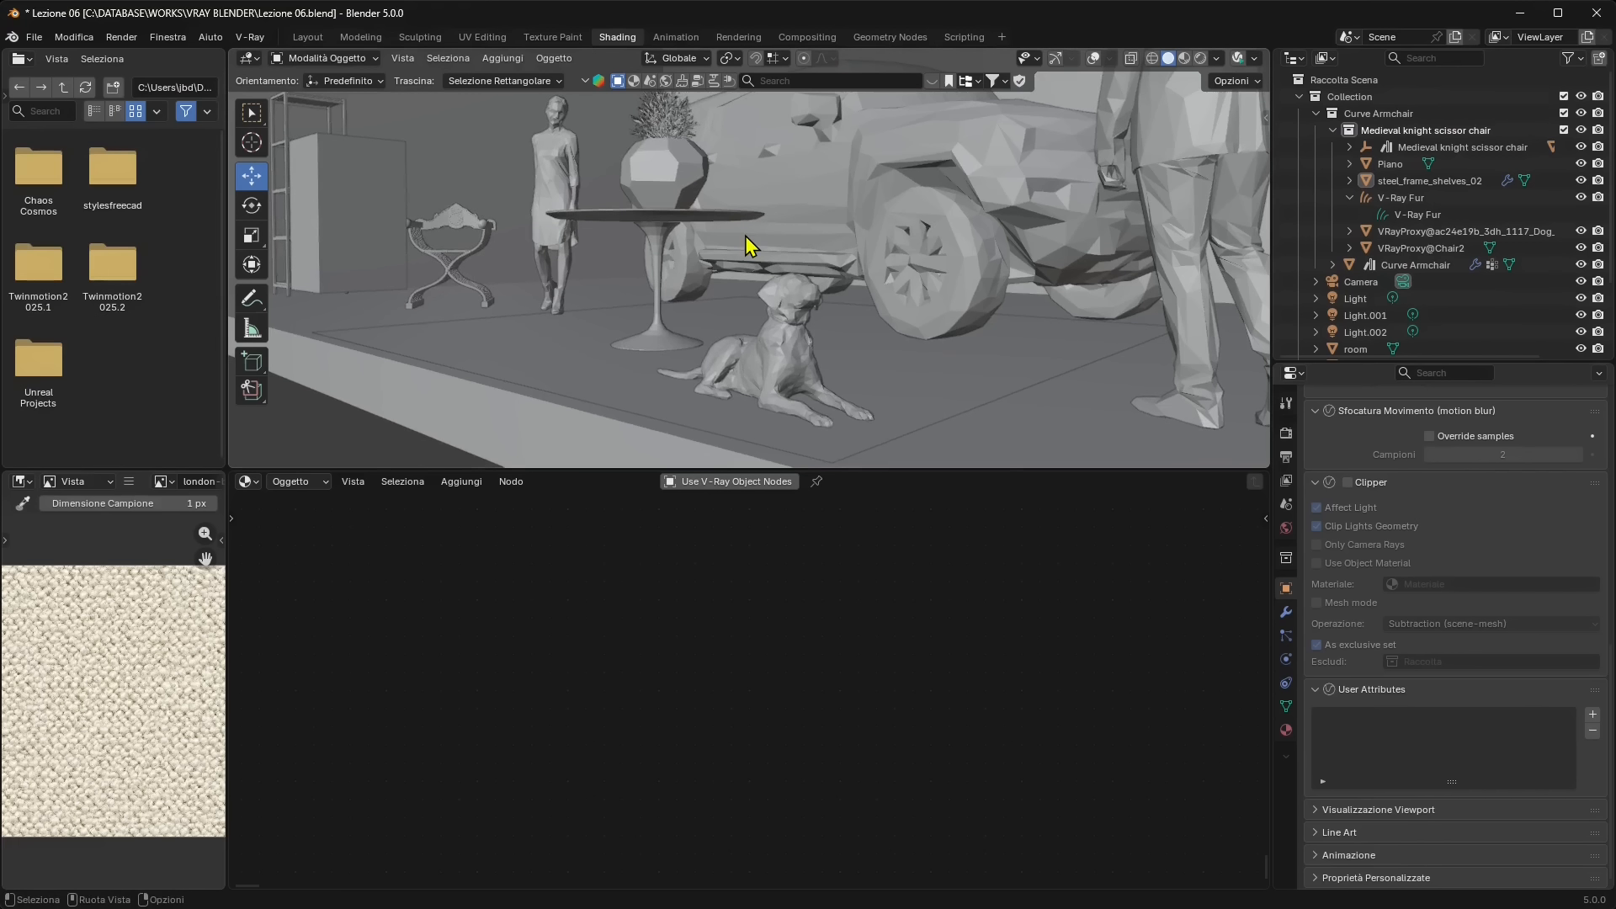
middle_drag(477, 258, 642, 286)
click(620, 278)
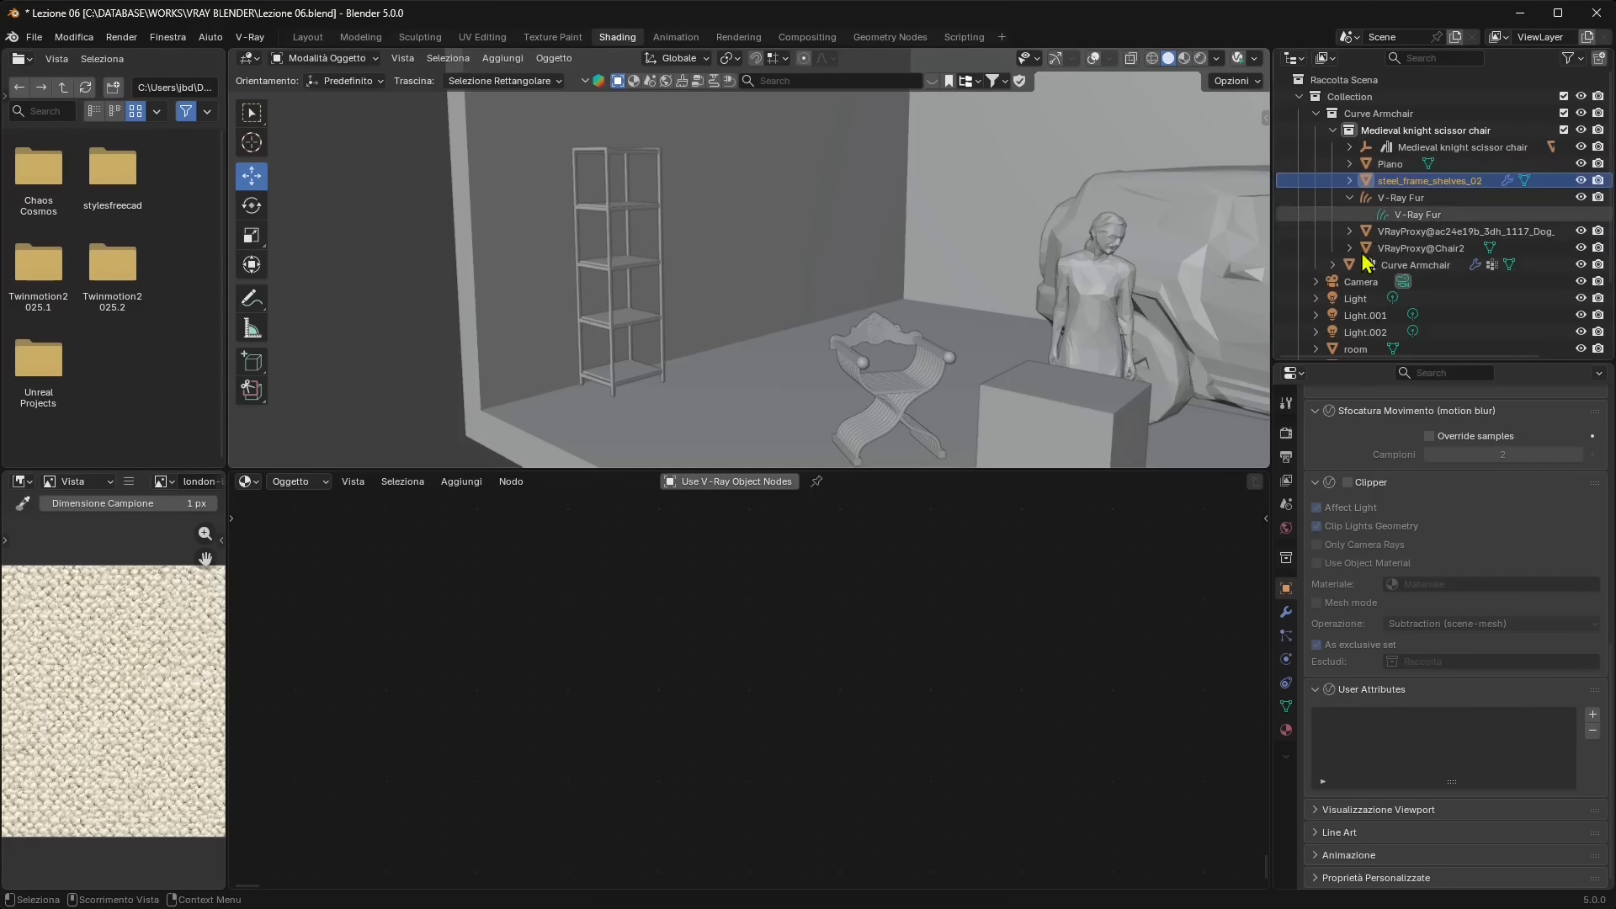
Collapse the Trasforma, motion blur, Clipper and User Attributes sections in the shelves' object properties
scroll(1333, 522, up, 2)
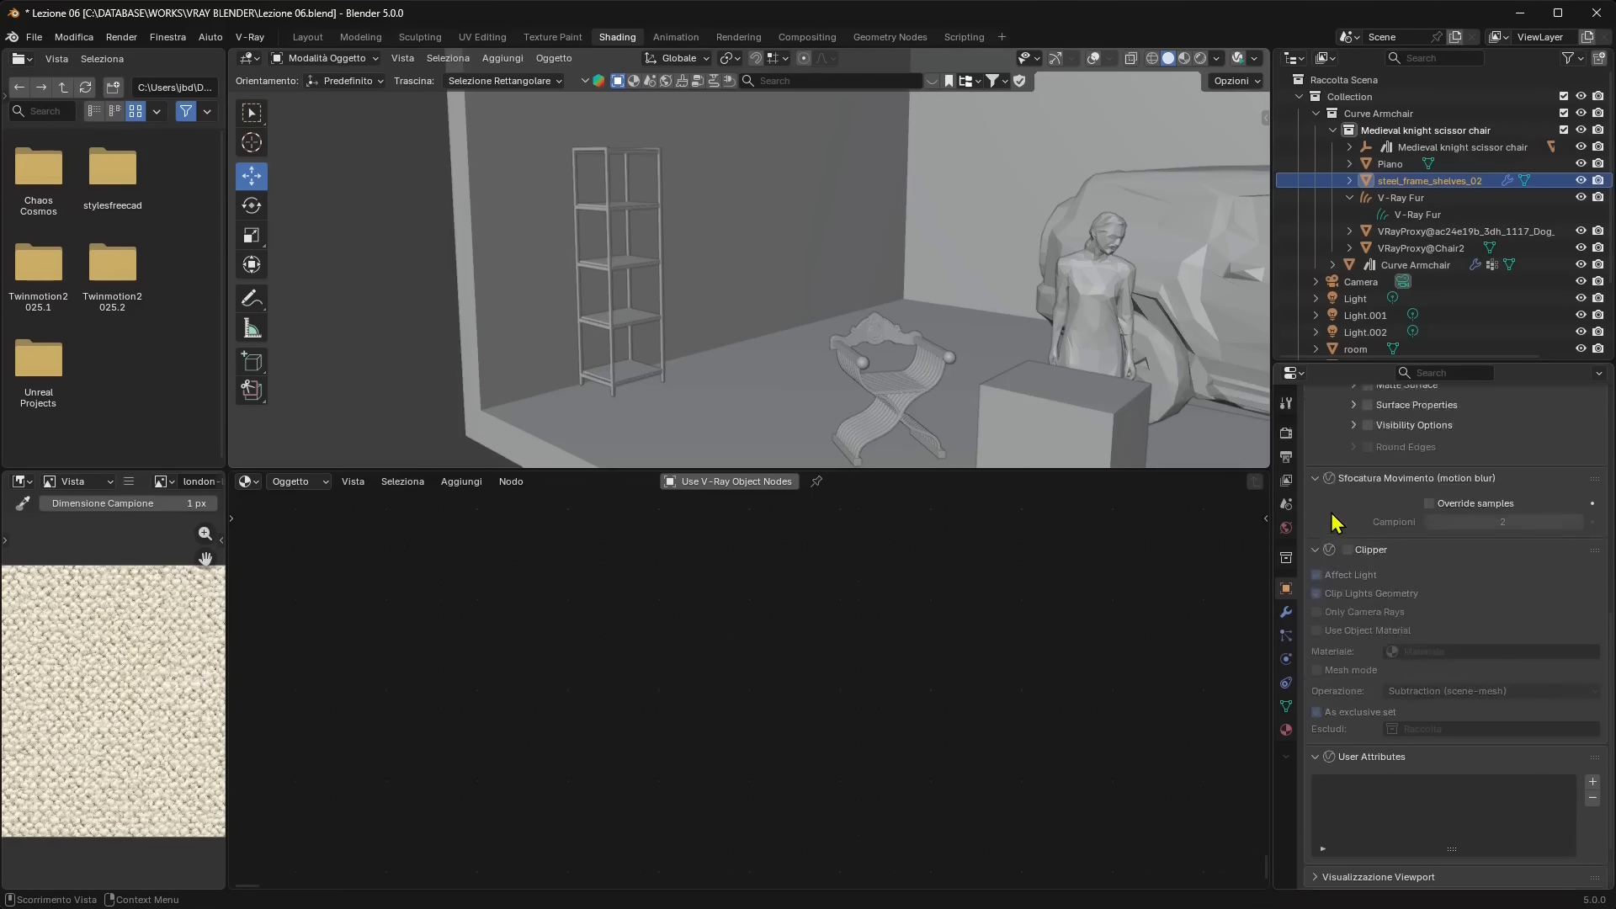
scroll(1333, 522, up, 6)
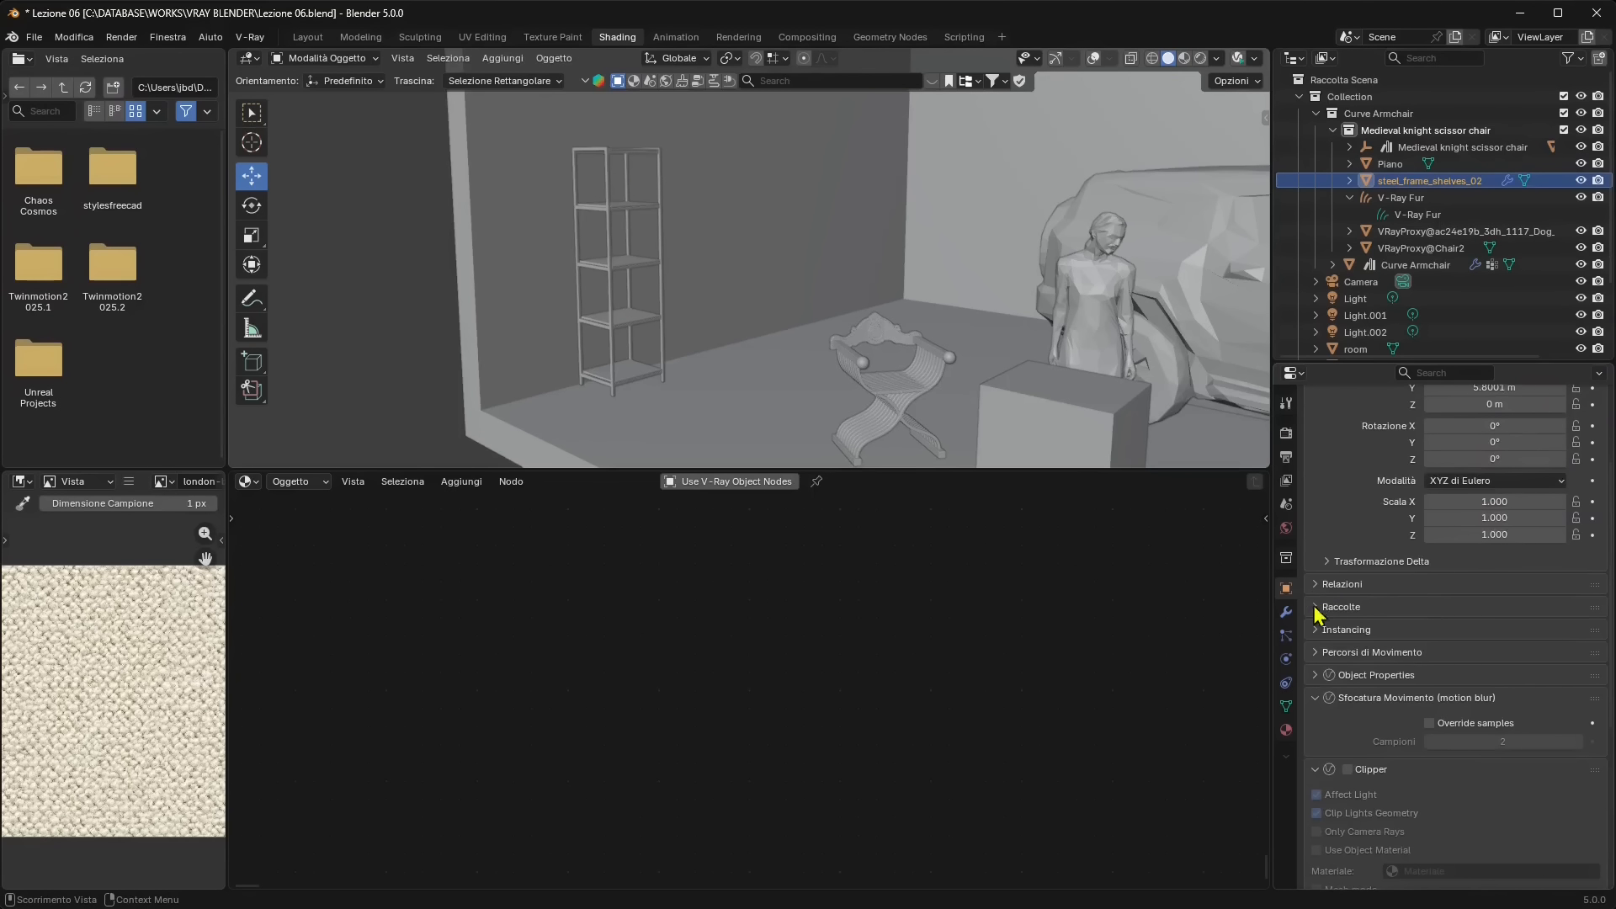
click(1318, 769)
click(1320, 698)
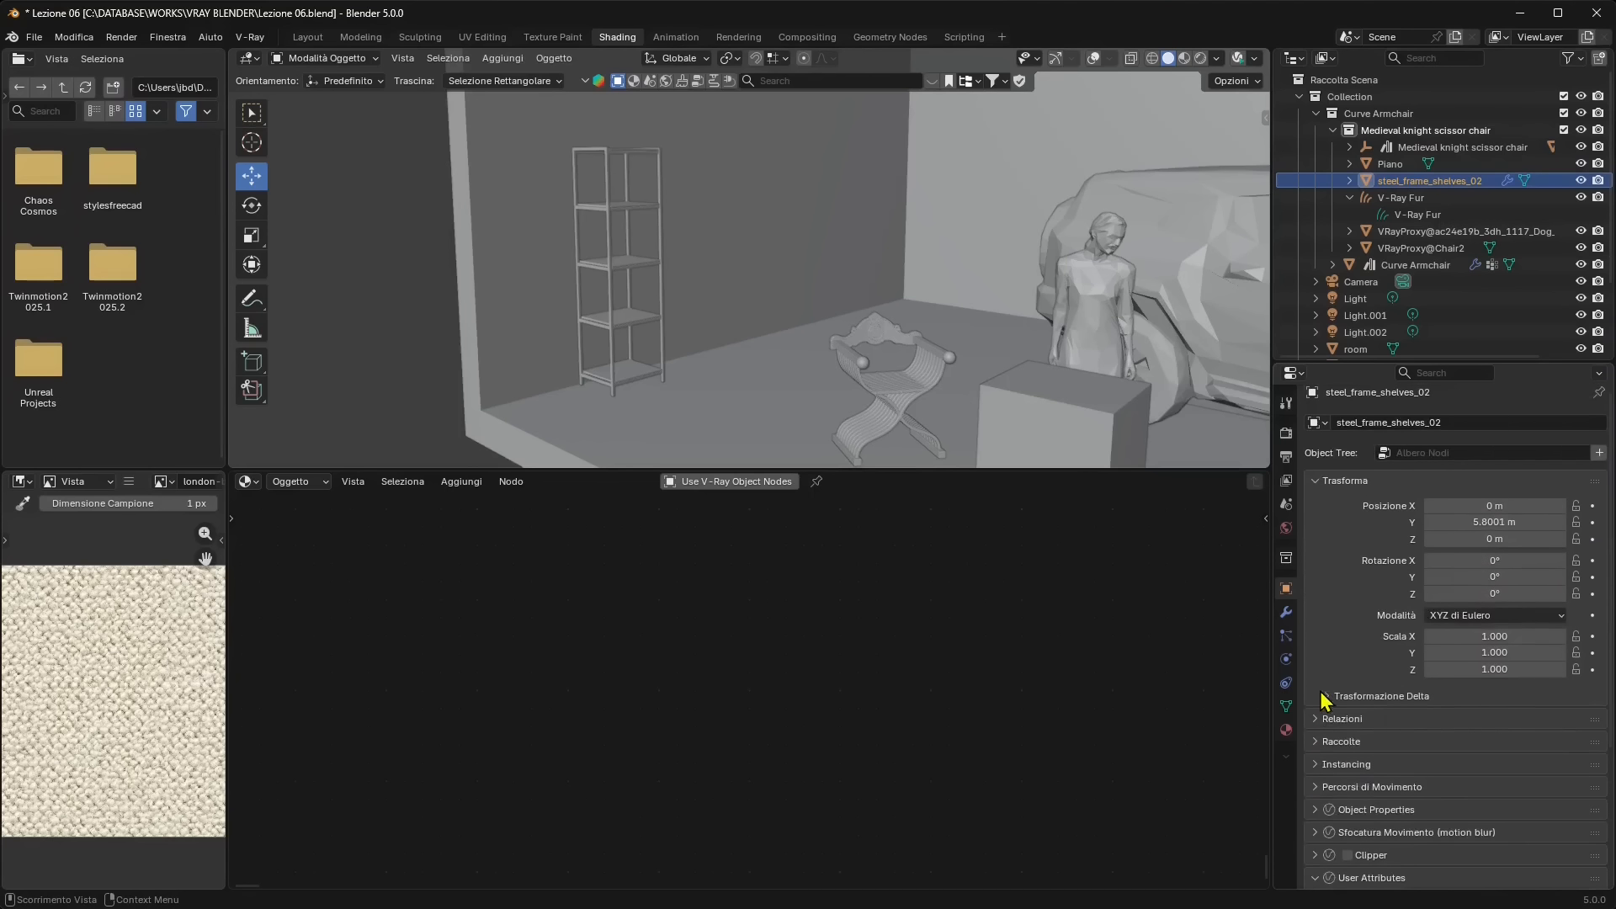
click(1313, 481)
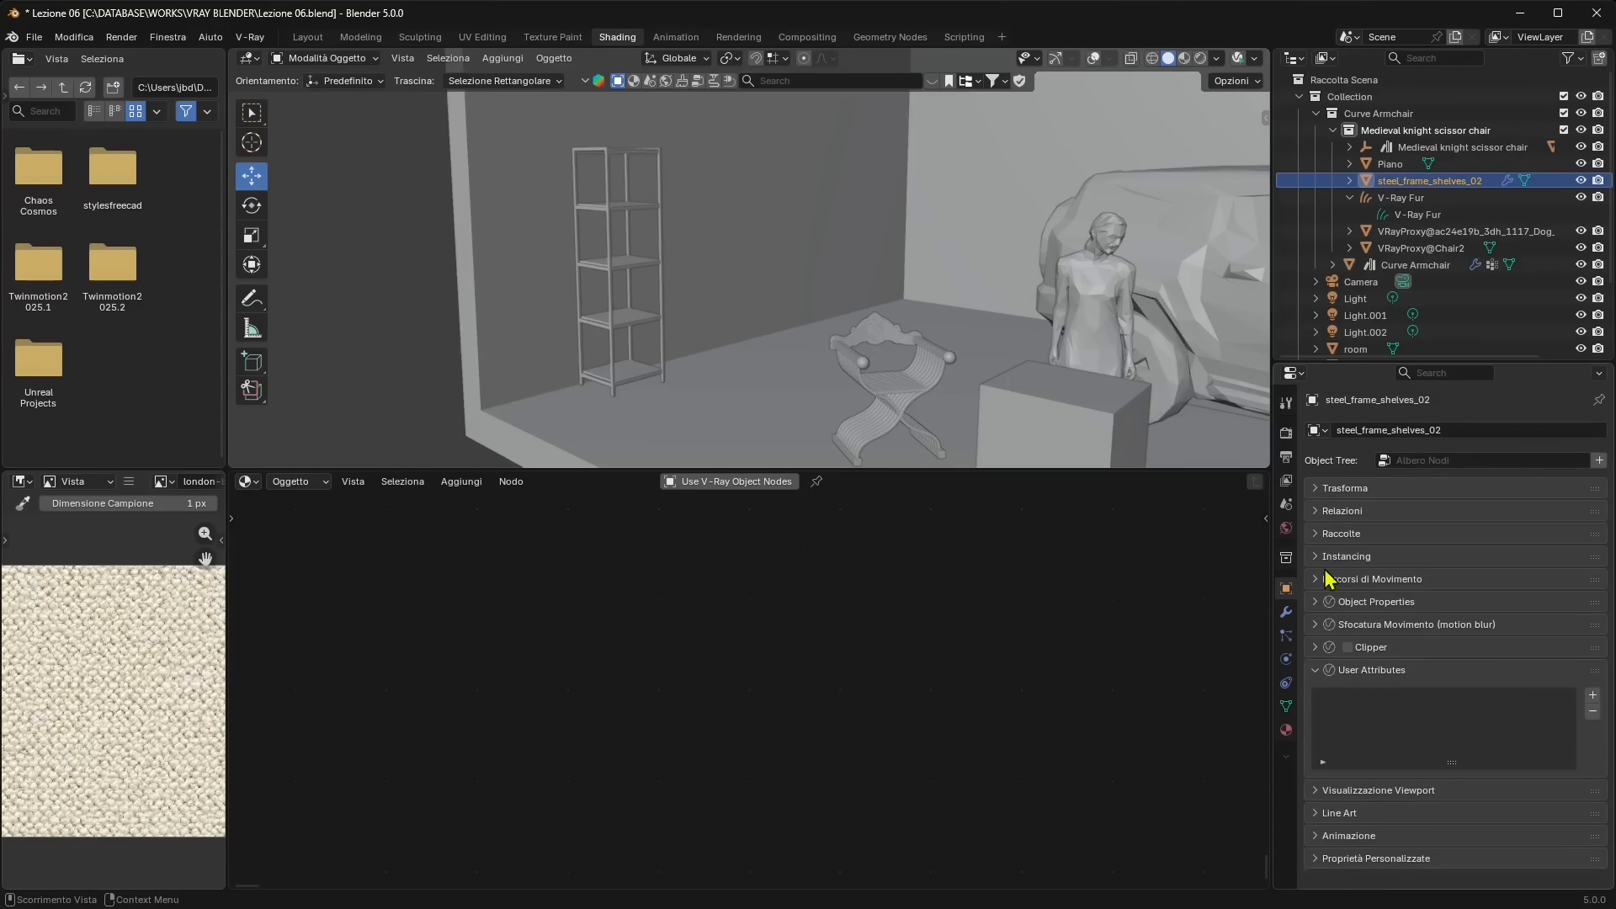
click(1320, 671)
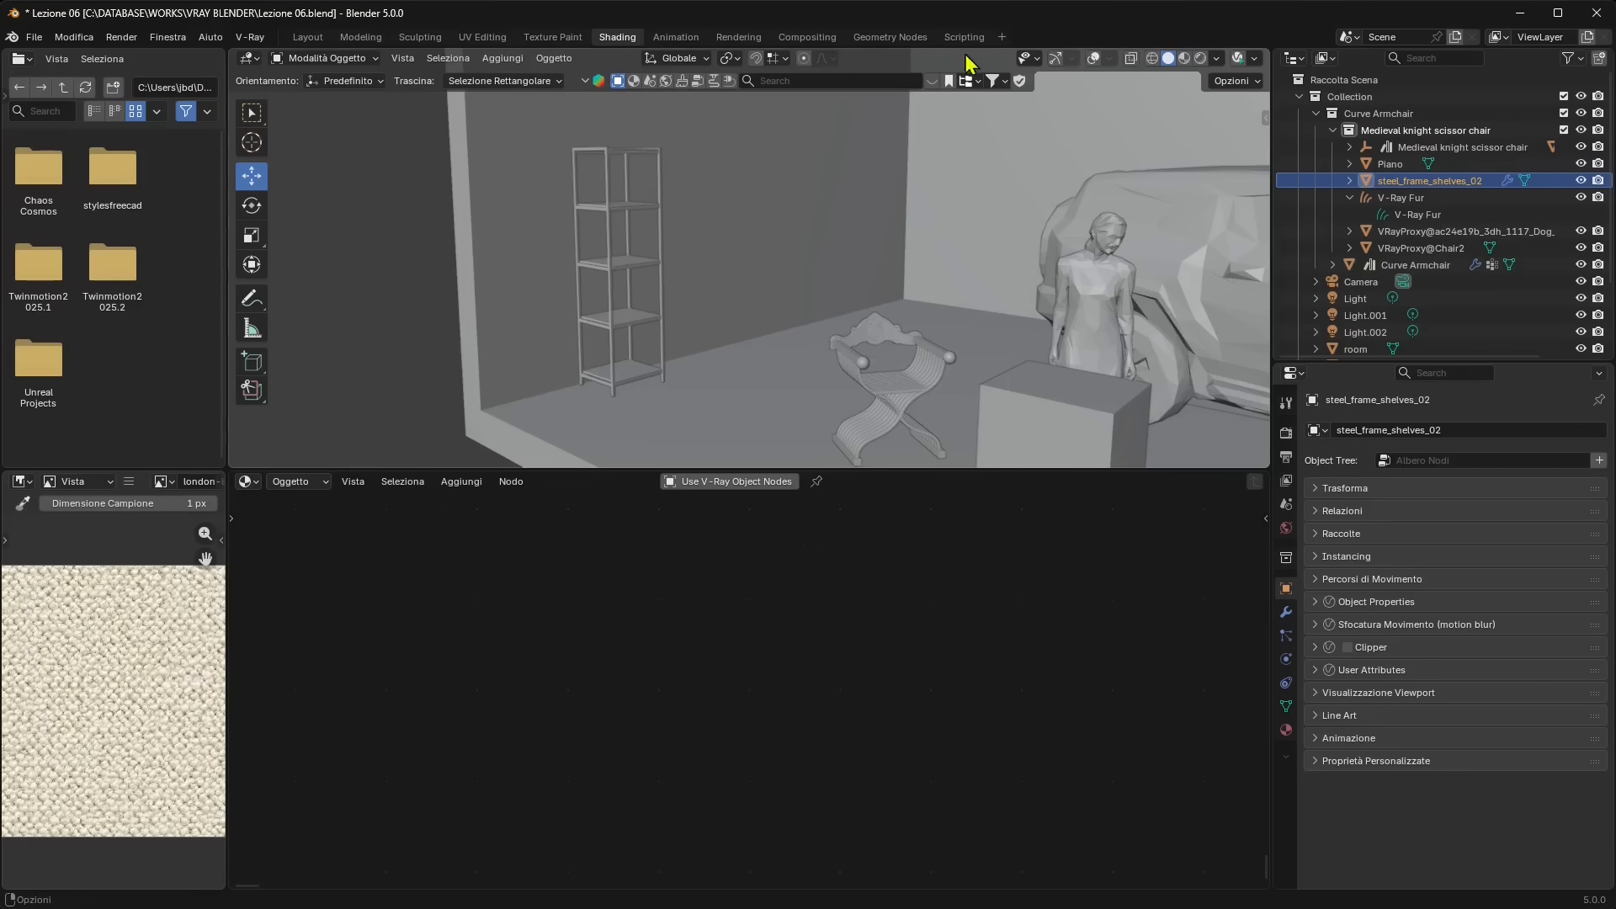
Turn on the viewport overlays and set the shelves' Mostra Come option to Solido under Visualizzazione Viewport
click(1095, 58)
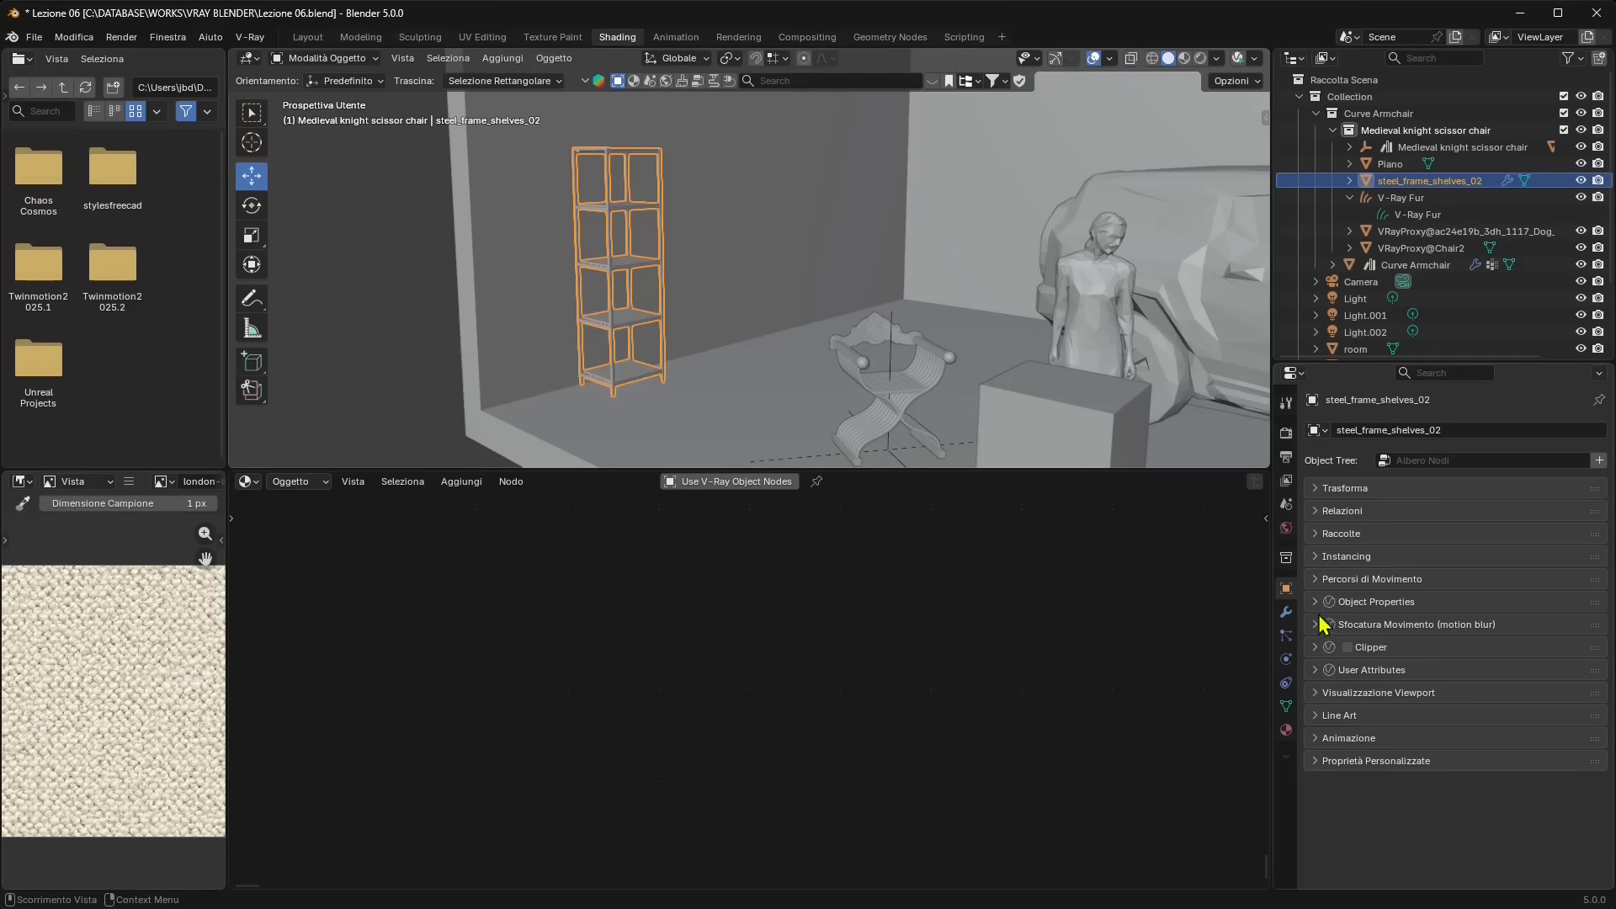
click(1404, 694)
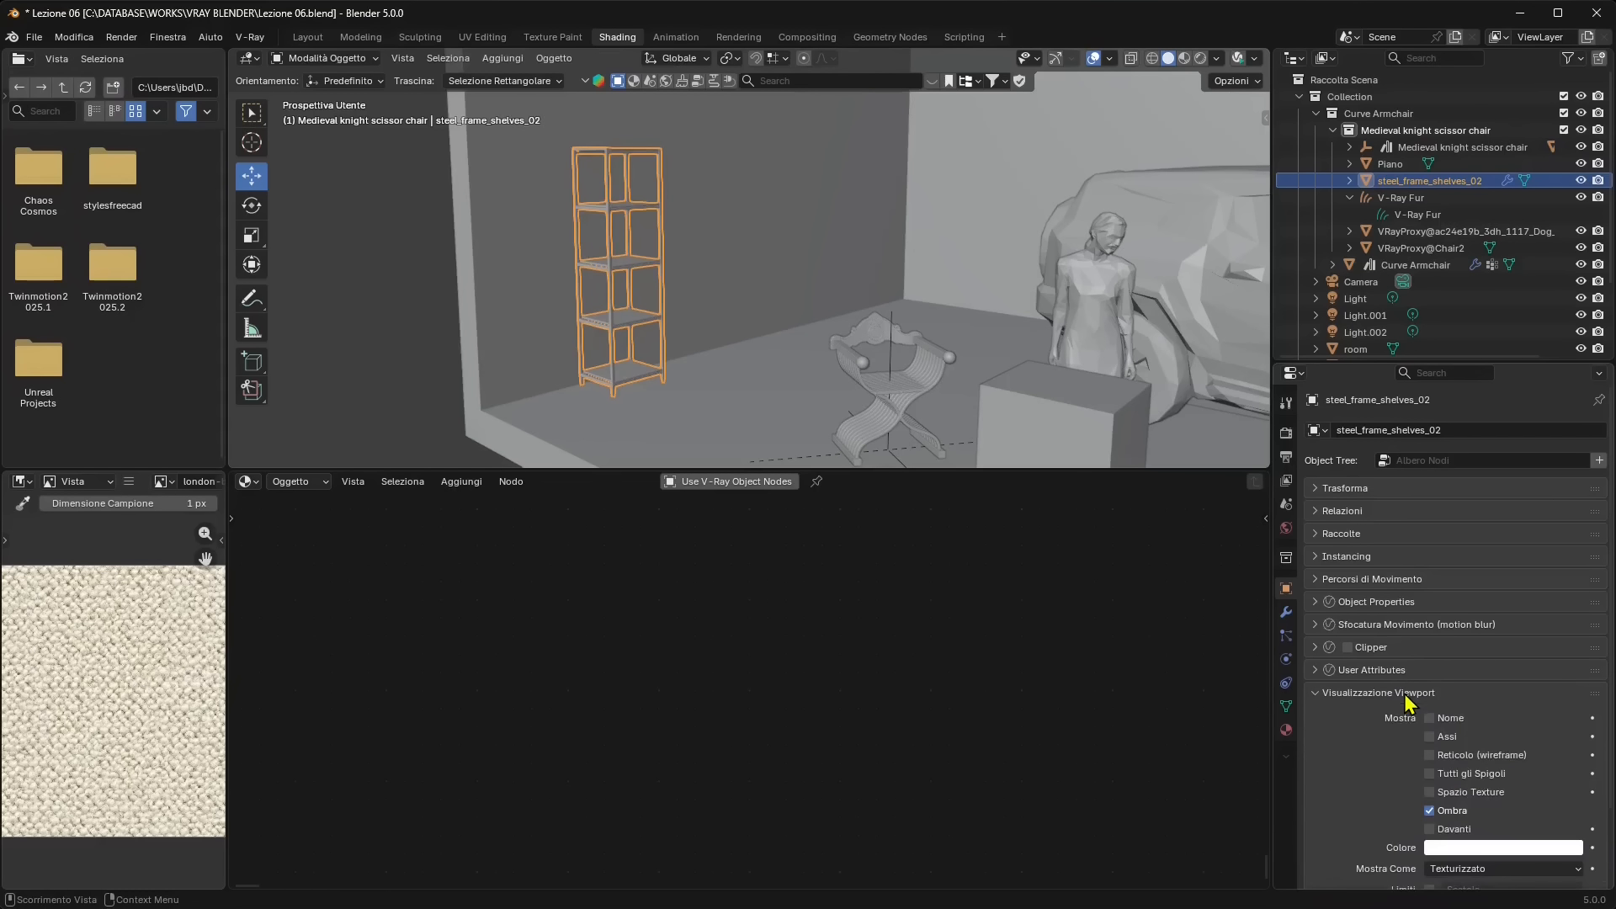
scroll(1405, 829, down, 3)
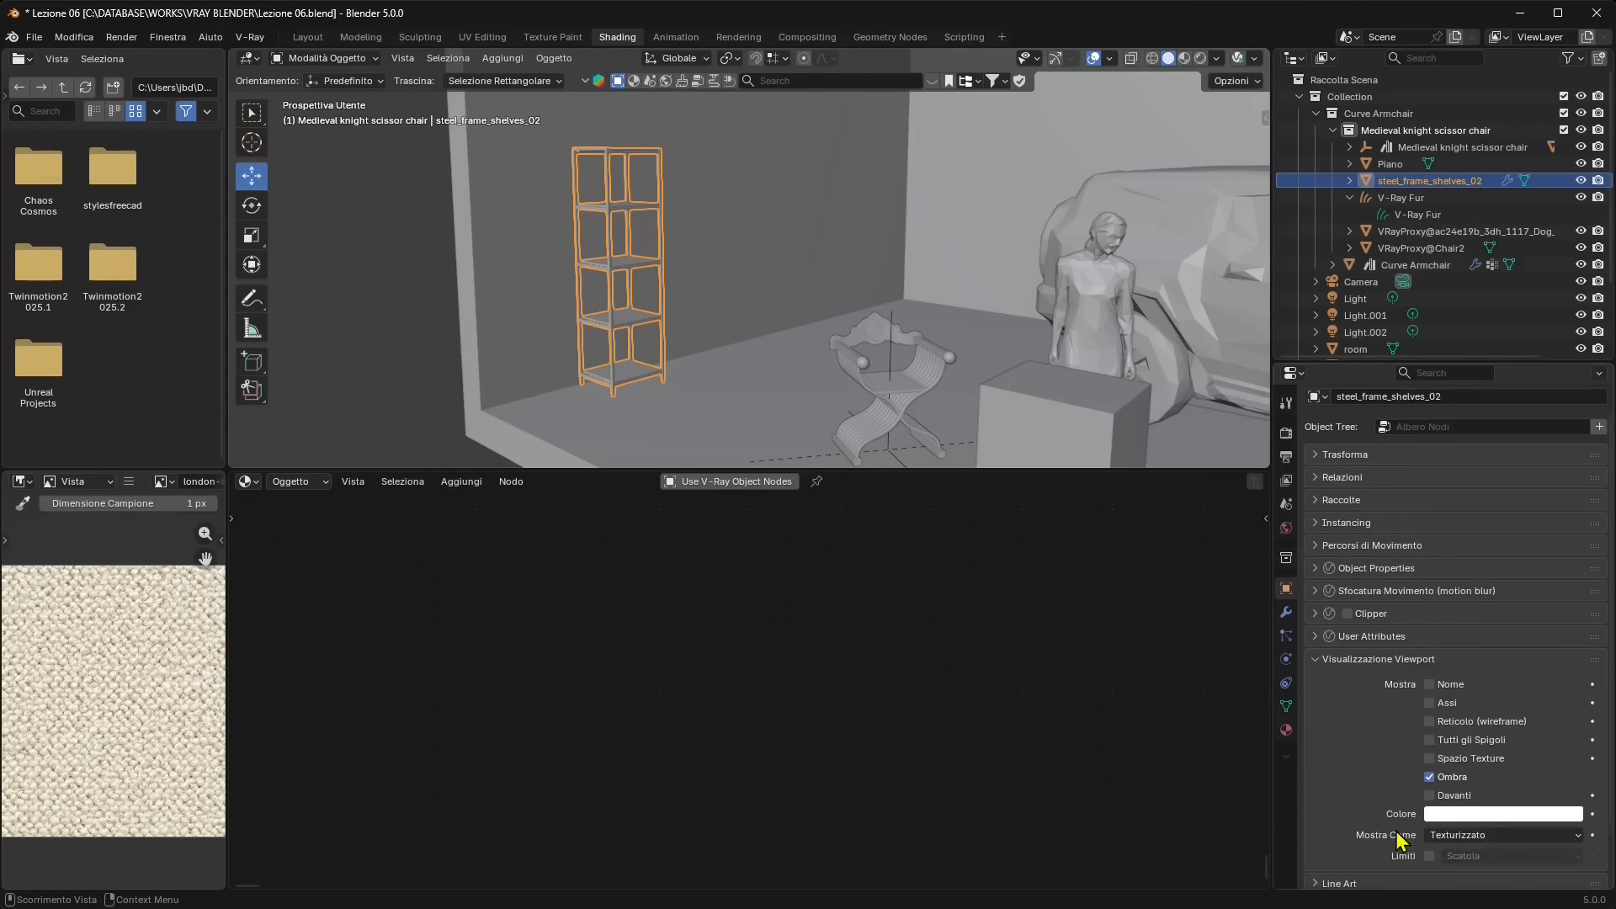
click(1431, 786)
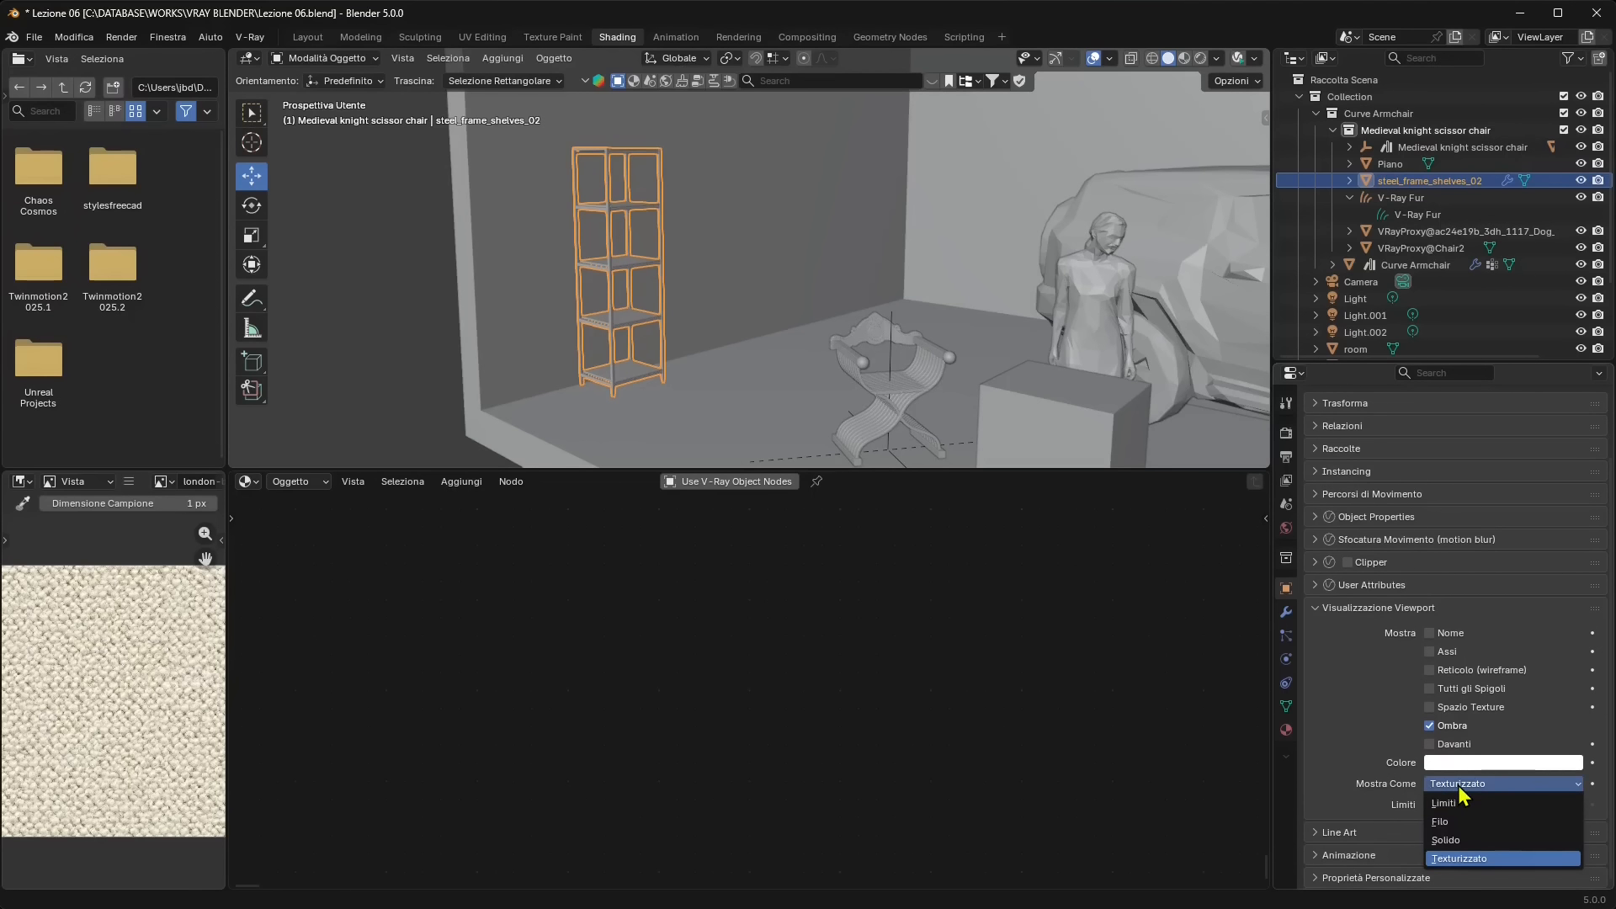
click(1446, 840)
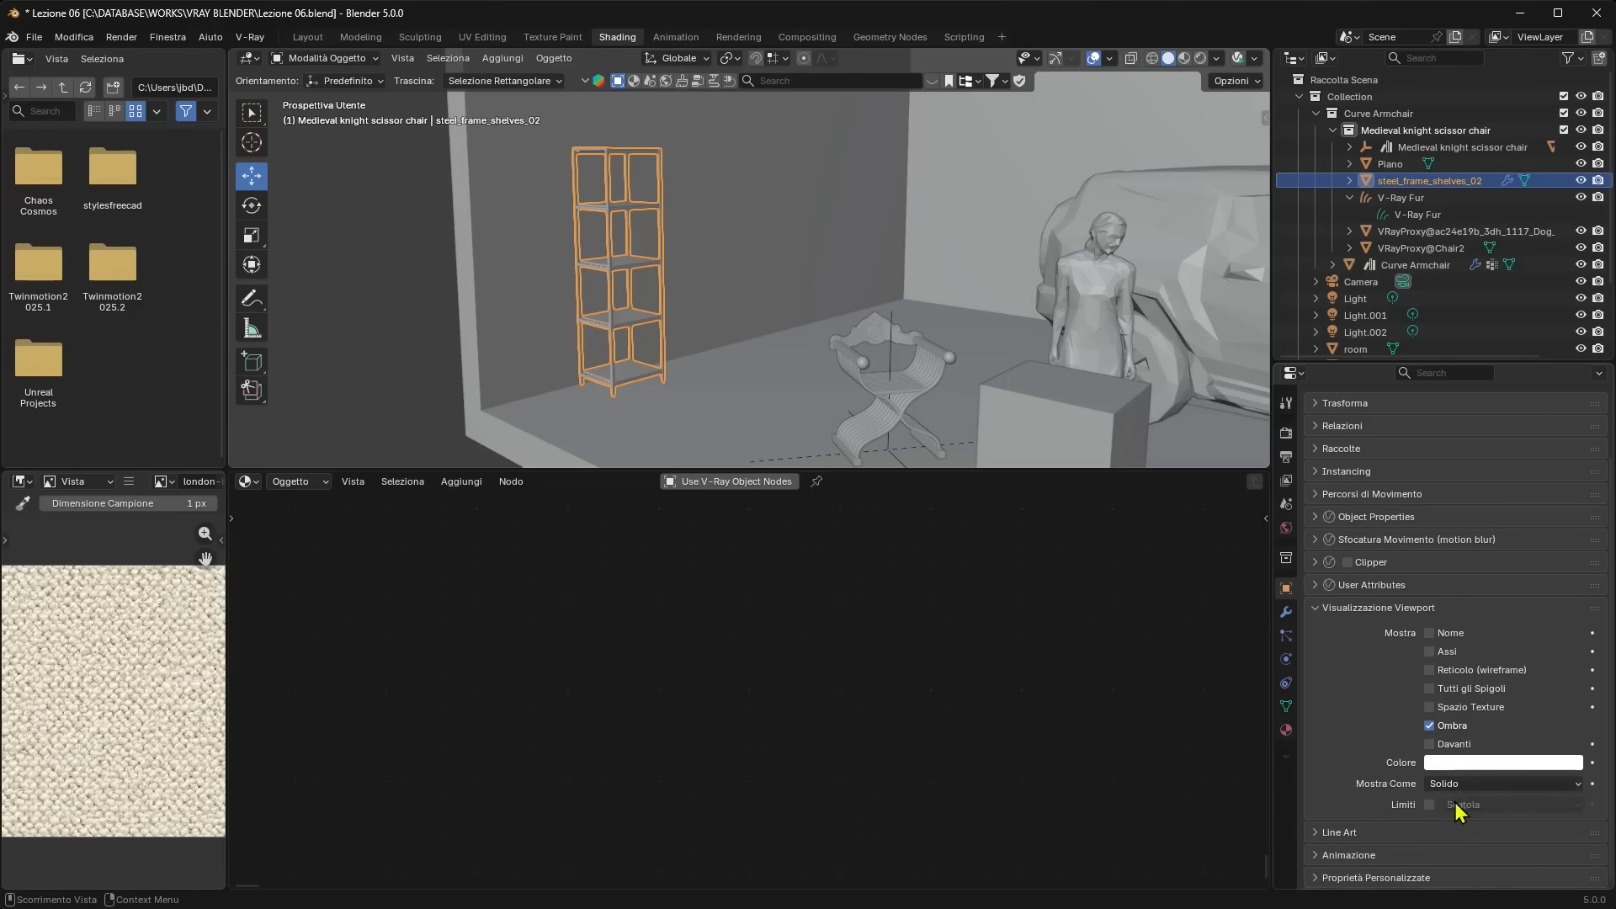
Enable Limiti with the Scatola shape for the shelves and set Mostra Come to Limiti
click(1430, 806)
click(1462, 804)
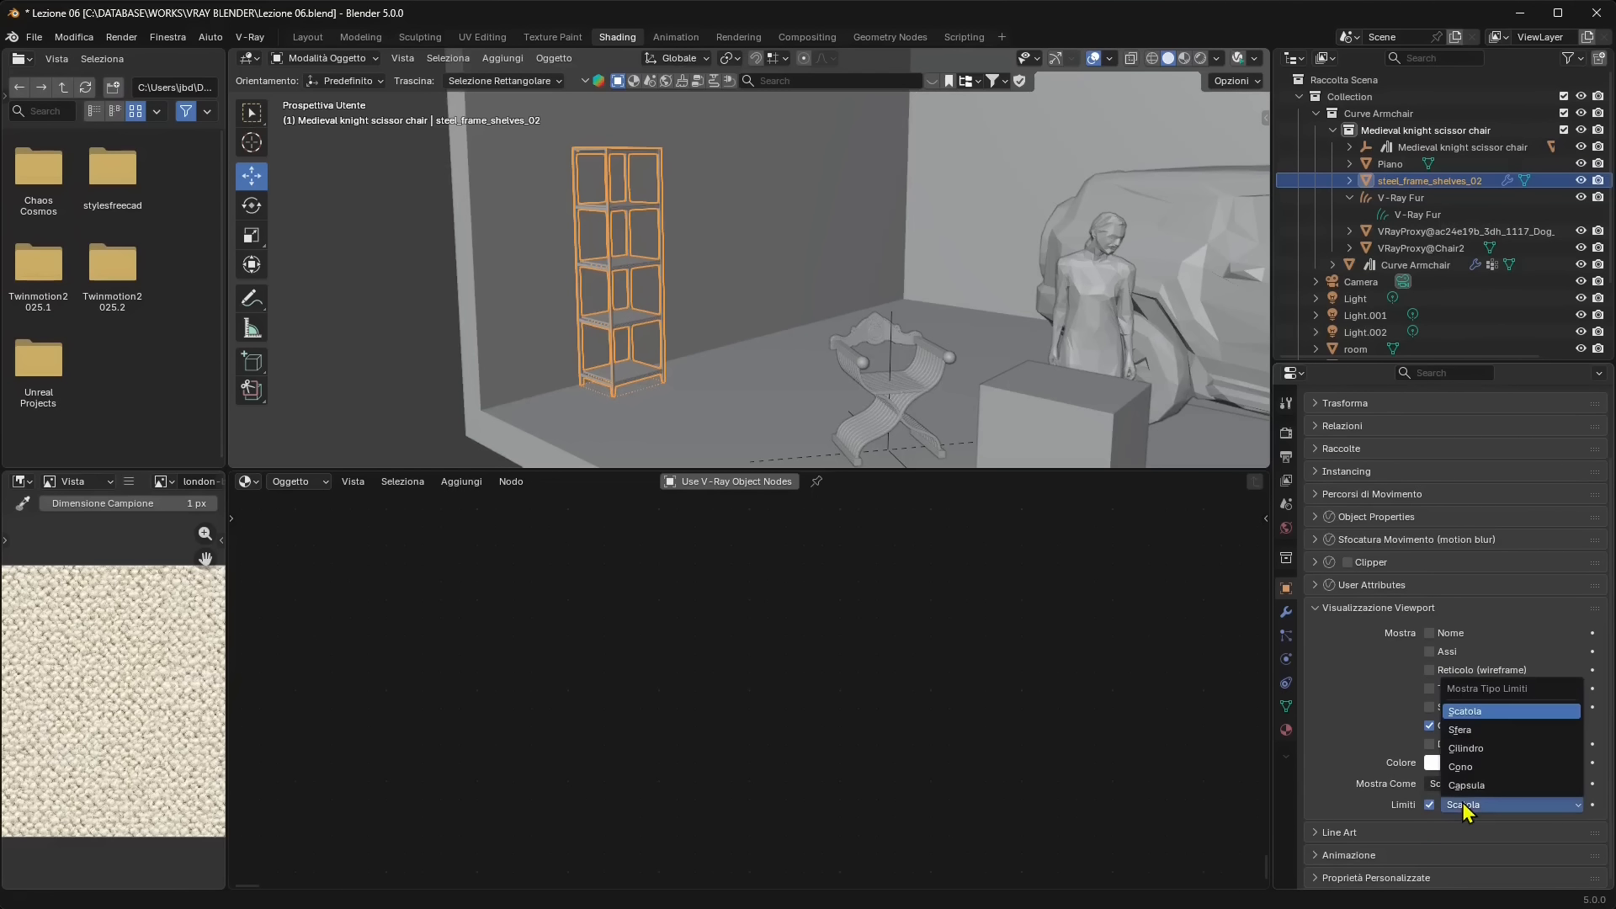
click(1463, 805)
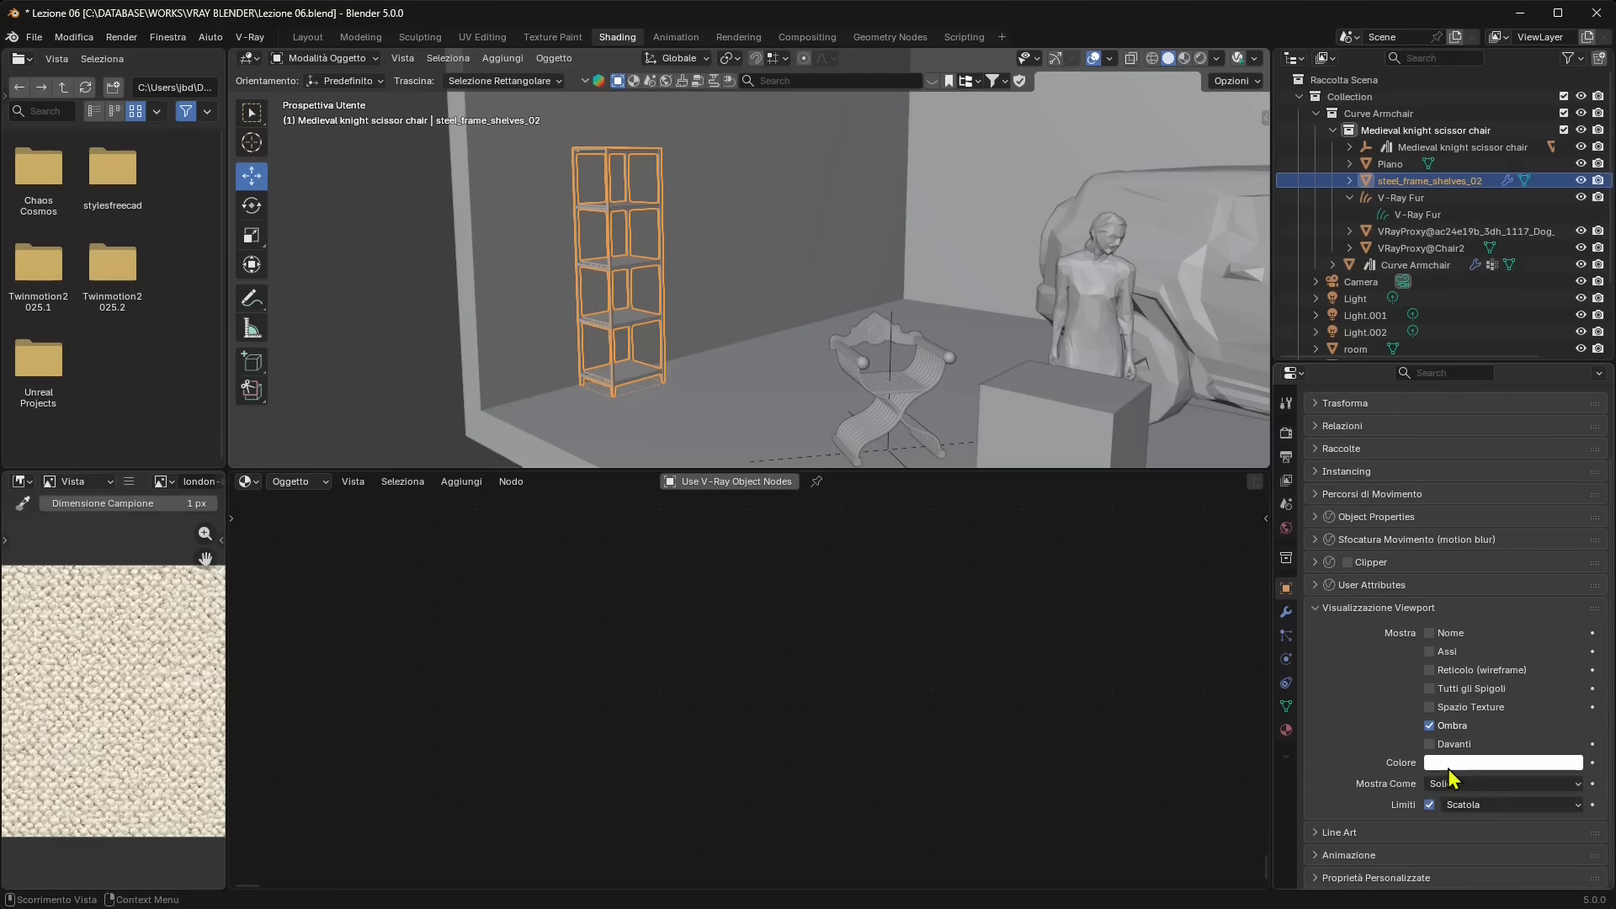
click(1432, 787)
click(1447, 806)
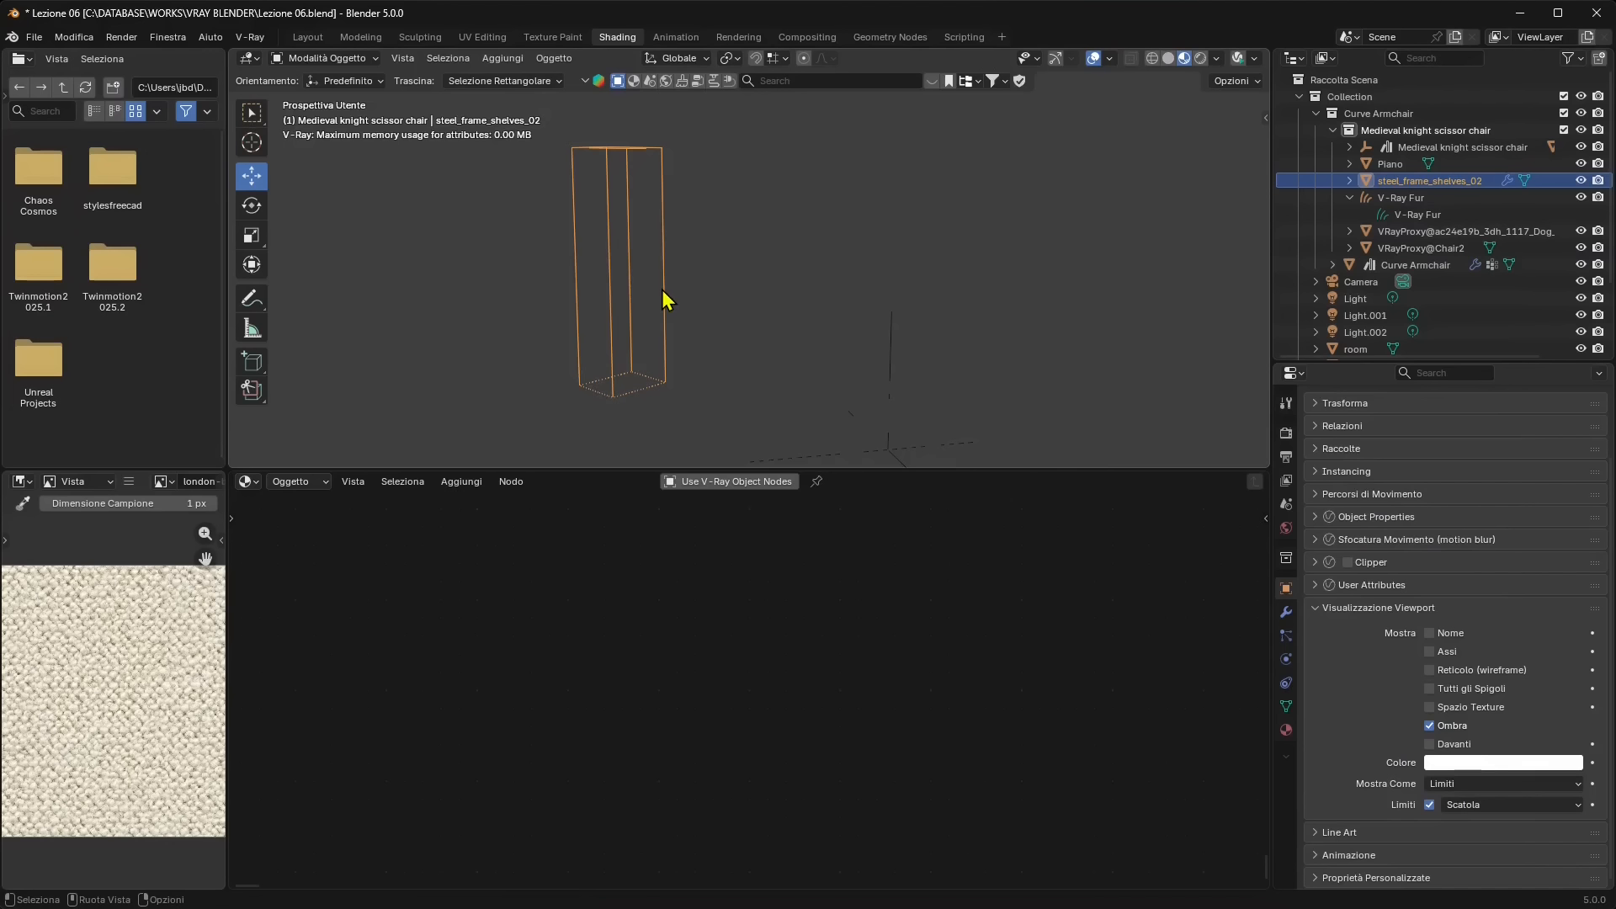
Reselect the steel frame shelves in the shaded preview and check their bounds shape options
click(629, 277)
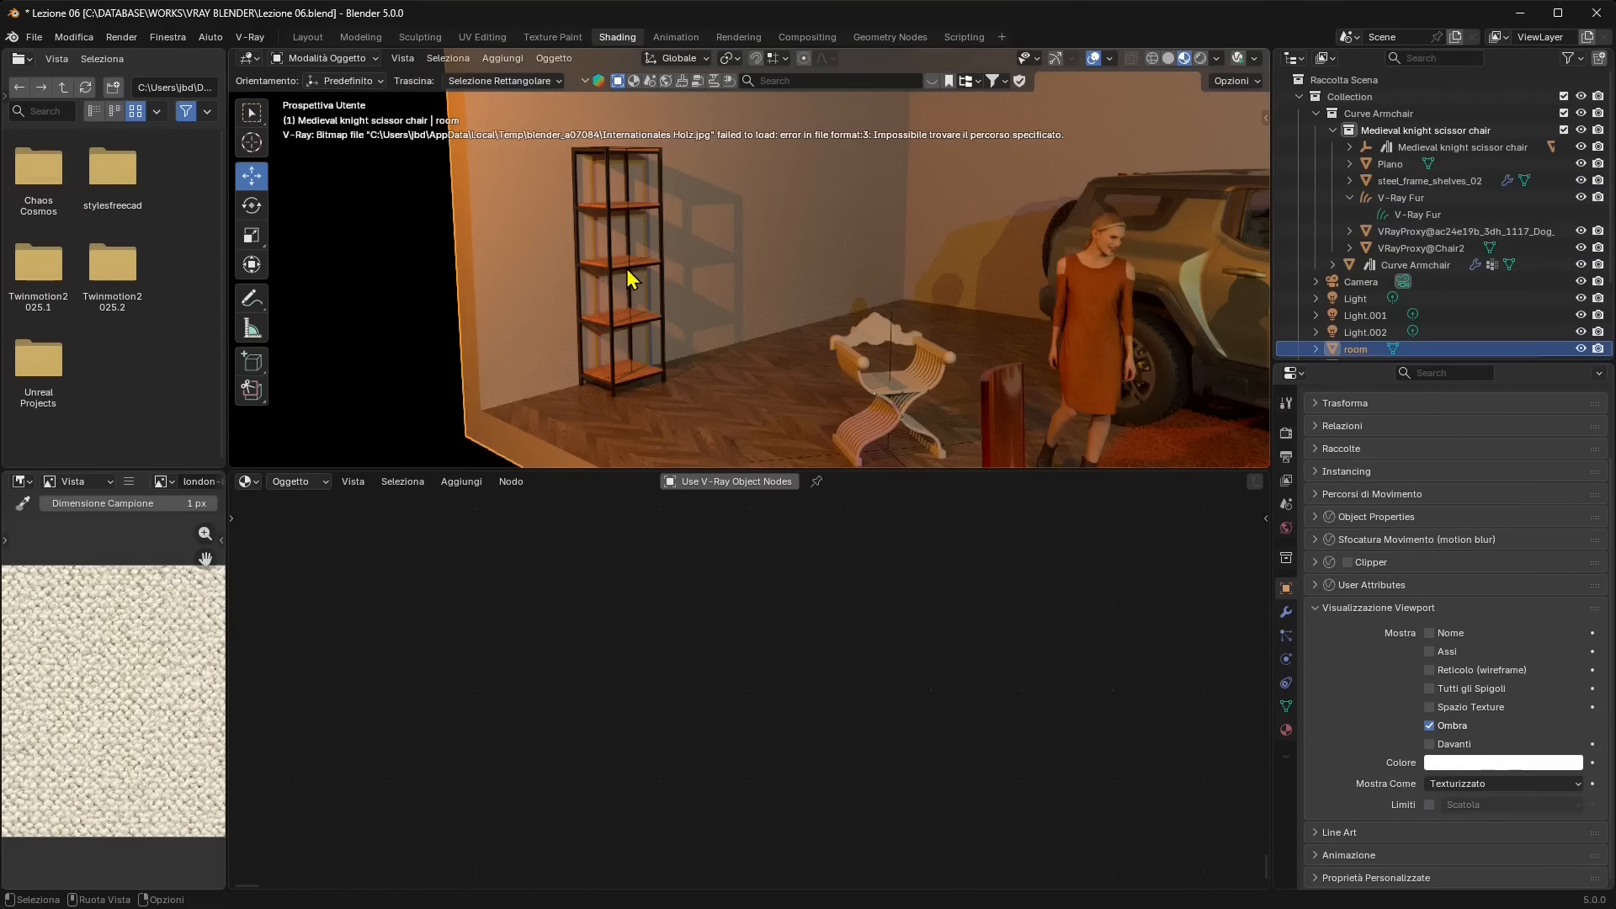
click(663, 266)
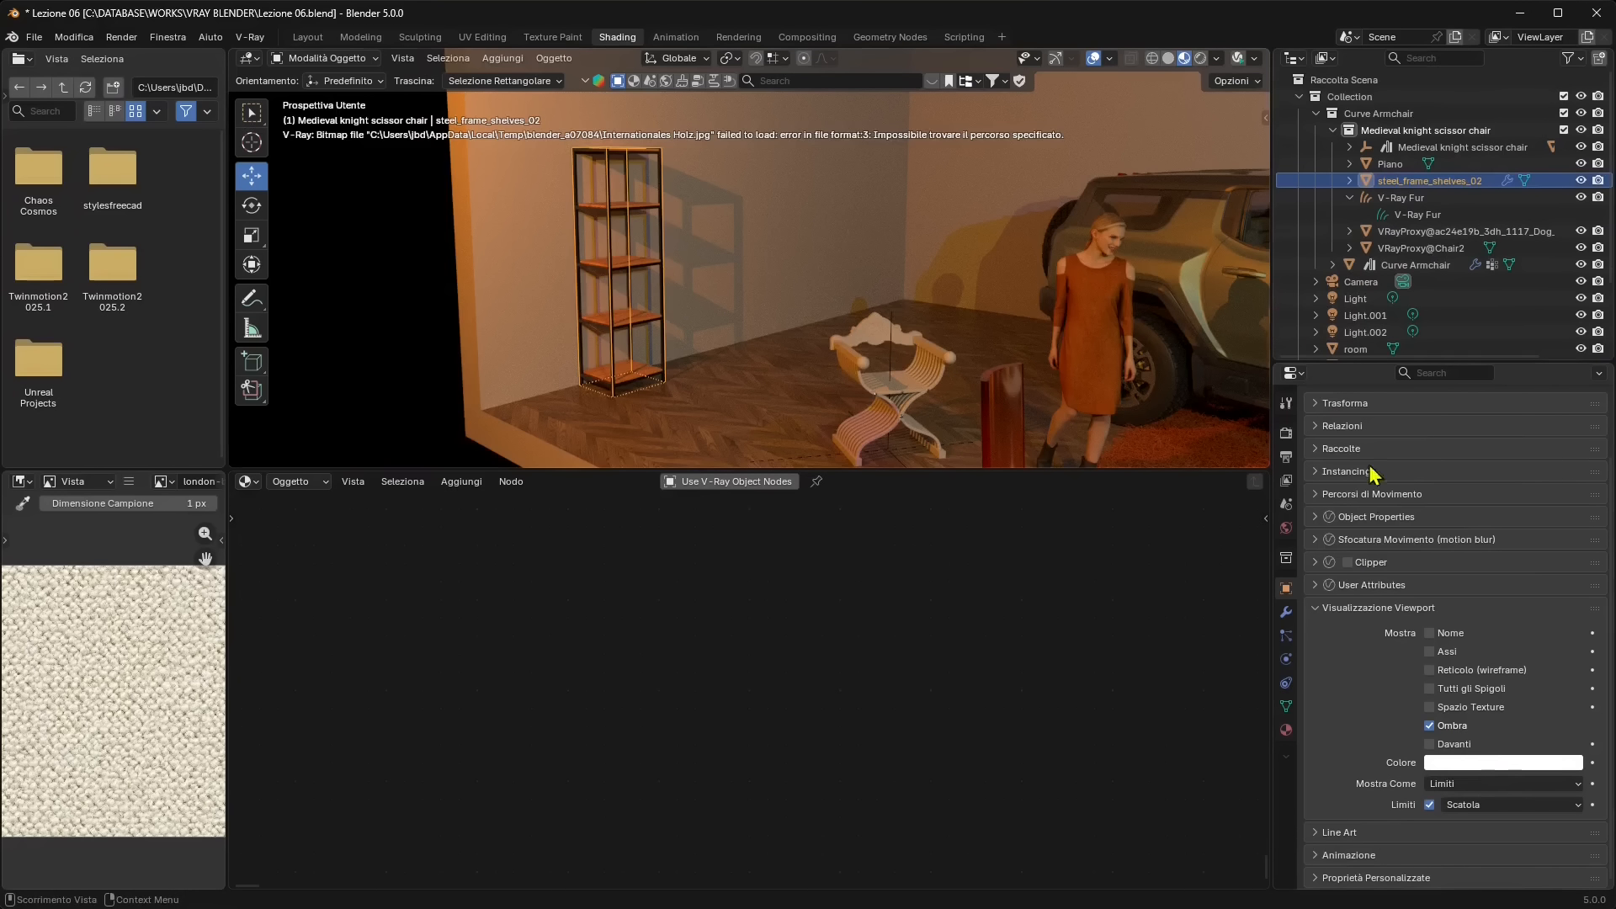
click(1468, 808)
click(1477, 808)
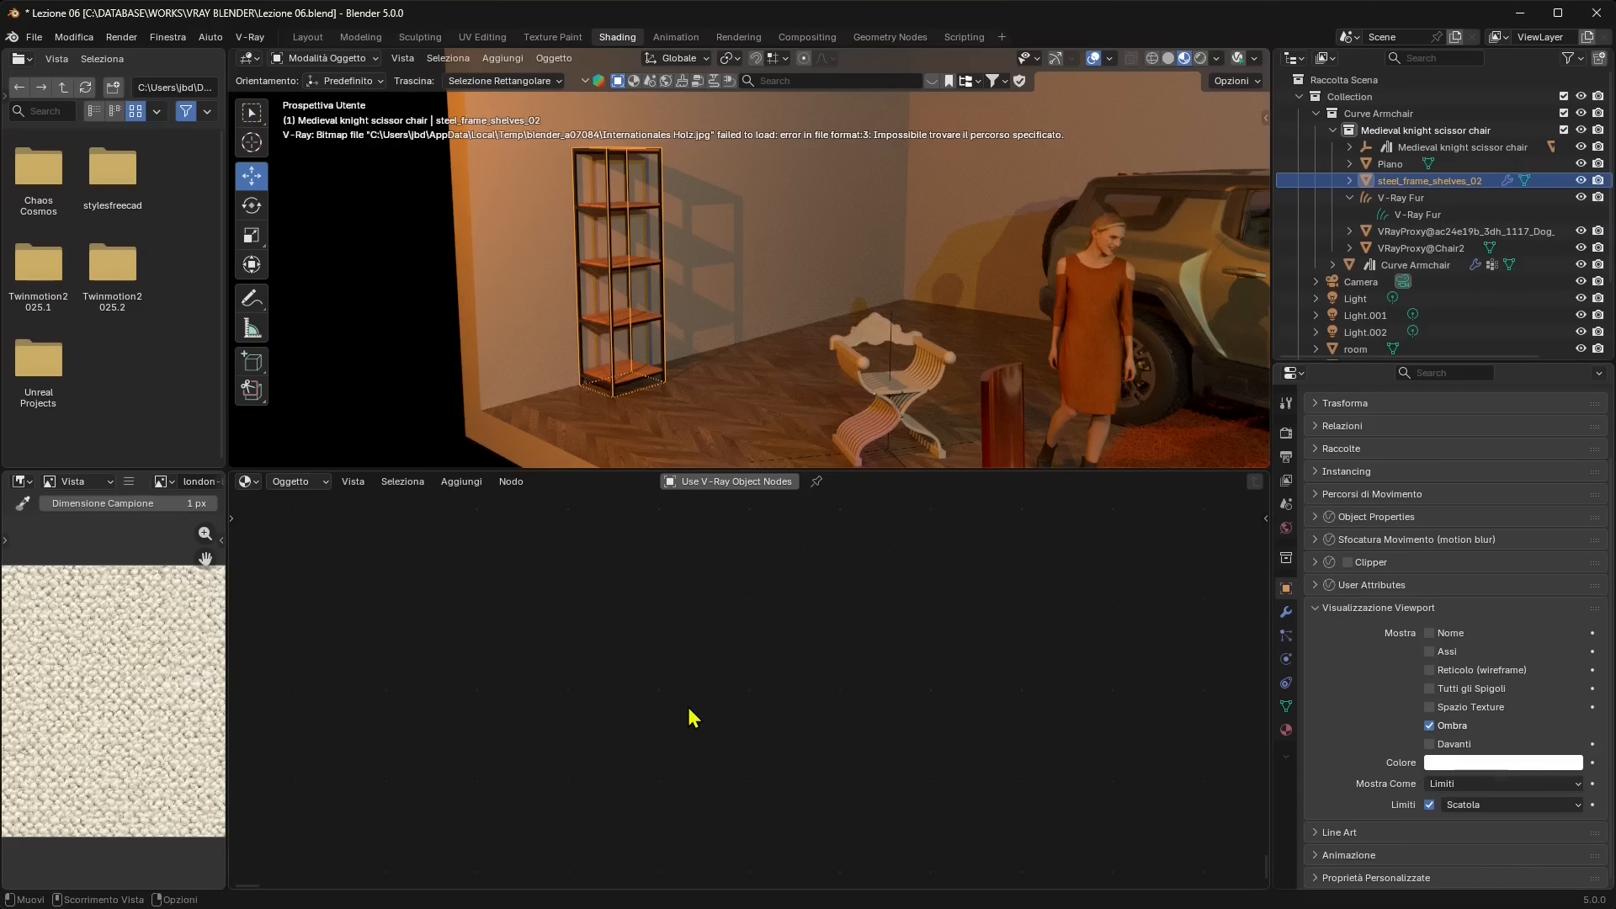
Select the steel frame shelves and switch the node editor from Oggetto to Shader to show their material nodes
click(626, 318)
click(613, 321)
click(319, 481)
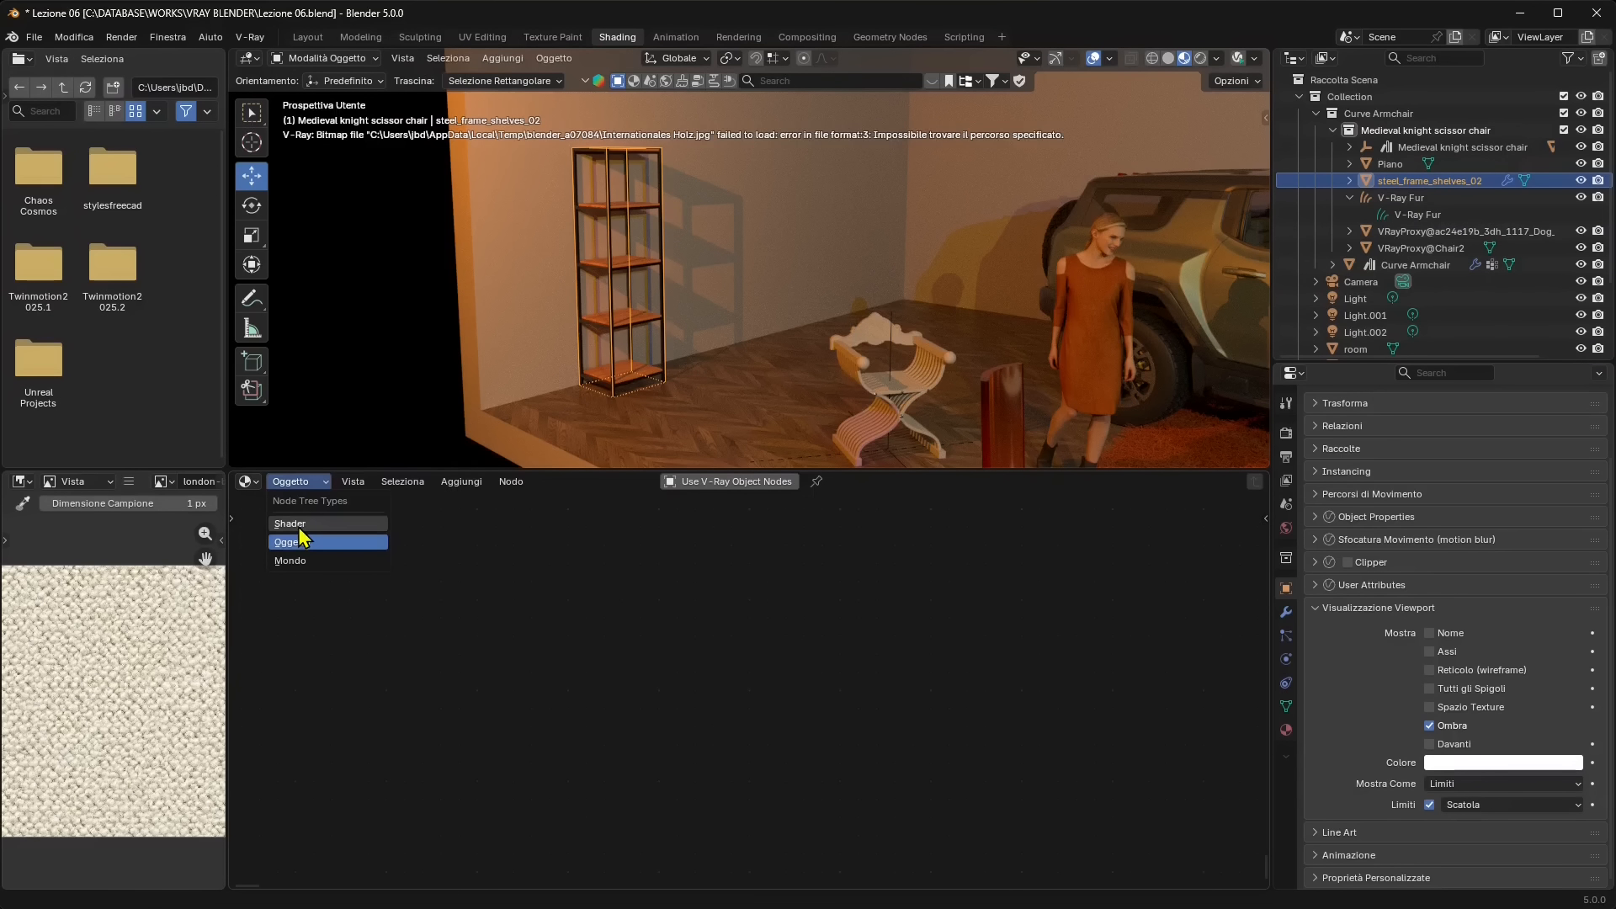
click(299, 525)
click(293, 487)
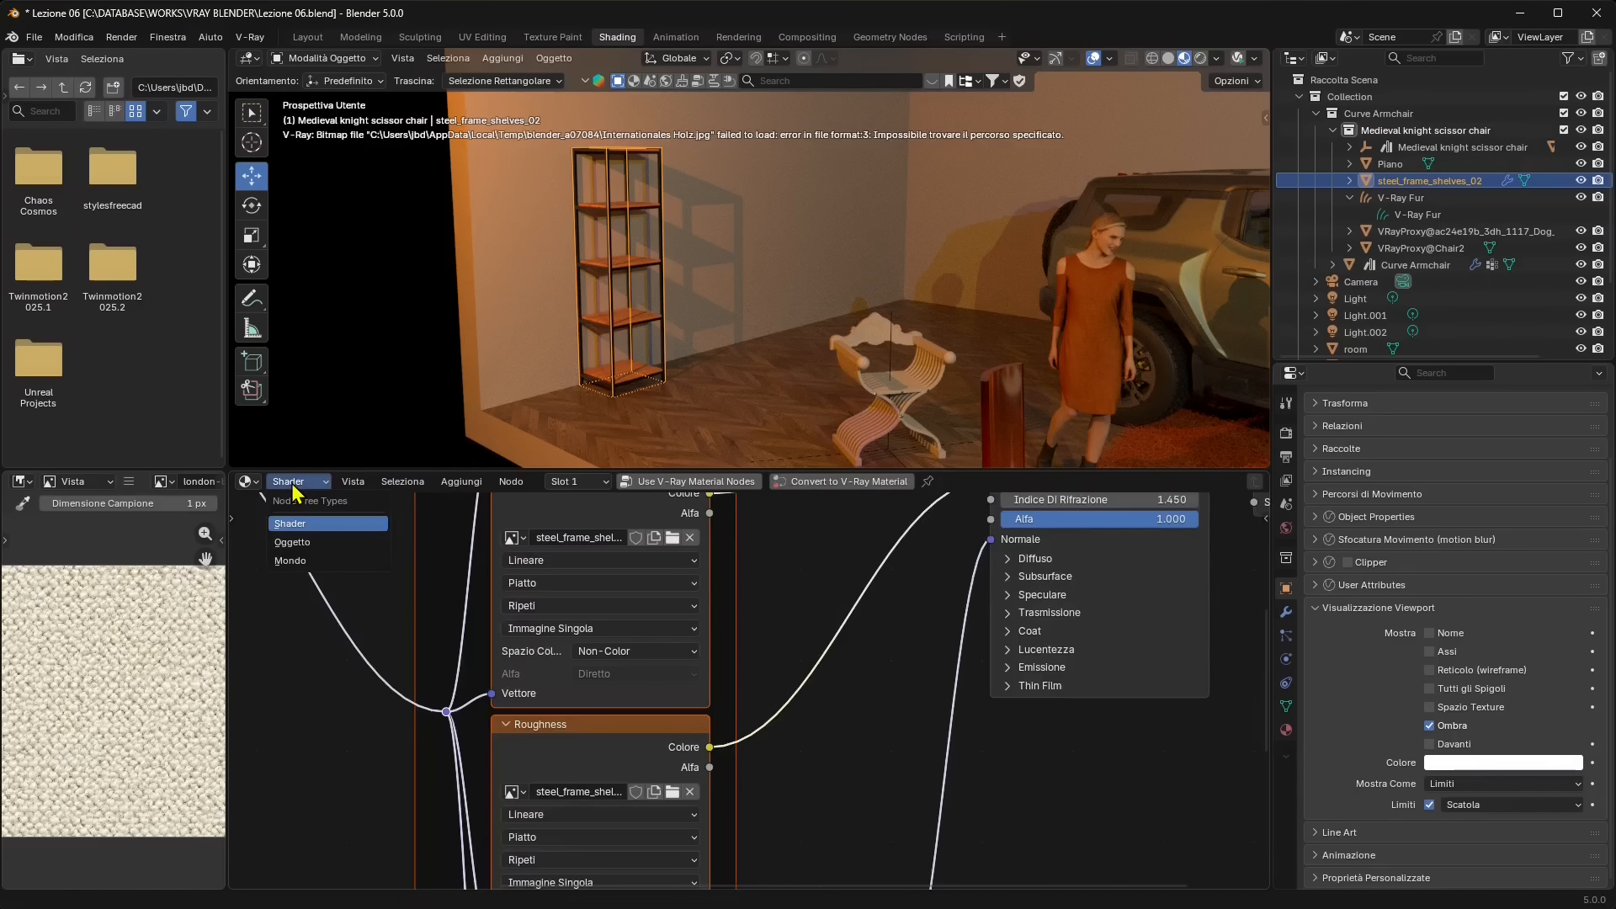
Convert the shelves' original node material to a V-Ray material
scroll(671, 663, down, 6)
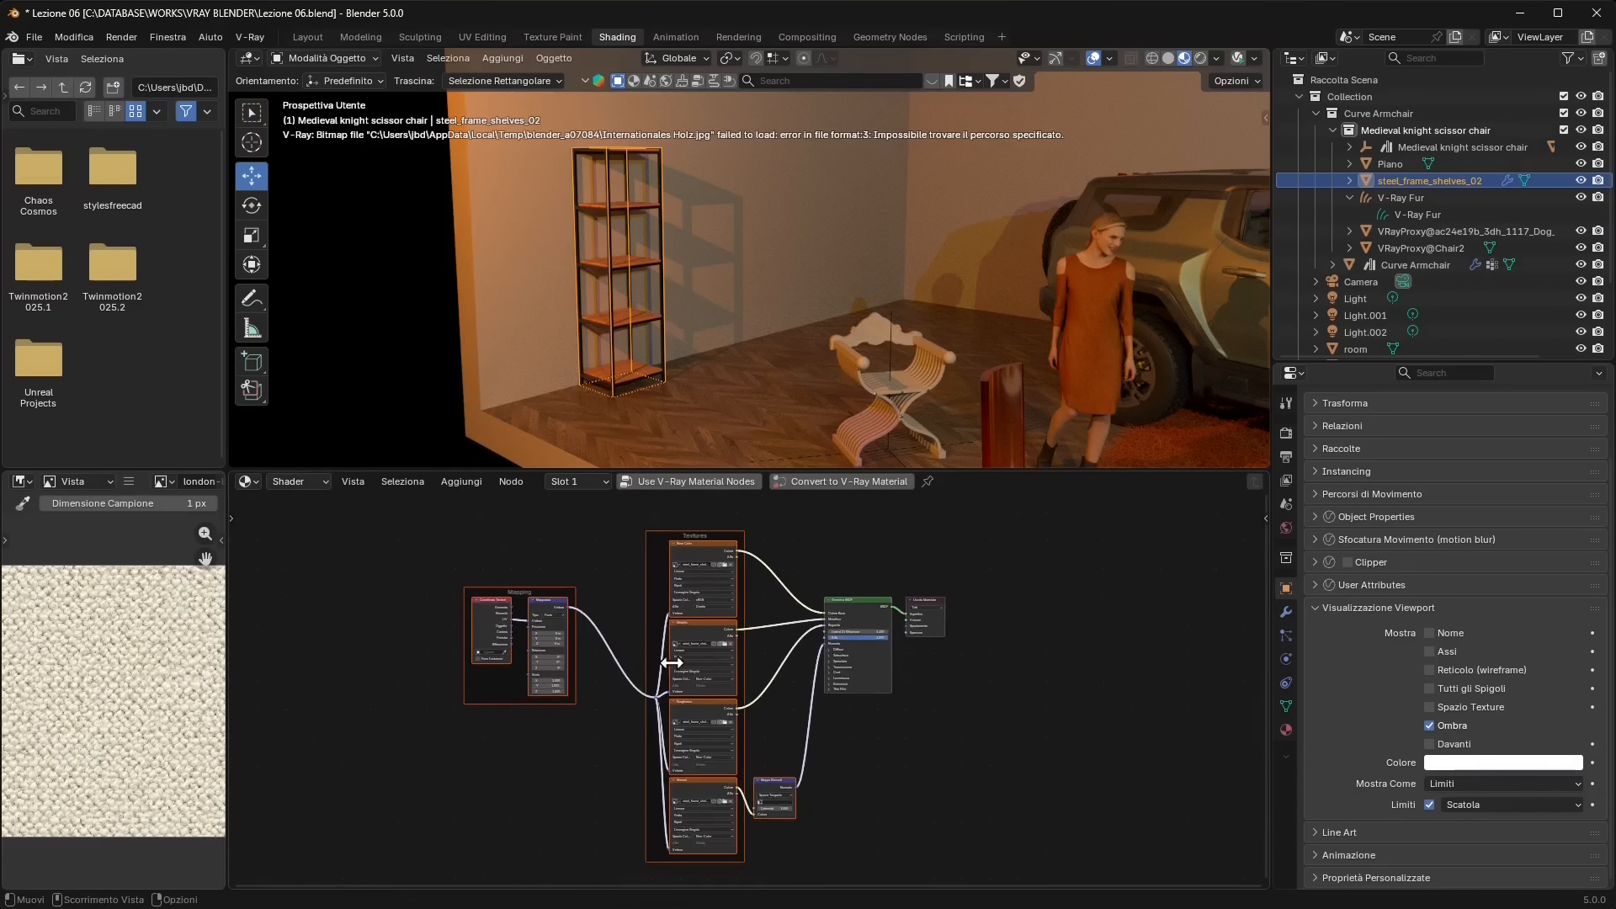
scroll(719, 683, up, 1)
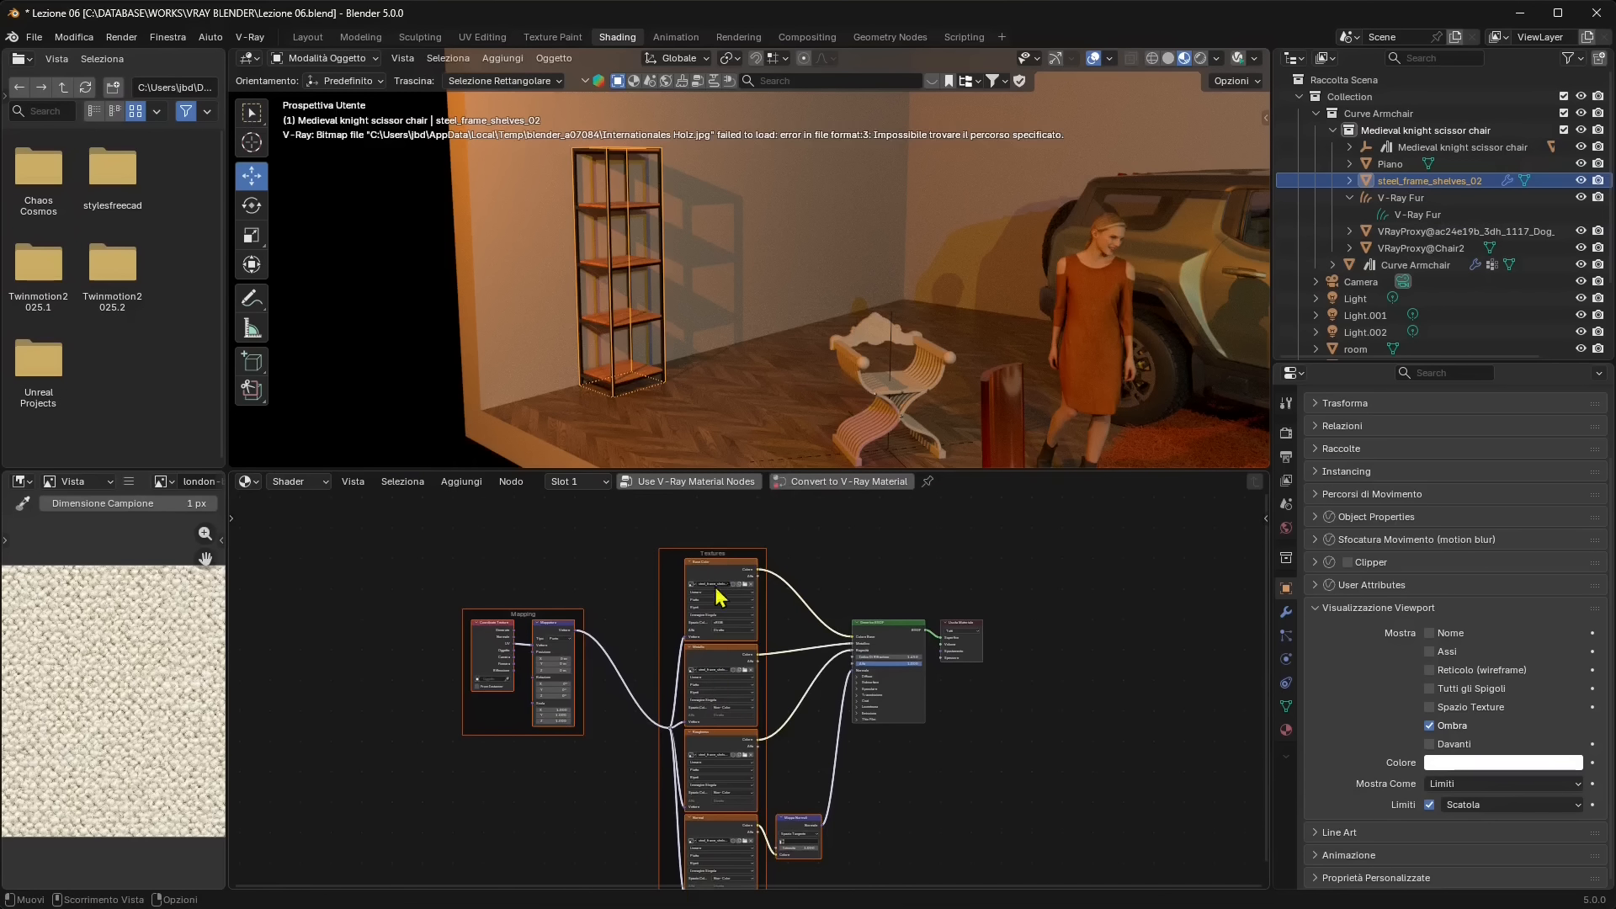
middle_drag(830, 812, 707, 766)
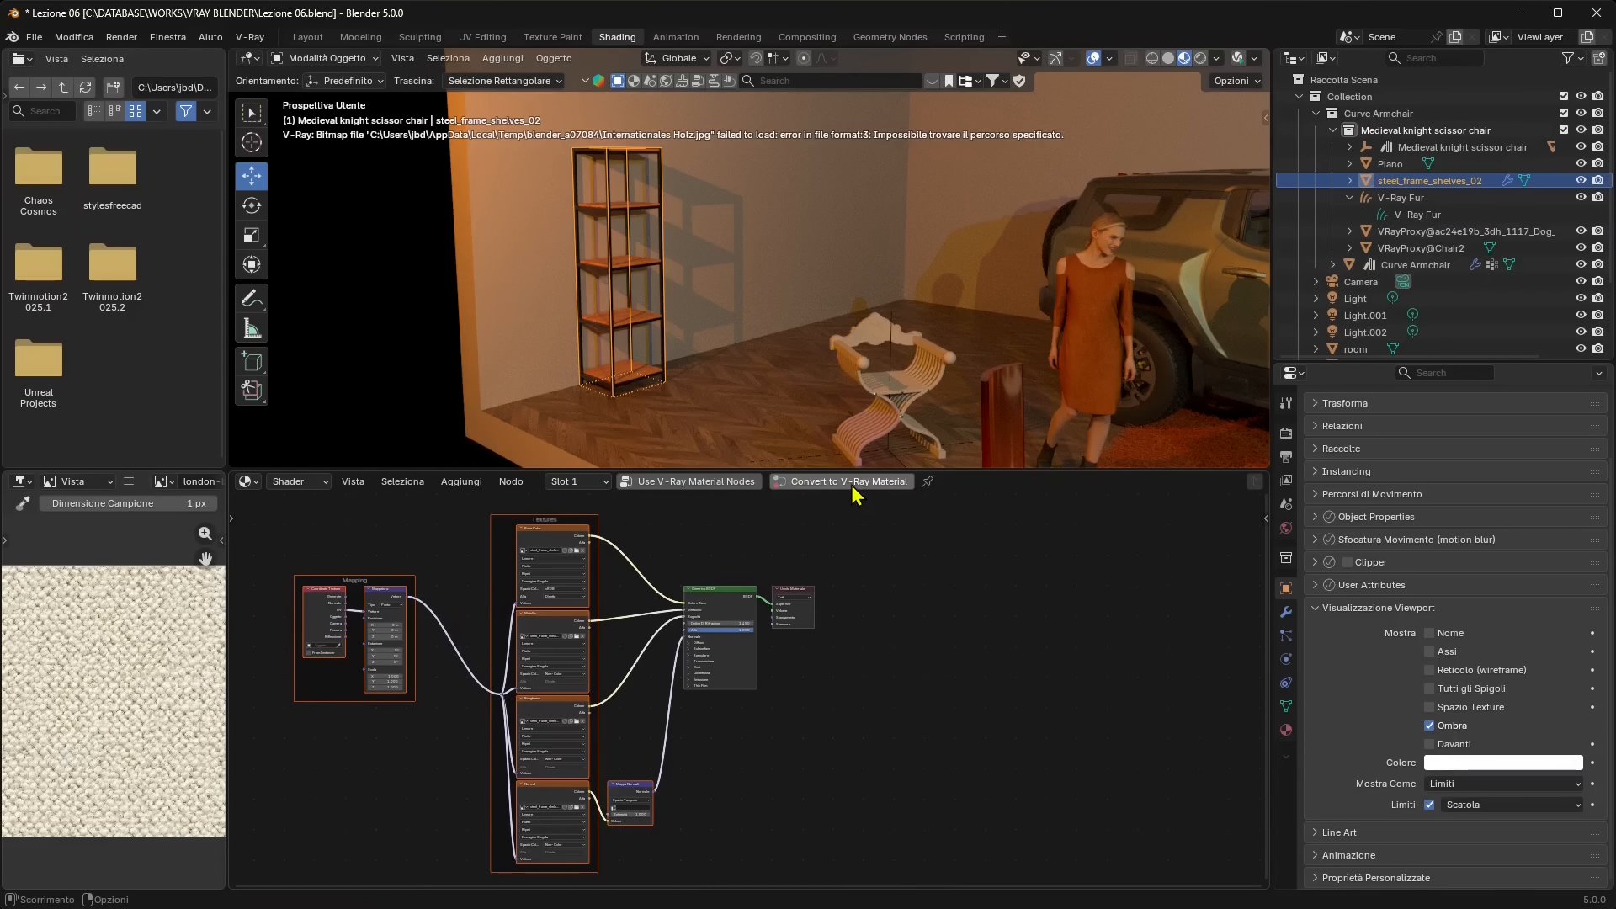
click(855, 494)
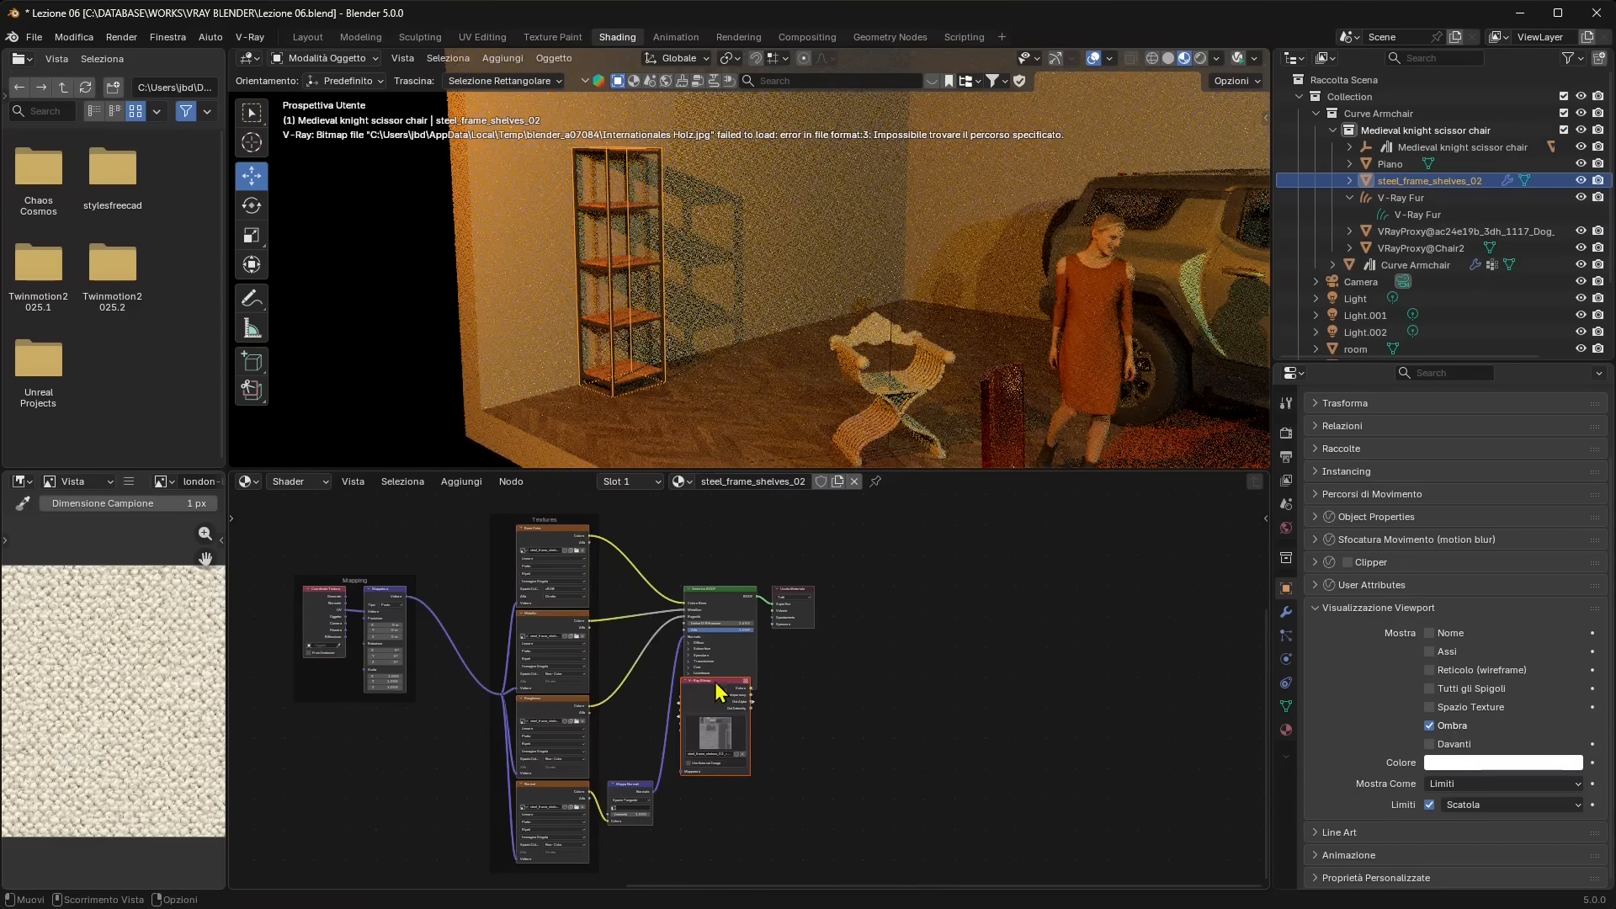
Move the stacked V-Ray nodes clear of the Generico BSDF, and spread out the overlapping Bitmap, Color Arithmetic and Luminance nodes beyond Uscita Materiale
drag(722, 691, 975, 611)
scroll(1059, 686, up, 3)
middle_drag(994, 690, 594, 735)
scroll(690, 699, up, 2)
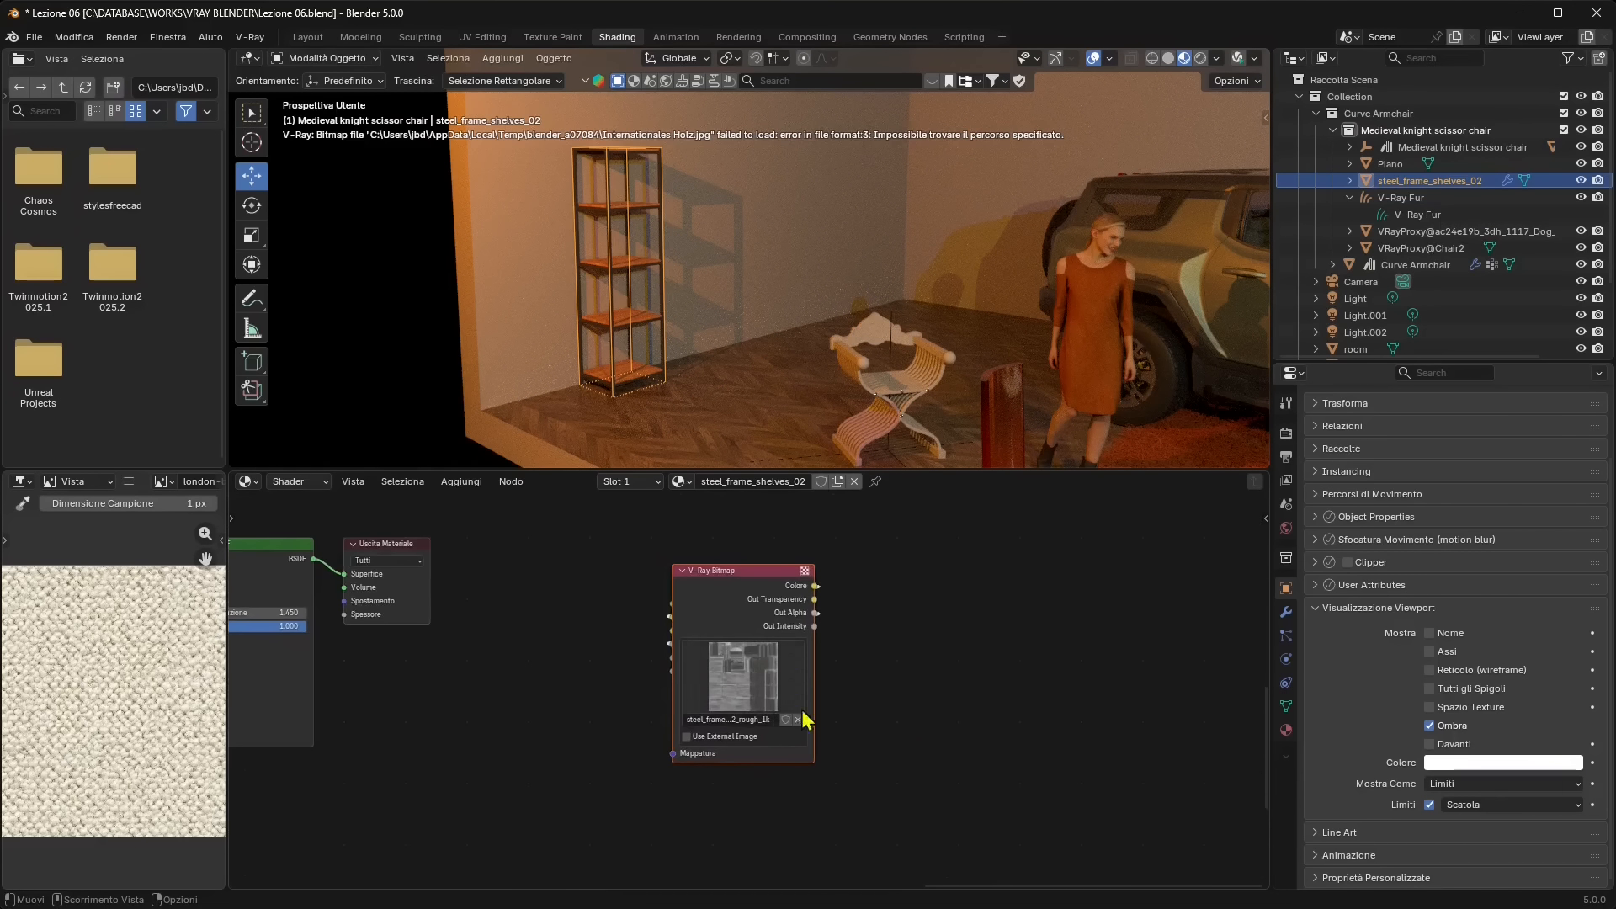
click(745, 582)
drag(744, 586, 539, 660)
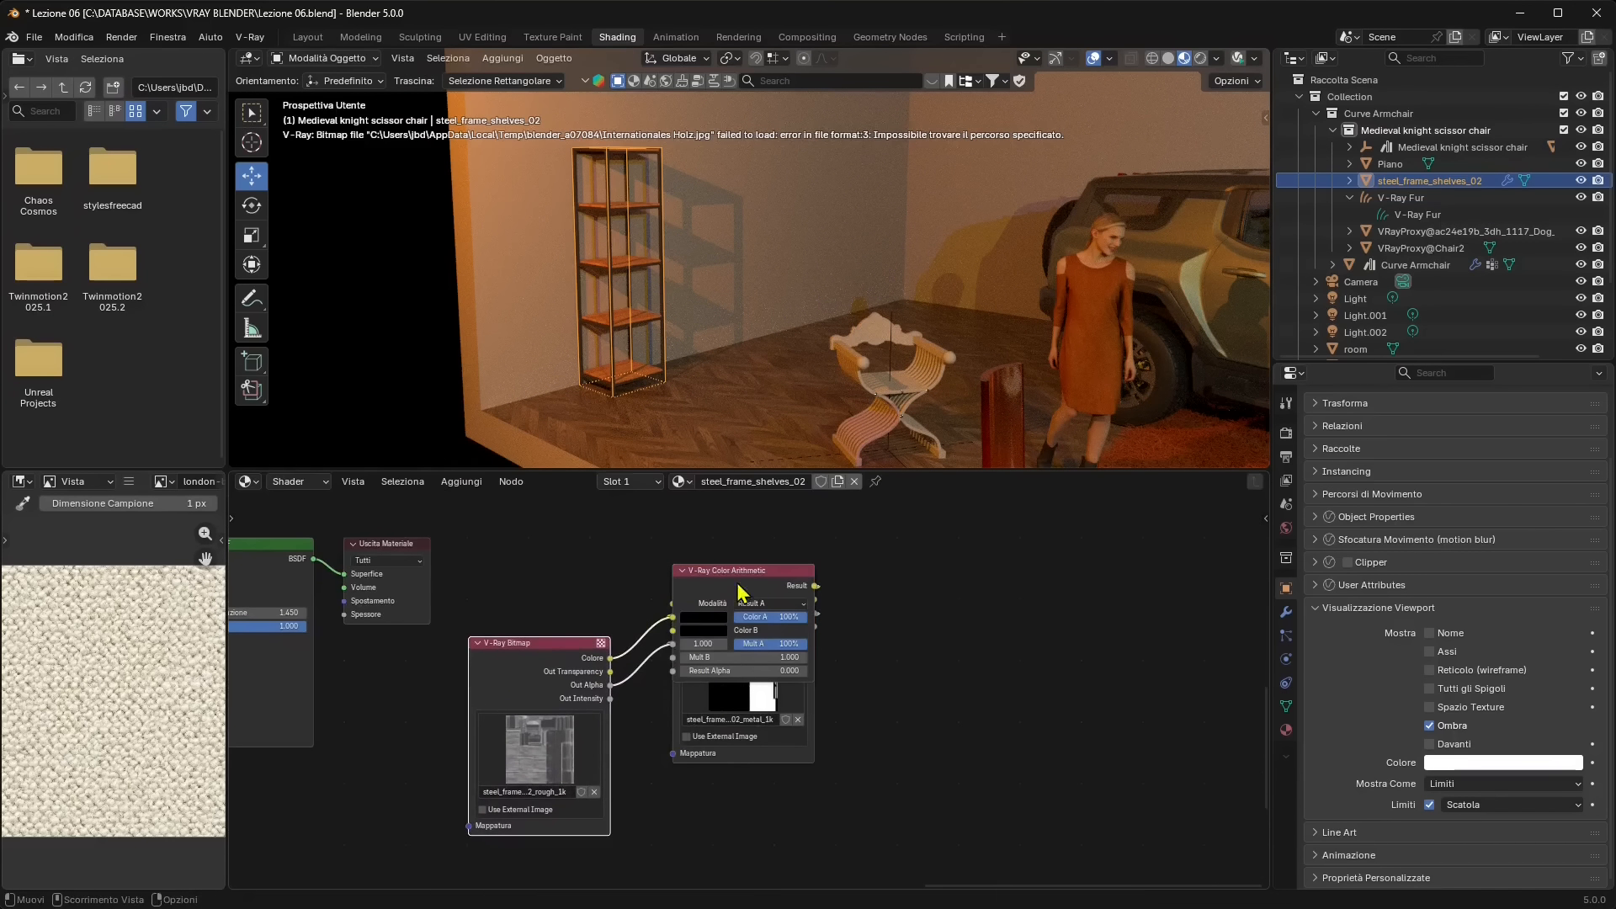
drag(745, 579, 682, 783)
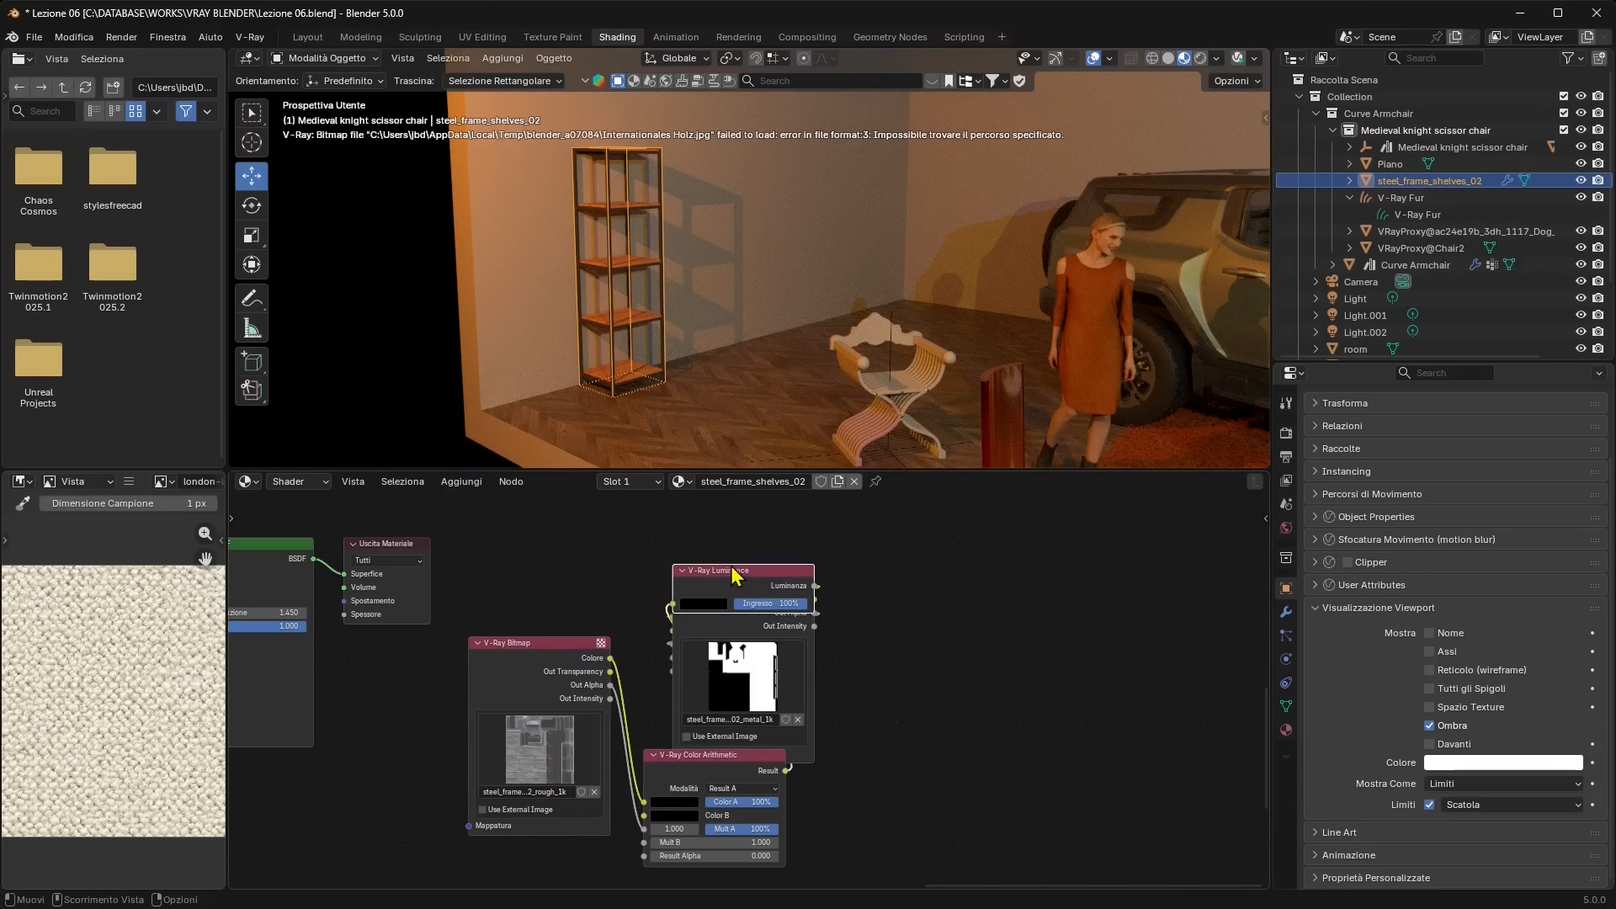
drag(733, 572, 960, 585)
drag(758, 574, 599, 557)
Arrange the metal map's V-Ray Bitmap, Color Arithmetic and Luminance nodes in a separate row above the roughness nodes
scroll(800, 564, down, 2)
scroll(801, 562, down, 1)
middle_drag(688, 660, 688, 702)
scroll(713, 665, up, 1)
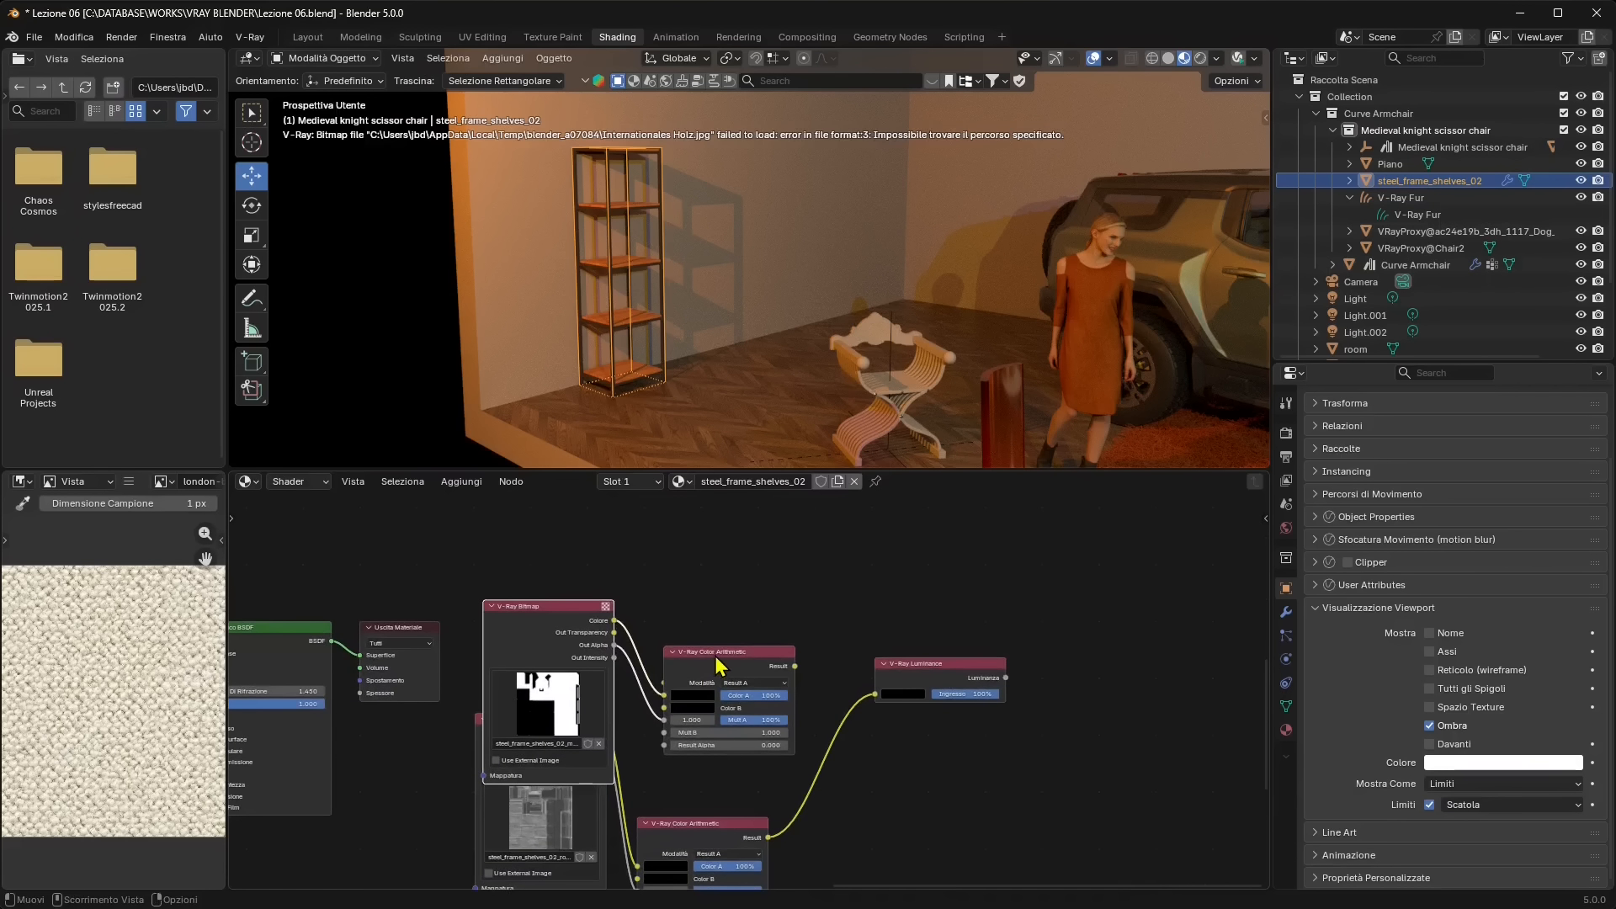
drag(716, 656, 772, 579)
drag(568, 611, 552, 480)
drag(695, 725, 1097, 599)
scroll(1044, 715, up, 3)
middle_drag(926, 720, 855, 682)
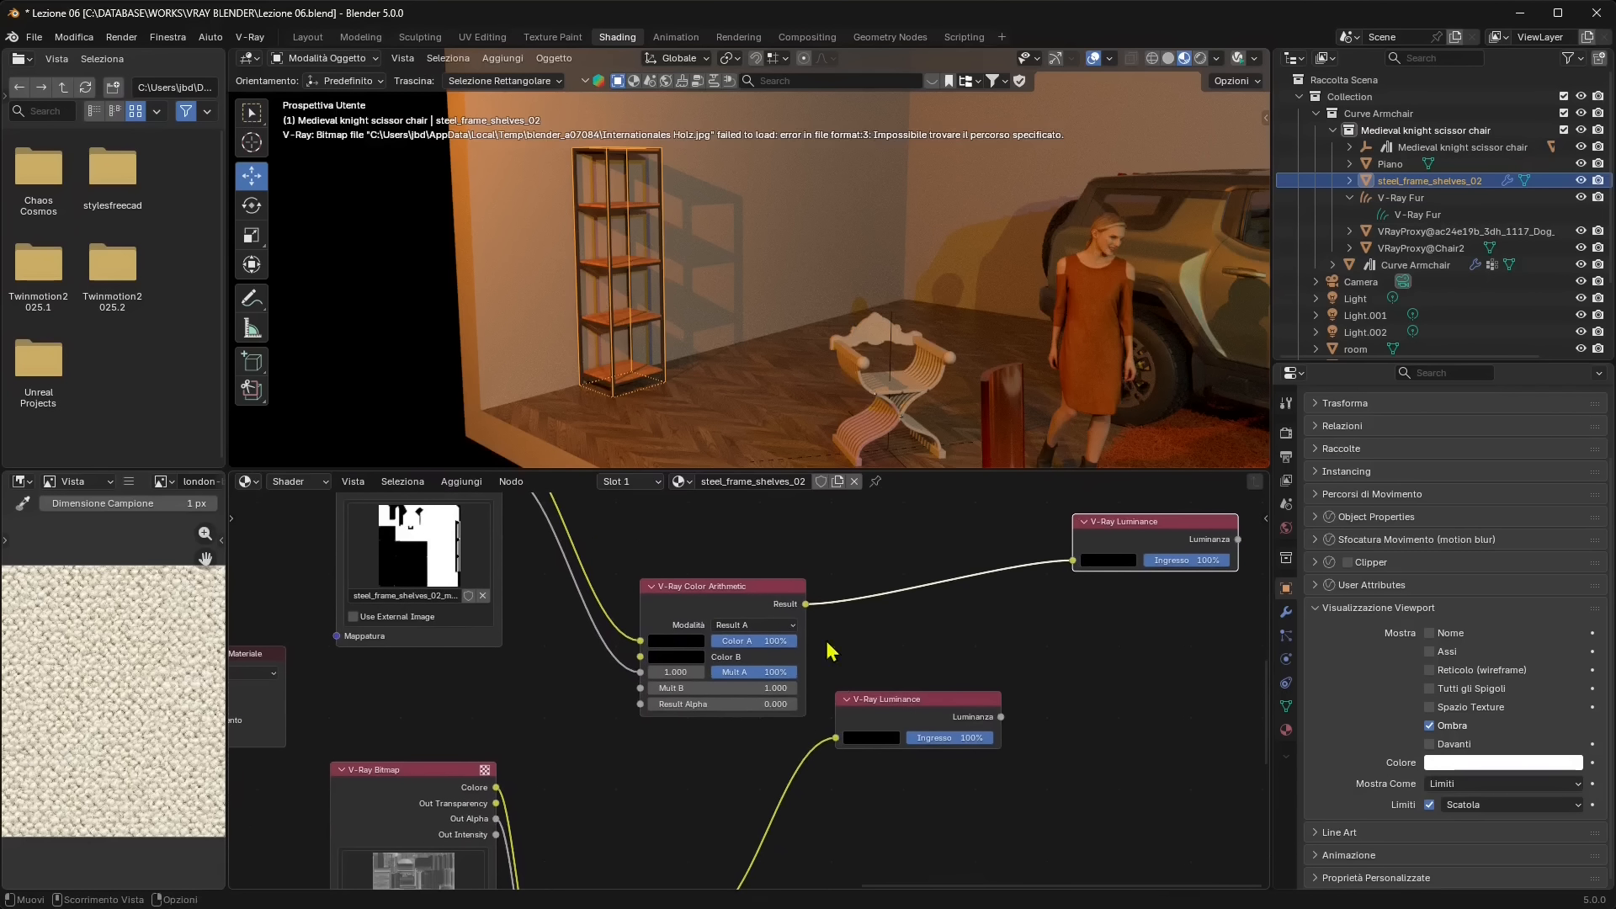
drag(755, 591, 760, 545)
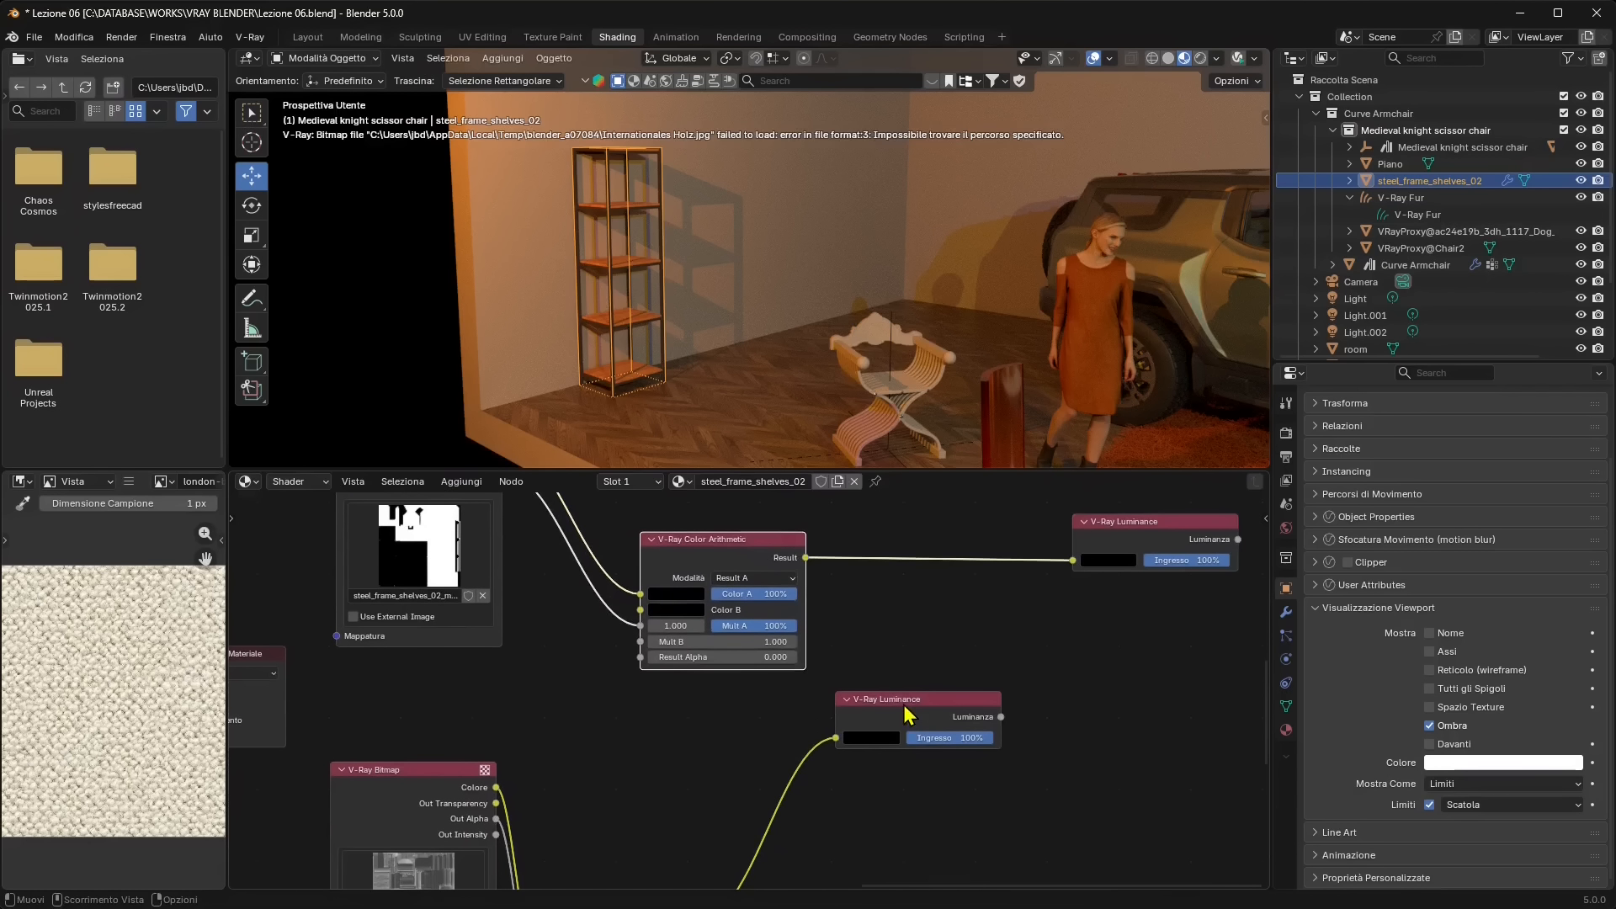
Line up the roughness map's Luminance and Color Arithmetic nodes in a row beside their V-Ray Bitmap
click(906, 708)
scroll(824, 788, down, 2)
middle_drag(823, 797, 867, 620)
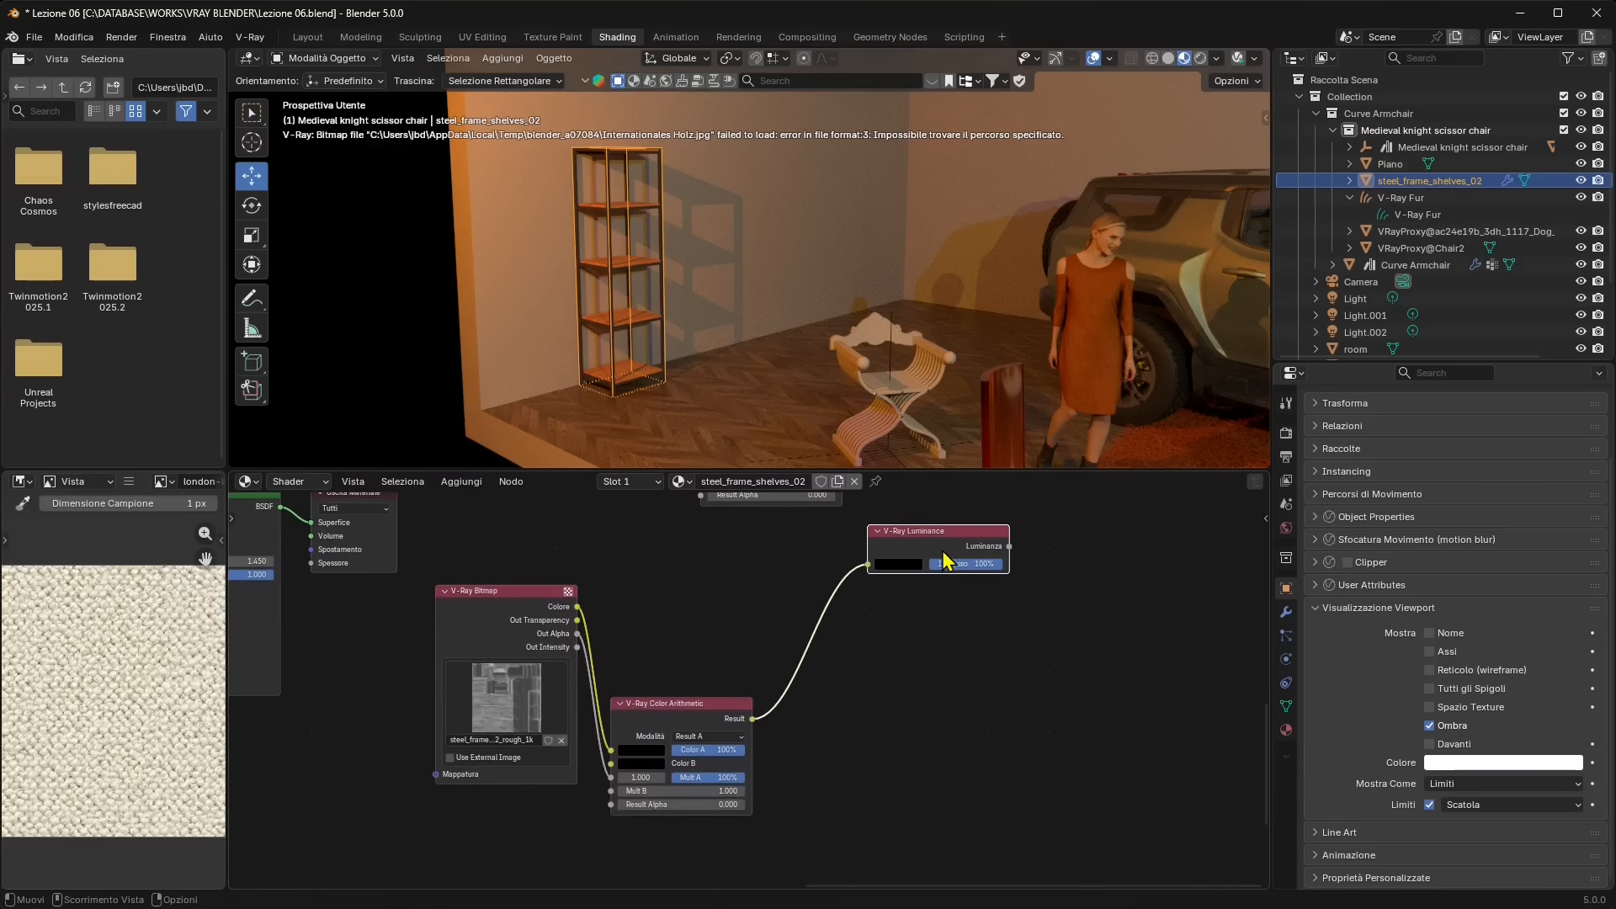
drag(949, 536, 1020, 642)
drag(660, 747, 730, 698)
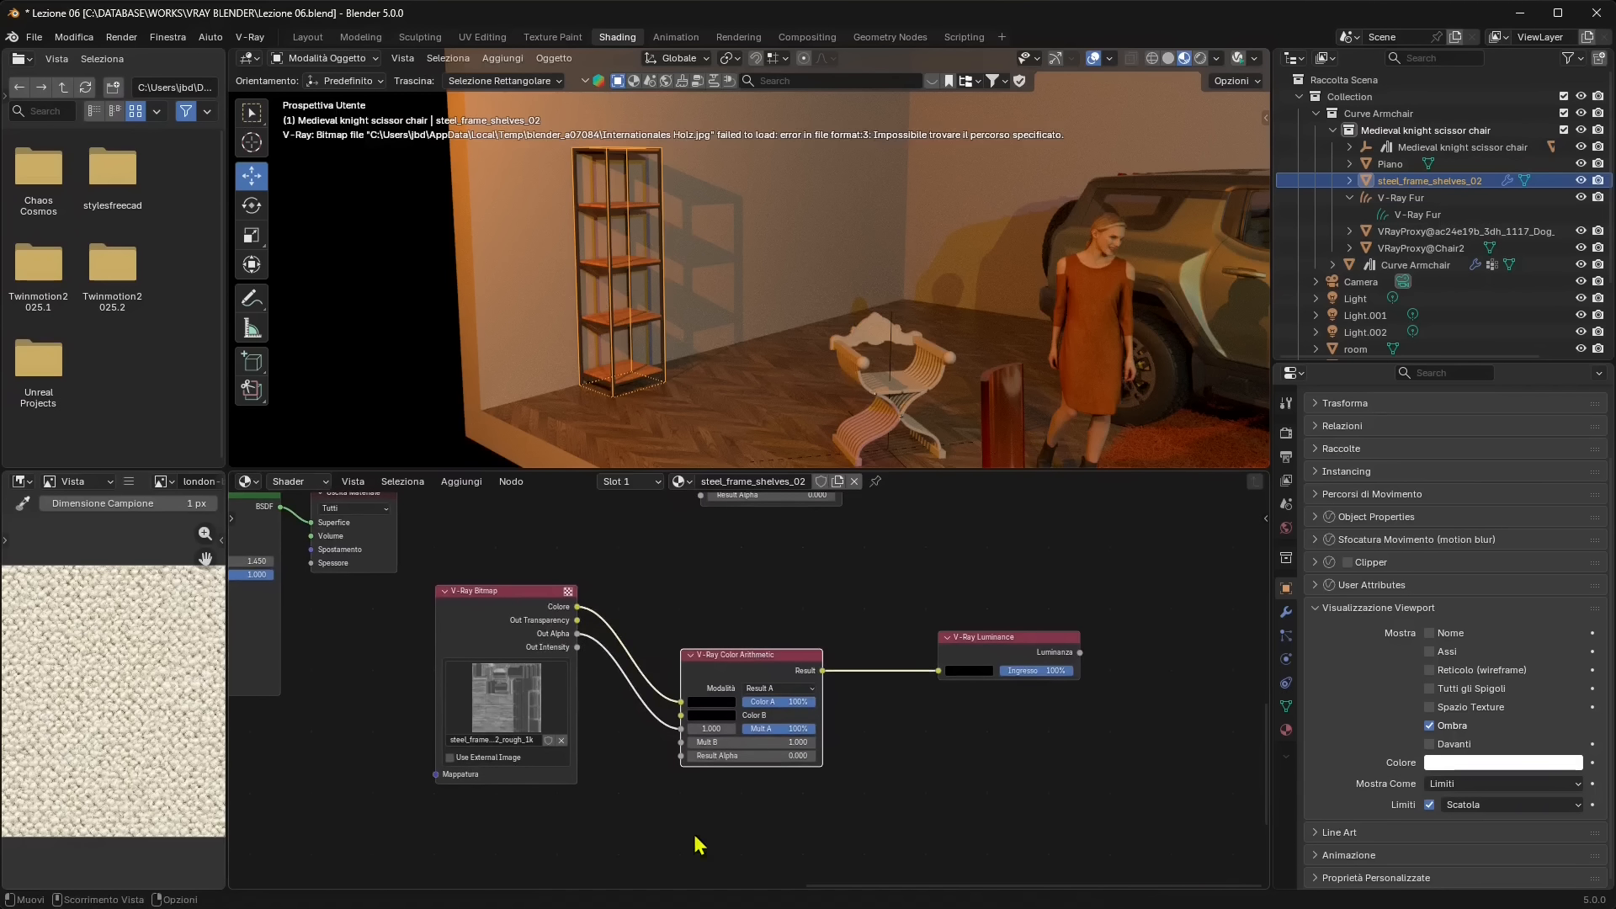
Examine the upper part of the shelves up close and reselect the shelves to show their material nodes
shift+middle_drag(622, 330, 740, 325)
scroll(664, 311, up, 2)
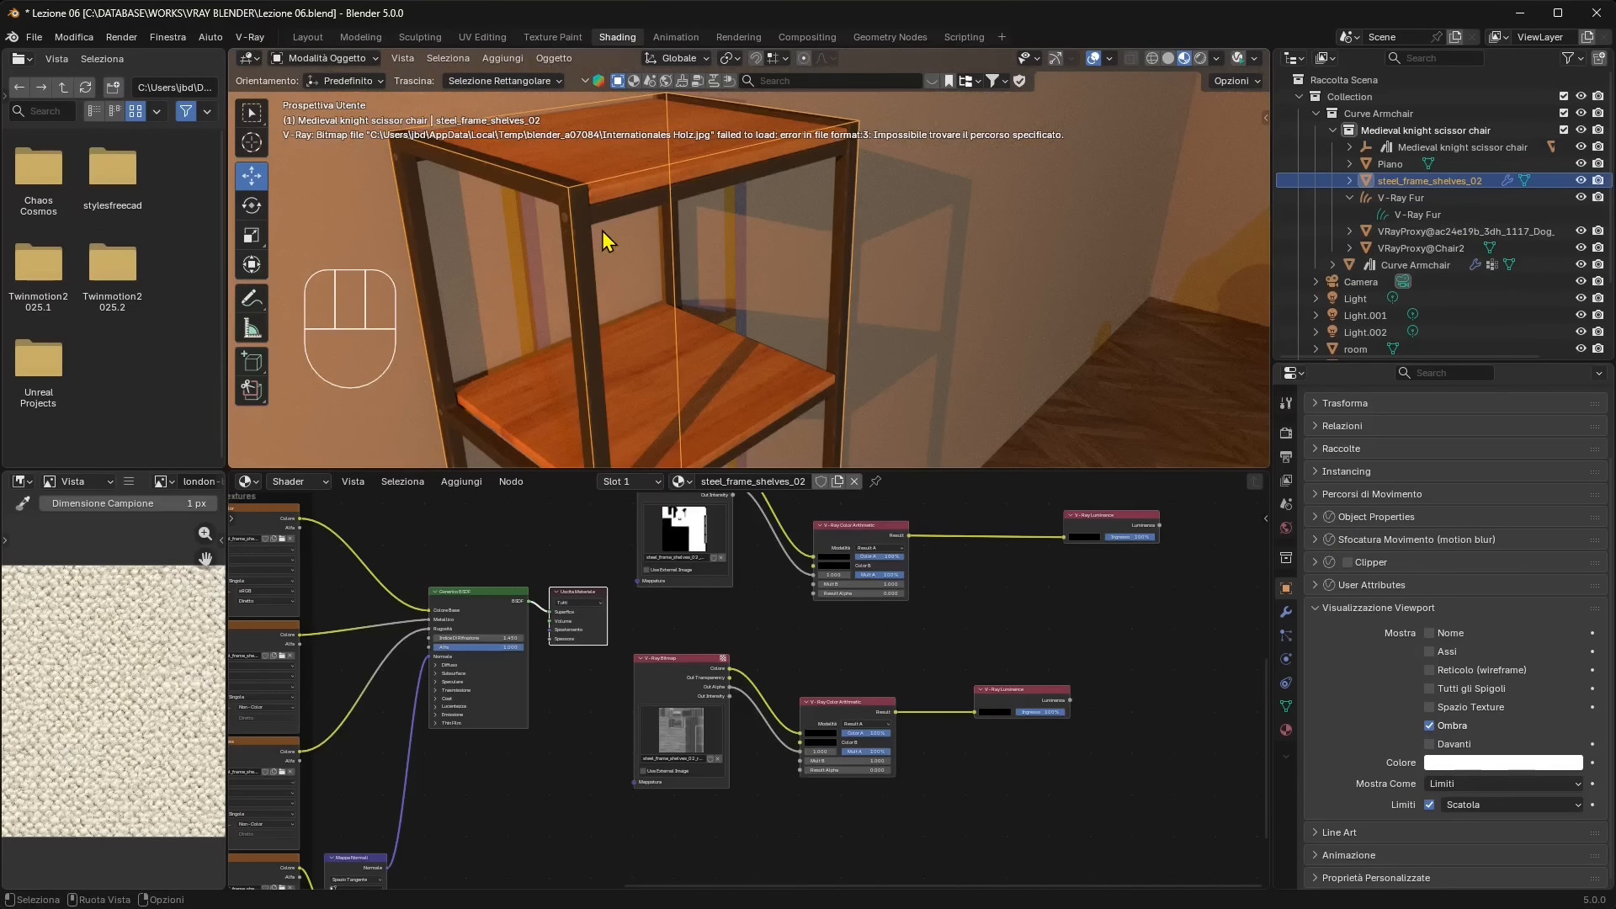
click(732, 261)
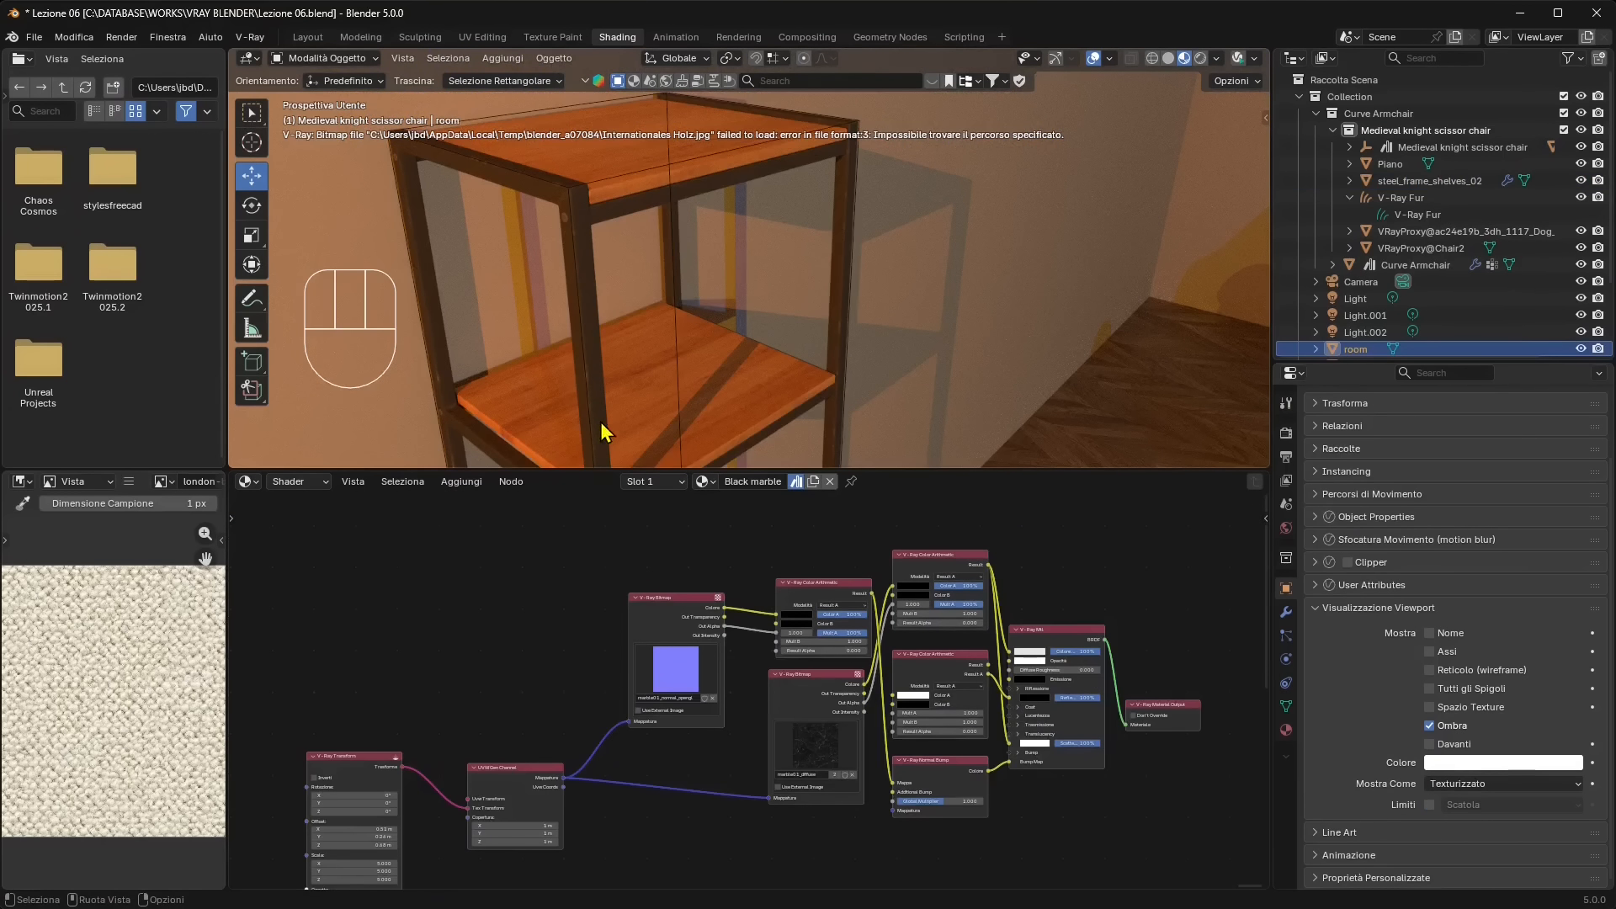
click(578, 192)
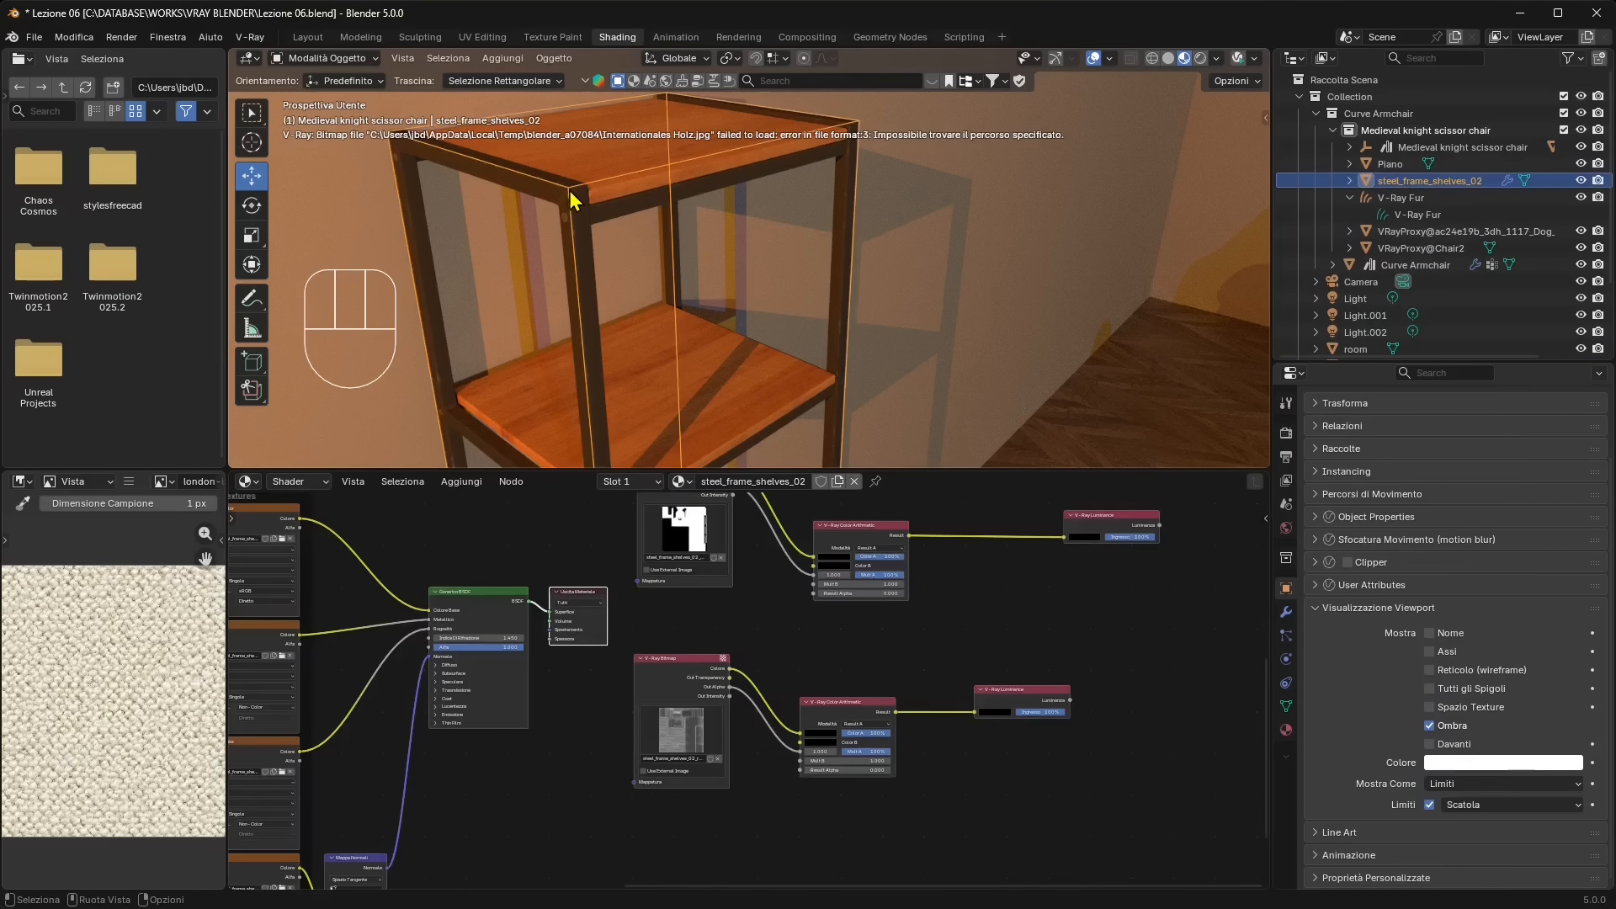
Delete the Generico BSDF and Uscita Materiale nodes from the shelves' material
scroll(621, 693, down, 3)
middle_drag(668, 693, 951, 714)
scroll(826, 660, up, 8)
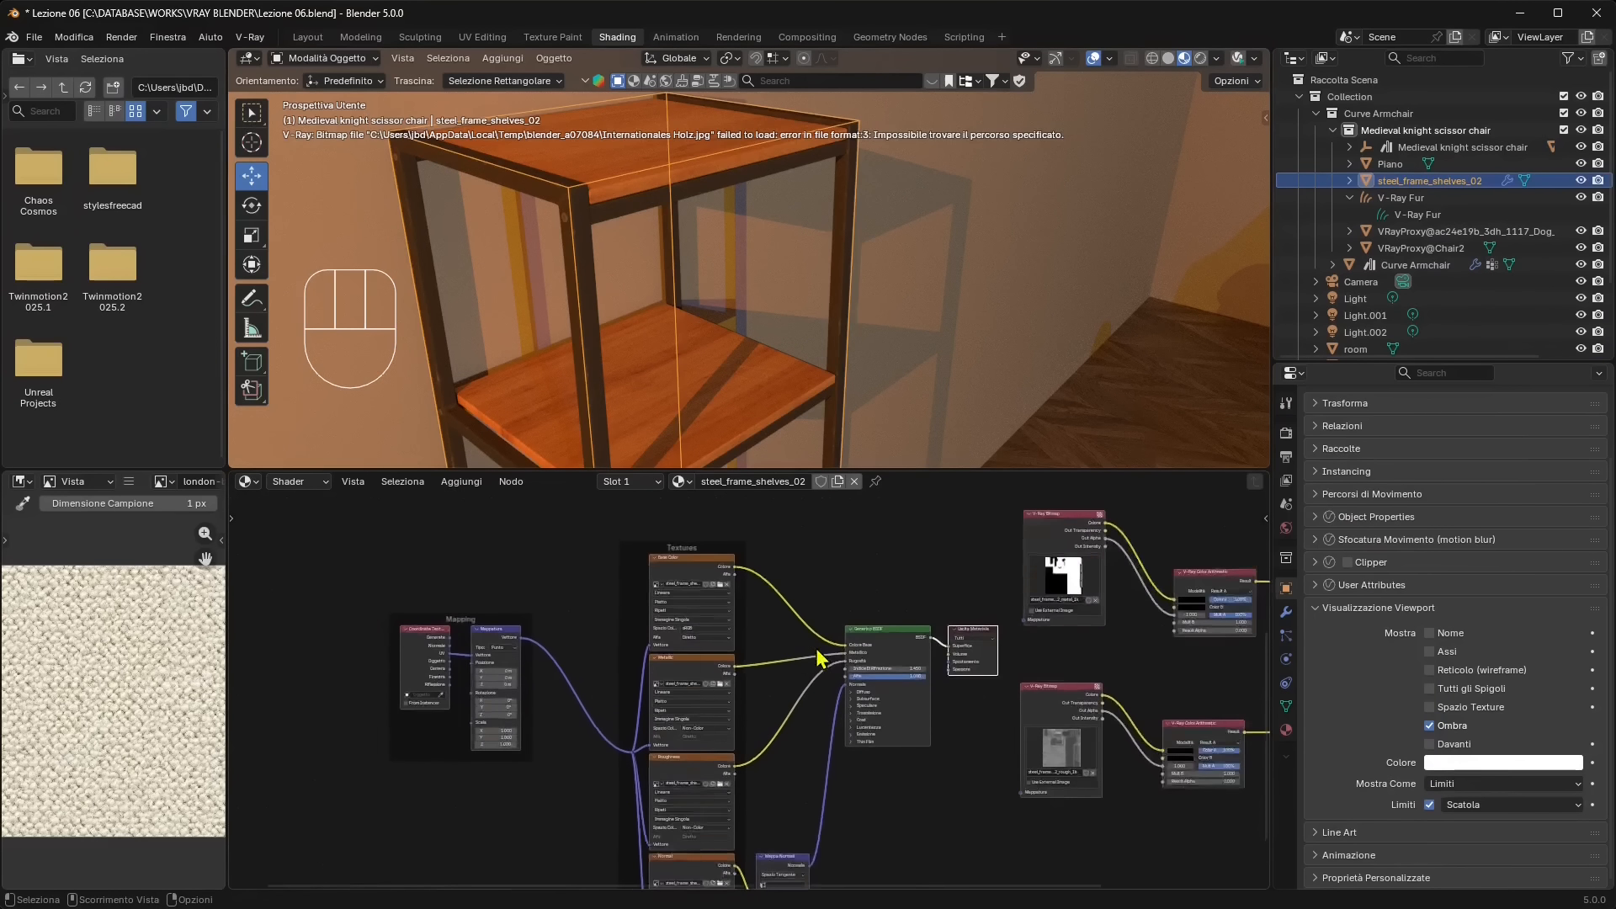
drag(943, 604, 880, 636)
drag(1060, 600, 982, 655)
scroll(859, 674, up, 1)
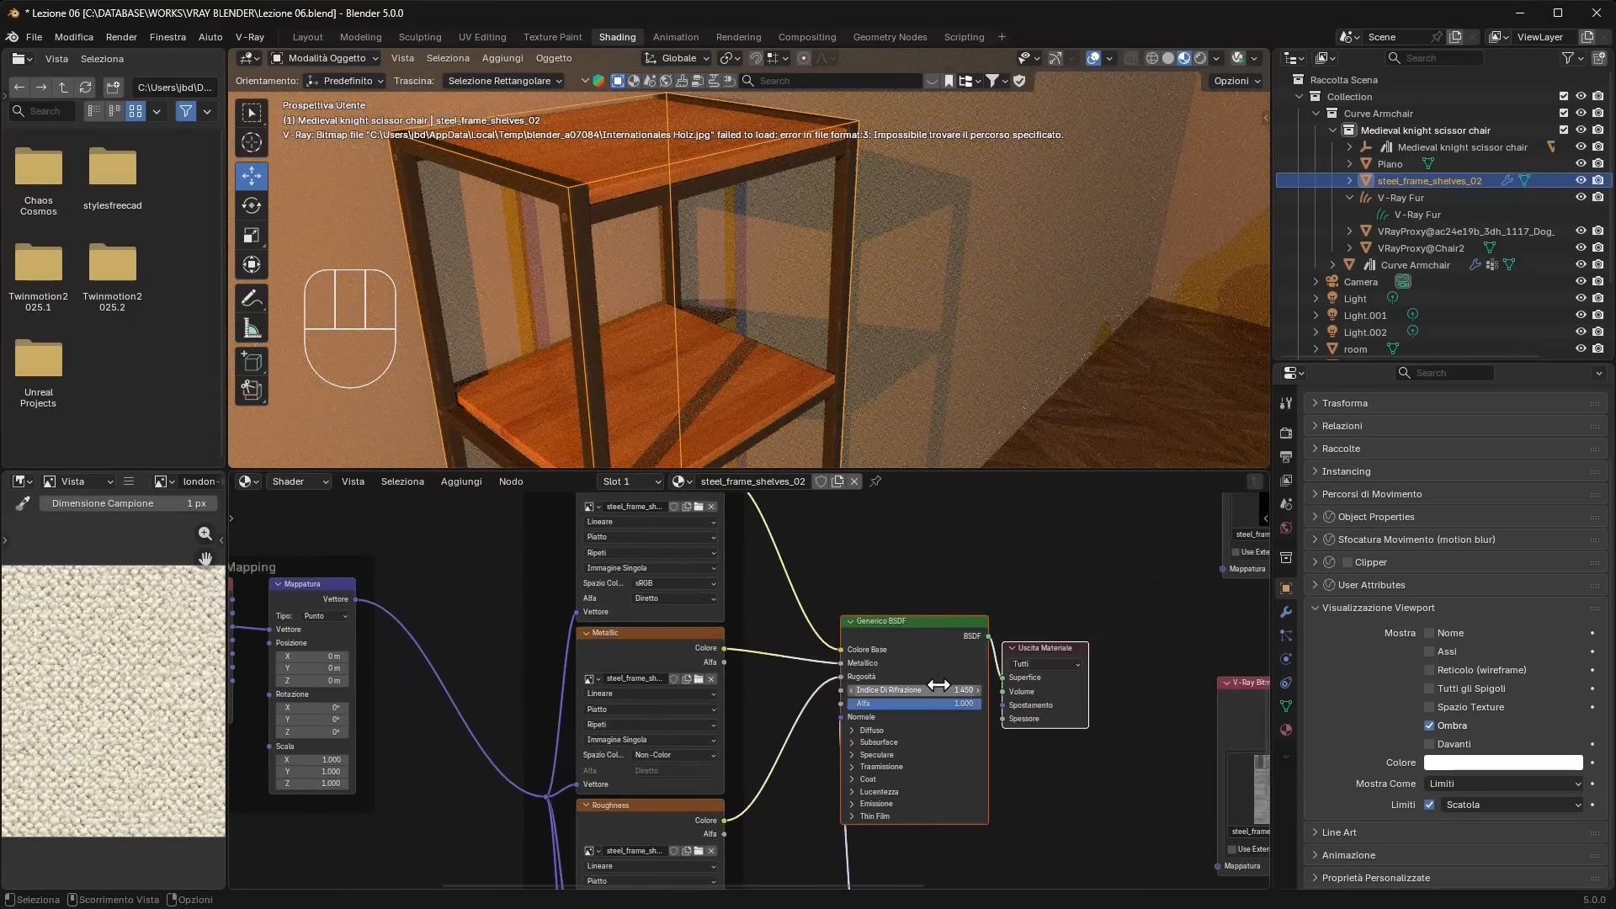
key(Delete)
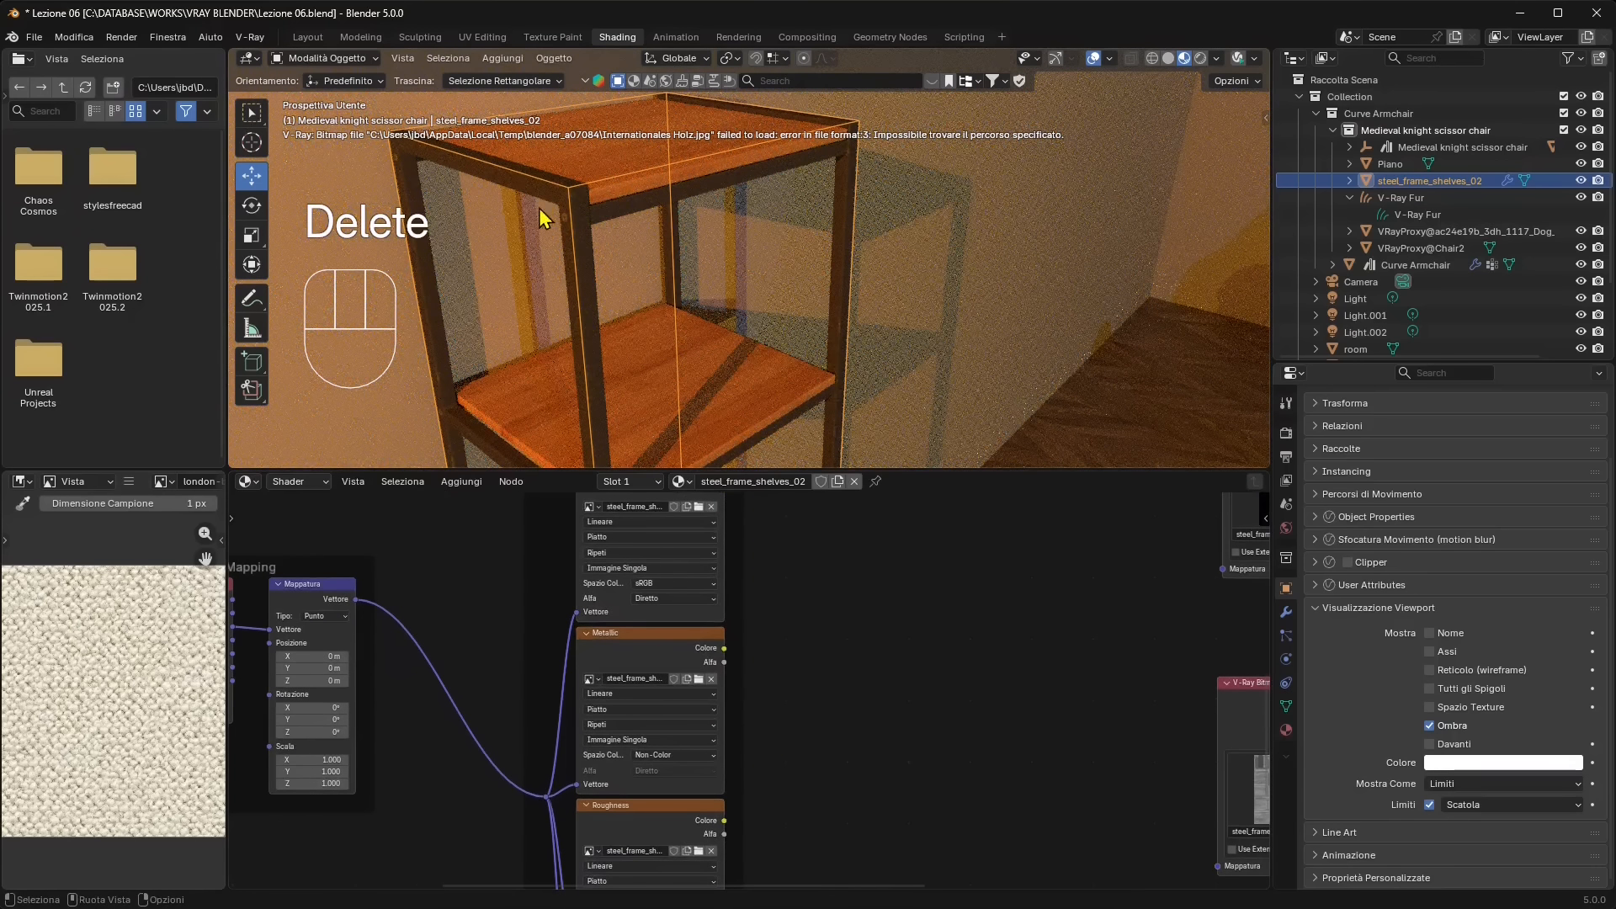
Examine the Mapping frame and move its Mappatura node slightly away from Coordinate Texture
scroll(747, 691, down, 3)
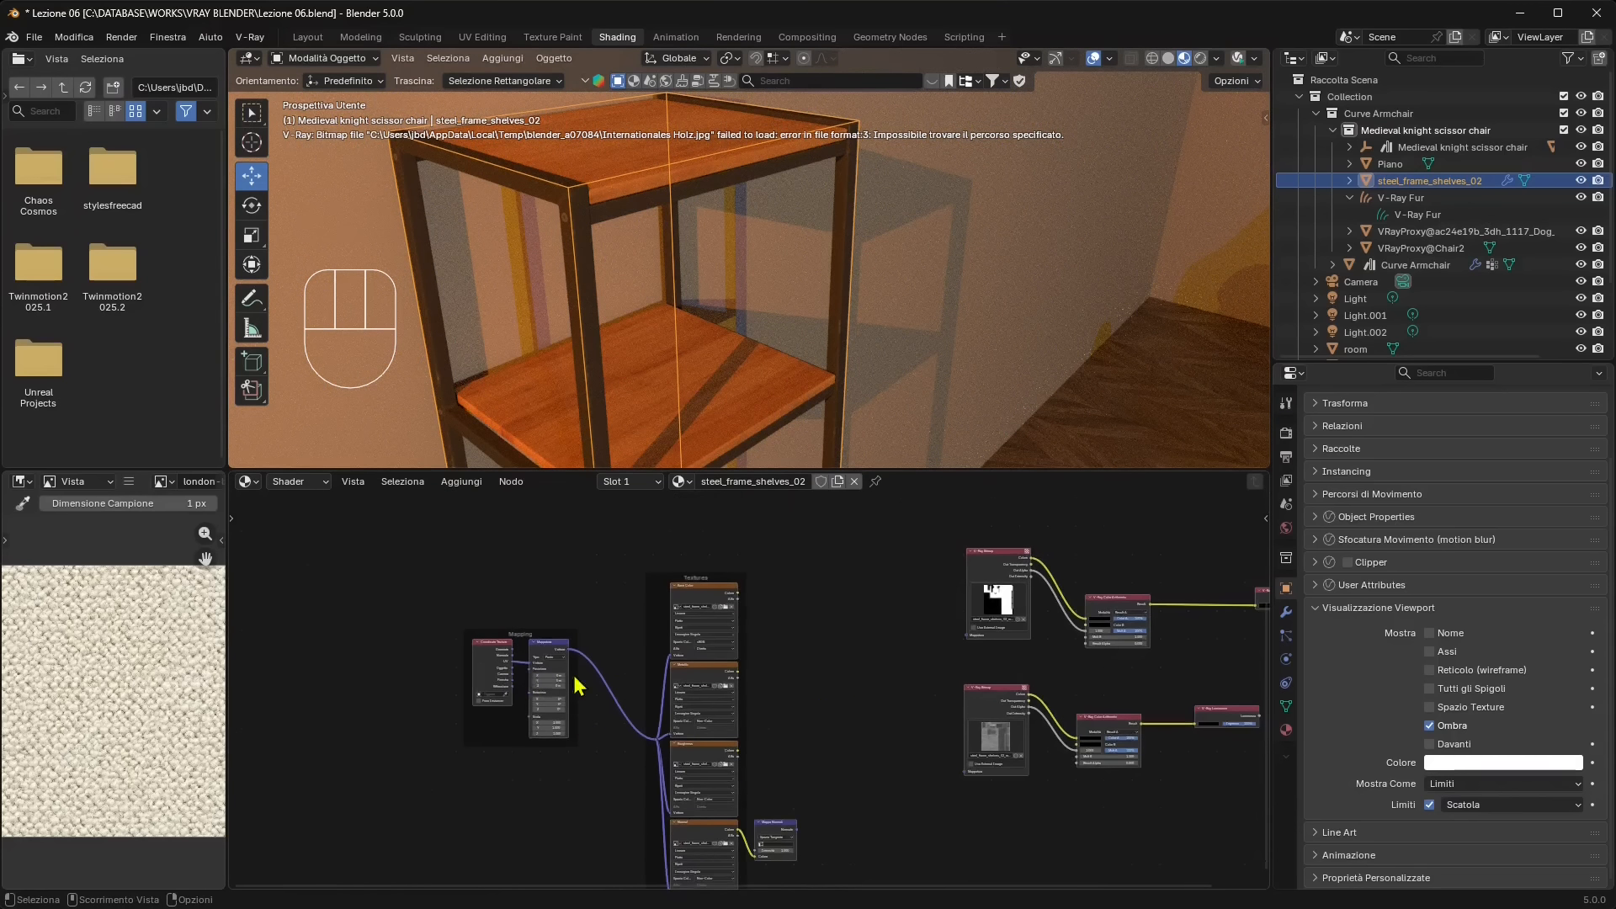
drag(576, 566, 367, 796)
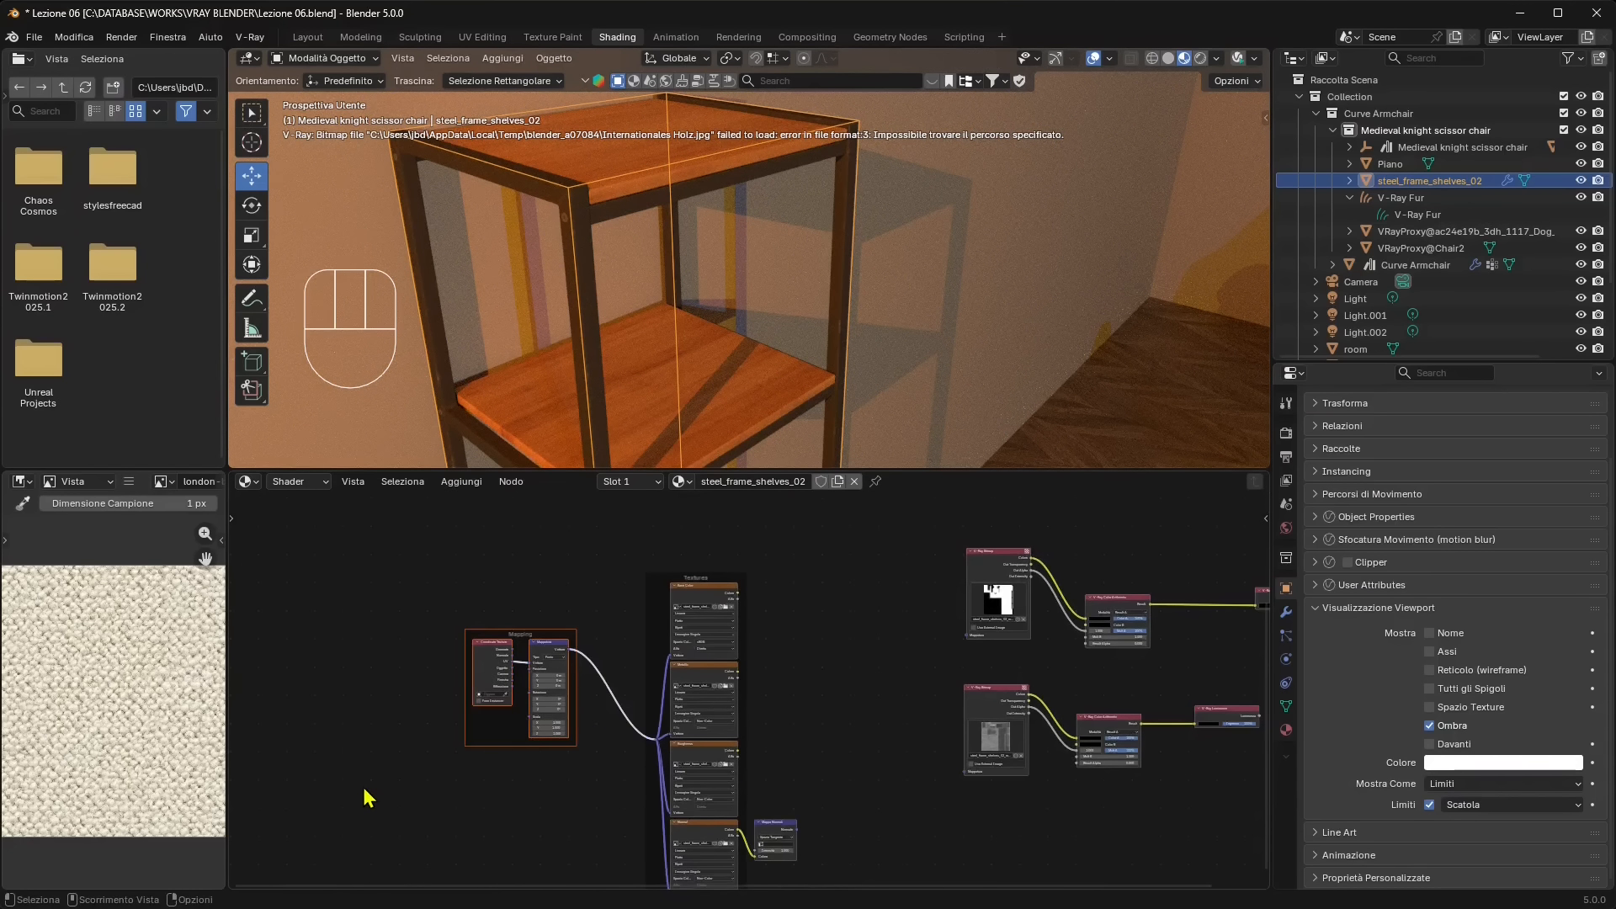
scroll(620, 657, up, 3)
scroll(640, 686, up, 2)
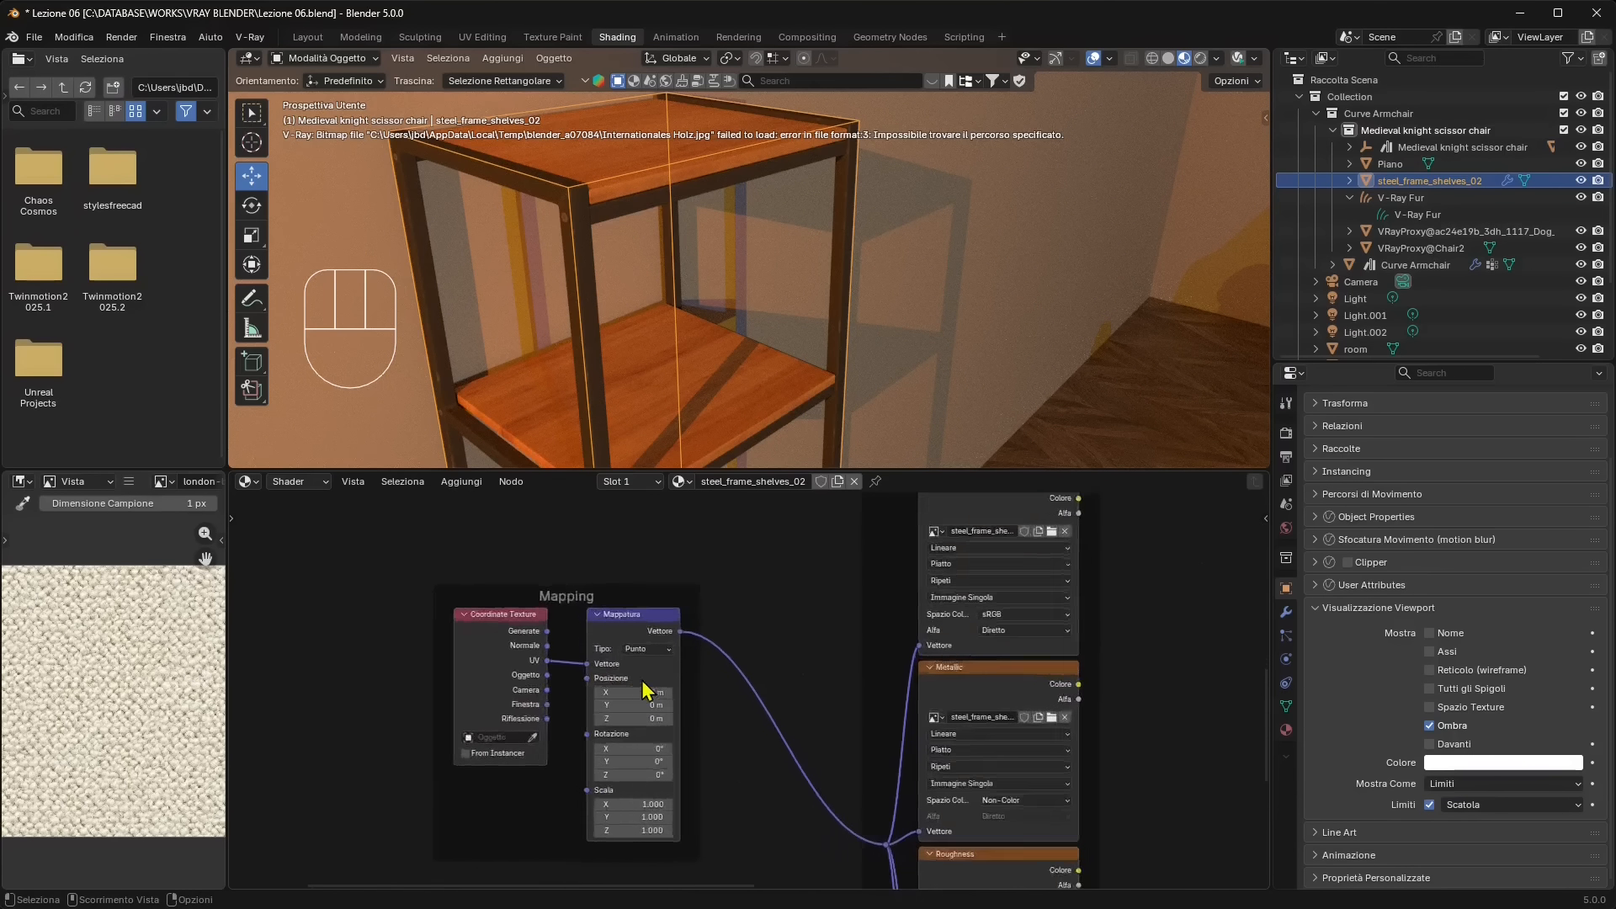
scroll(641, 680, up, 5)
middle_drag(472, 694, 669, 721)
scroll(704, 632, up, 2)
click(746, 600)
drag(761, 615, 820, 581)
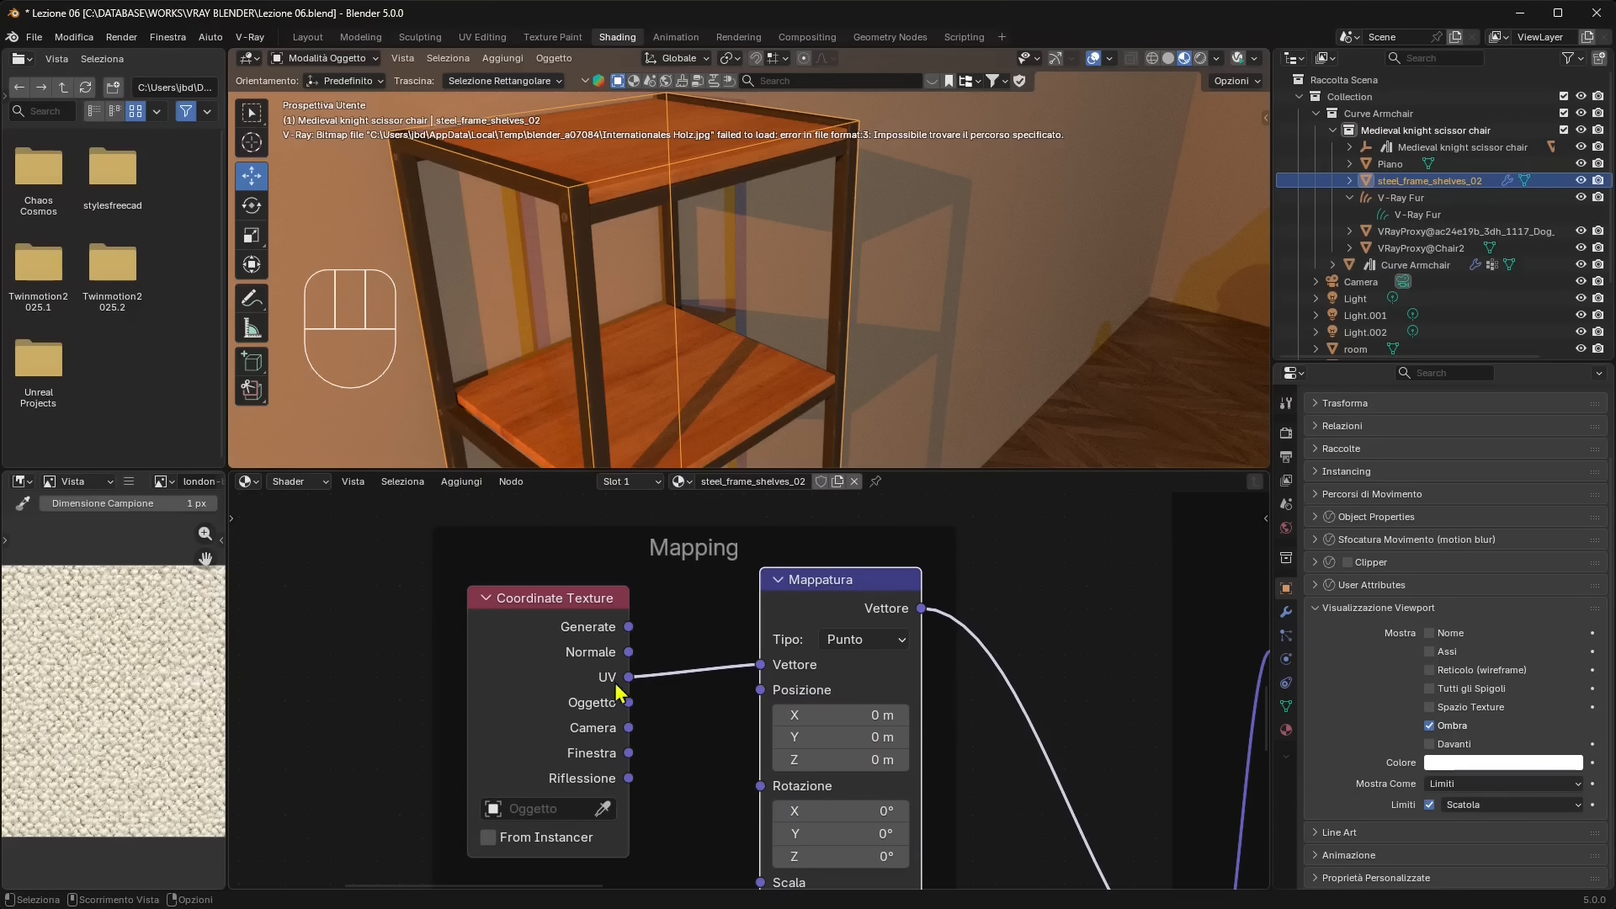
Inspect the shelves' UV layout and mesh in the UV Editing workspace, and return to the Shading workspace
click(483, 37)
scroll(393, 599, down, 5)
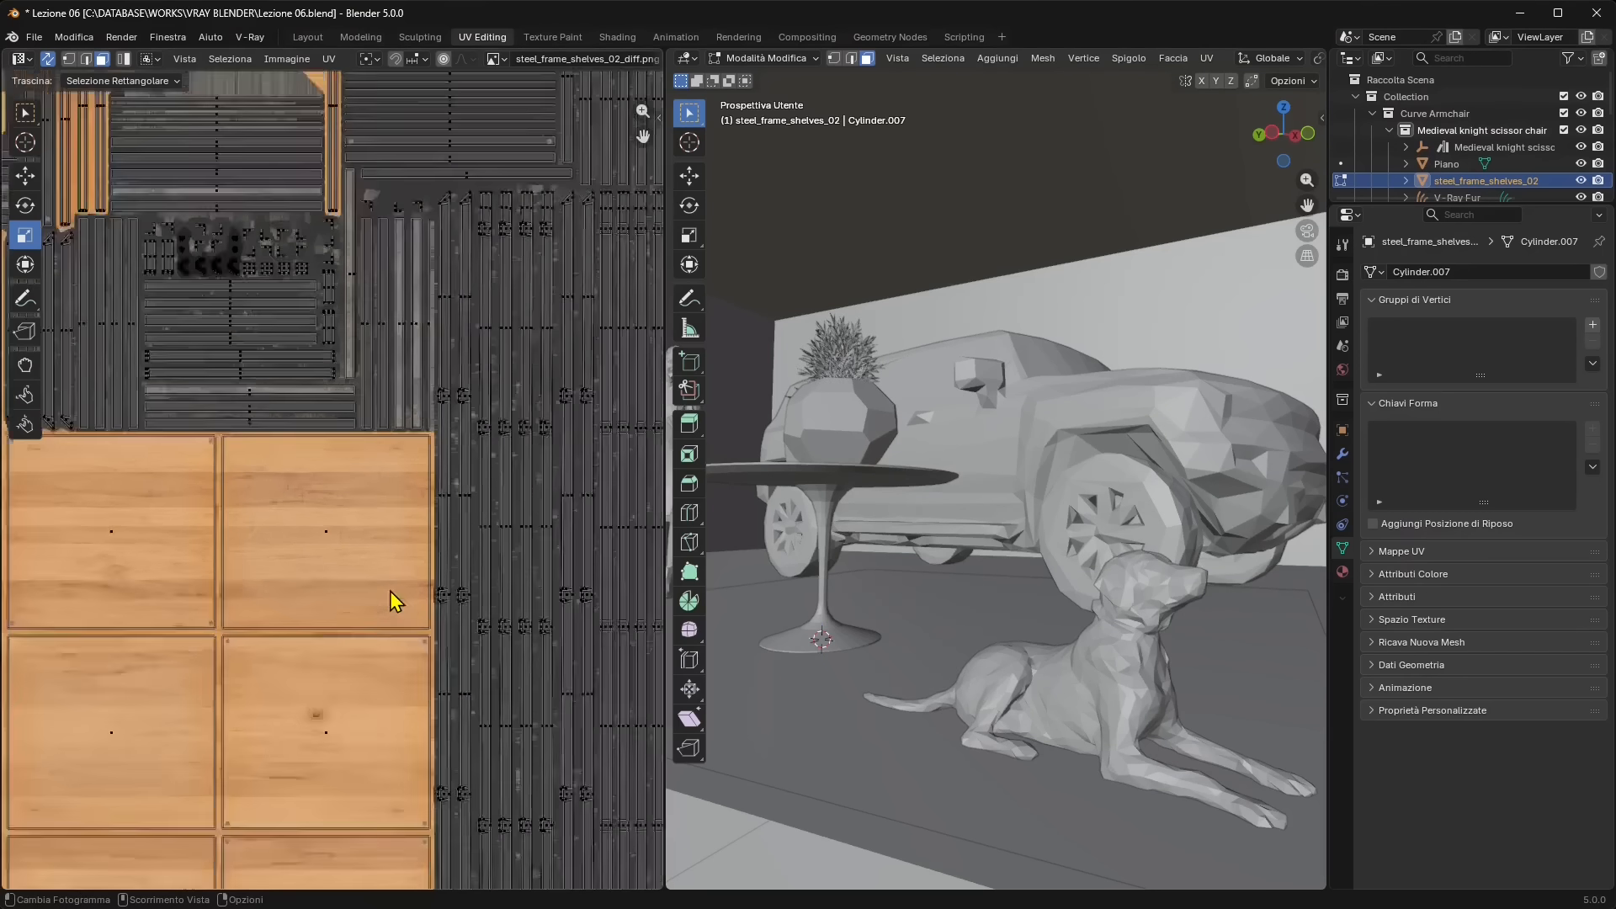
scroll(758, 572, down, 6)
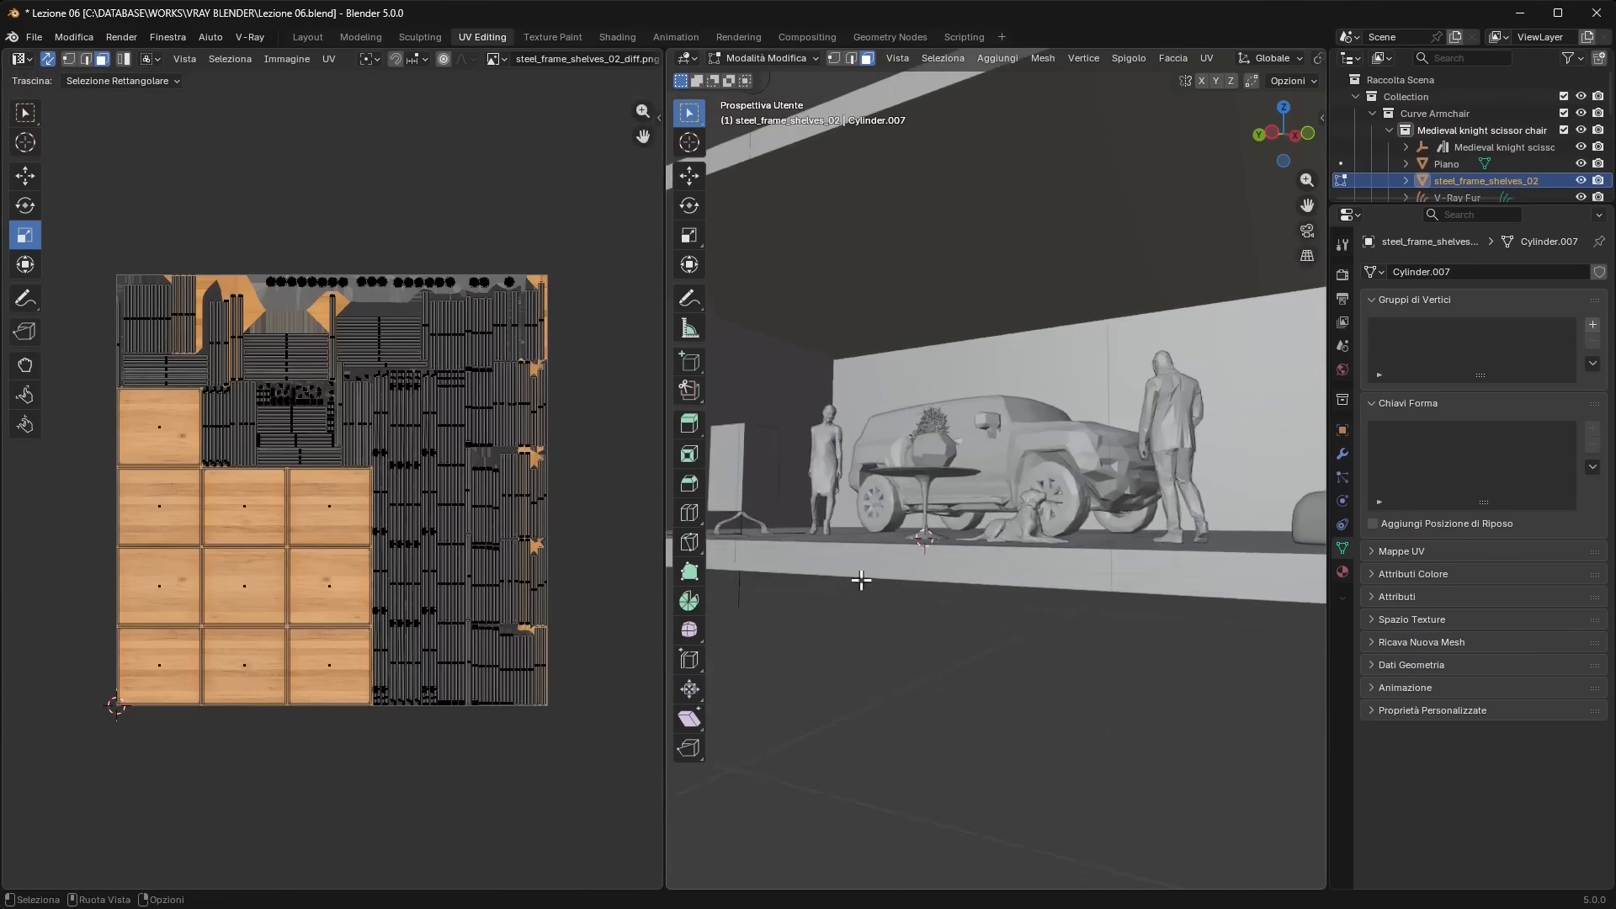
shift+middle_drag(758, 522, 896, 568)
key(KP_Decimal)
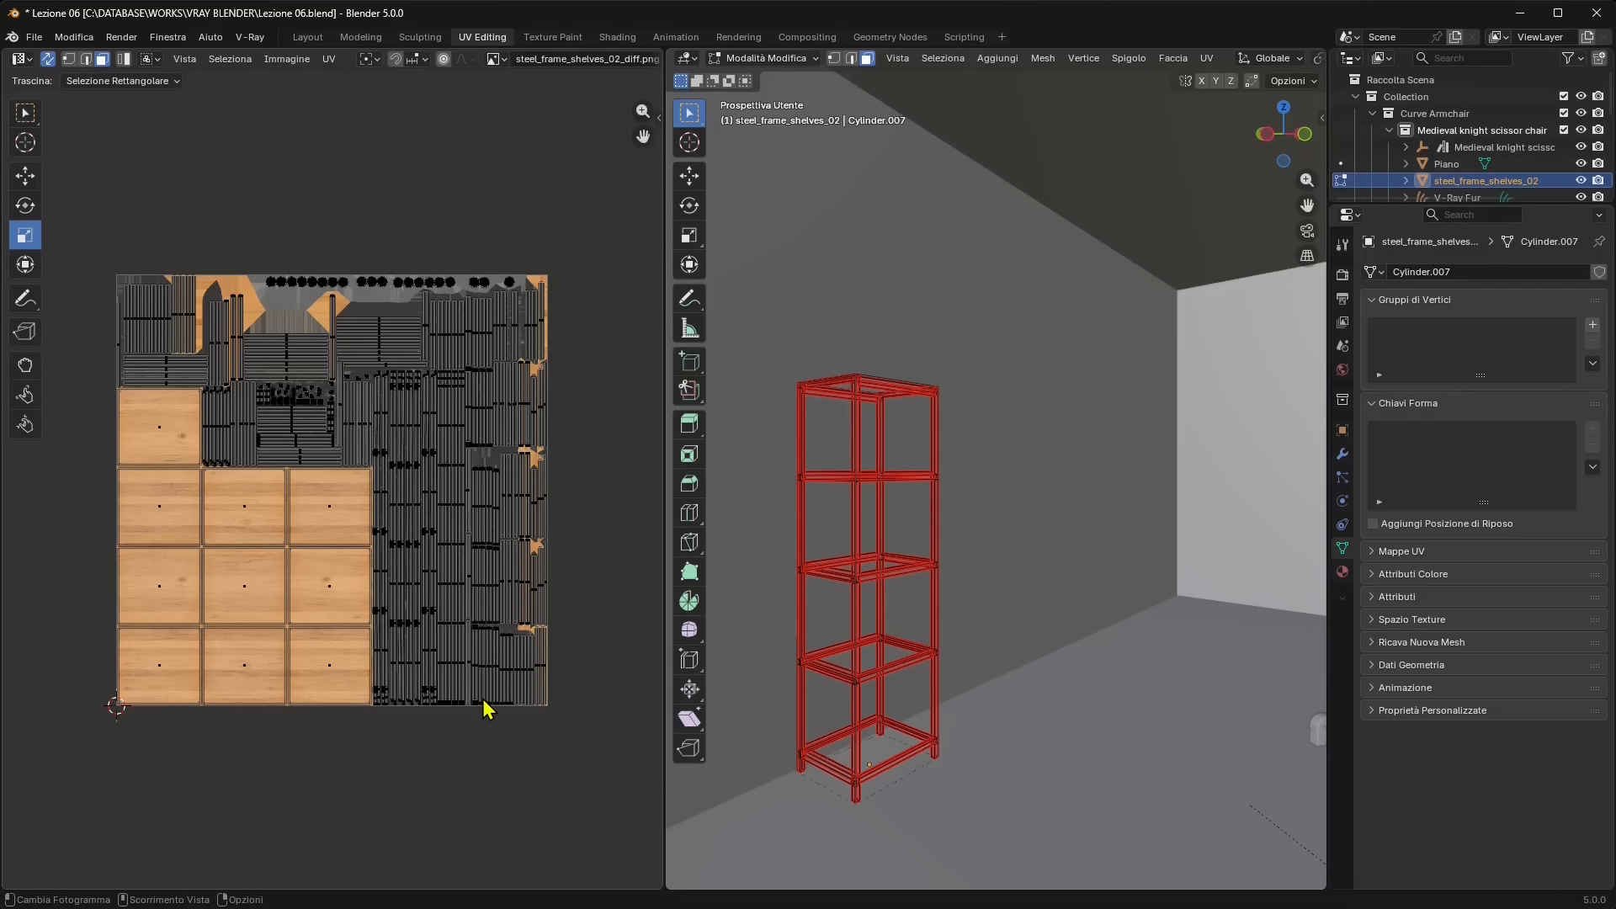
click(617, 38)
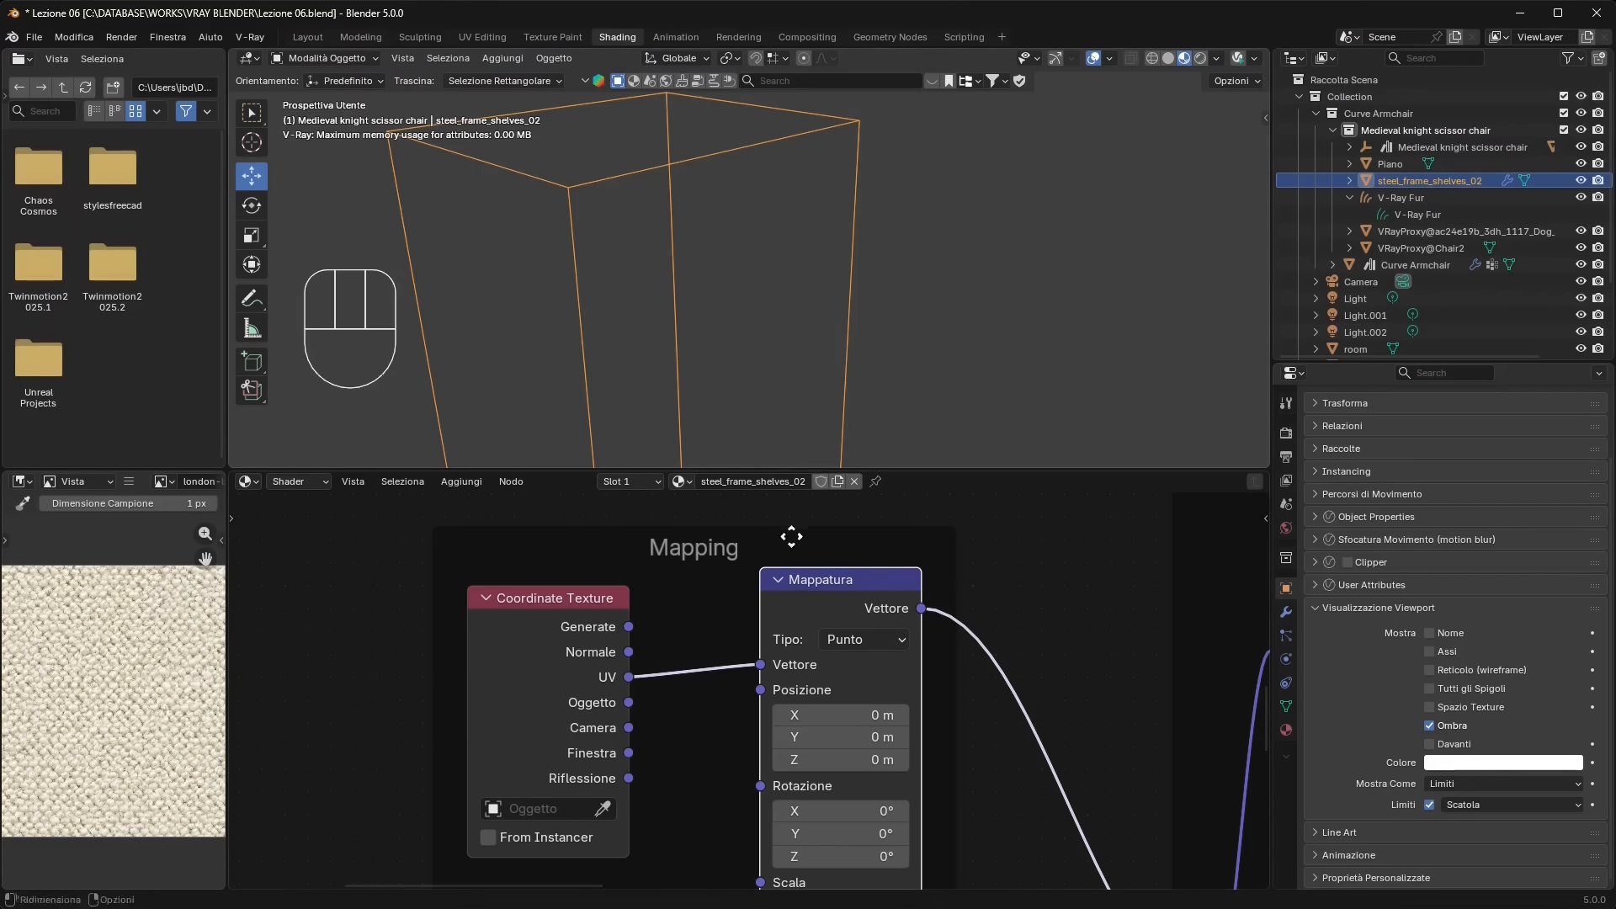
Open the image file browser from the Base Color texture node and look through the normal, diffuse, metal and roughness files
scroll(633, 682, down, 5)
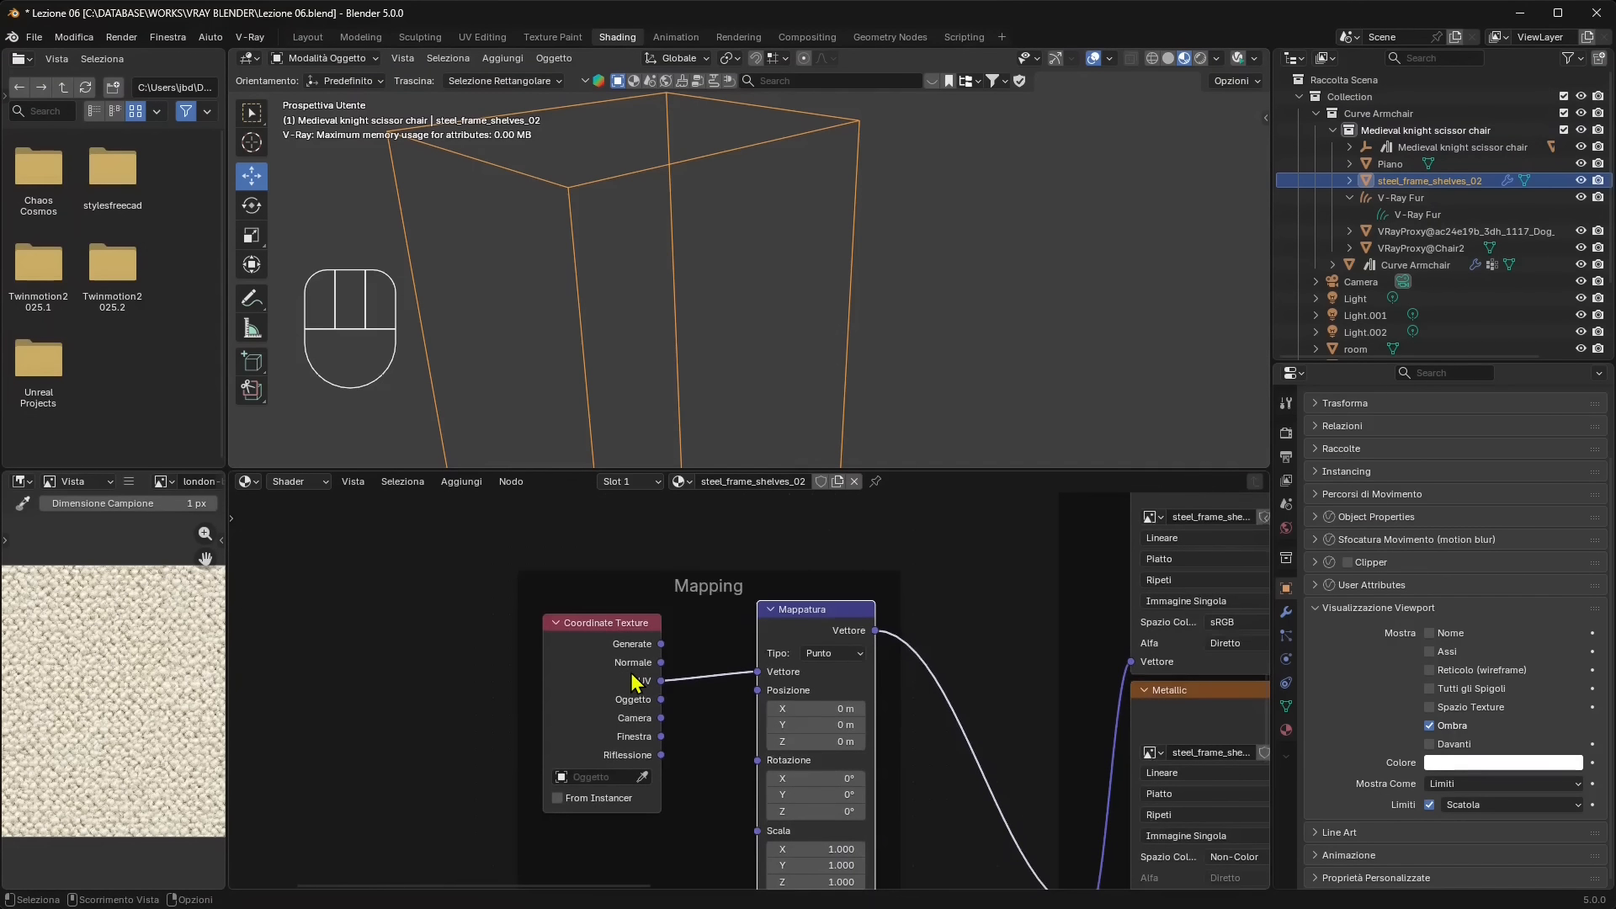
middle_drag(974, 722, 684, 756)
scroll(694, 623, up, 4)
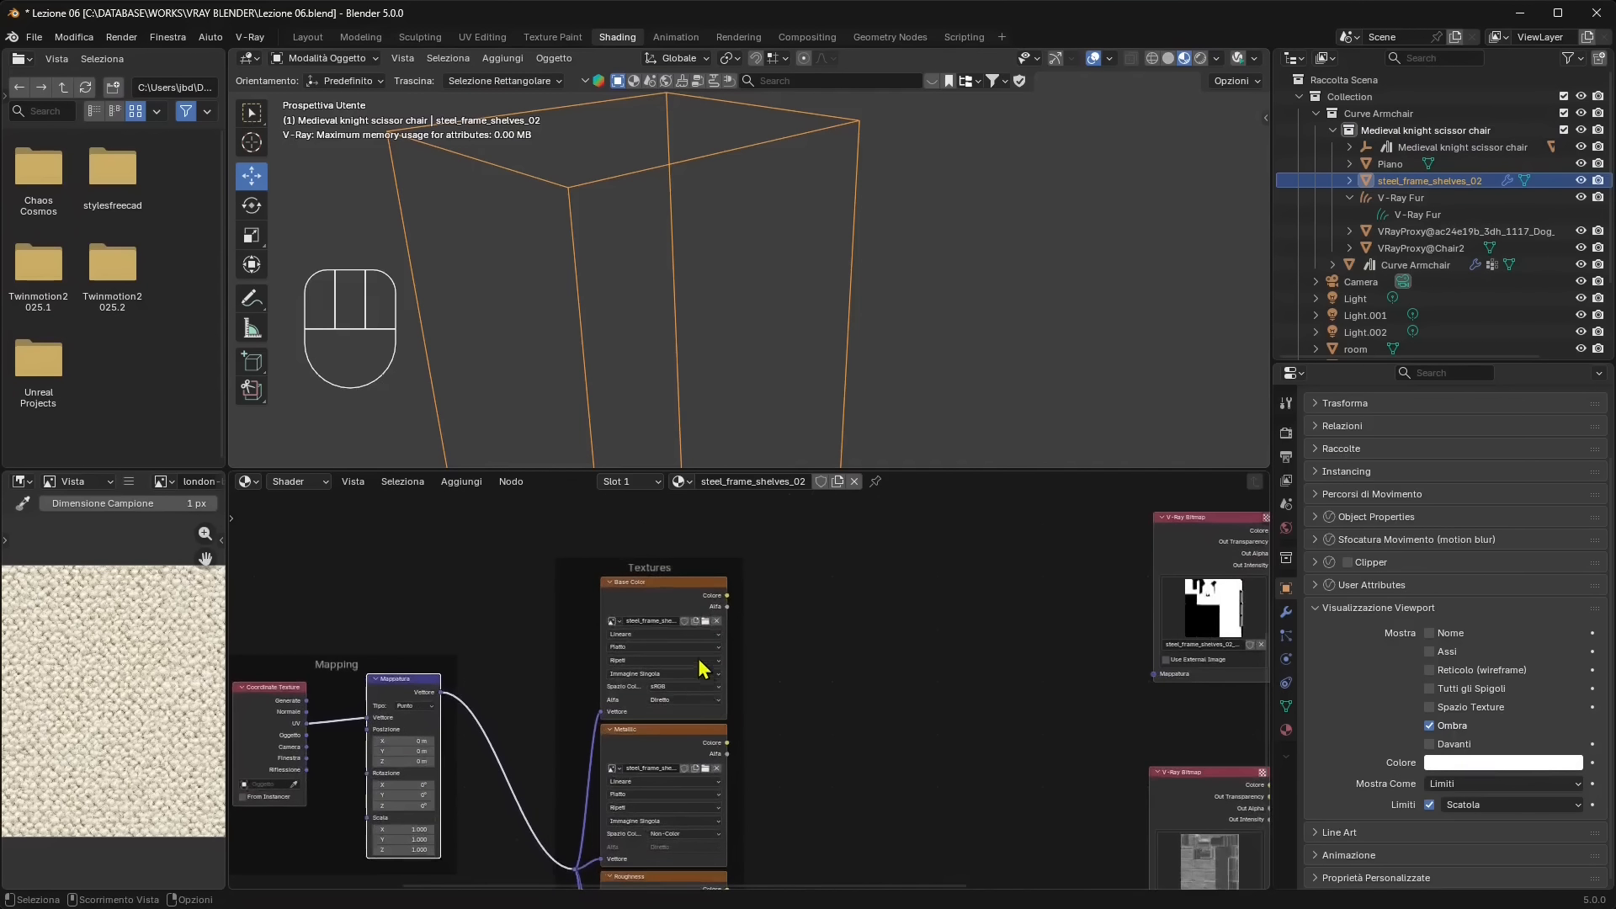
mouse_move(696, 627)
middle_down()
mouse_move(685, 589)
mouse_move(720, 612)
middle_up()
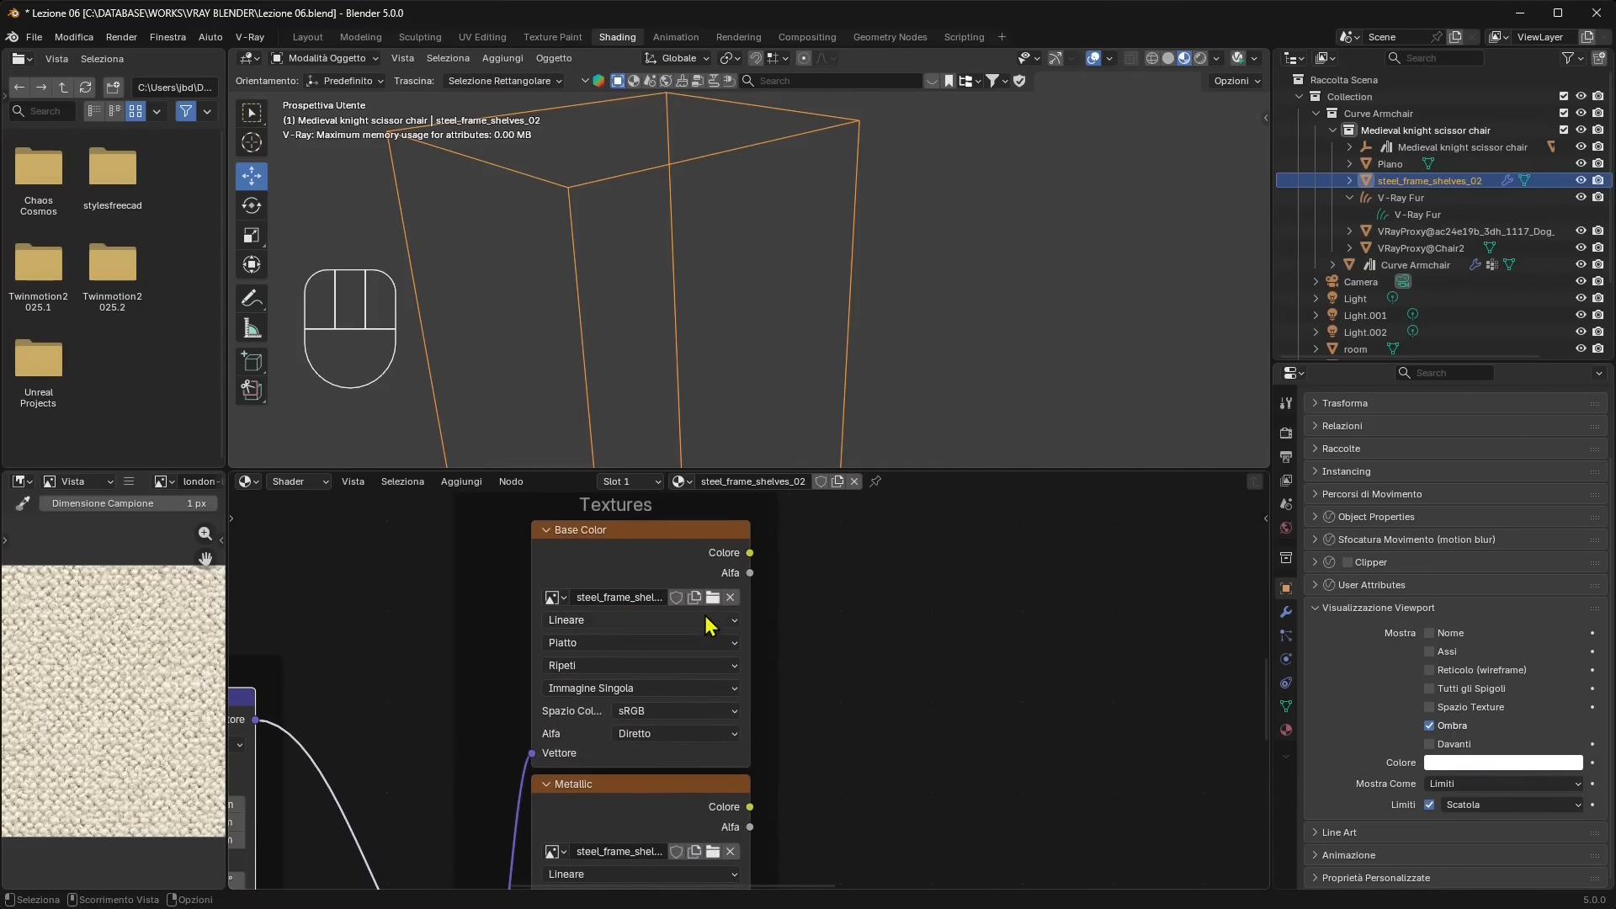
click(710, 600)
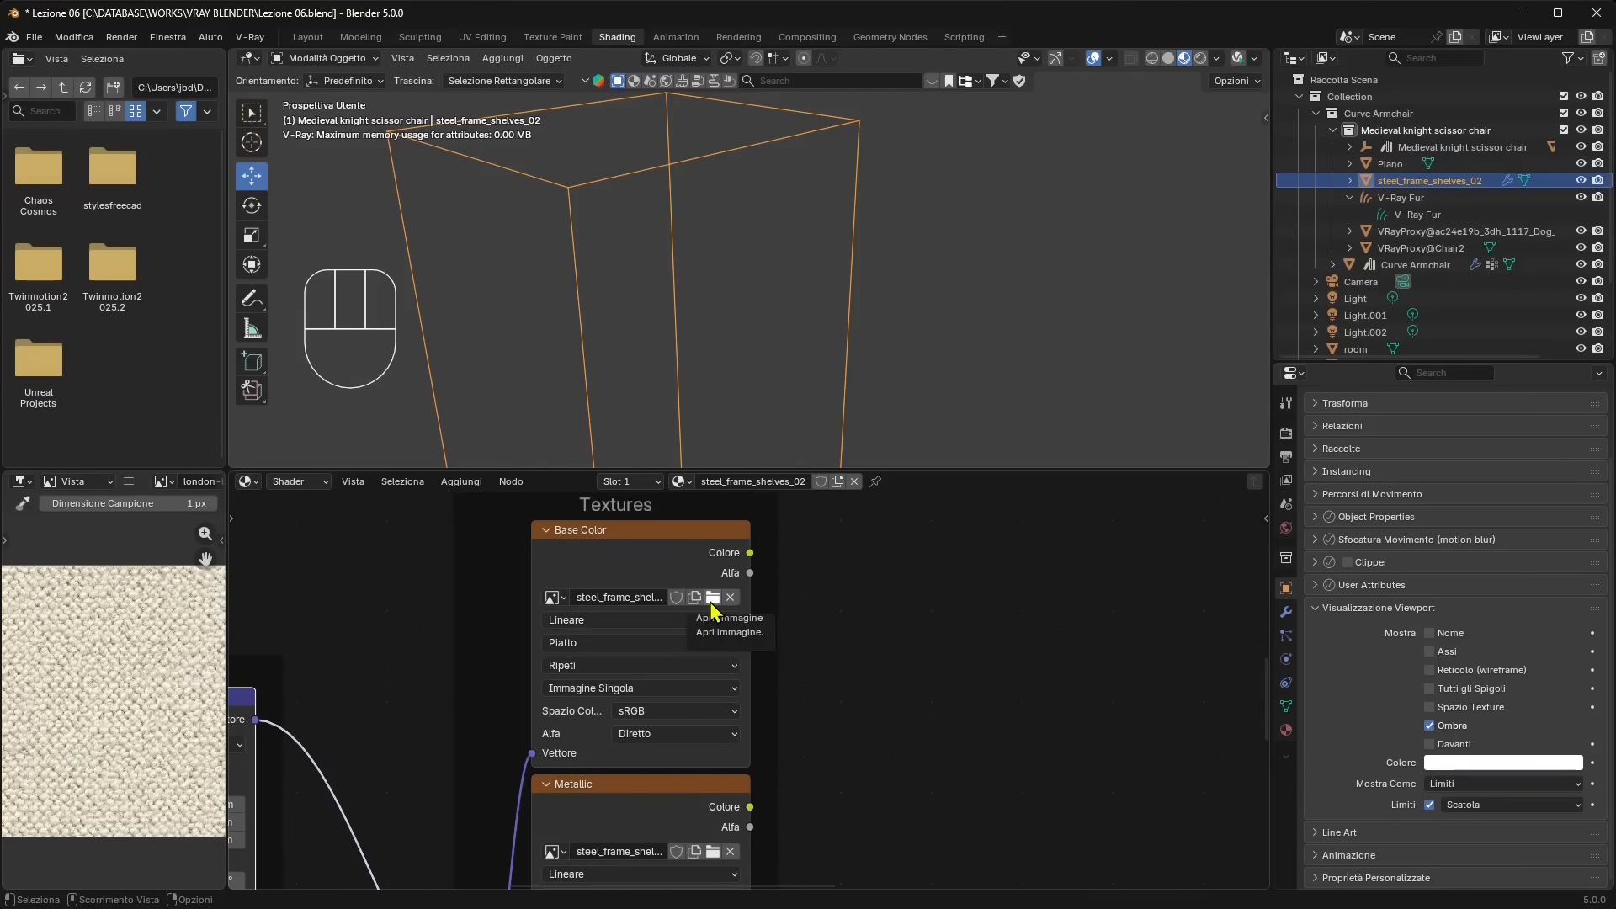
click(710, 600)
click(360, 270)
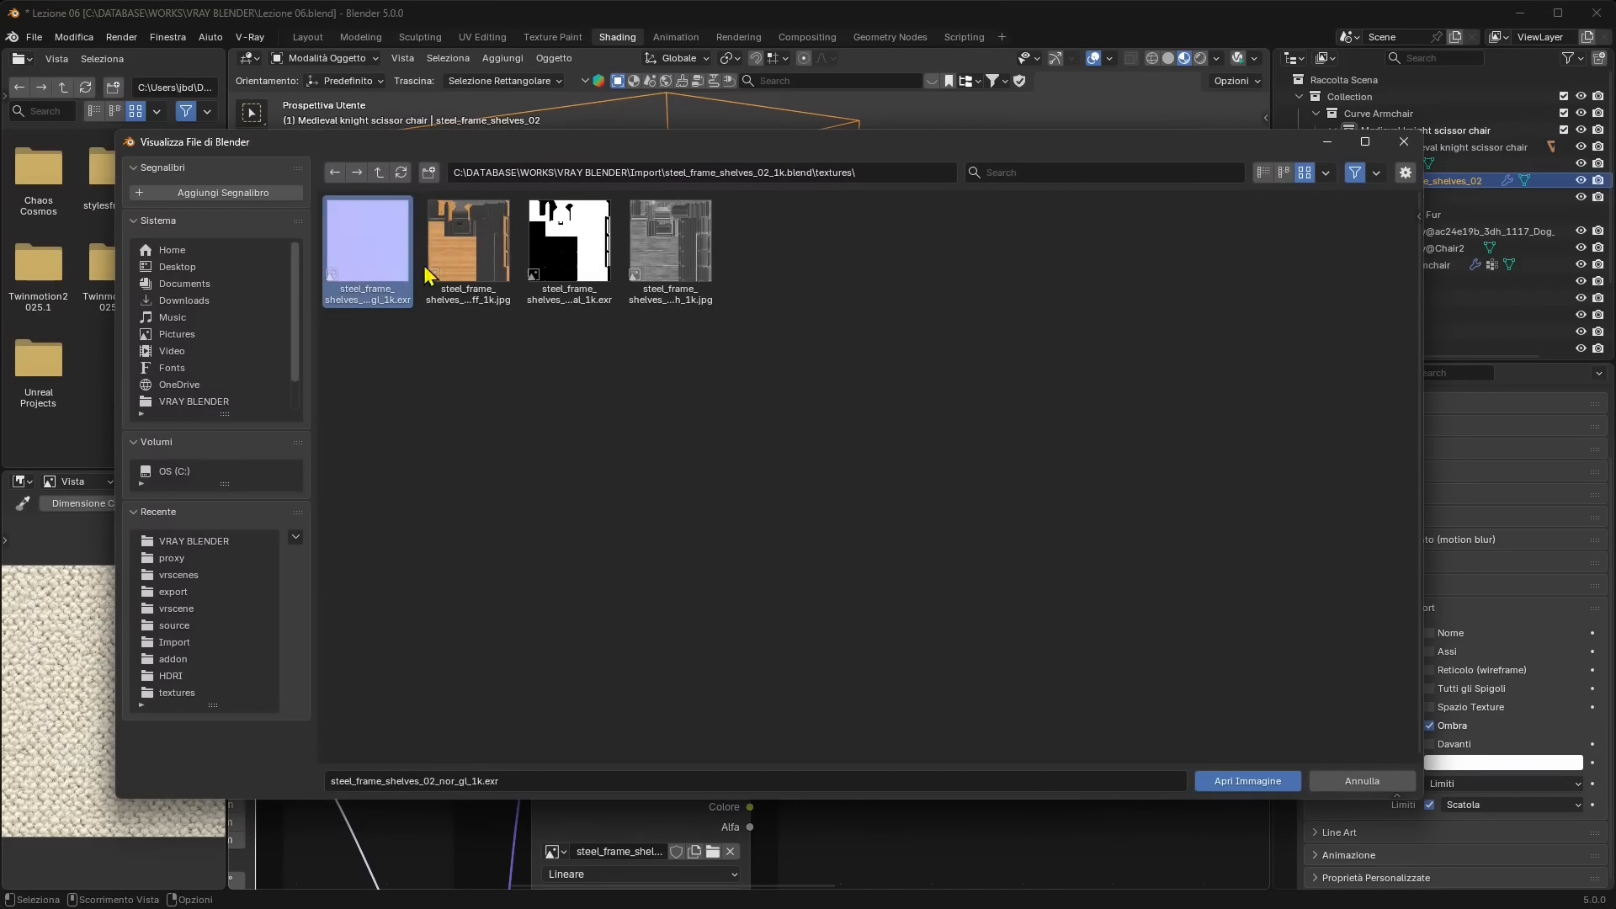
click(448, 271)
click(567, 273)
click(645, 269)
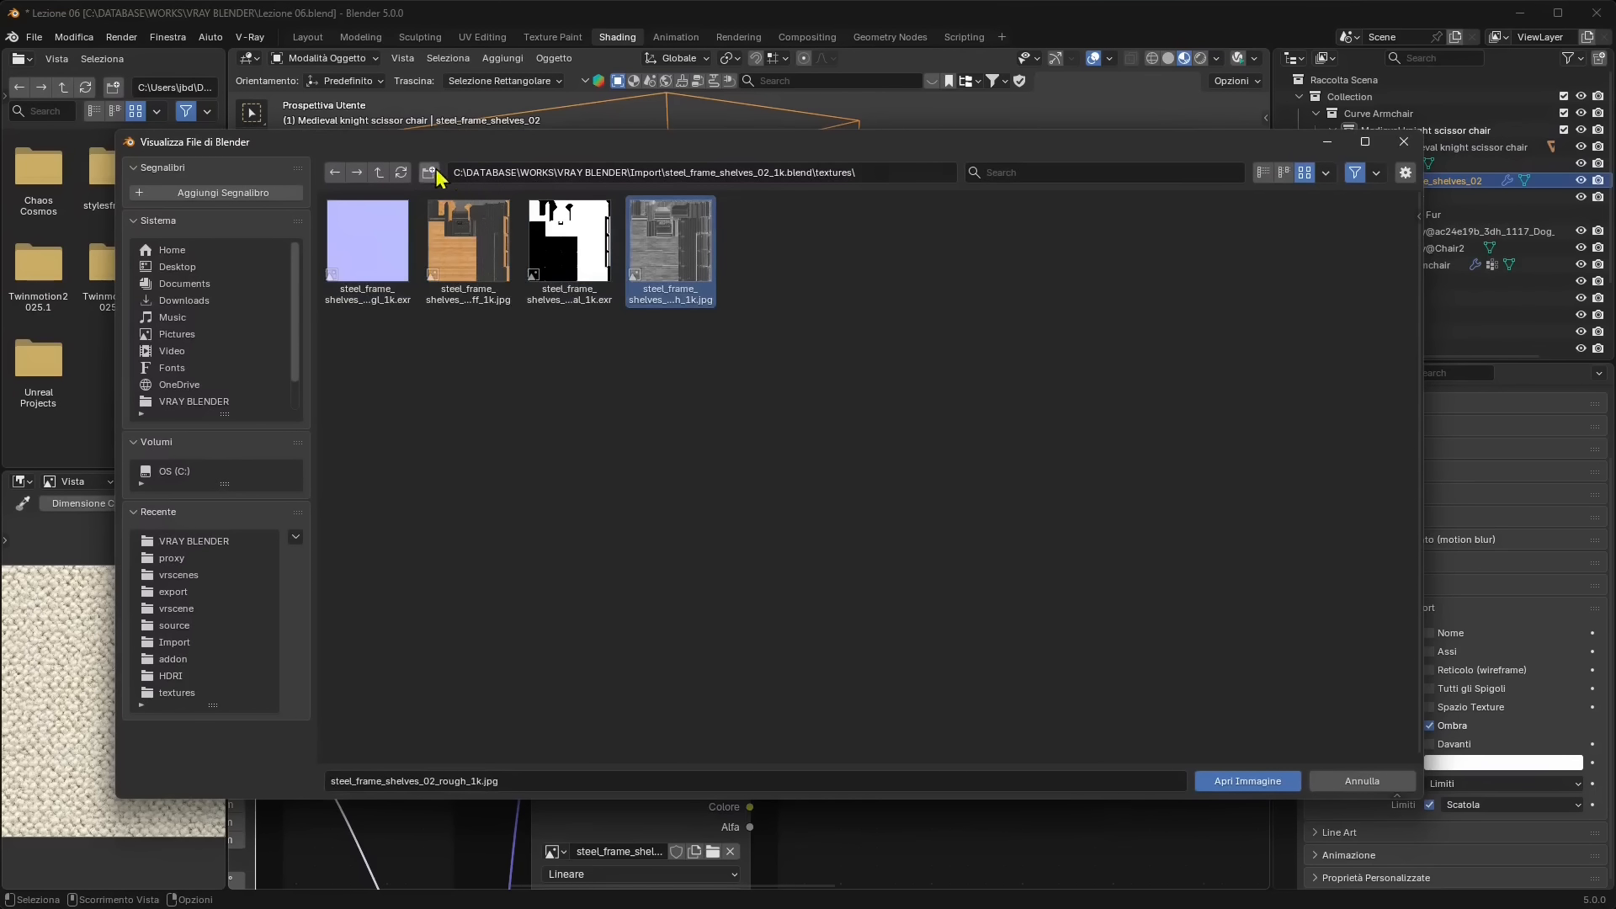
Browse up to the Import folder and back into the shelves' textures folder, closing the file browser without loading an image
click(381, 173)
click(380, 173)
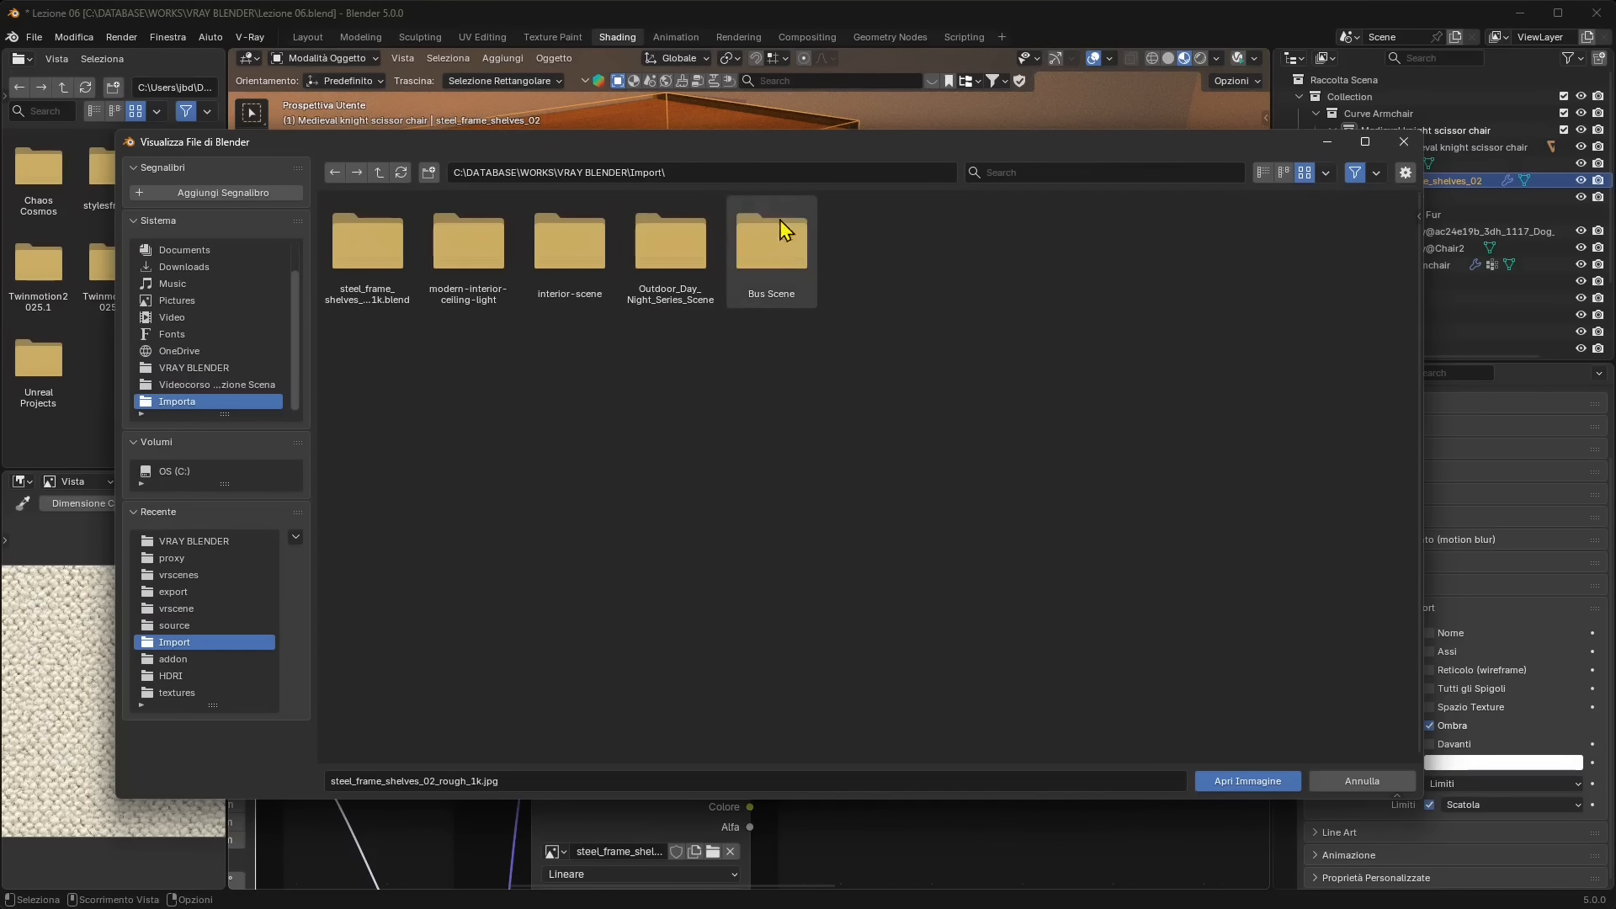
double_click(391, 260)
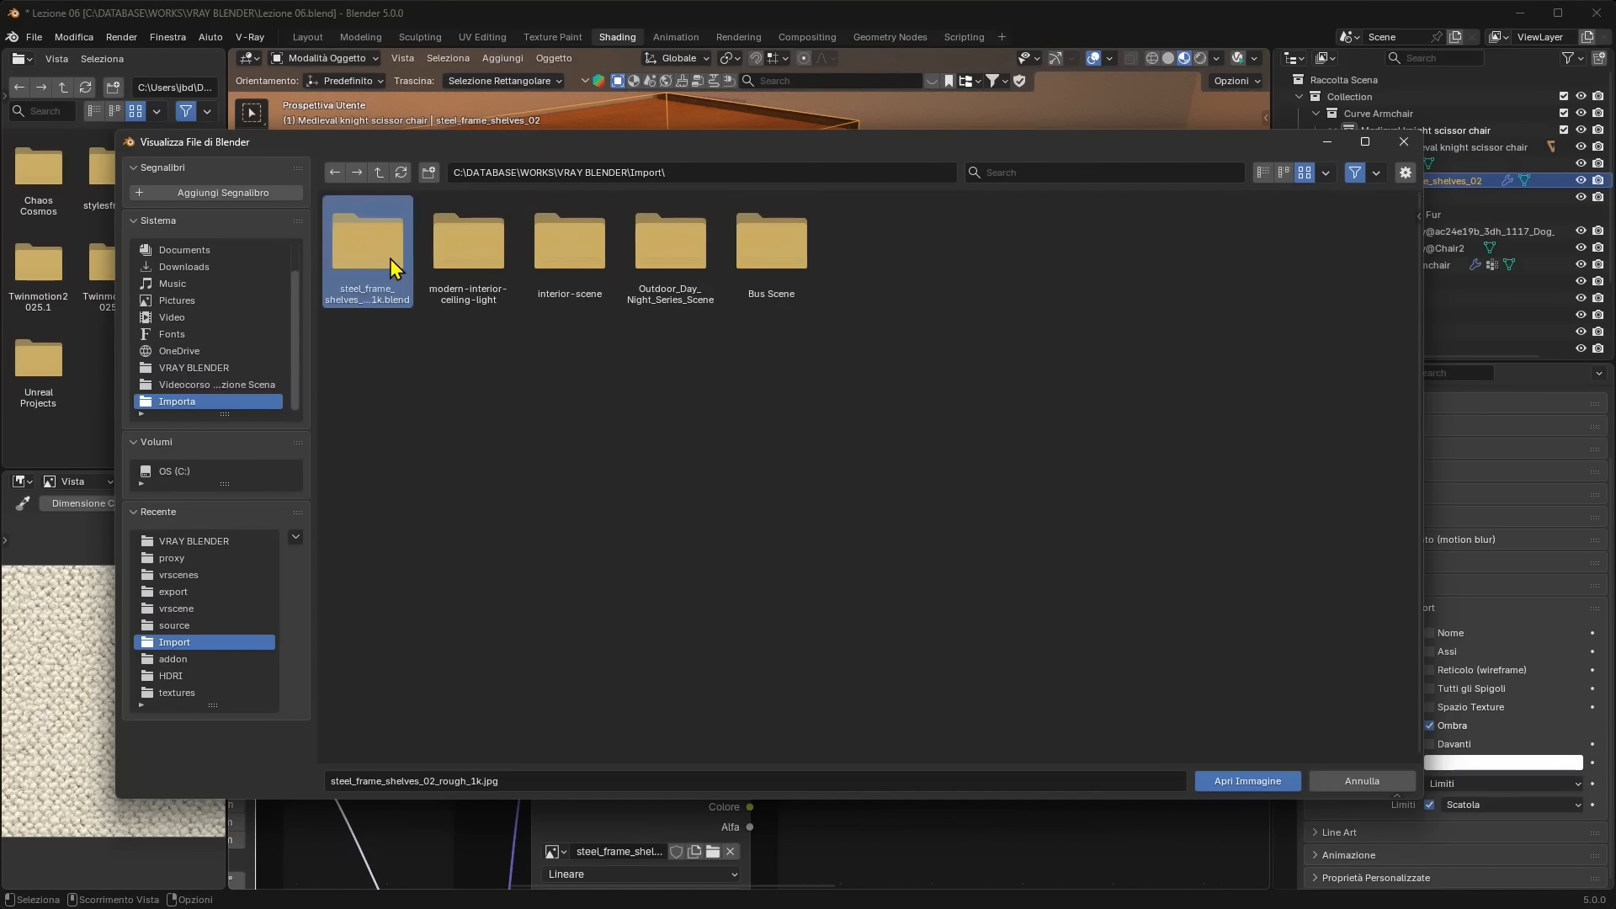
double_click(389, 263)
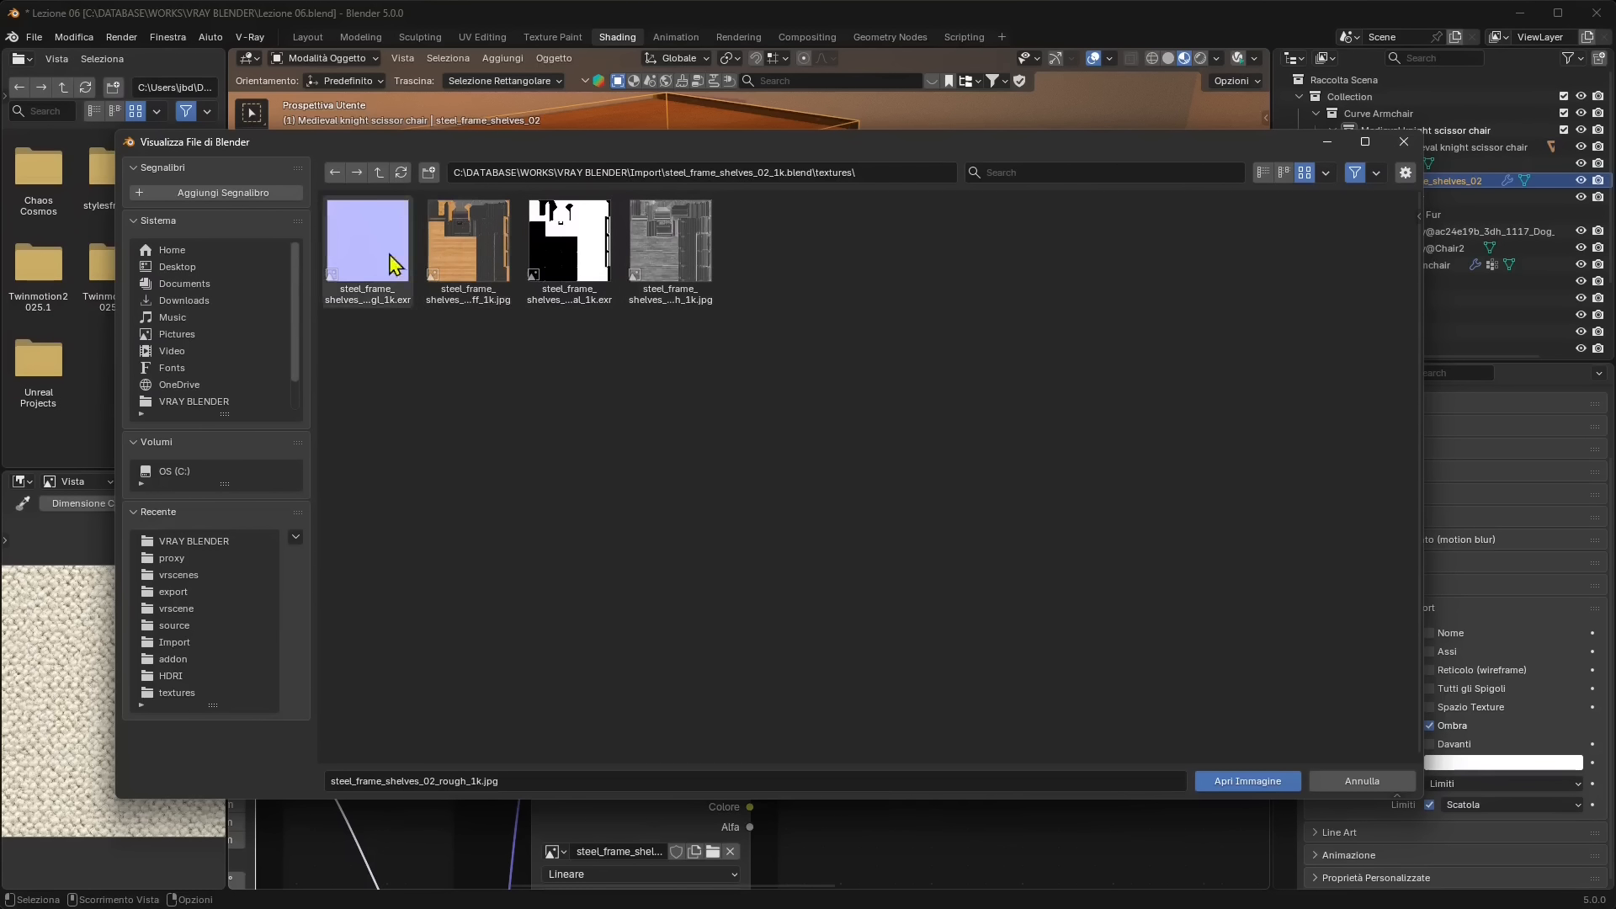
click(1404, 143)
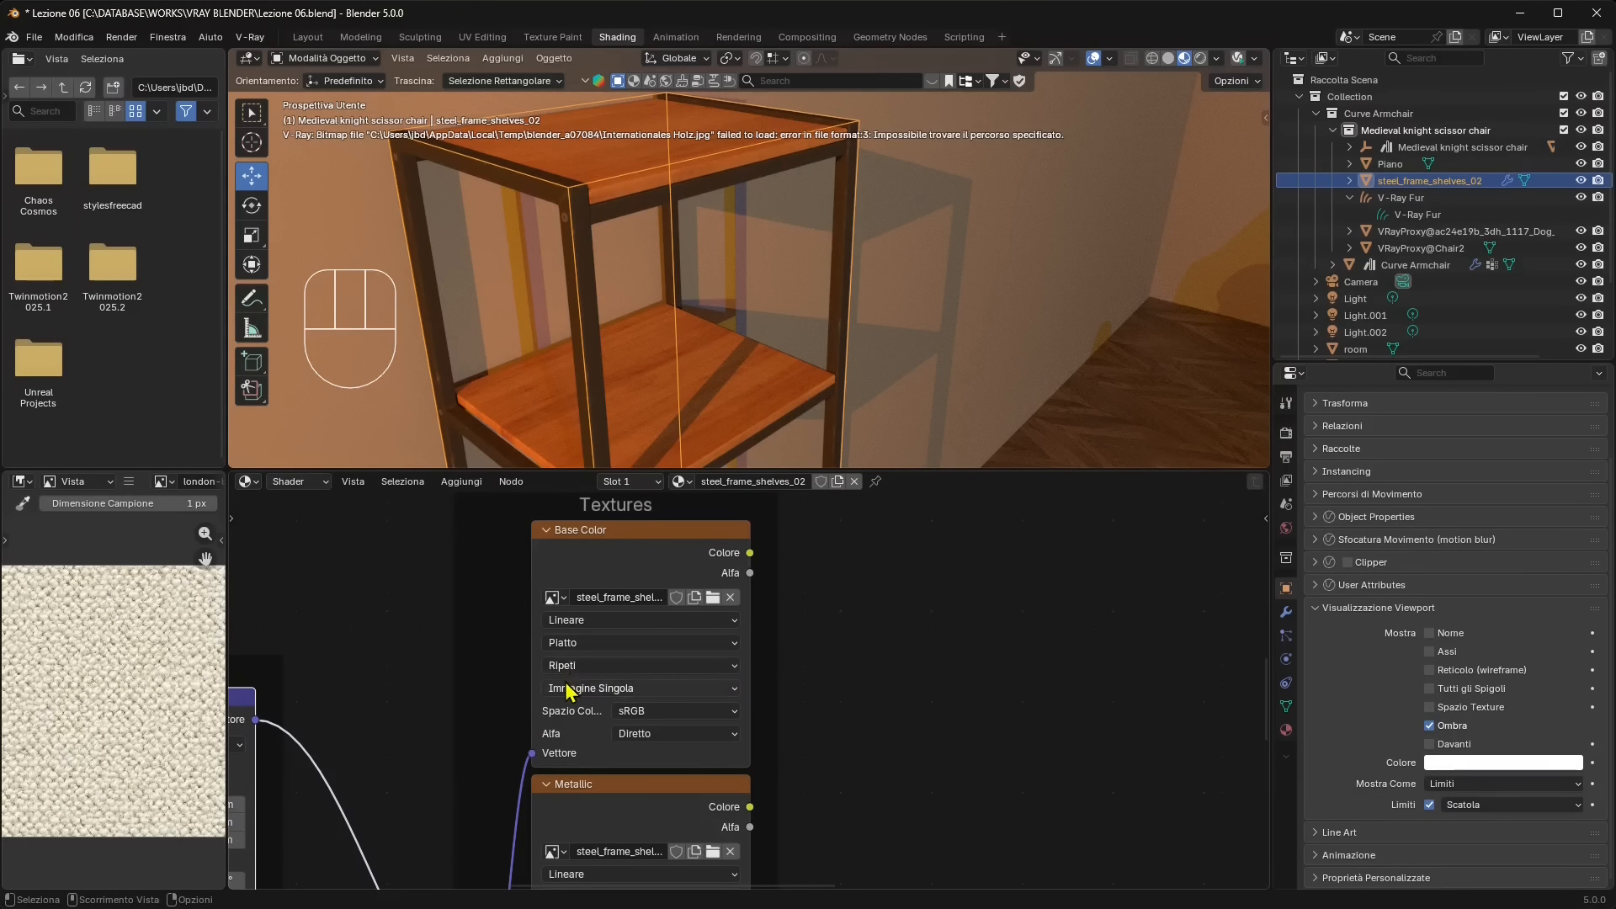
Select the Base Color texture node and inspect its diffuse image in the image editor
middle_drag(565, 684, 606, 662)
click(650, 548)
scroll(653, 555, down, 1)
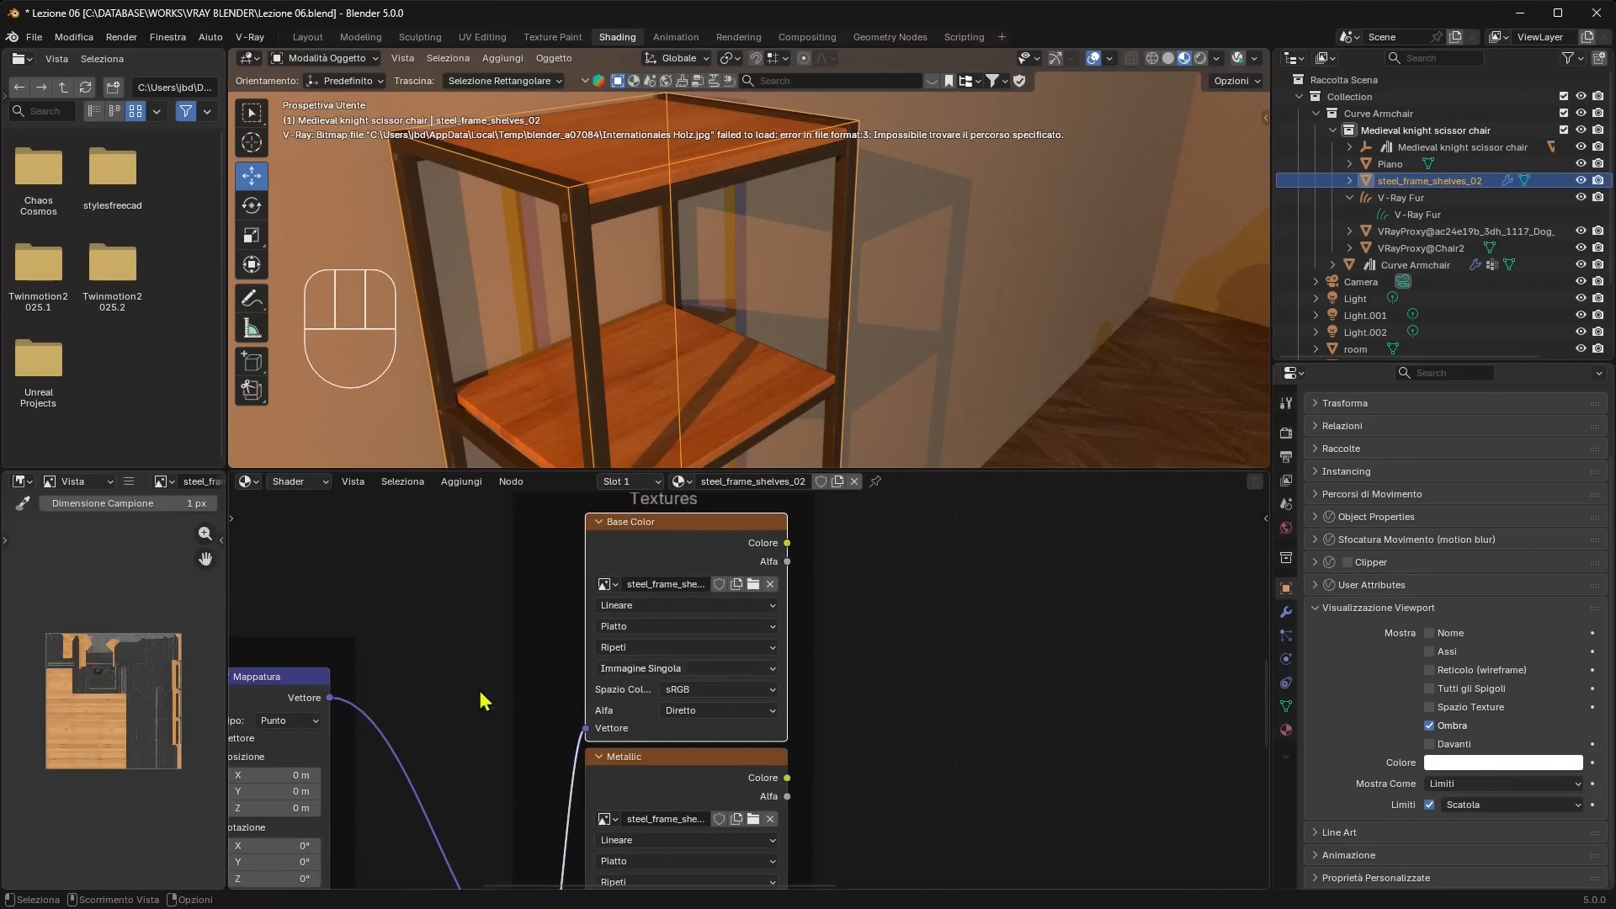
scroll(59, 699, up, 4)
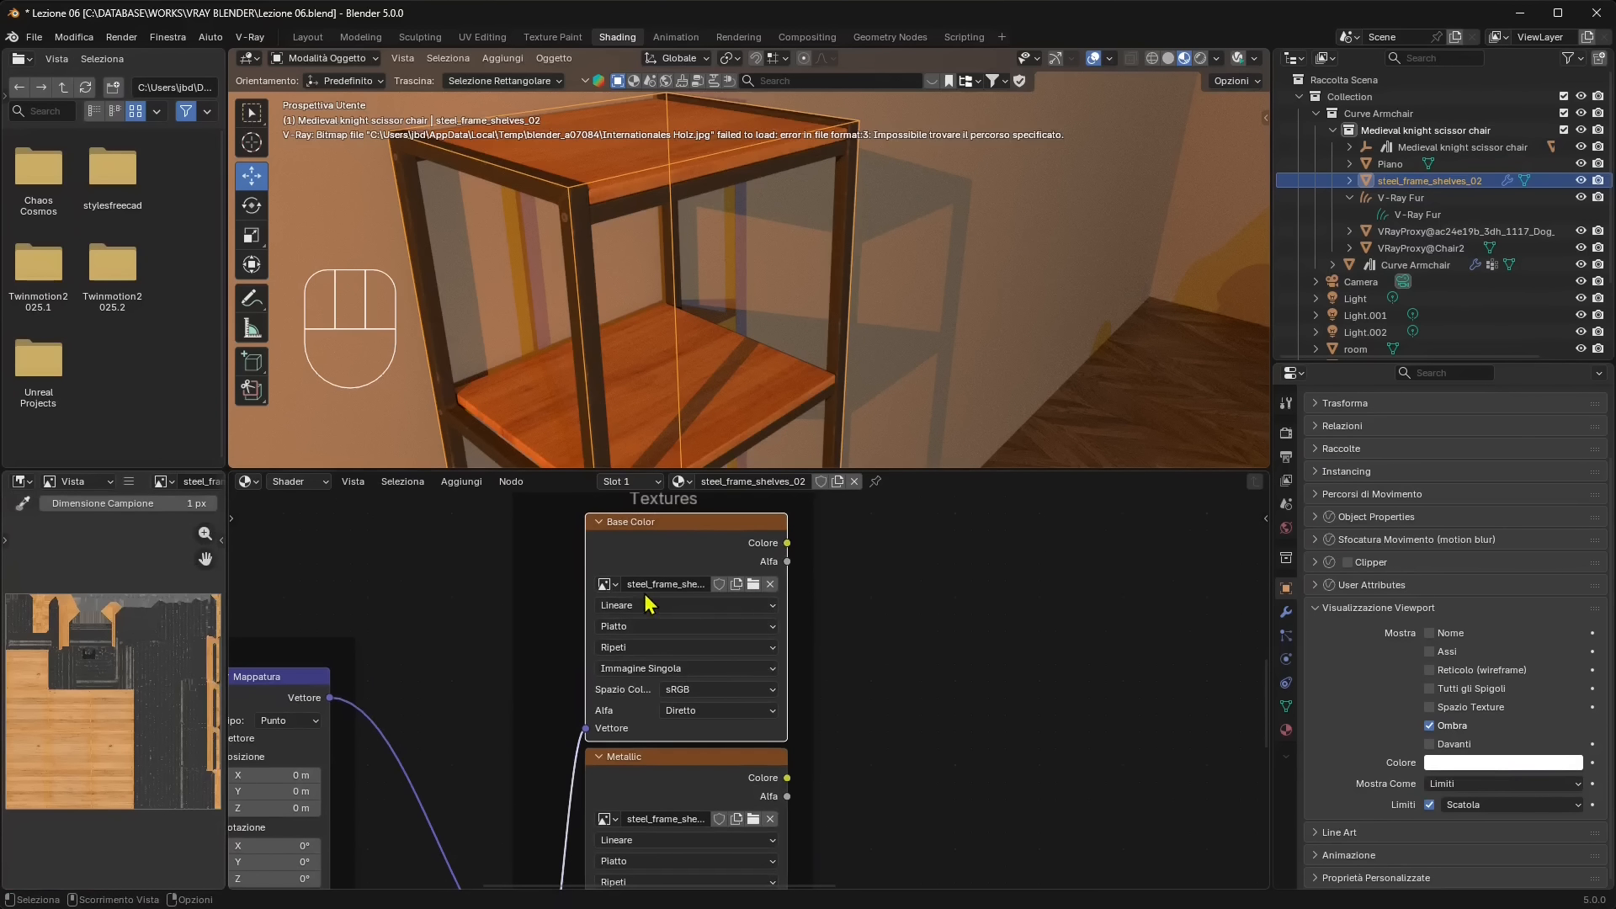
scroll(418, 738, down, 1)
middle_drag(417, 737, 513, 715)
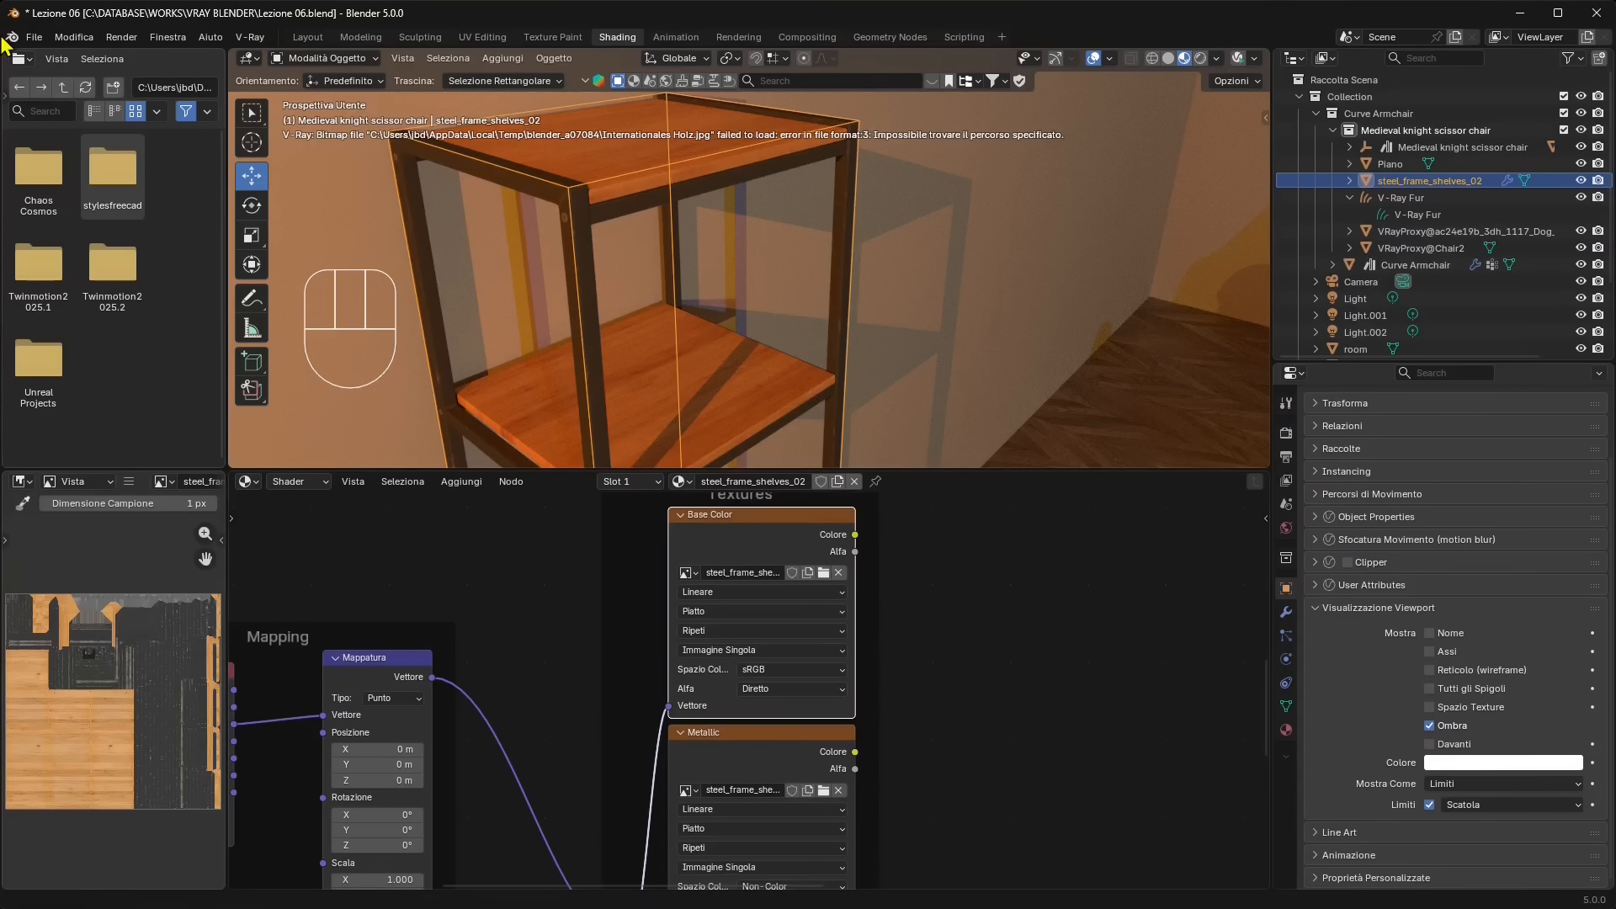
Enable automatic packing of external resources, and unpack the Base Color texture's image into the current folder, creating the file when necessary
drag(33, 37, 217, 340)
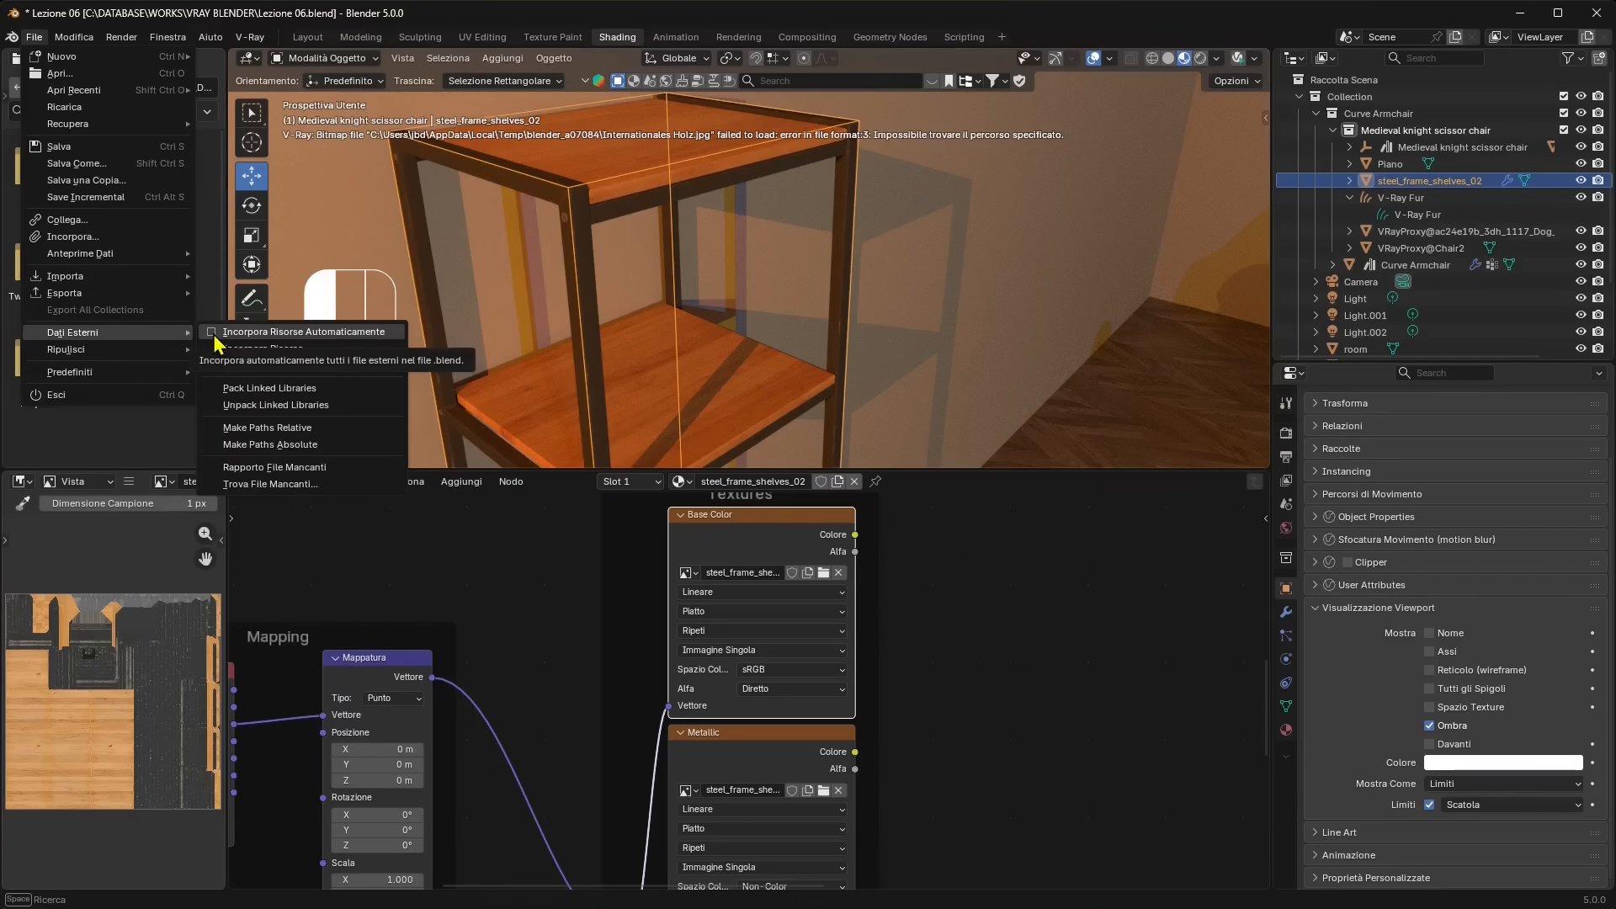
click(253, 332)
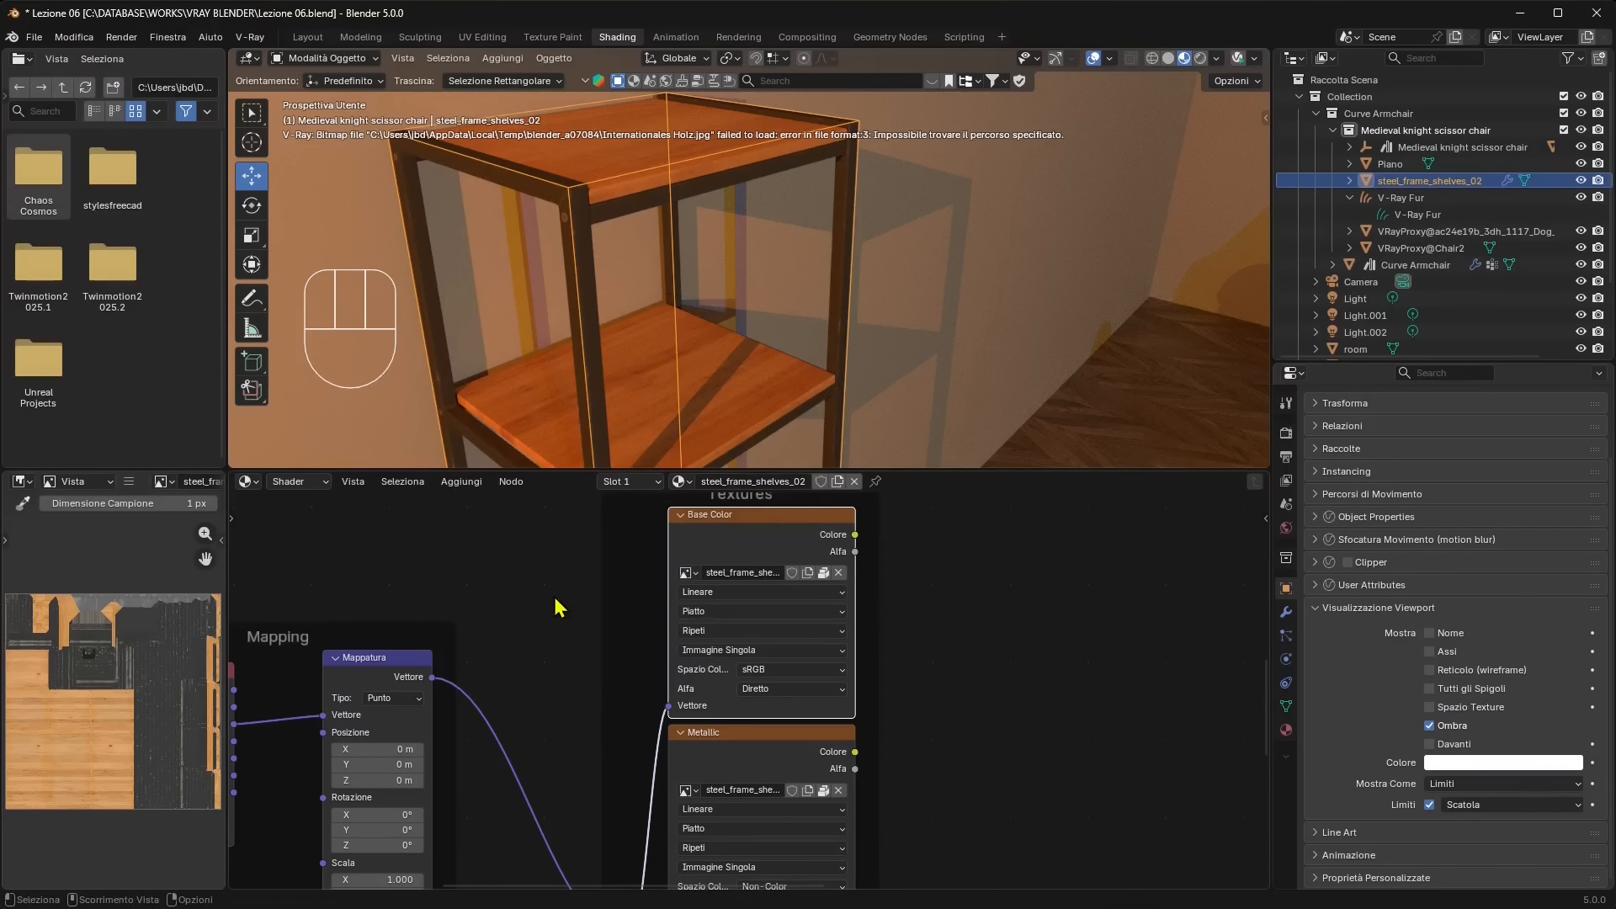
scroll(772, 584, up, 3)
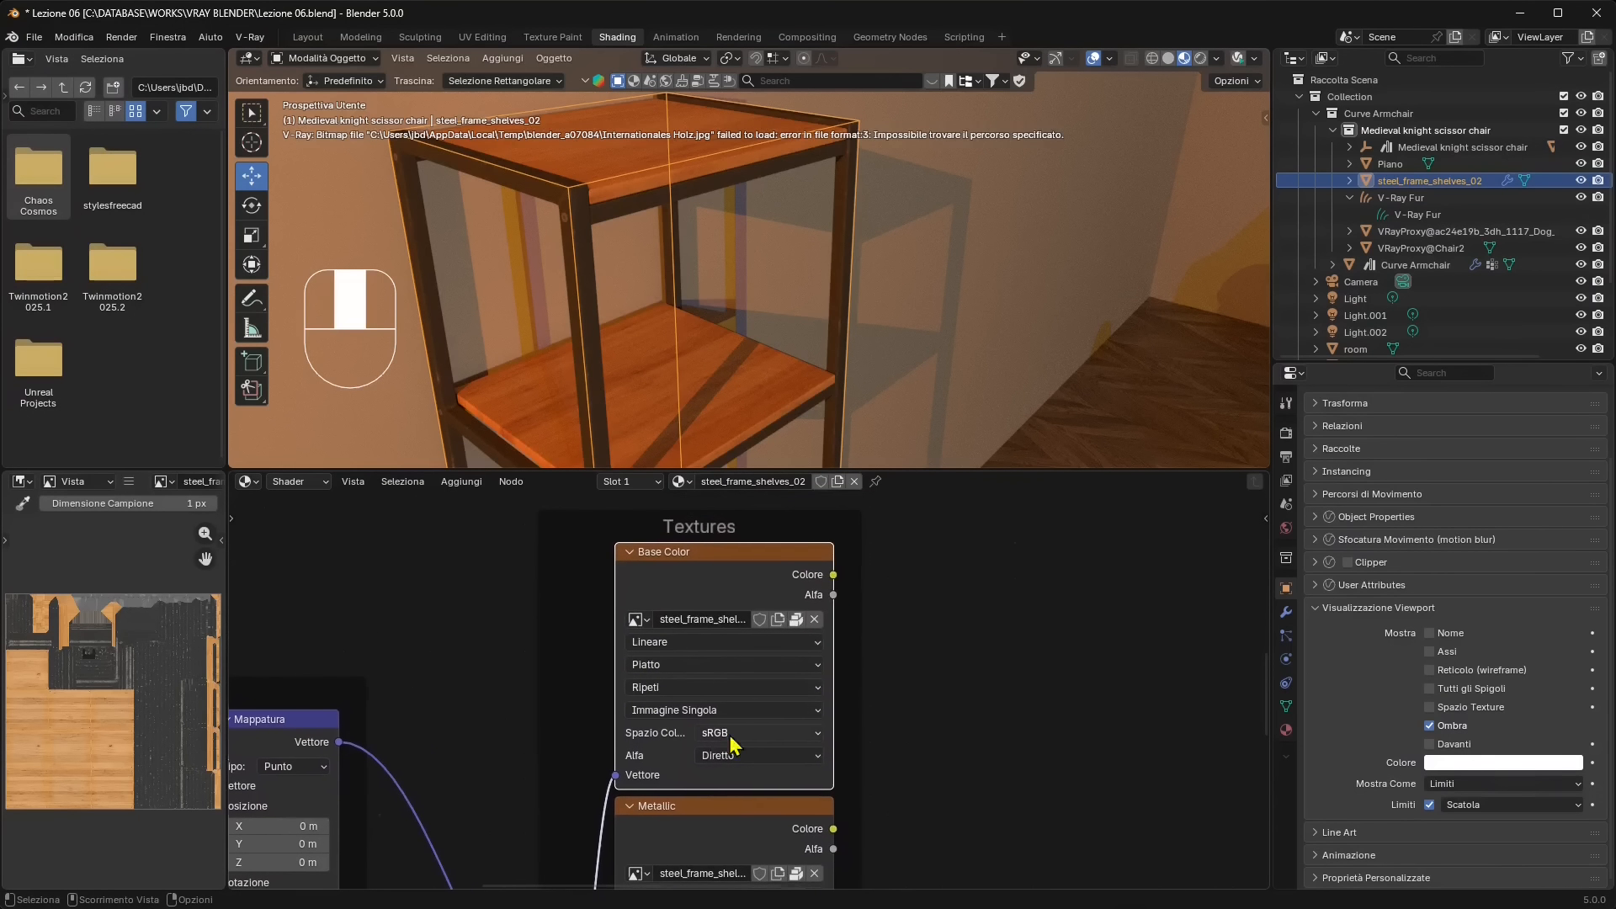
scroll(792, 626, up, 2)
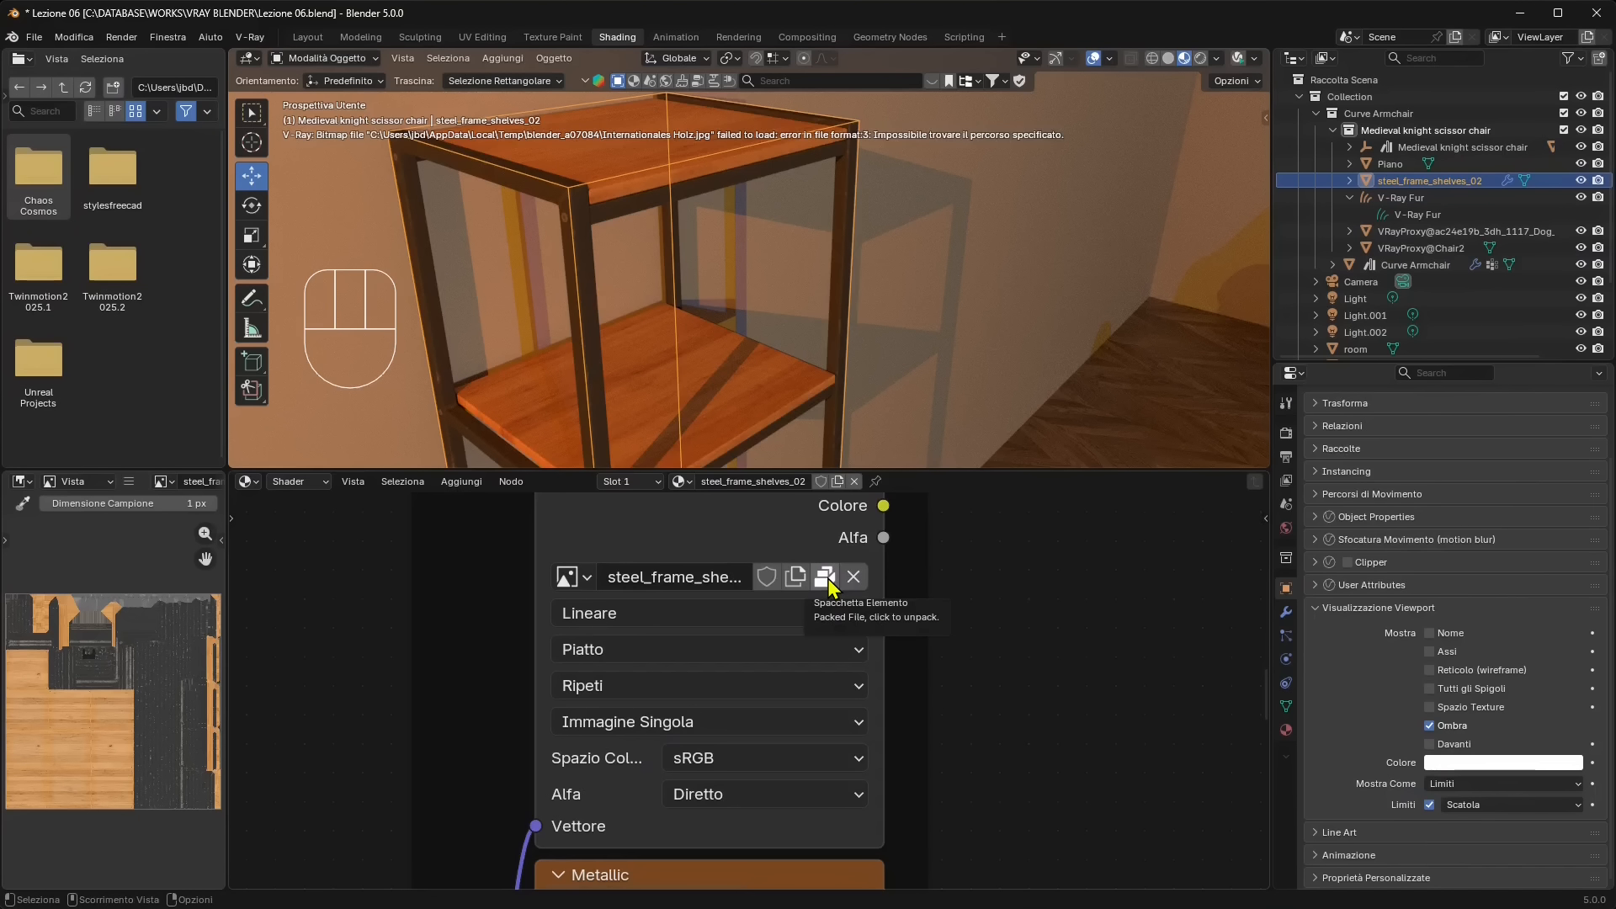
click(826, 578)
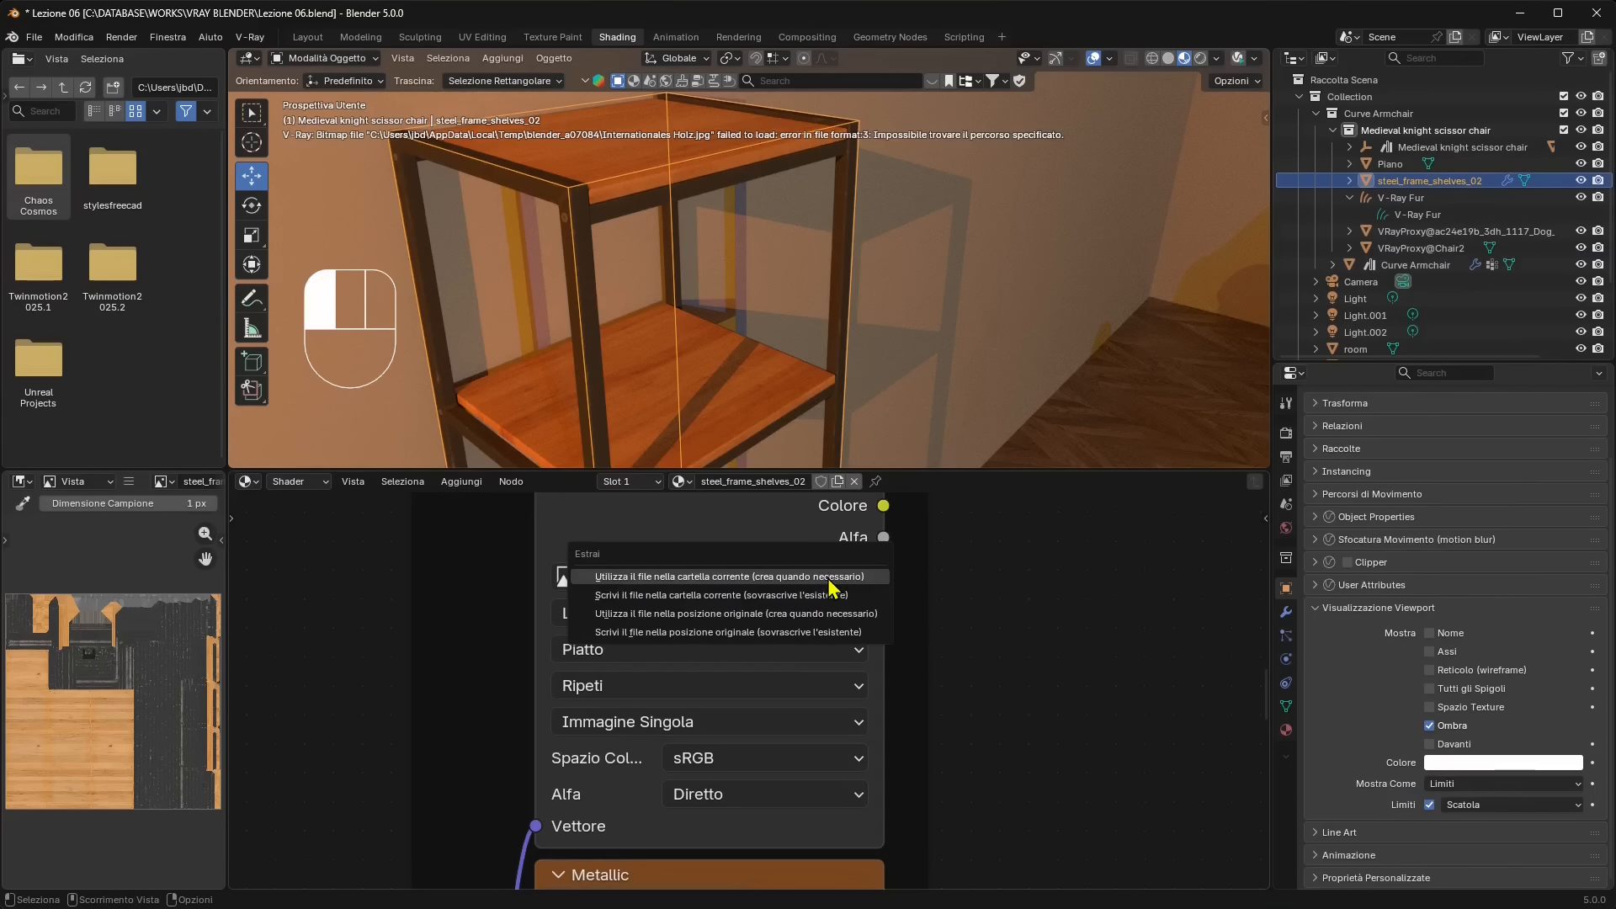
click(678, 579)
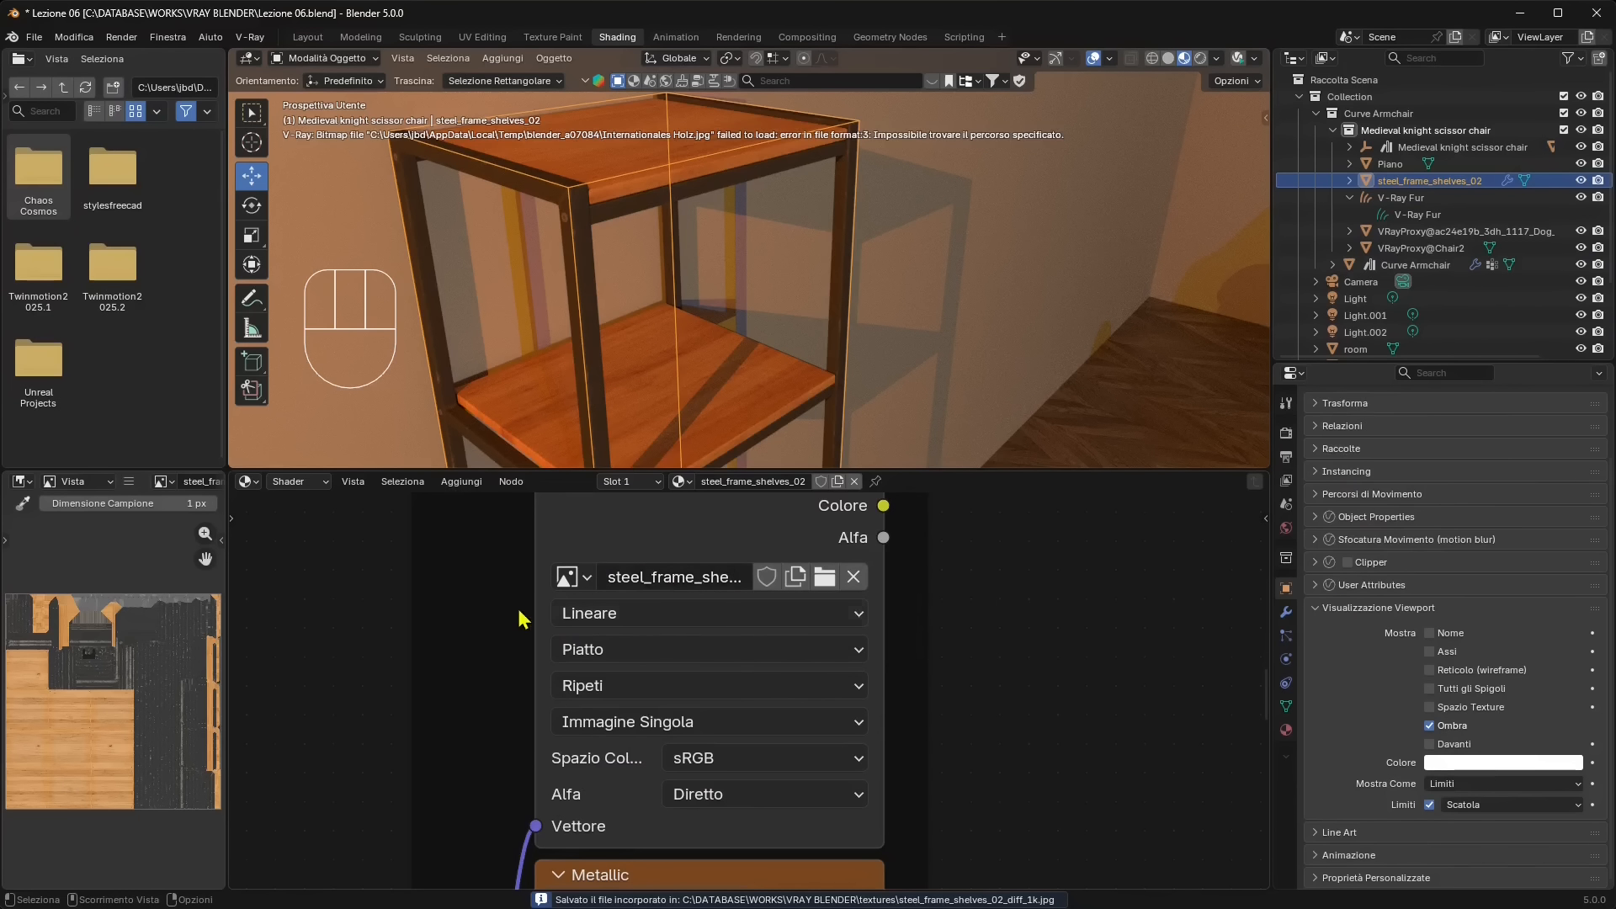
Add a V-Ray Bitmap texture node beside the metal bitmap in the shelves' material
scroll(555, 653, down, 15)
middle_drag(973, 664, 671, 613)
scroll(808, 691, up, 3)
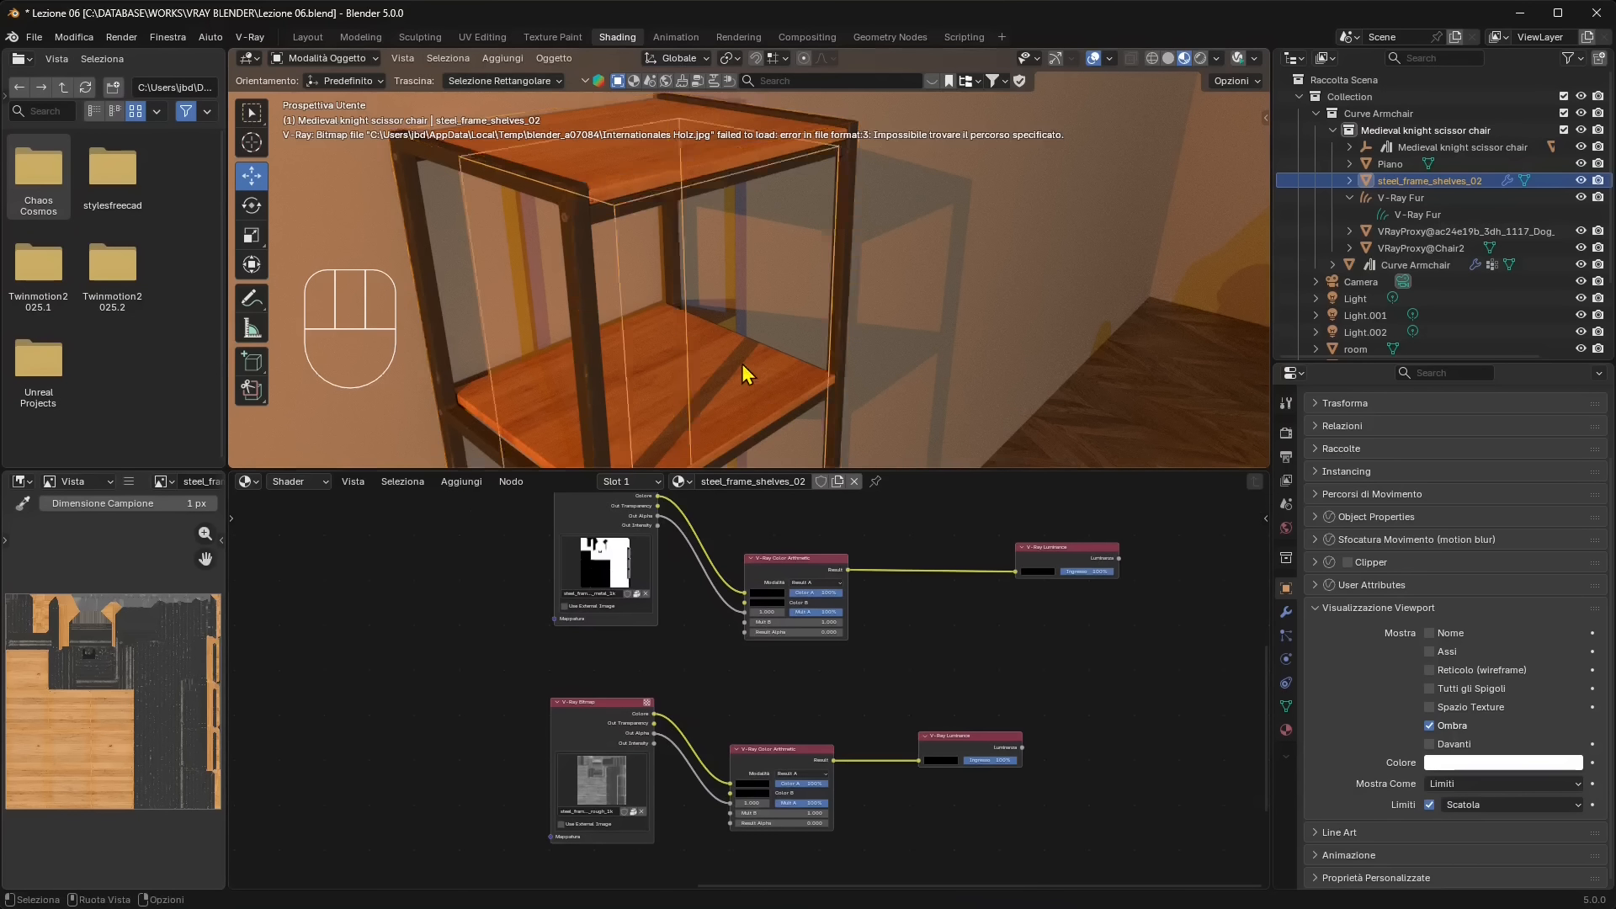
scroll(716, 346, down, 10)
middle_drag(526, 698, 502, 614)
click(462, 484)
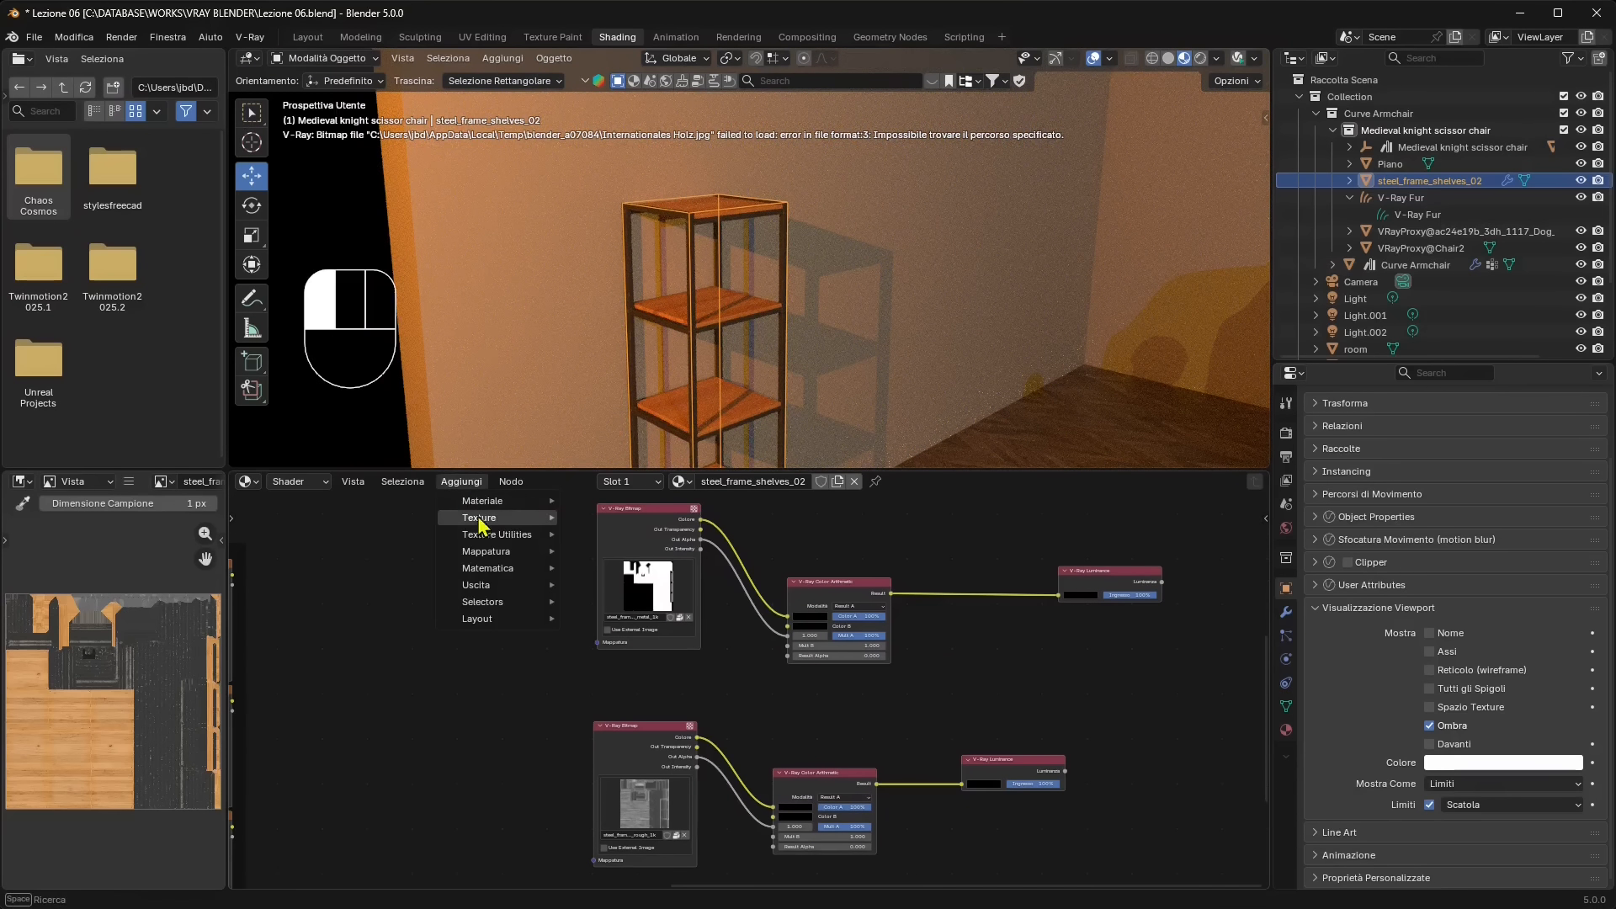
mouse_move(484, 527)
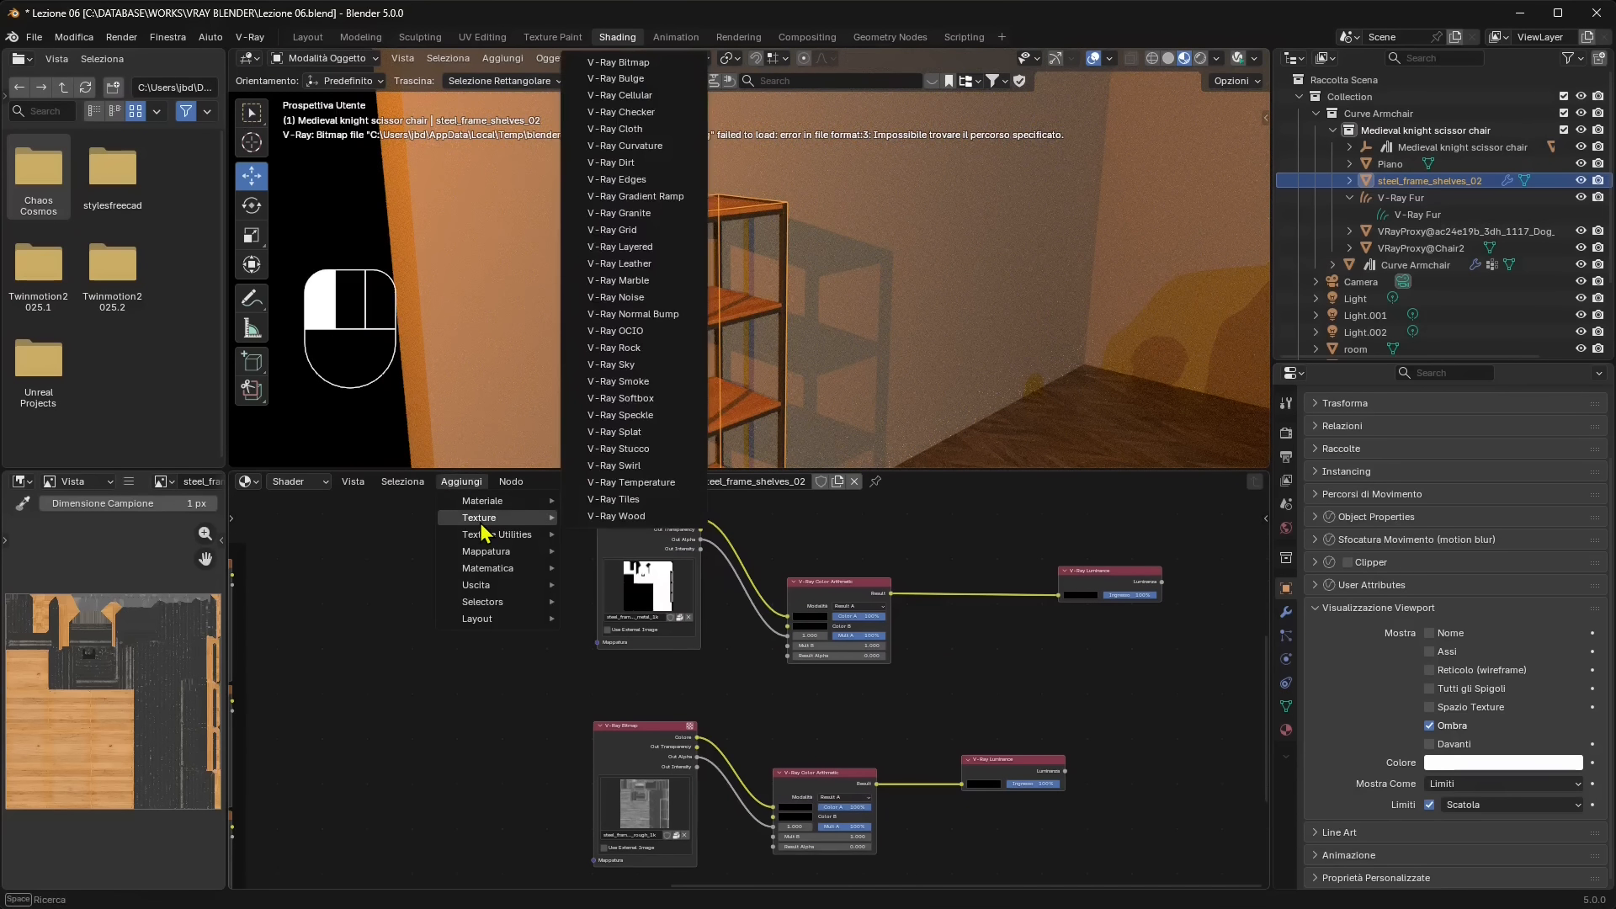
click(628, 62)
click(510, 561)
scroll(512, 559, up, 9)
middle_drag(487, 700, 617, 712)
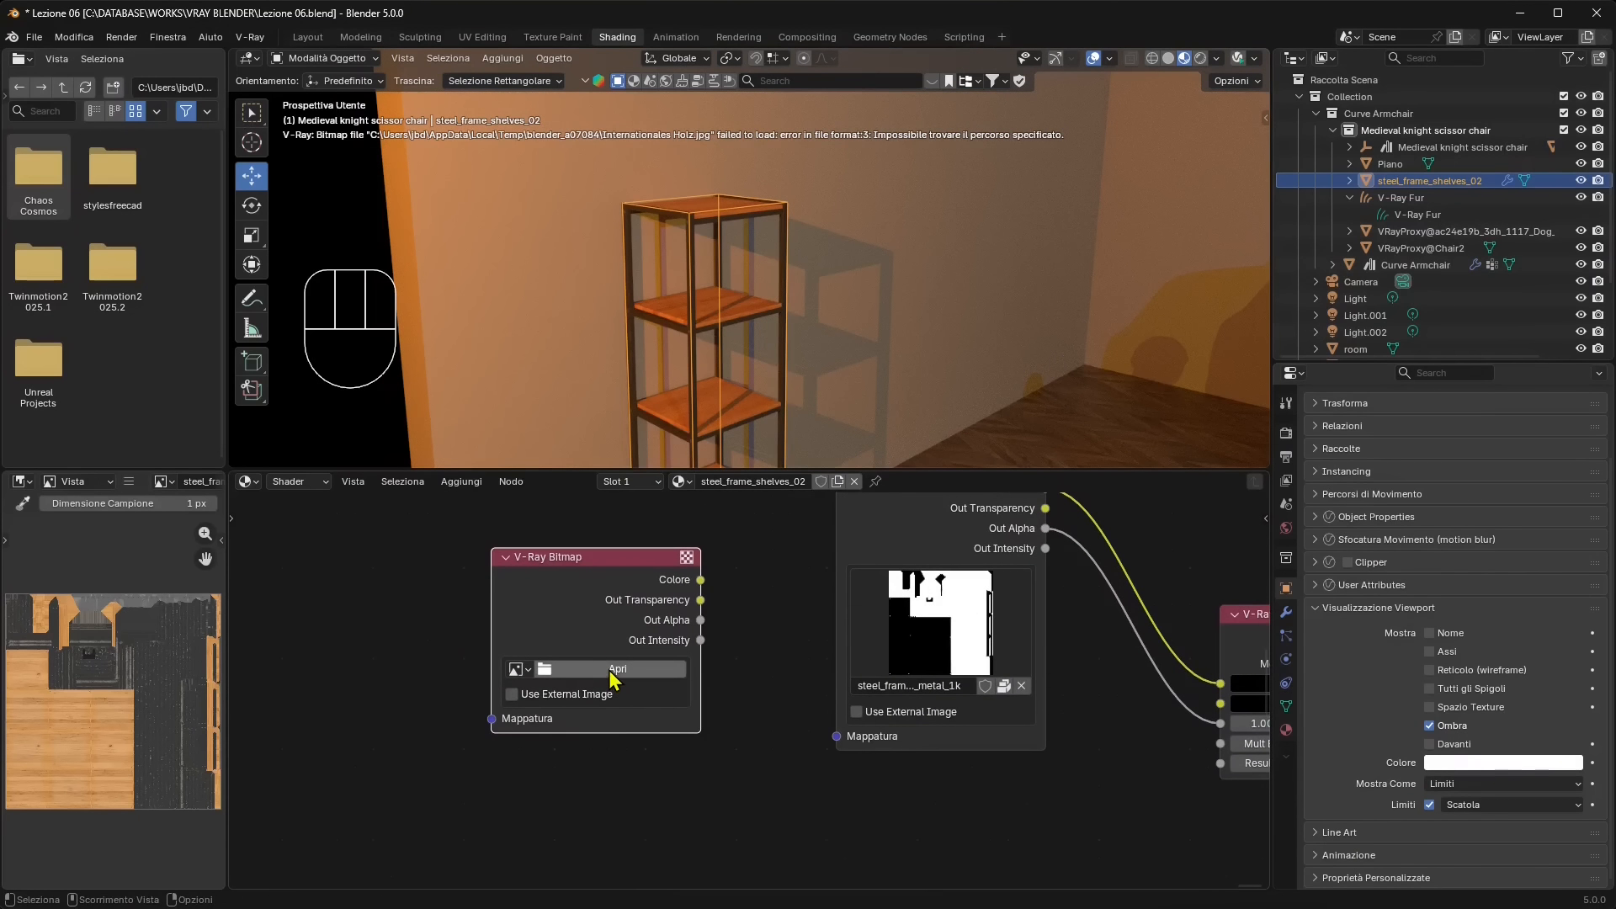
Load steel_frame_shelves_02_diff_1k.jpg from the project's textures folder into the new V-Ray Bitmap node
click(614, 669)
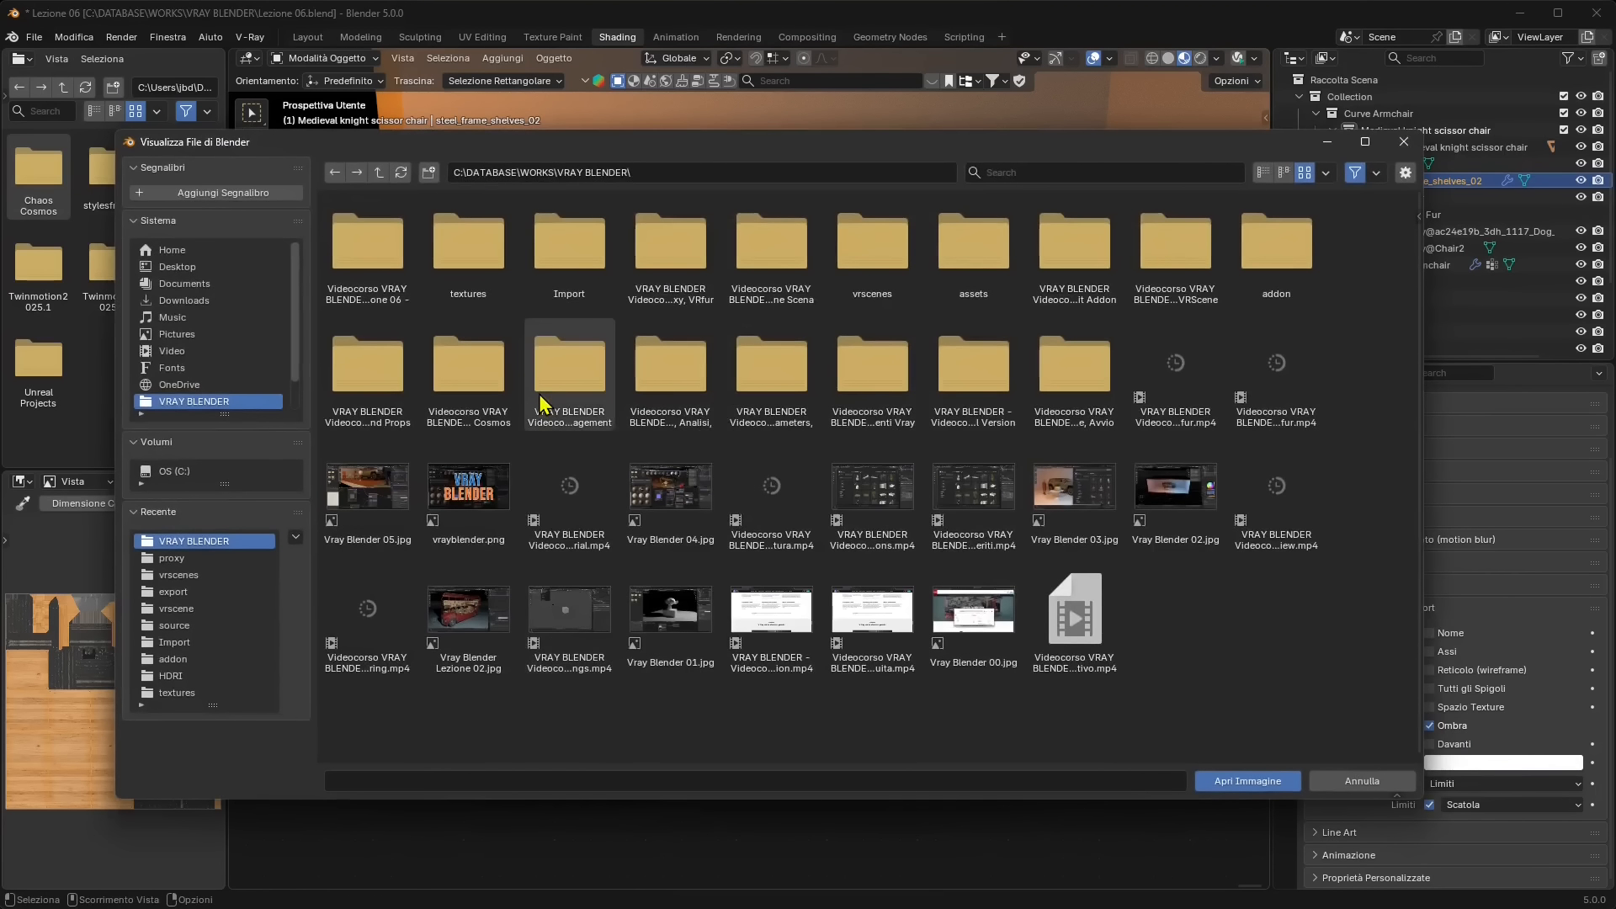
double_click(472, 290)
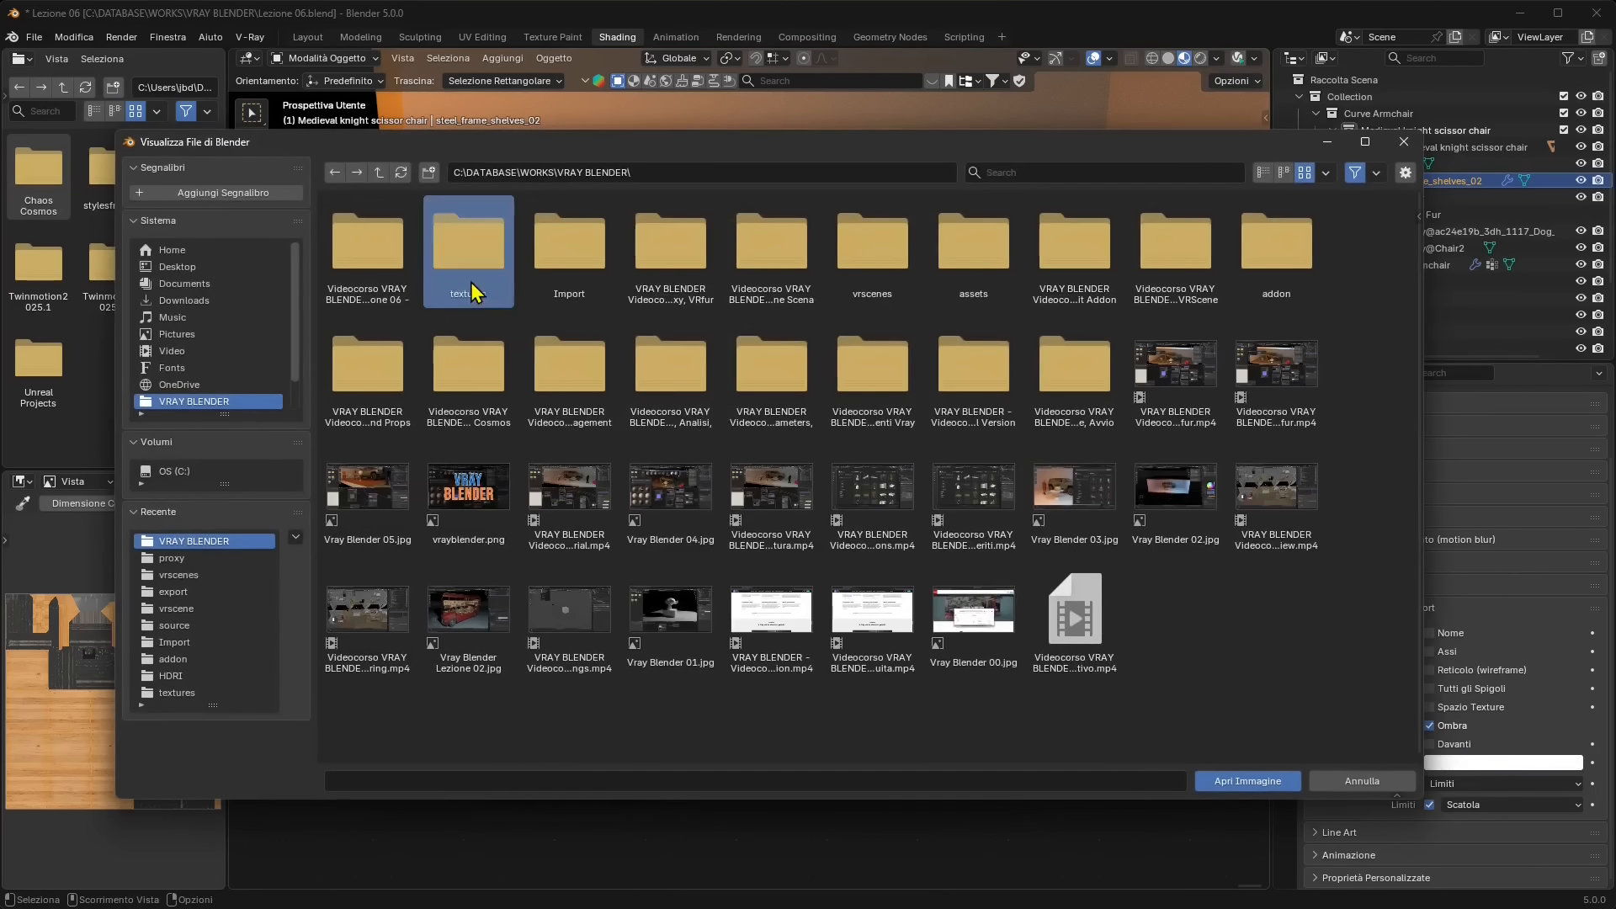
click(376, 286)
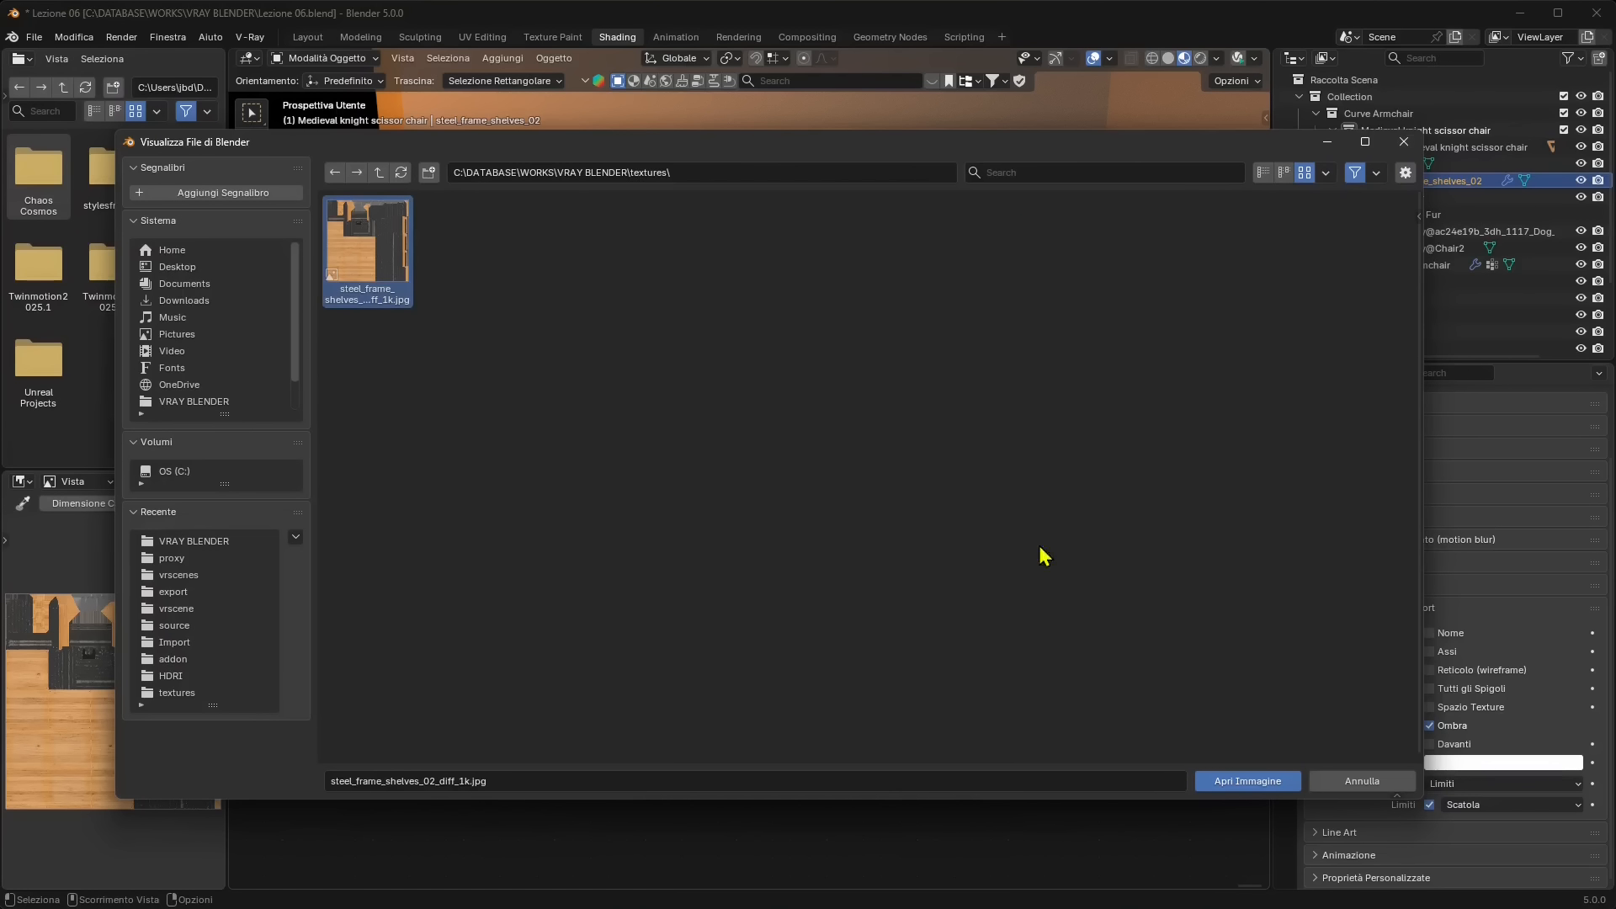
click(1235, 783)
Select all the old nodes of the shelves' material, leaving out the new V-Ray Bitmap, and delete them
scroll(709, 715, down, 5)
scroll(639, 646, up, 2)
middle_drag(639, 646, 658, 678)
drag(784, 540, 483, 708)
drag(630, 580, 732, 714)
scroll(732, 714, up, 5)
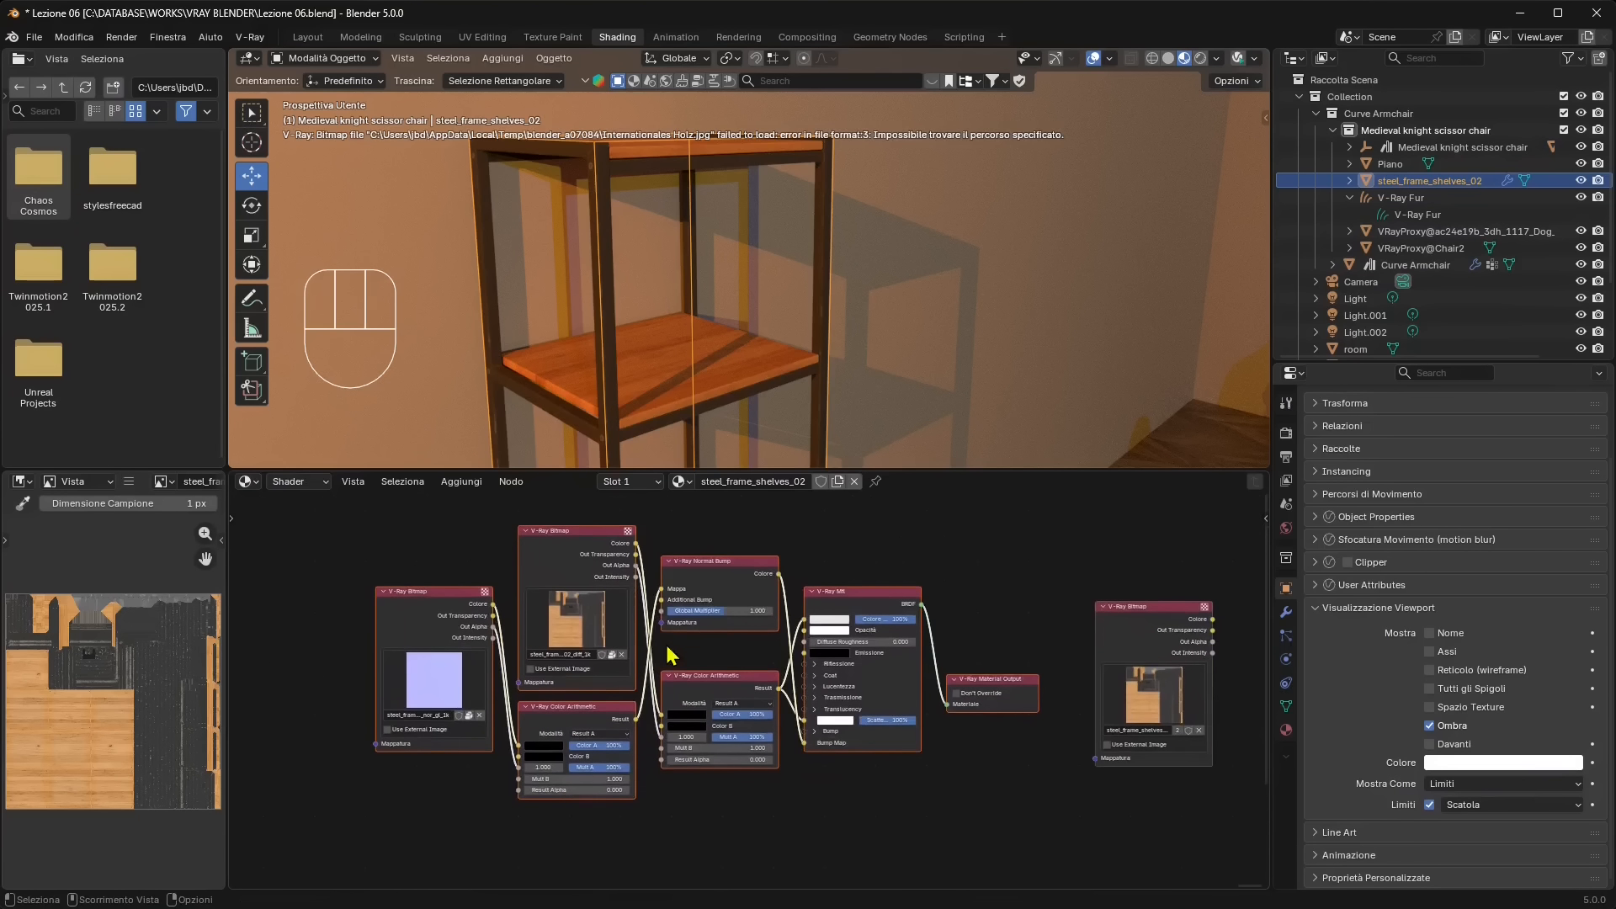
scroll(691, 633, down, 2)
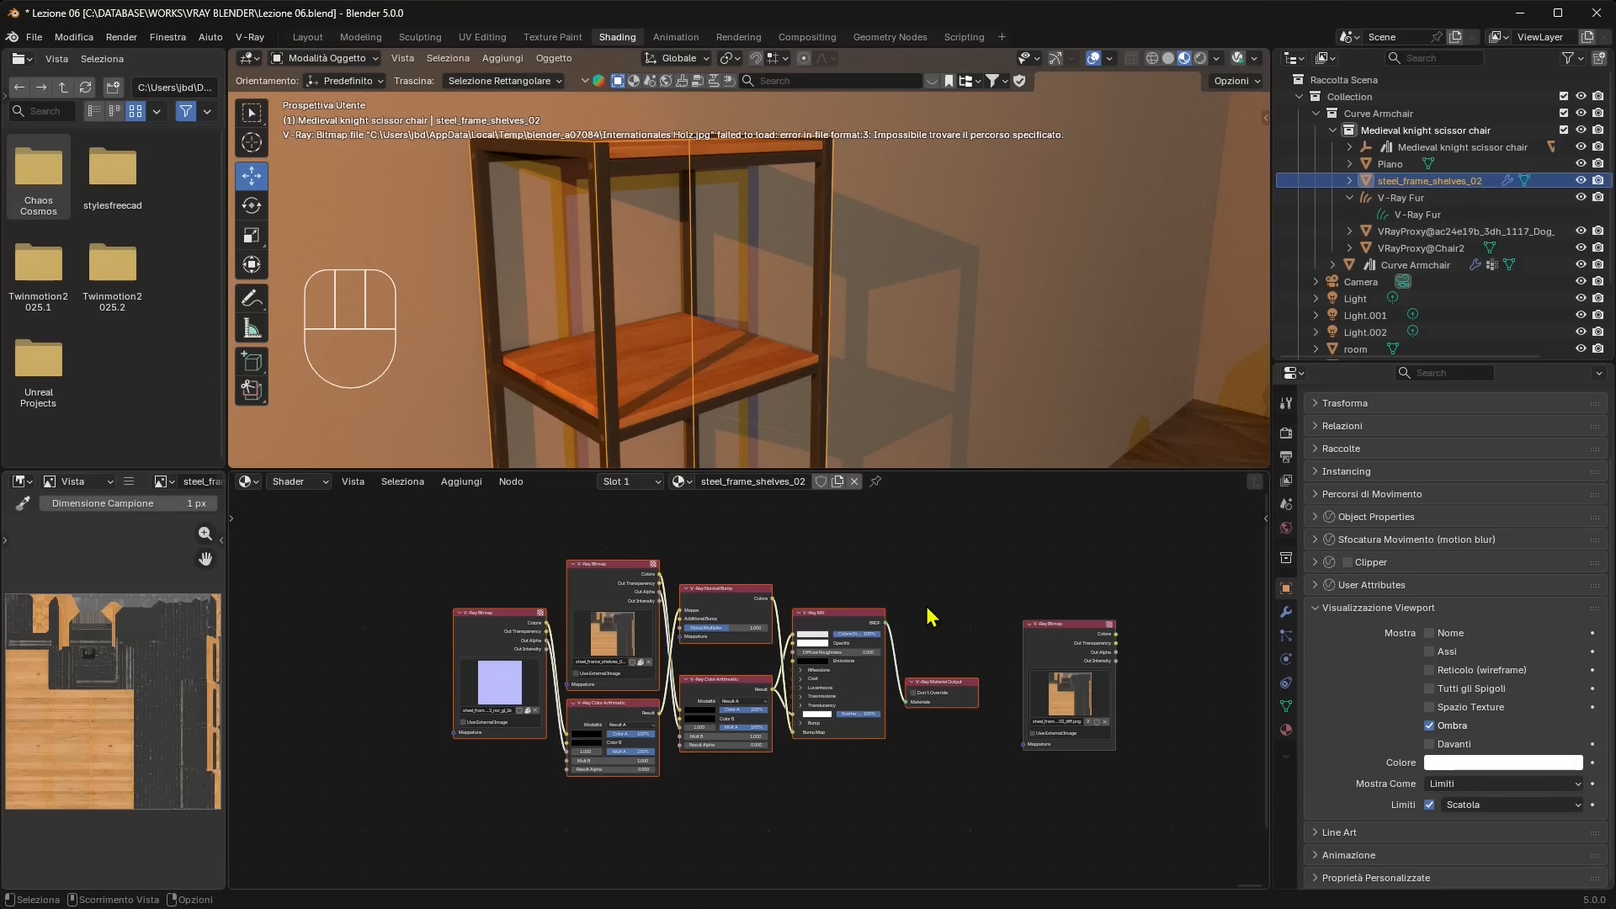
key(Delete)
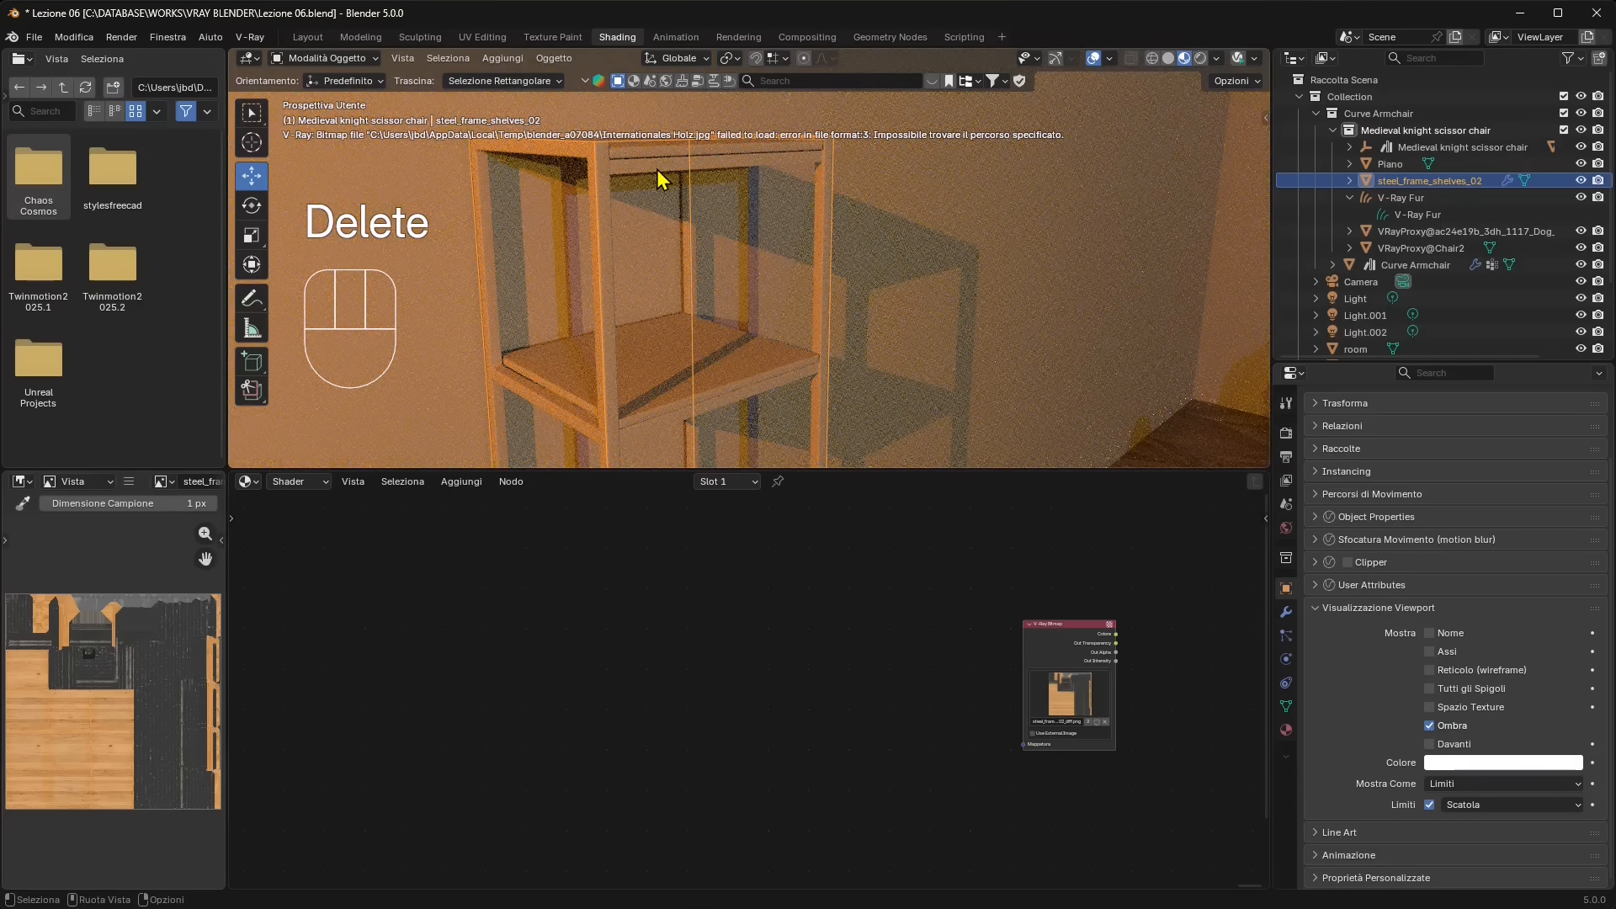
Show the shelves' material properties and add a V-Ray Mtl node to the emptied node tree
middle_drag(945, 621, 754, 612)
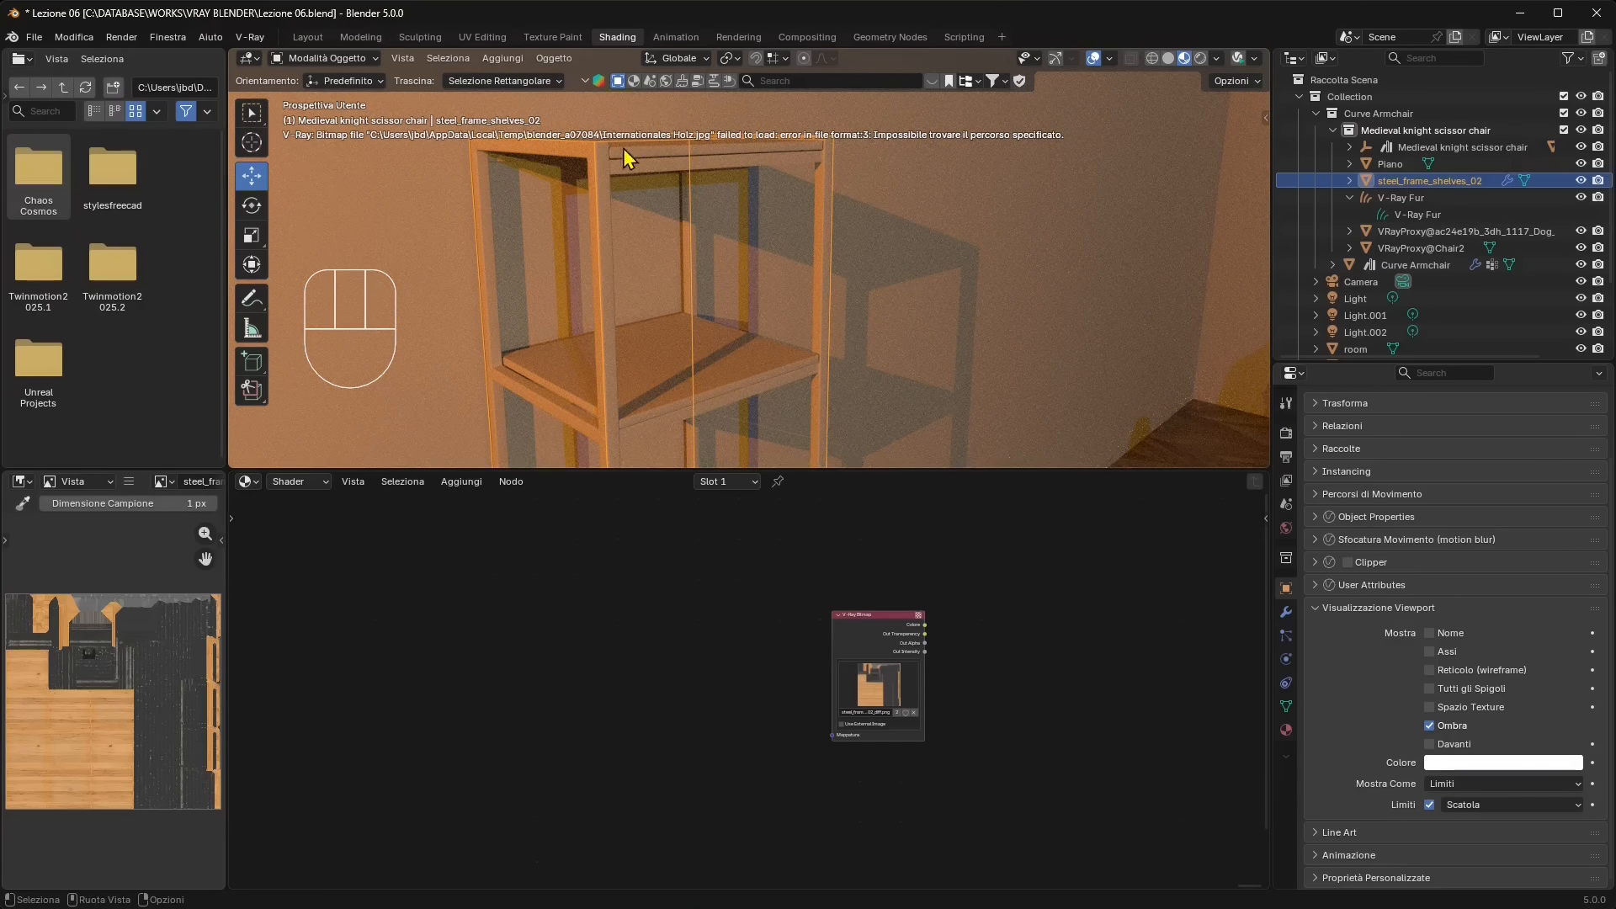
scroll(789, 700, up, 3)
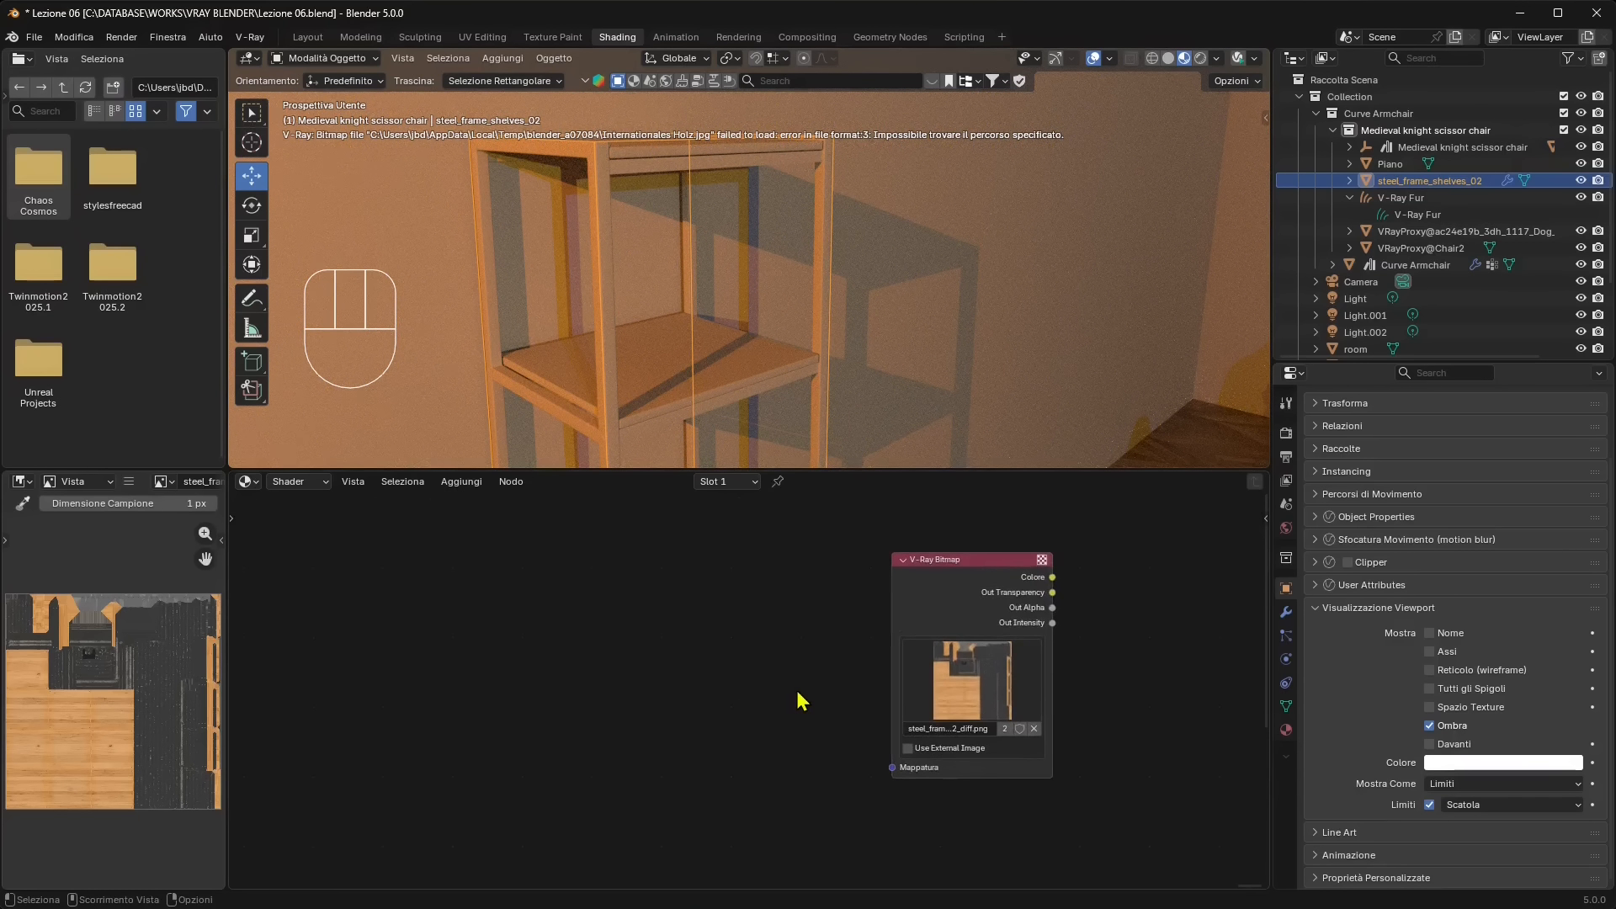
click(1285, 730)
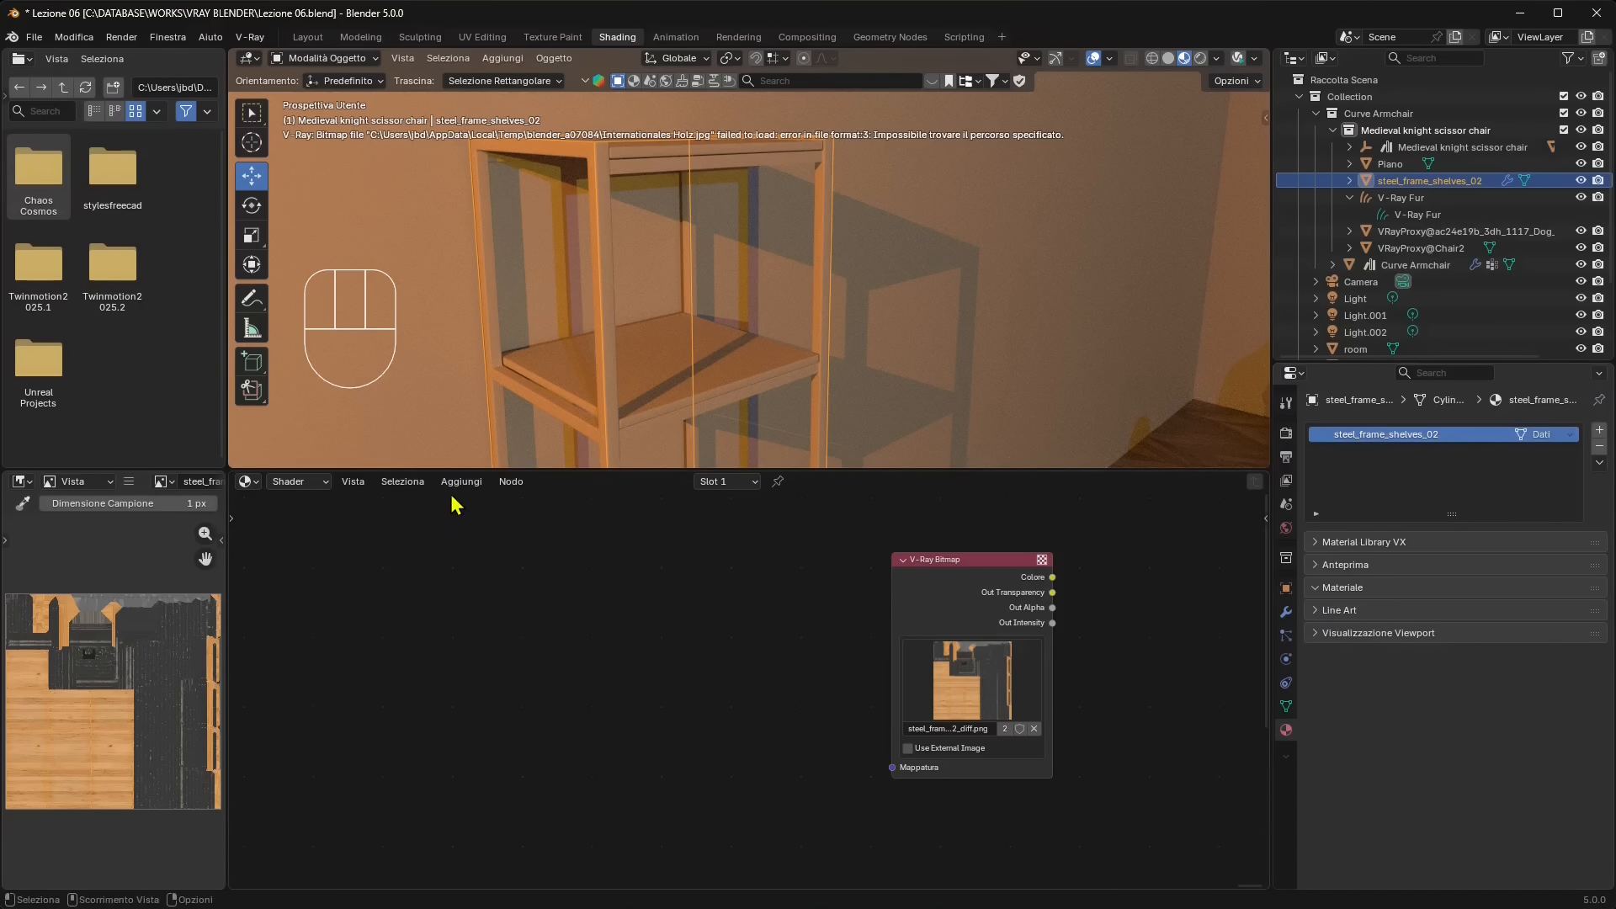
drag(455, 488, 628, 514)
click(606, 593)
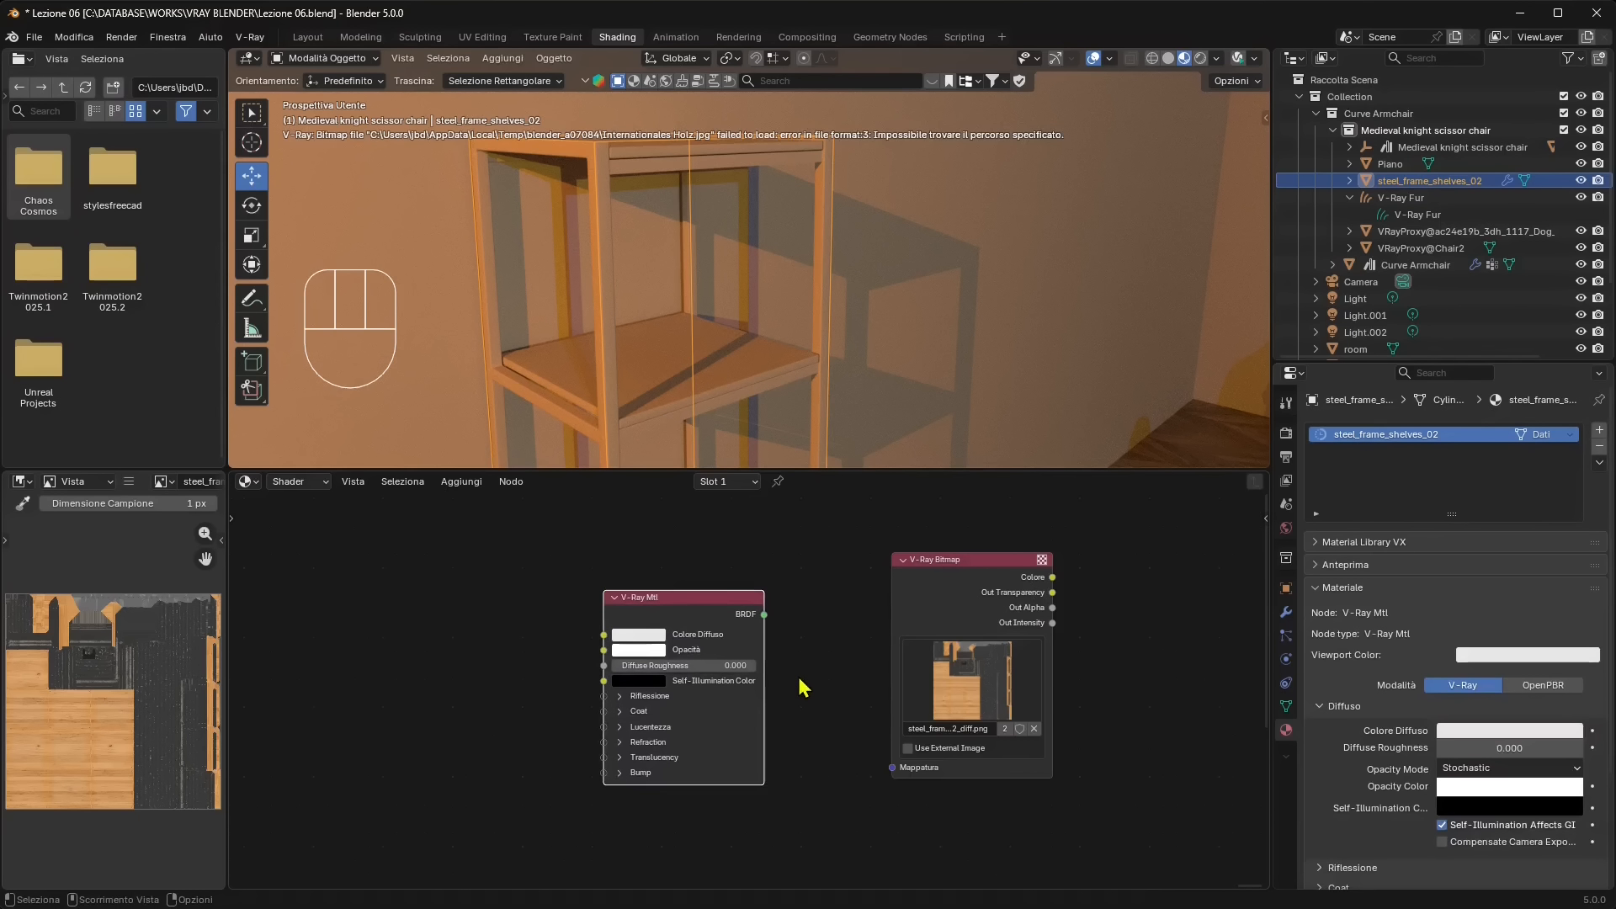
Place the V-Ray Bitmap before the V-Ray Mtl and connect its Color output to the Diffuse Color input
scroll(799, 678, up, 1)
middle_drag(832, 679, 800, 675)
drag(897, 566, 256, 594)
middle_drag(480, 657, 682, 637)
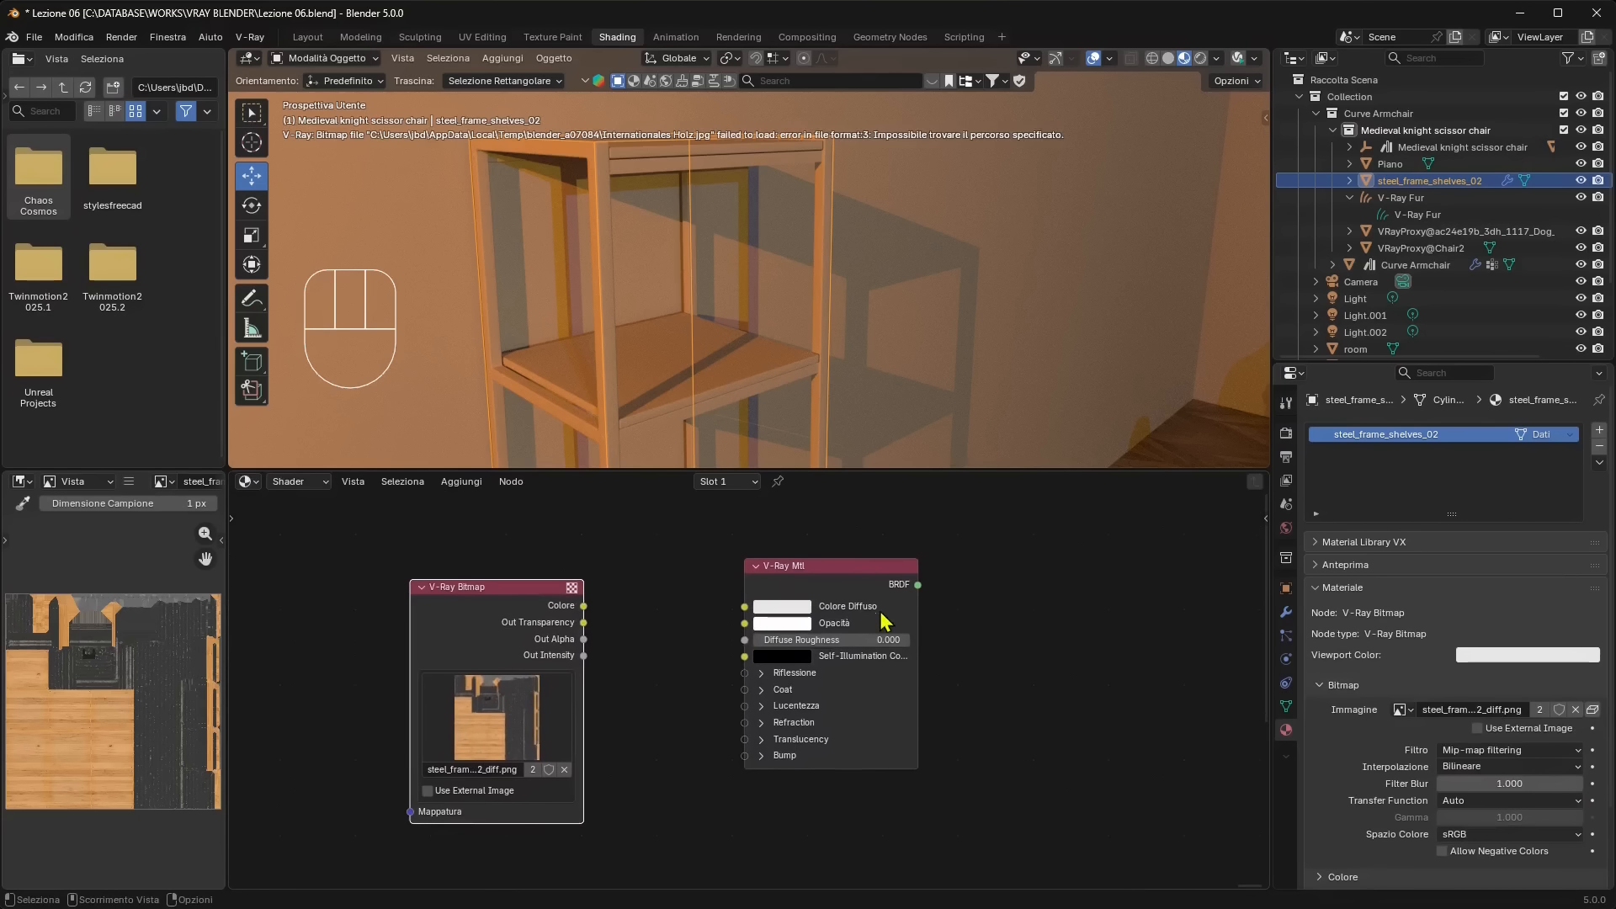
drag(584, 606, 746, 607)
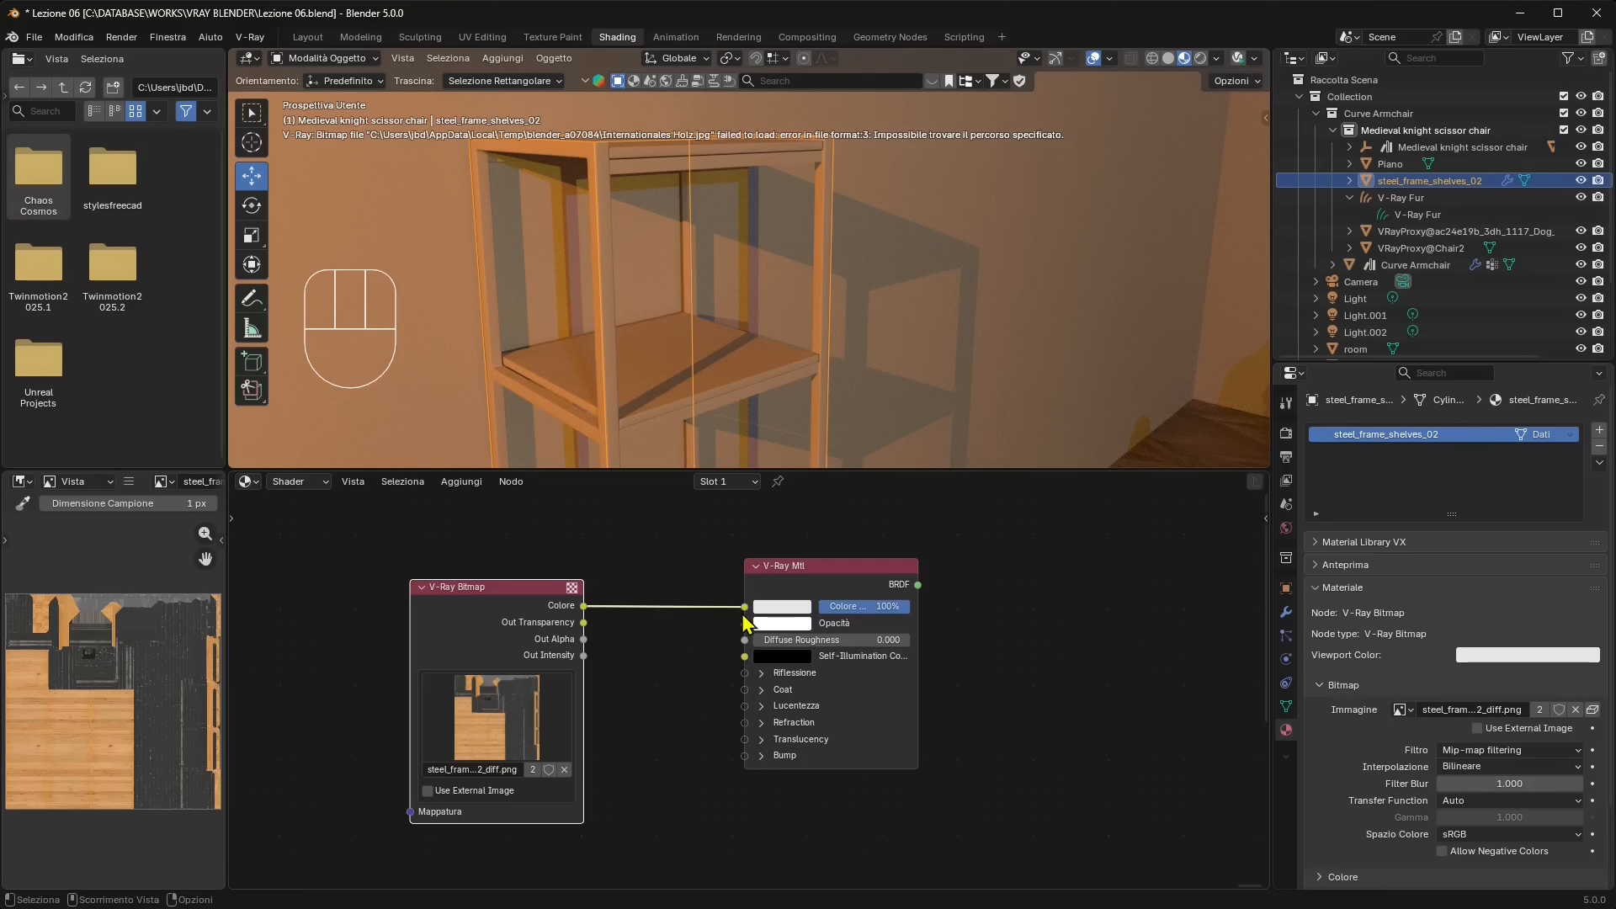
drag(745, 607, 692, 607)
drag(581, 606, 737, 615)
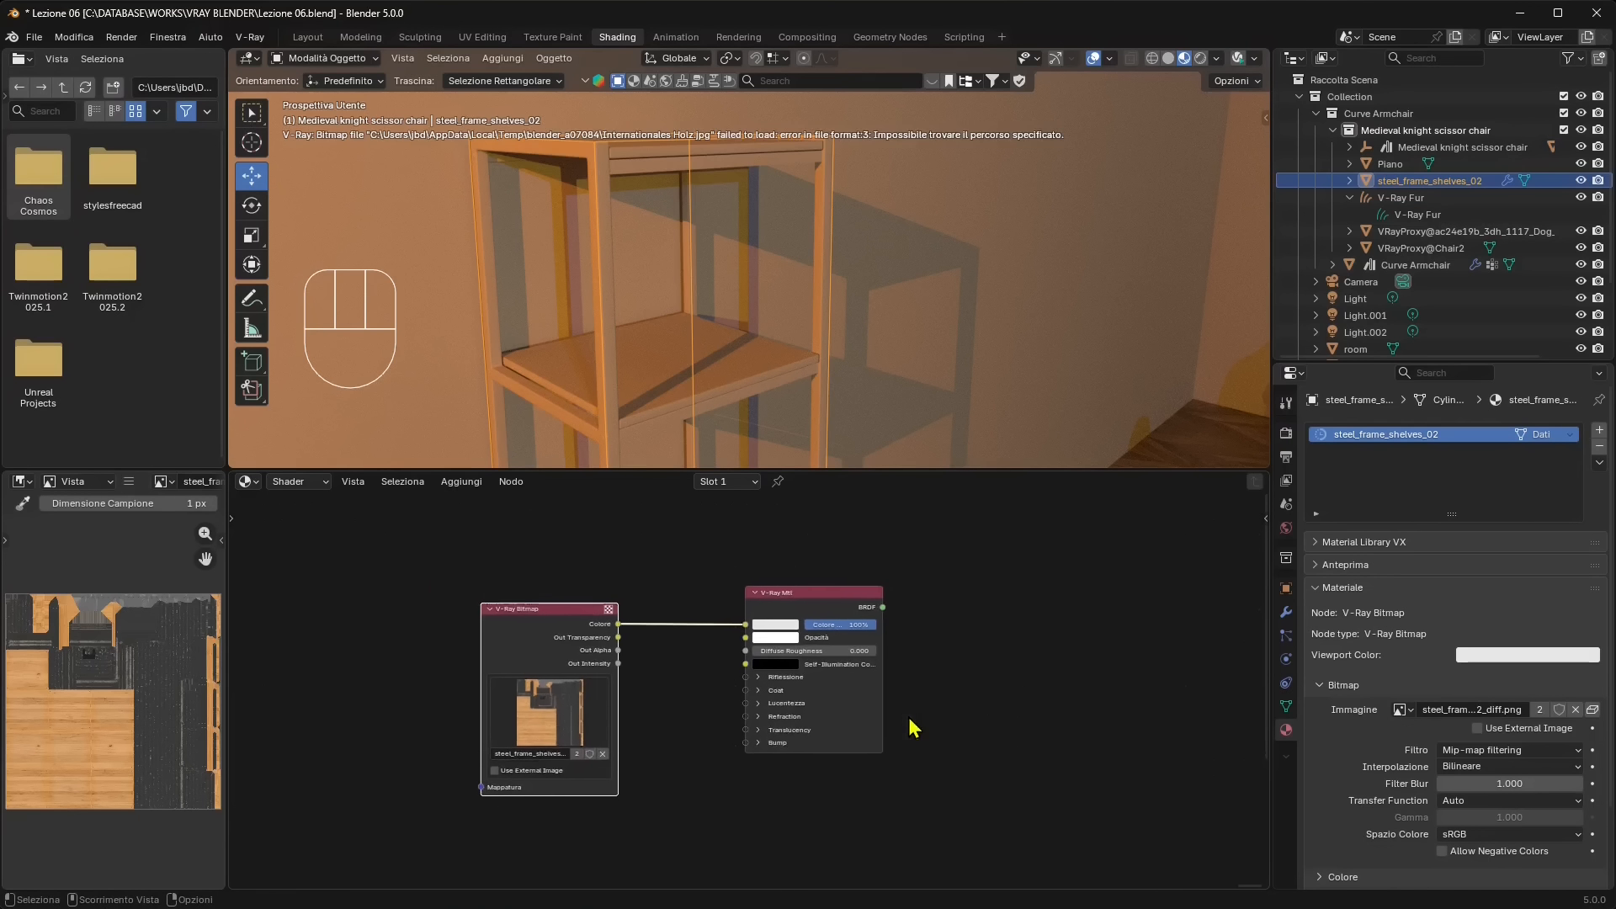
Add a V-Ray Material Output node after the V-Ray Mtl and connect the BRDF output to its Material input
scroll(838, 718, down, 2)
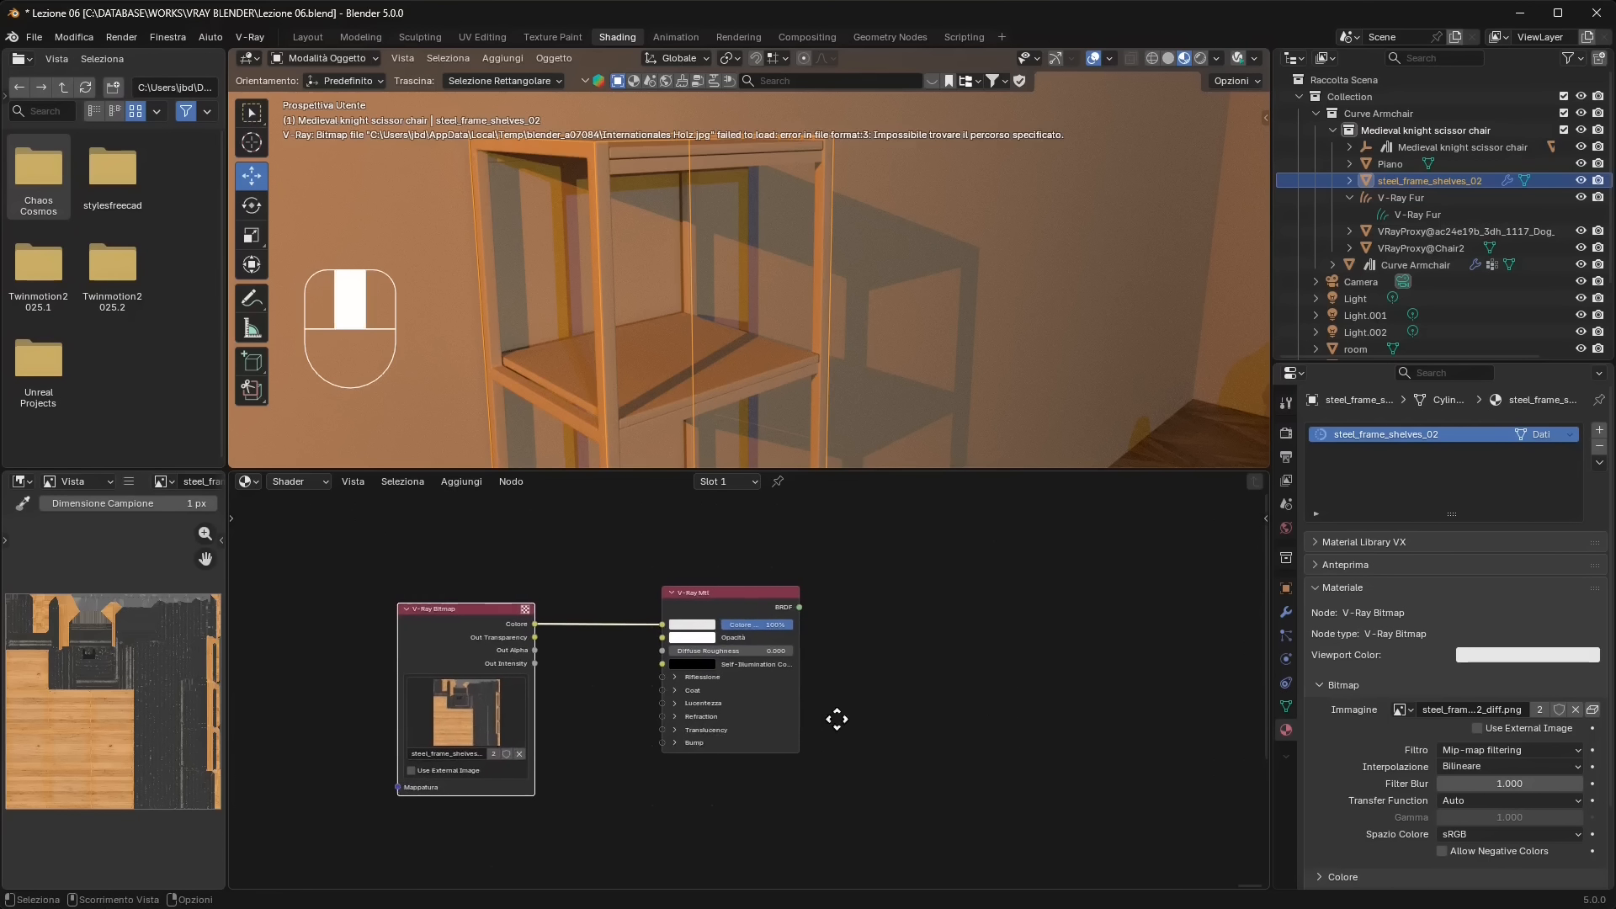
click(473, 485)
mouse_move(506, 623)
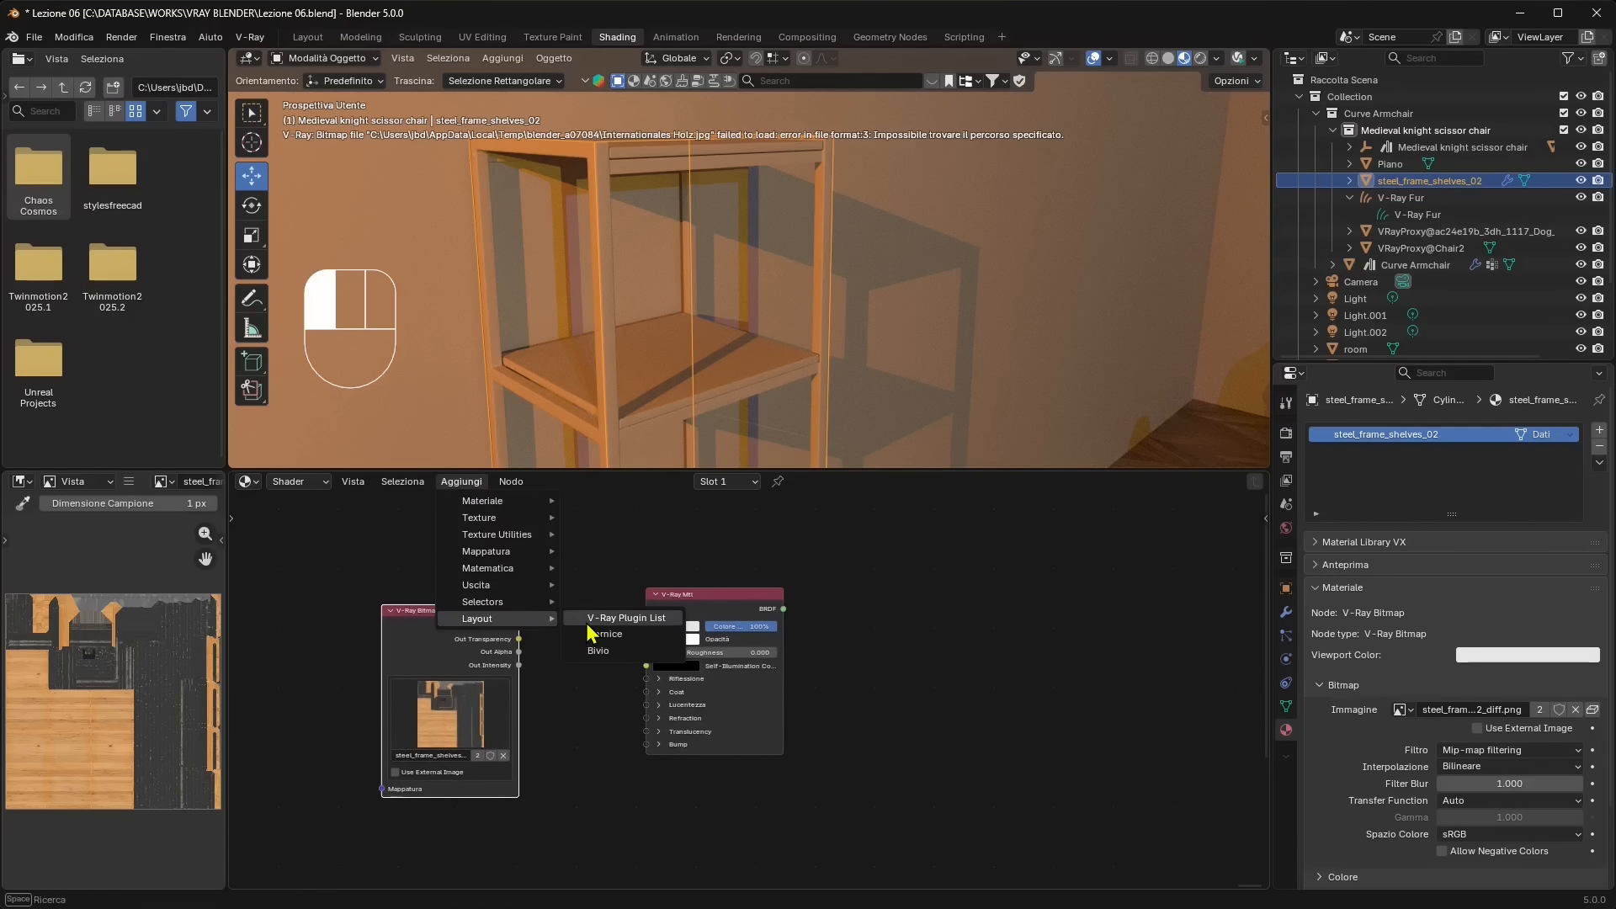
mouse_move(512, 589)
click(637, 584)
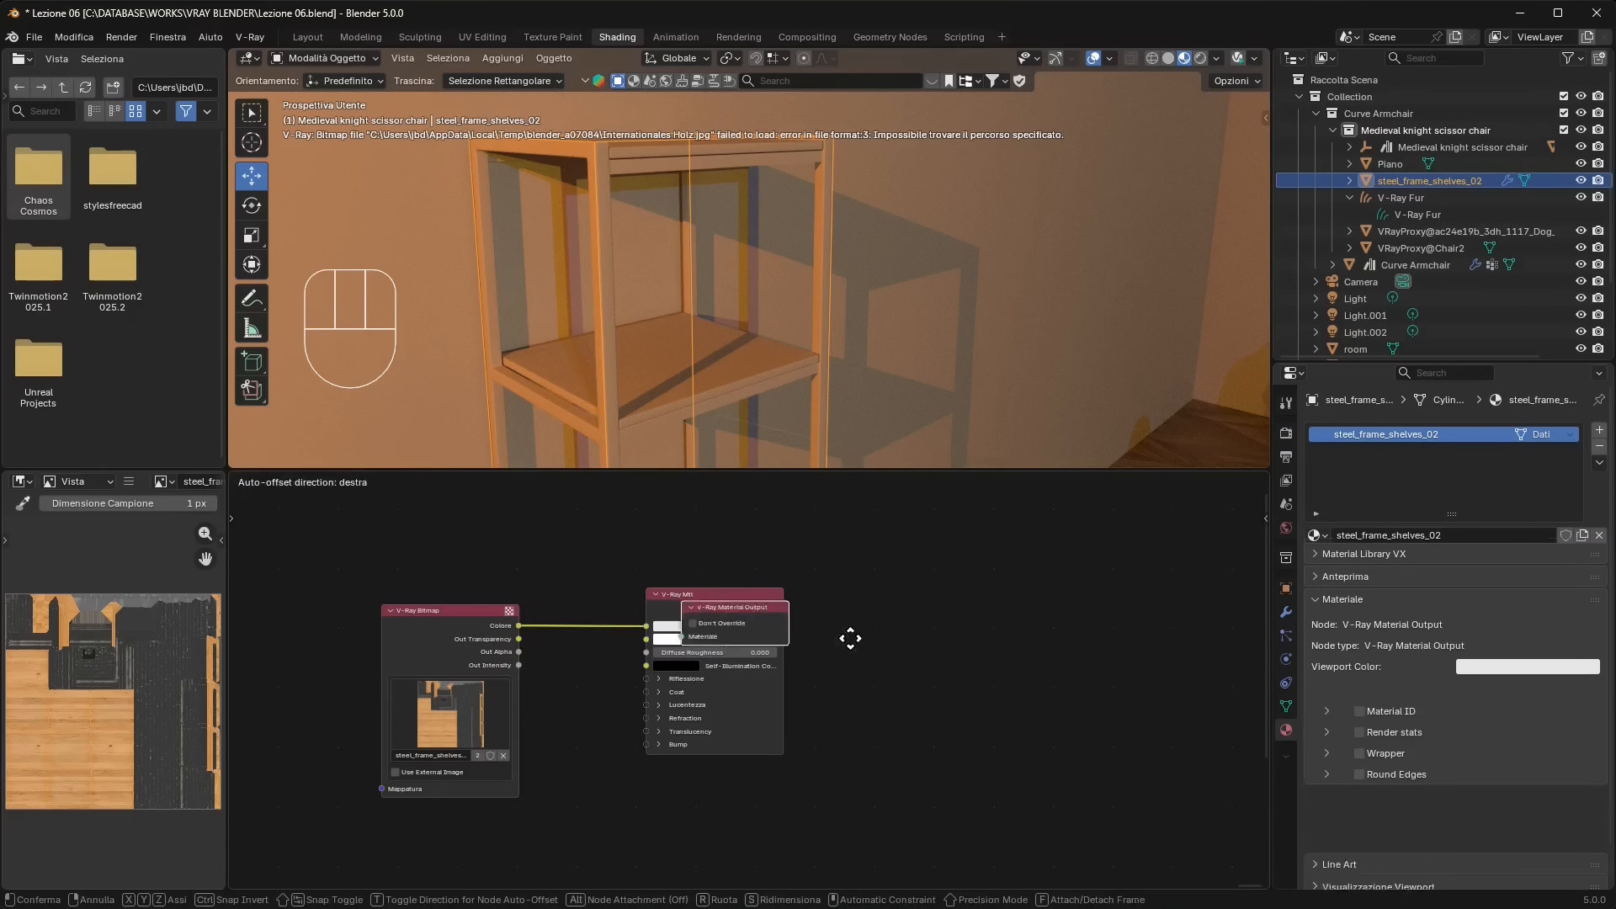
scroll(884, 640, up, 1)
drag(944, 552, 952, 530)
drag(792, 587, 916, 605)
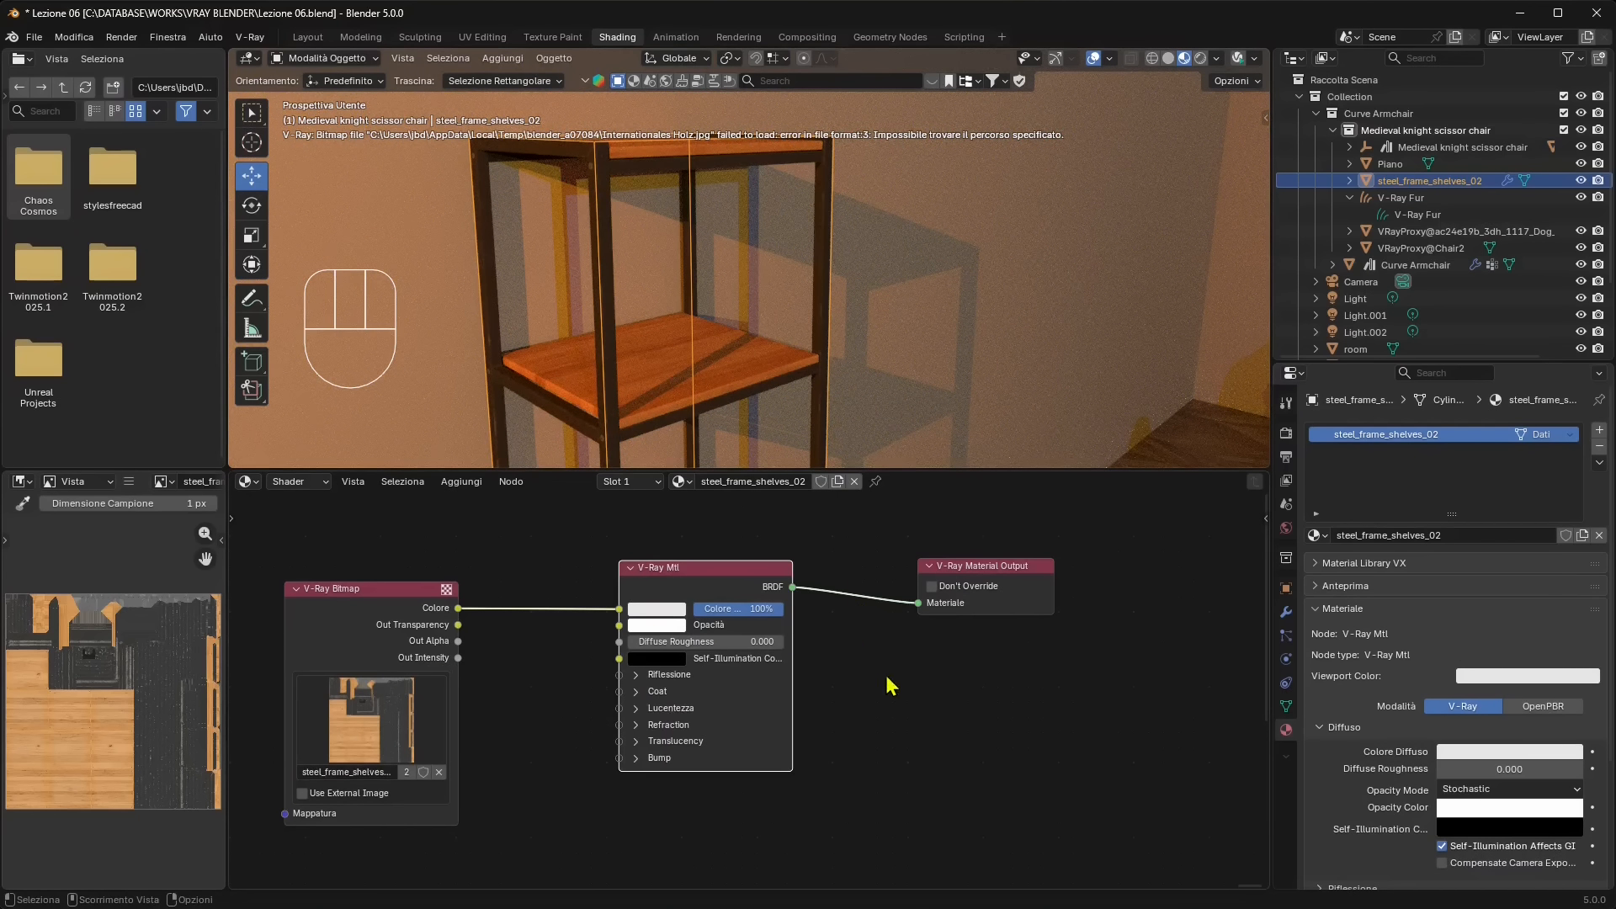
Space out the V-Ray Mtl and V-Ray Material Output nodes to tidy the graph
scroll(926, 686, down, 1)
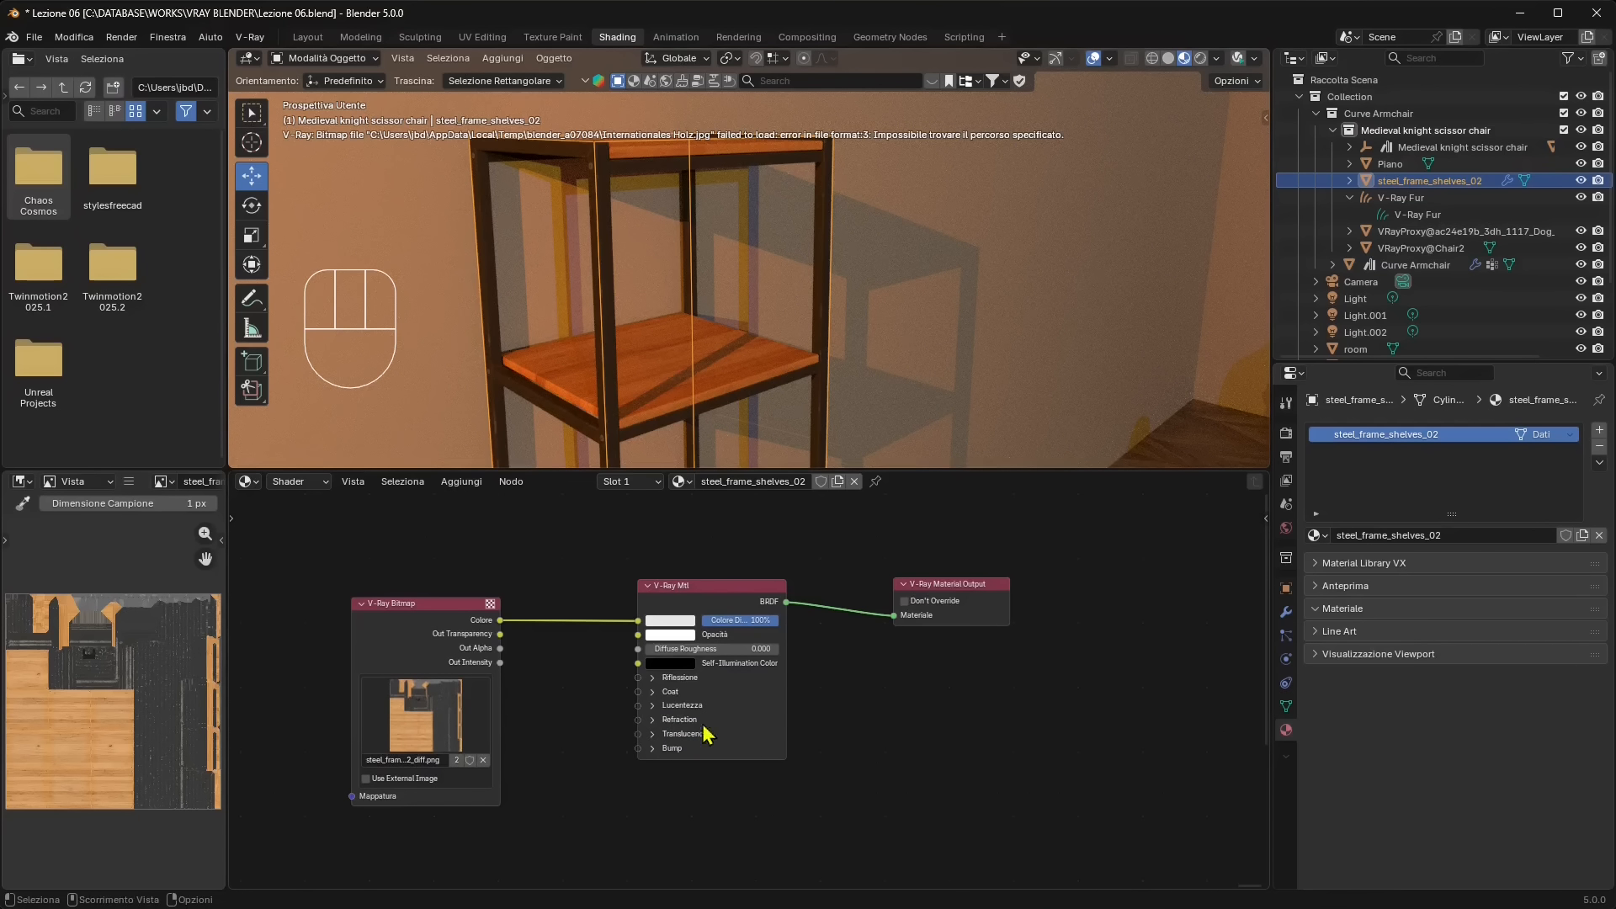
drag(722, 600, 730, 633)
drag(956, 598, 1001, 601)
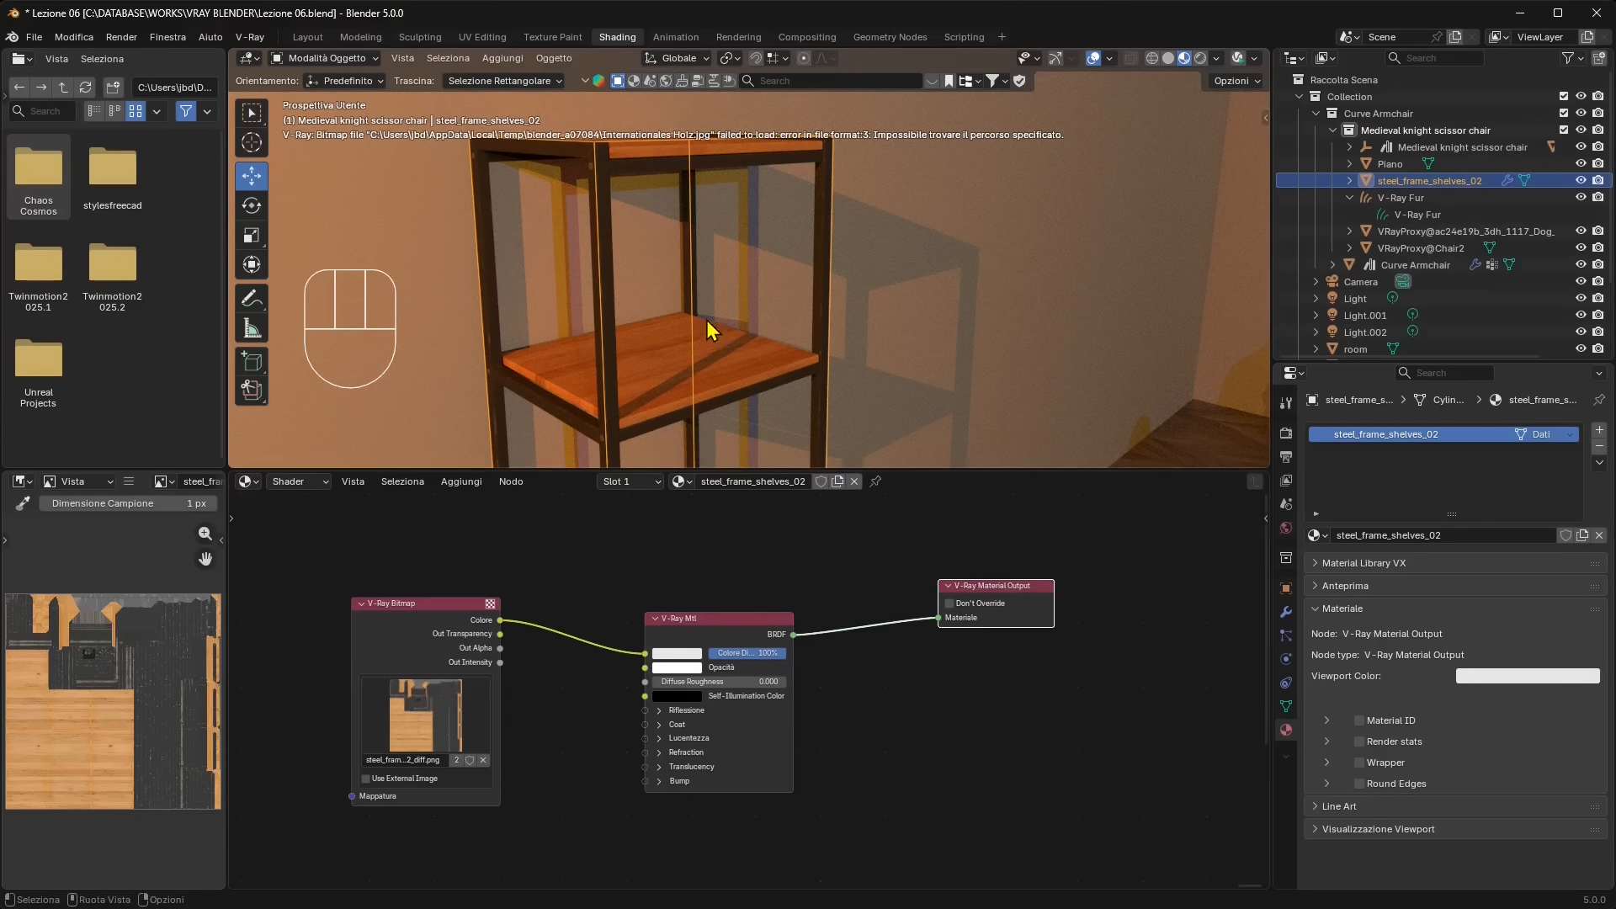